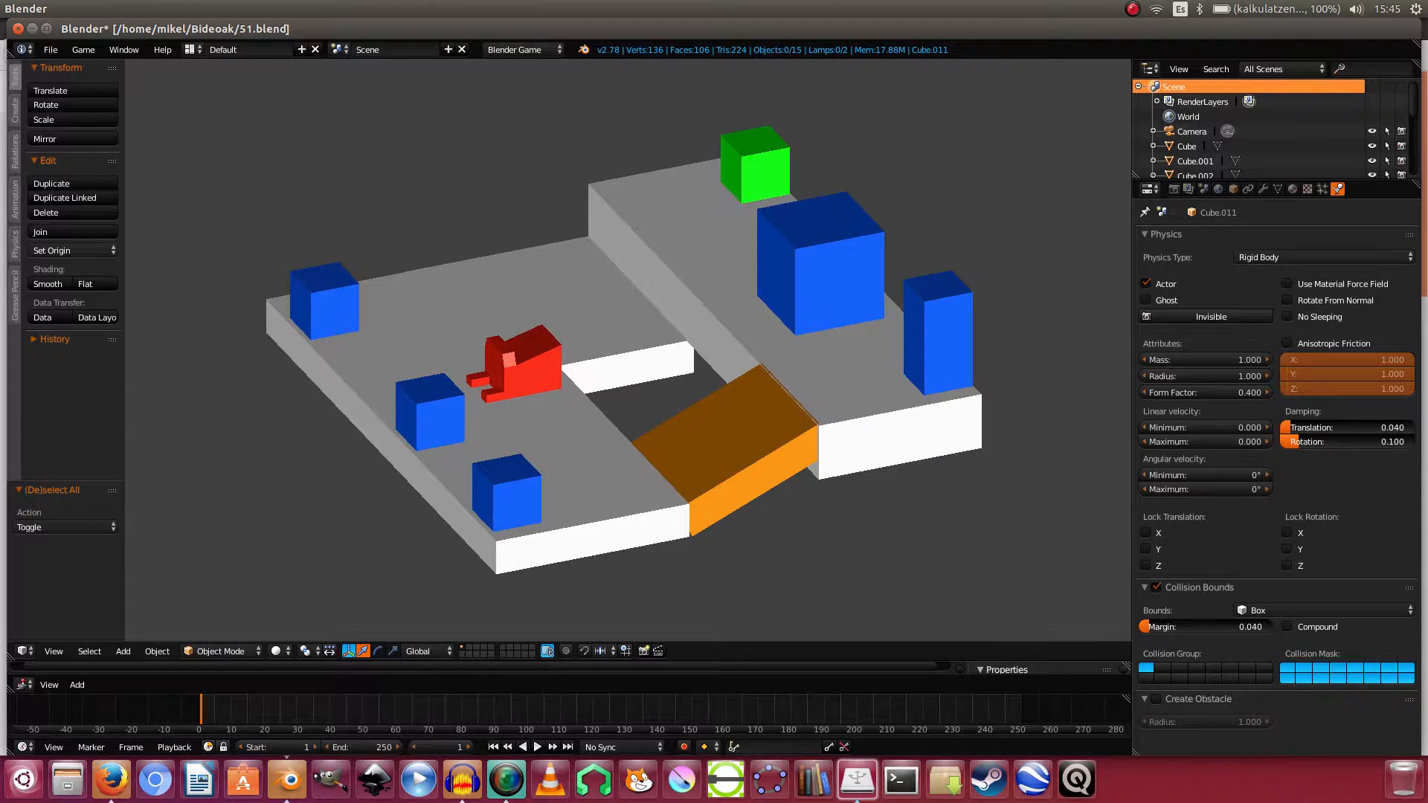
- Test the game by driving the red character past the blue cubes and up the orange ramp onto the higher platform
{"action": "key", "text": "Left"}
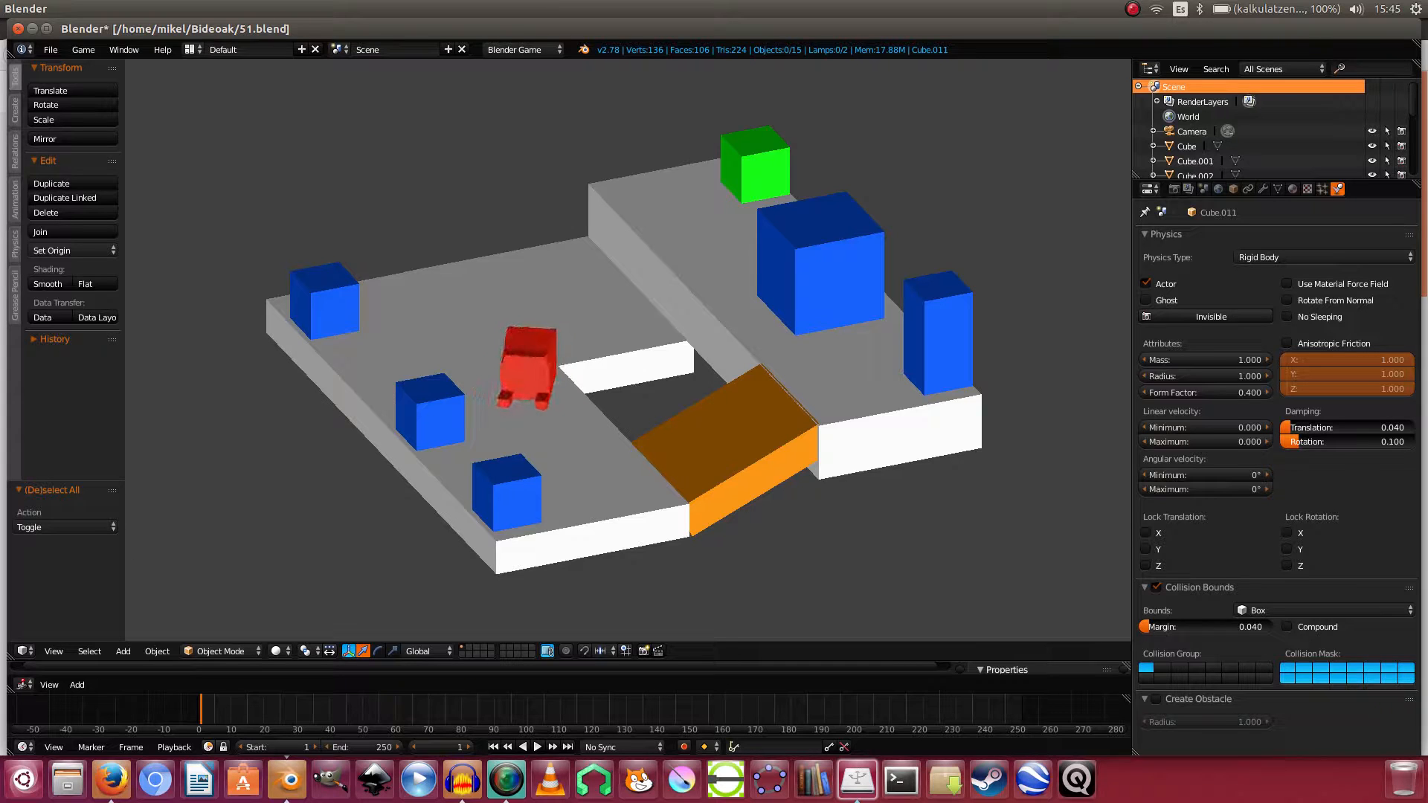
{"action": "key", "text": "Up"}
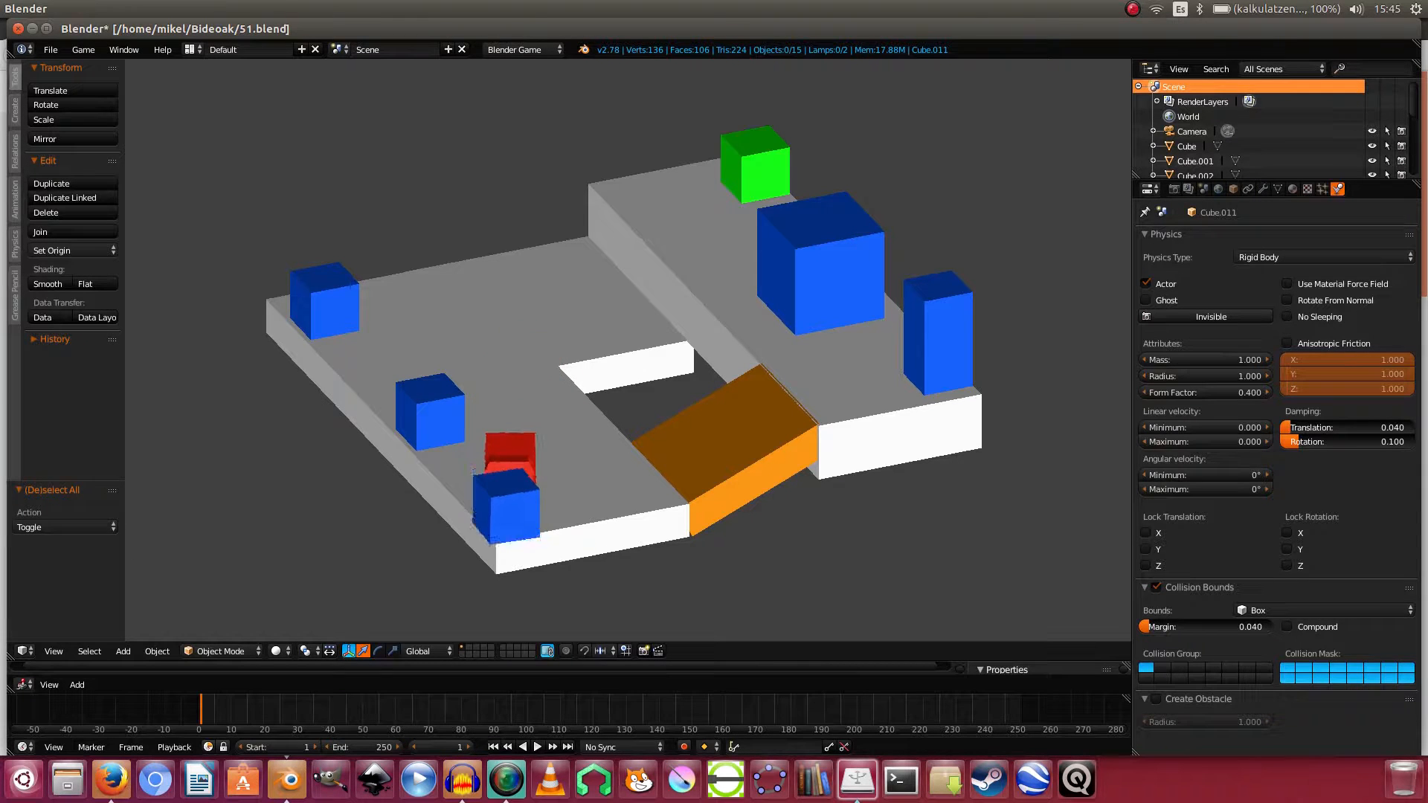
{"action": "key", "text": "Up"}
{"action": "key", "text": "Left"}
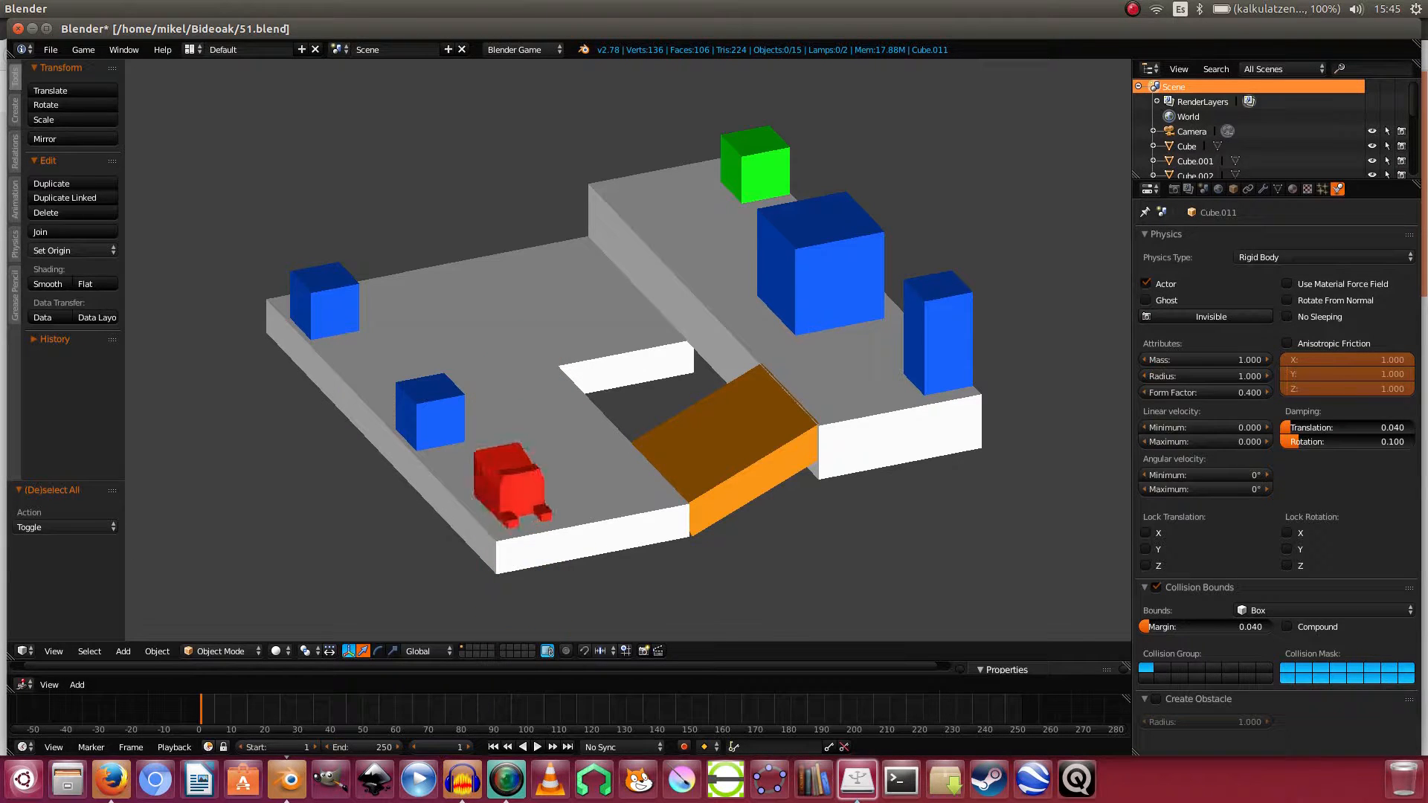
{"action": "key", "text": "Left"}
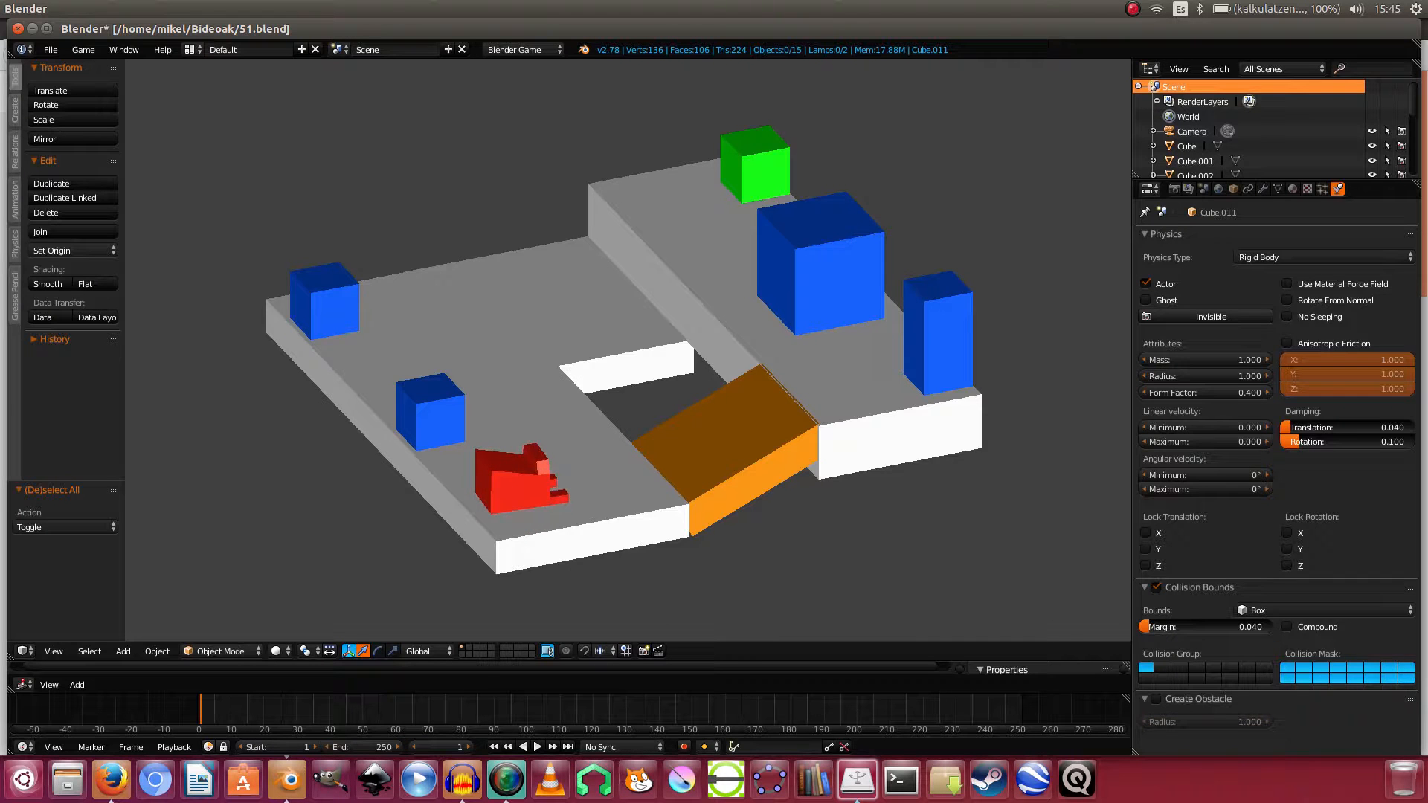
{"action": "key", "text": "Up"}
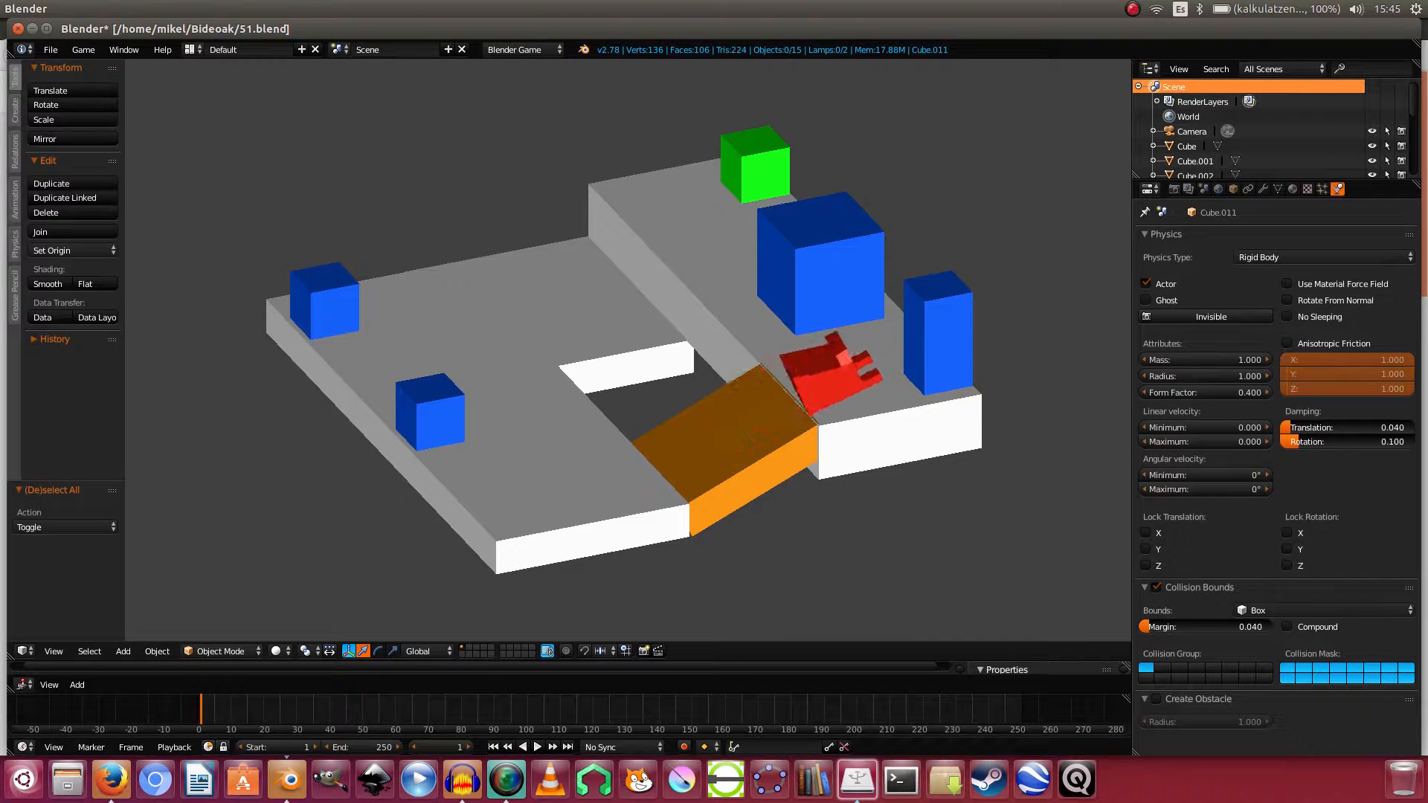
{"action": "key", "text": "Up"}
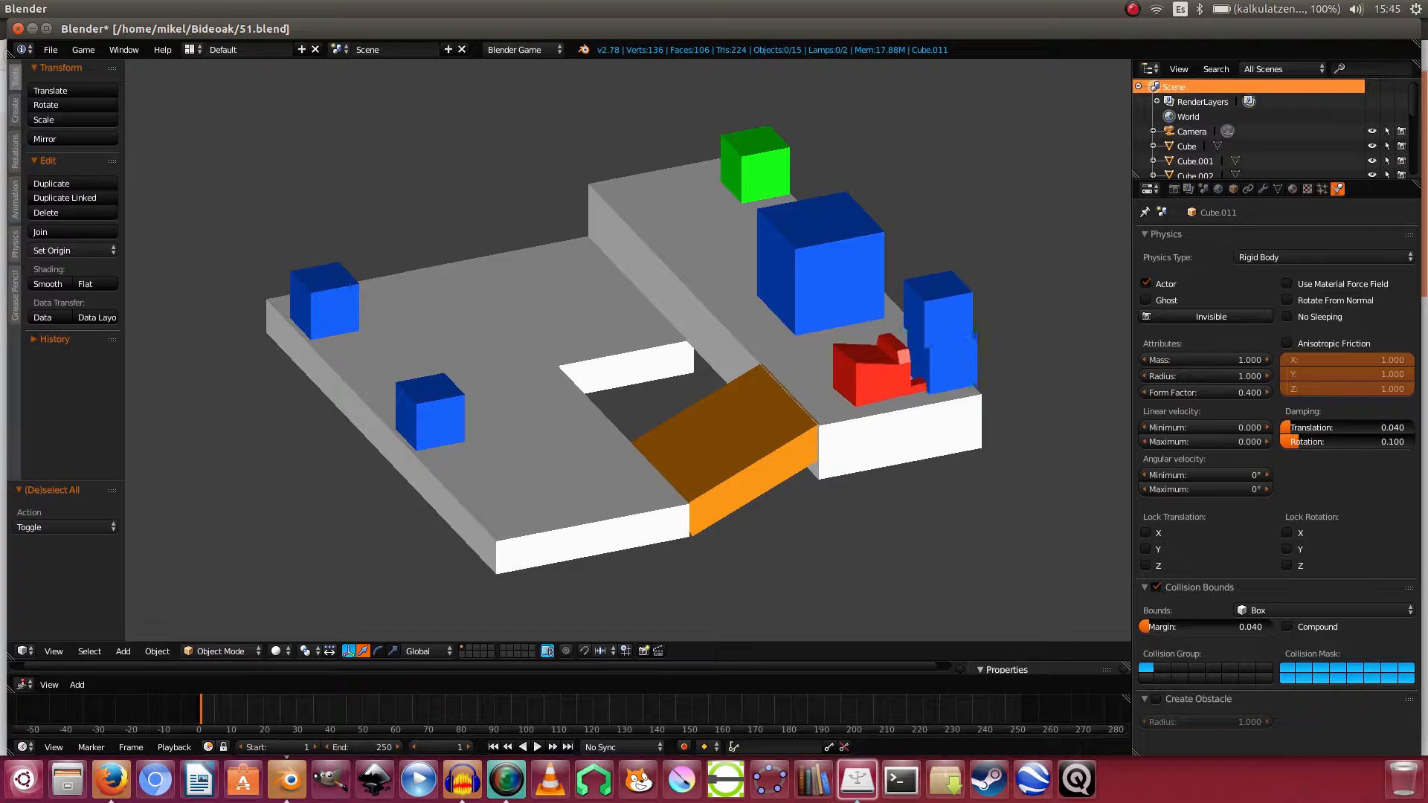
{"action": "key", "text": "Up"}
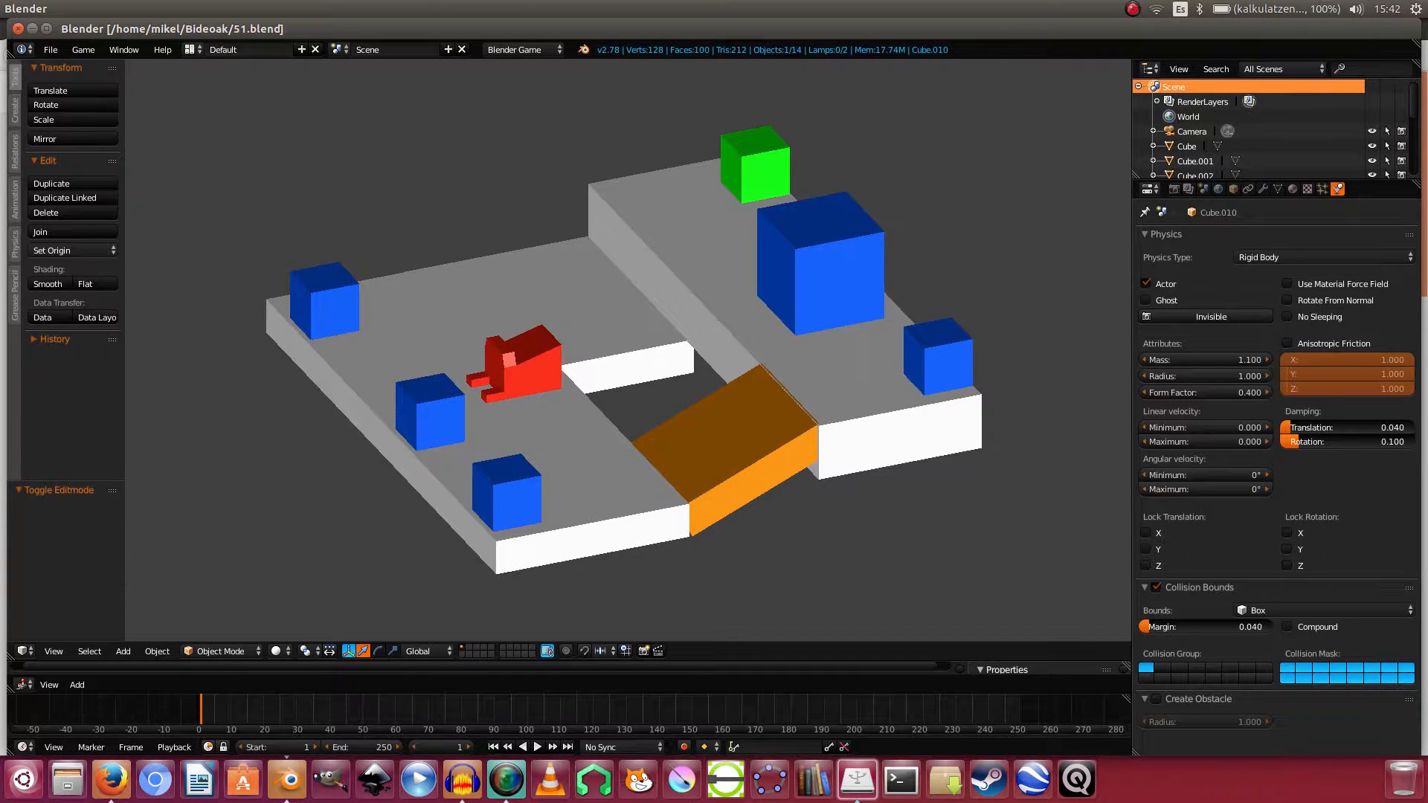
{"action": "key", "text": "Up"}
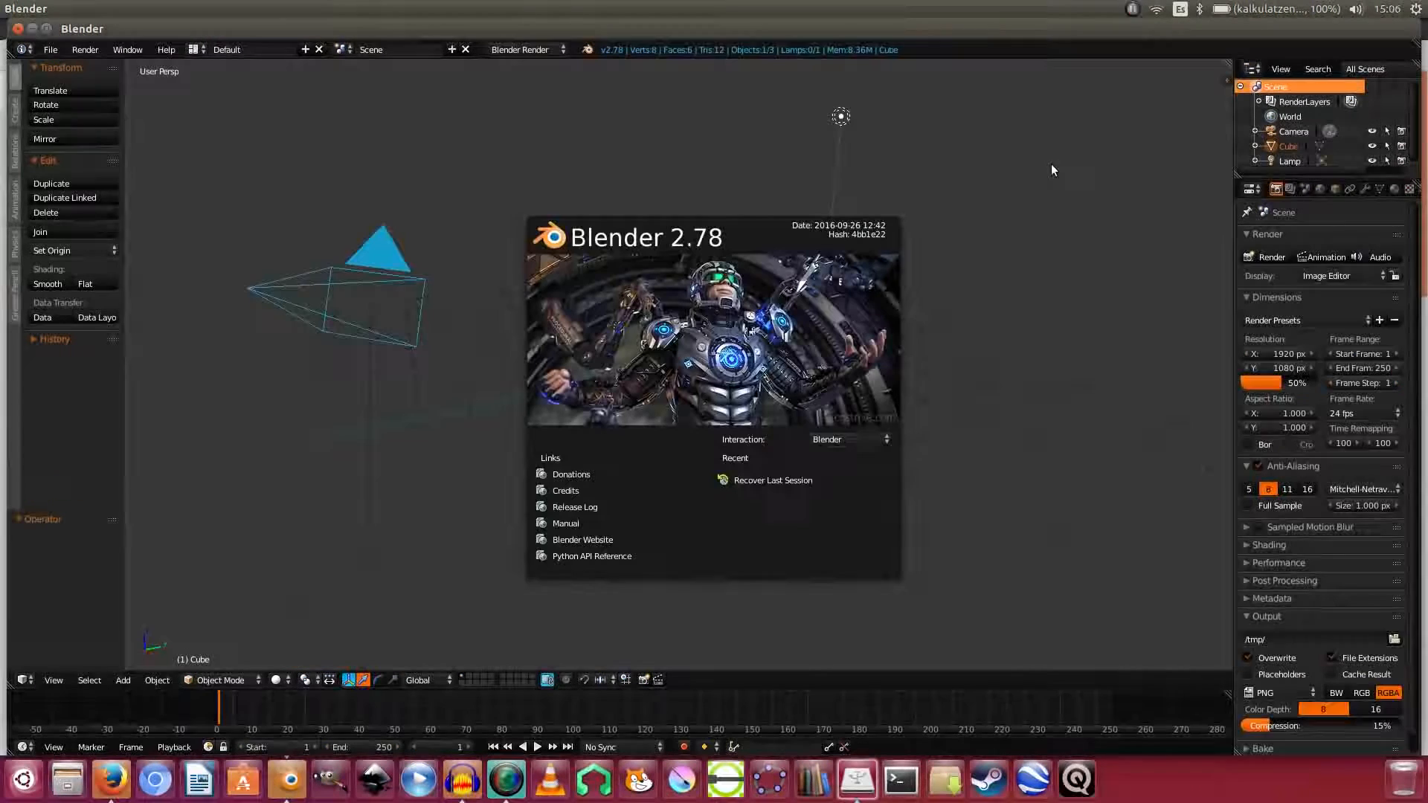
- Dismiss the splash screen and put the default cube into Edit Mode
{"action": "left_click", "coordinate": [972, 265]}
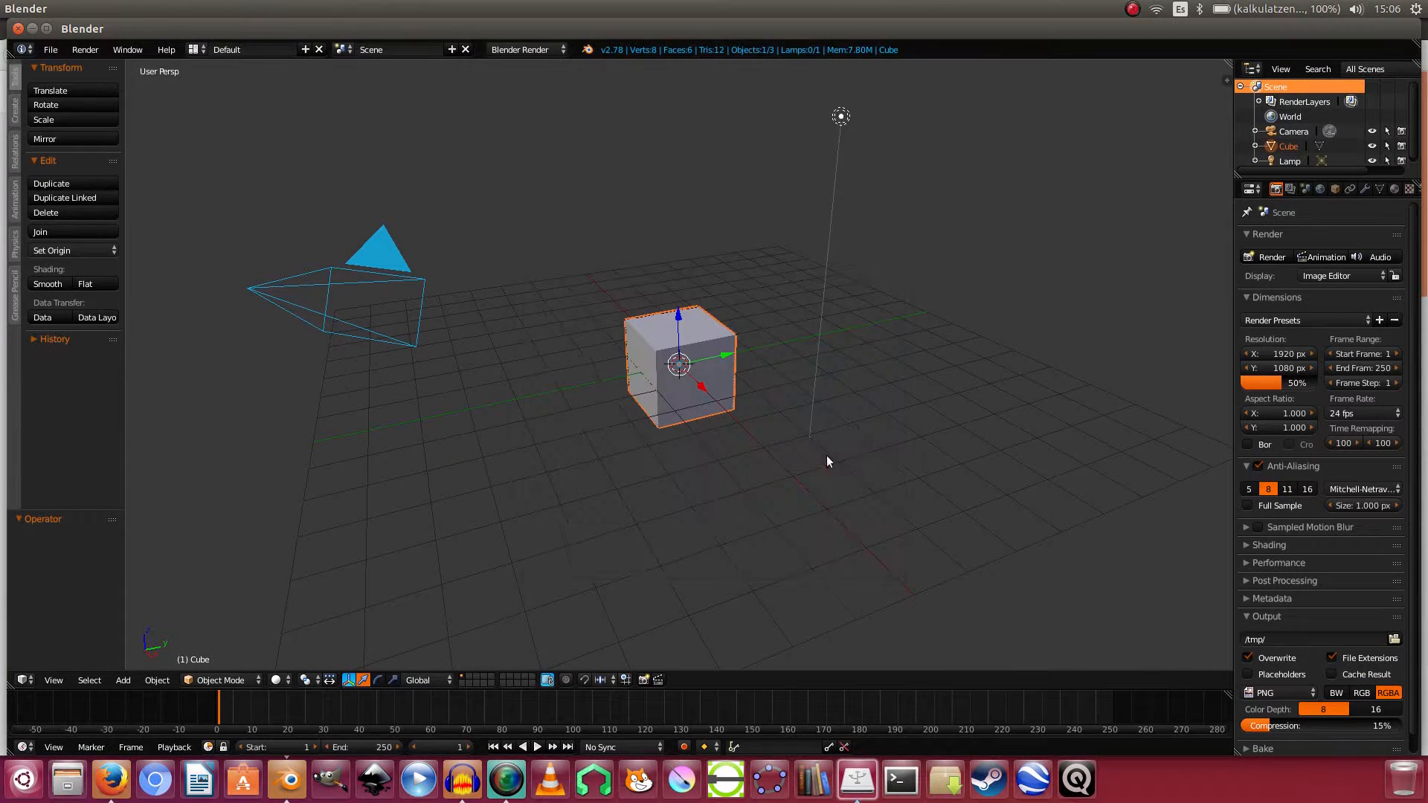
{"action": "mouse_move", "coordinate": [787, 470]}
{"action": "middle_mouse_down"}
{"action": "mouse_move", "coordinate": [768, 478]}
{"action": "mouse_move", "coordinate": [751, 448]}
{"action": "mouse_move", "coordinate": [763, 457]}
{"action": "middle_mouse_up"}
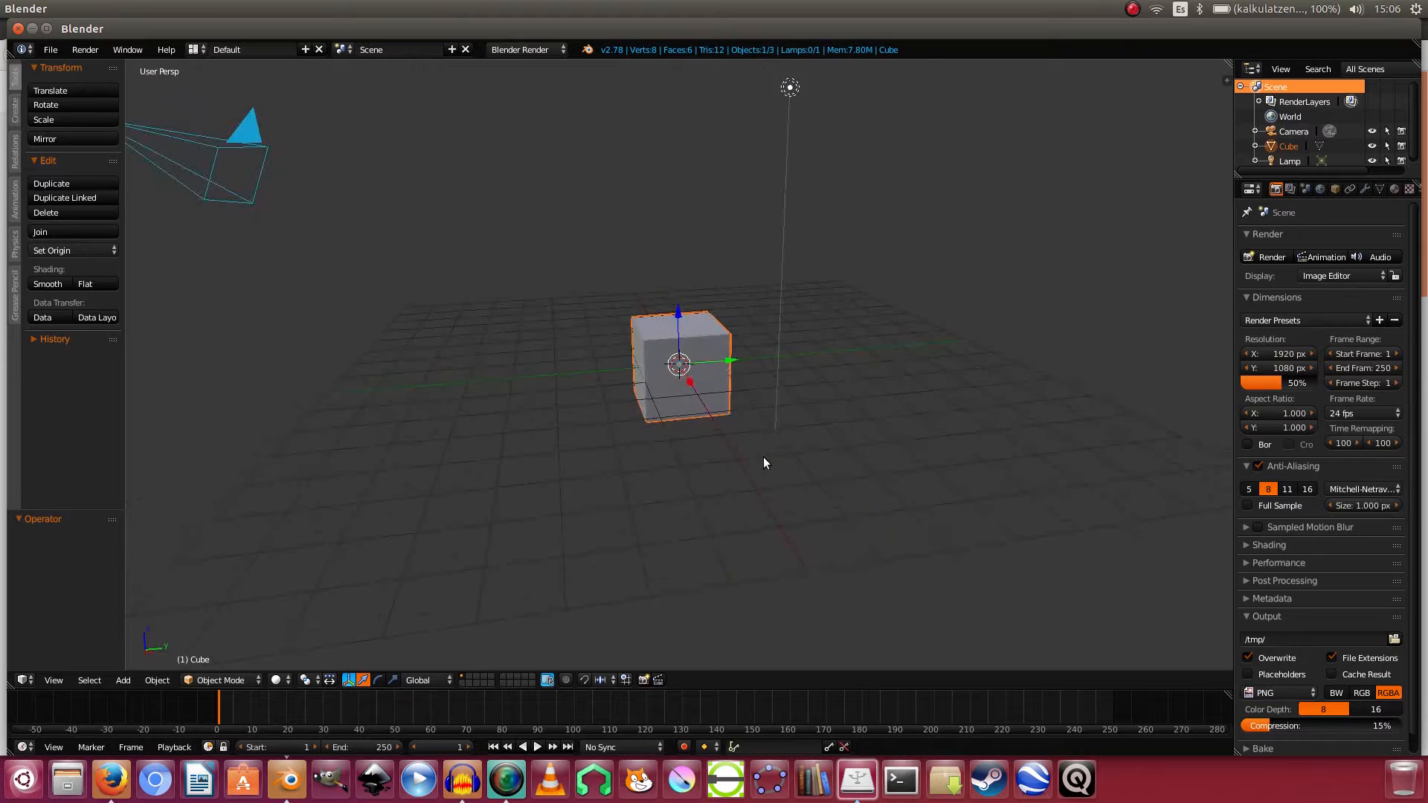
{"action": "scroll", "coordinate": [761, 436], "scroll_direction": "up", "scroll_amount": 3}
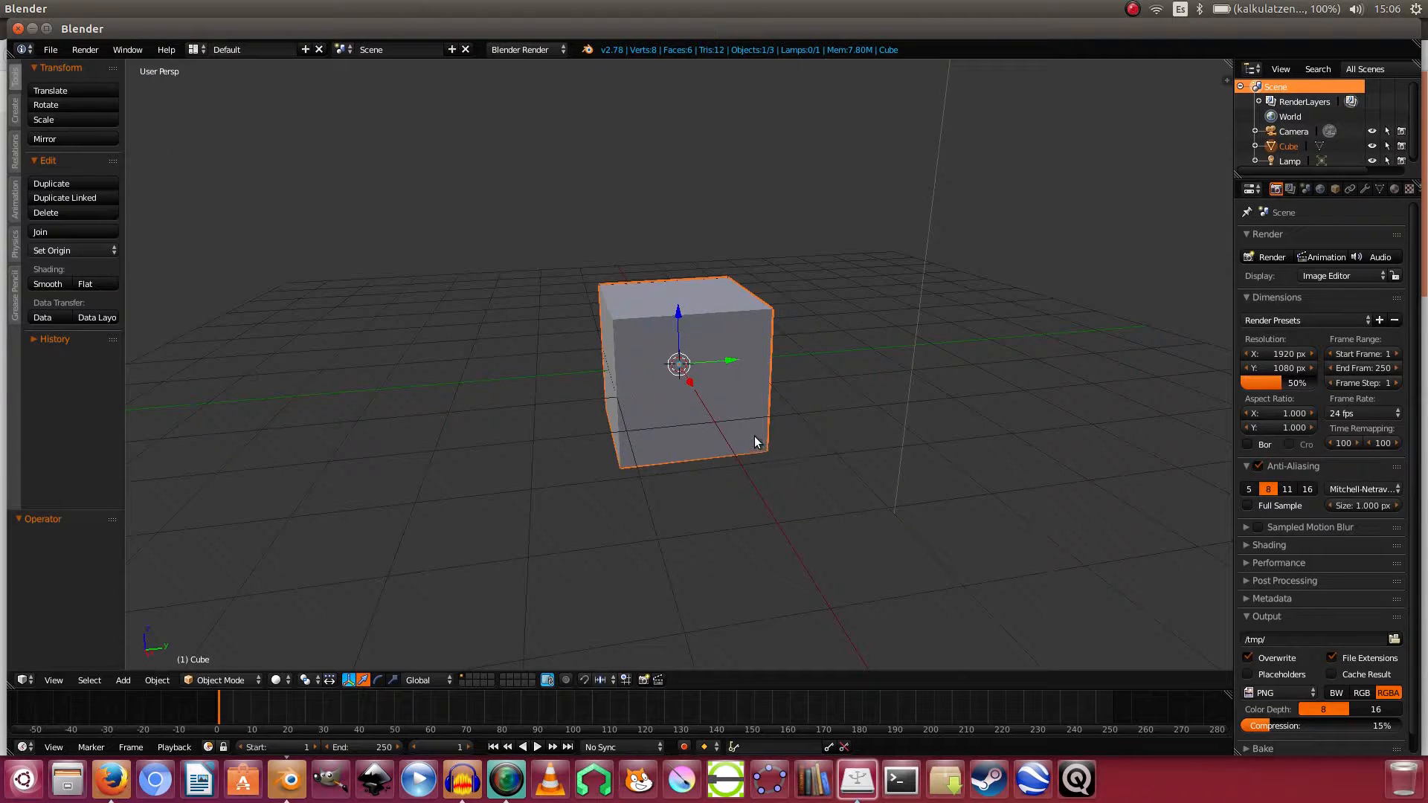
{"action": "middle_click_drag", "start_coordinate": [760, 449], "coordinate": [770, 450]}
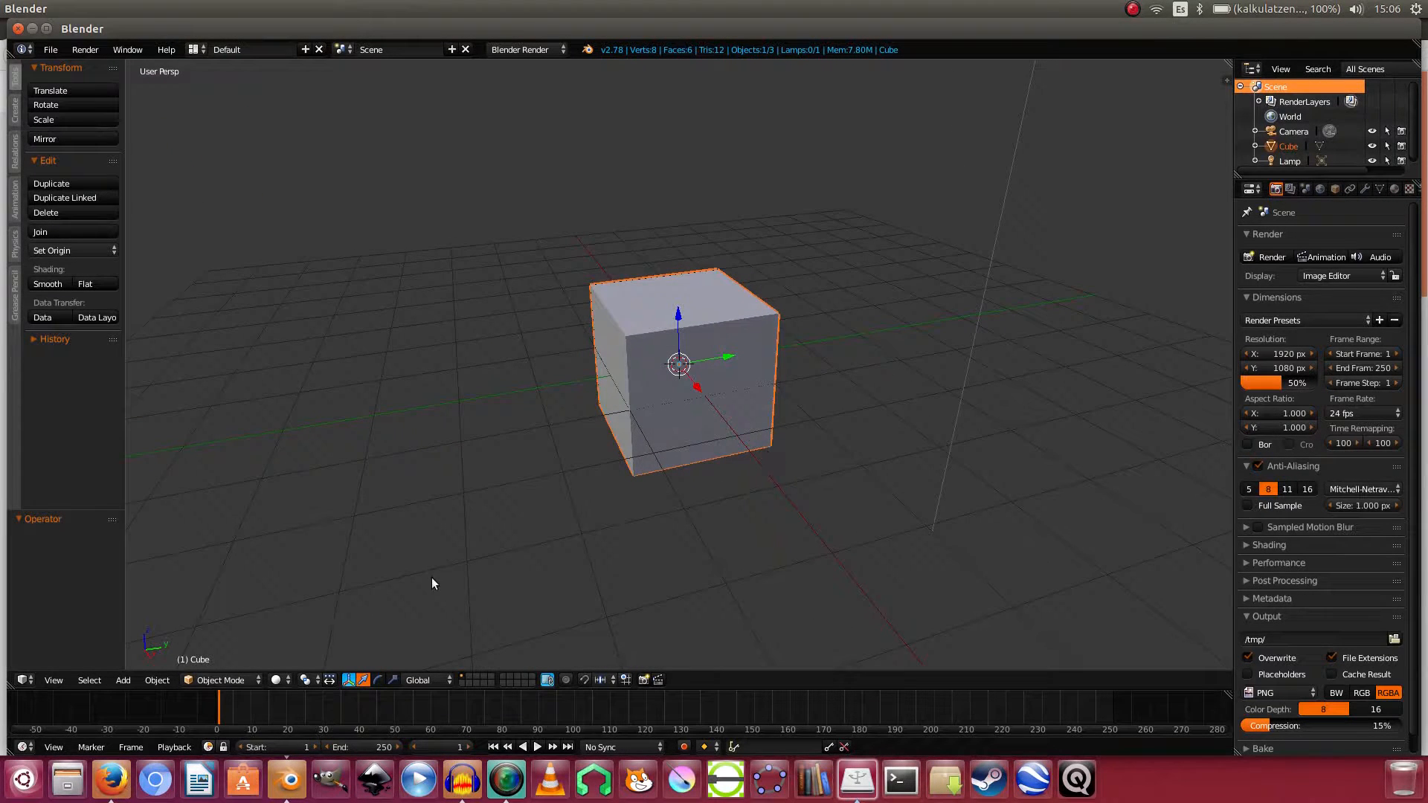
{"action": "left_click", "coordinate": [221, 681]}
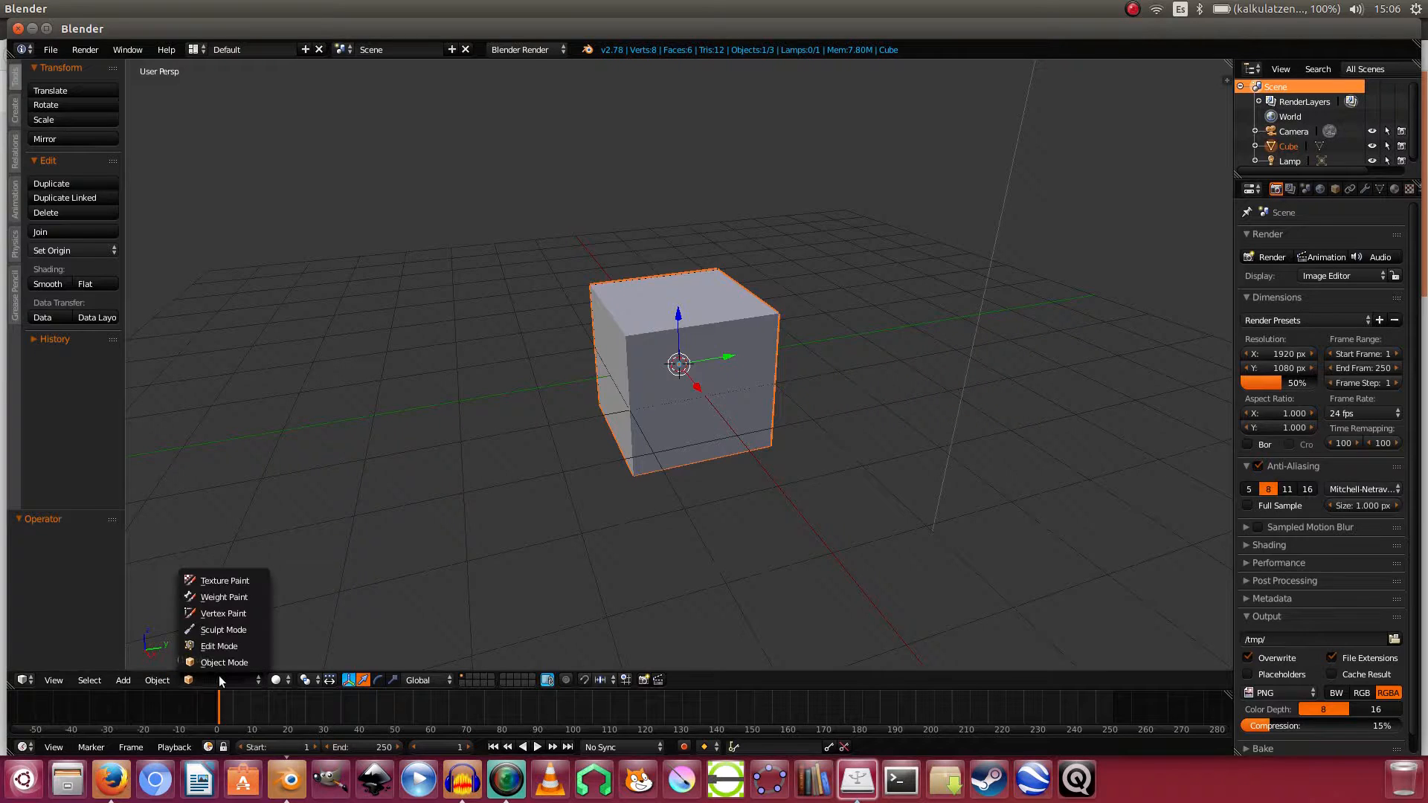
{"action": "left_click", "coordinate": [229, 645]}
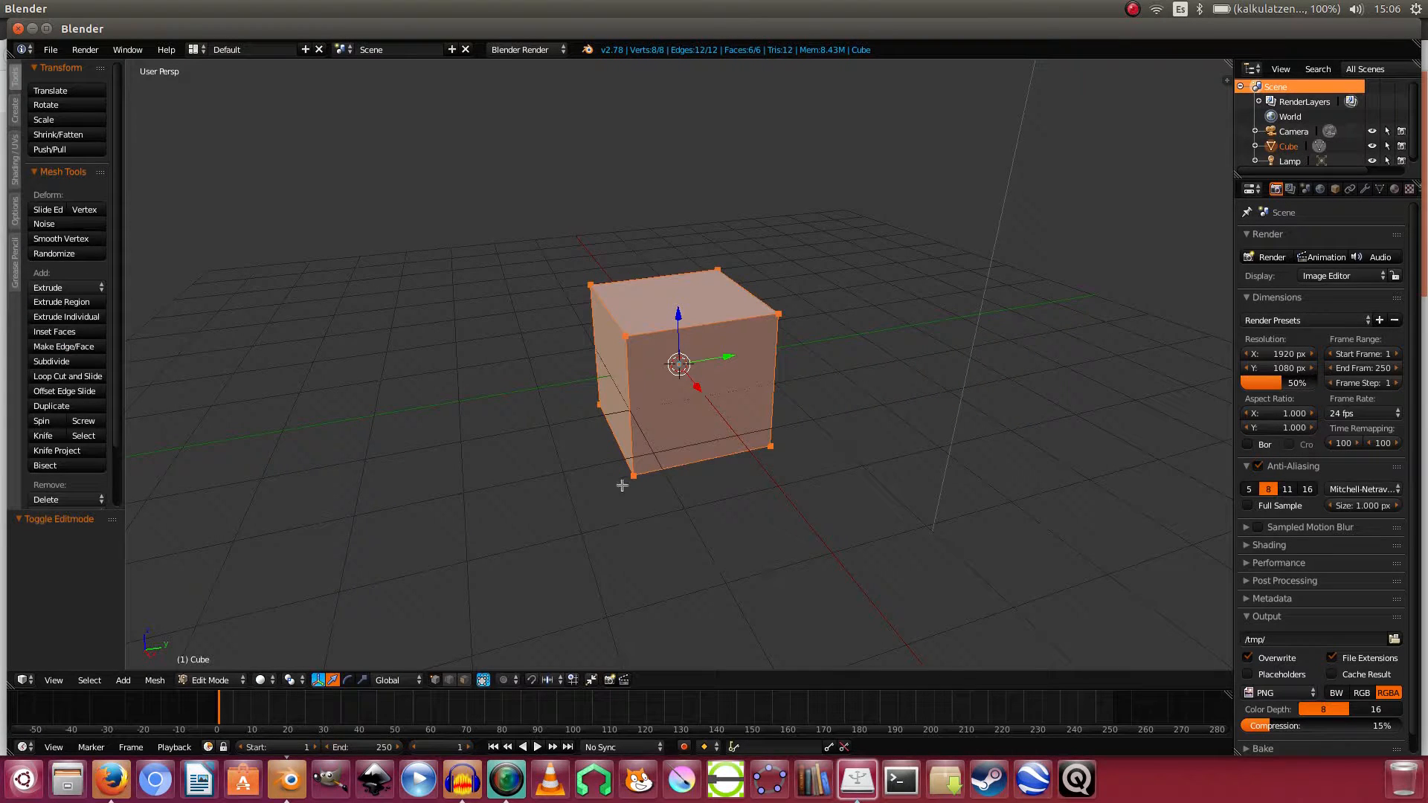
- In face selection mode, extrude the cube's negative-Y face slightly outward and lower the top face of the extruded section
{"action": "middle_click_drag", "start_coordinate": [658, 379], "coordinate": [677, 372]}
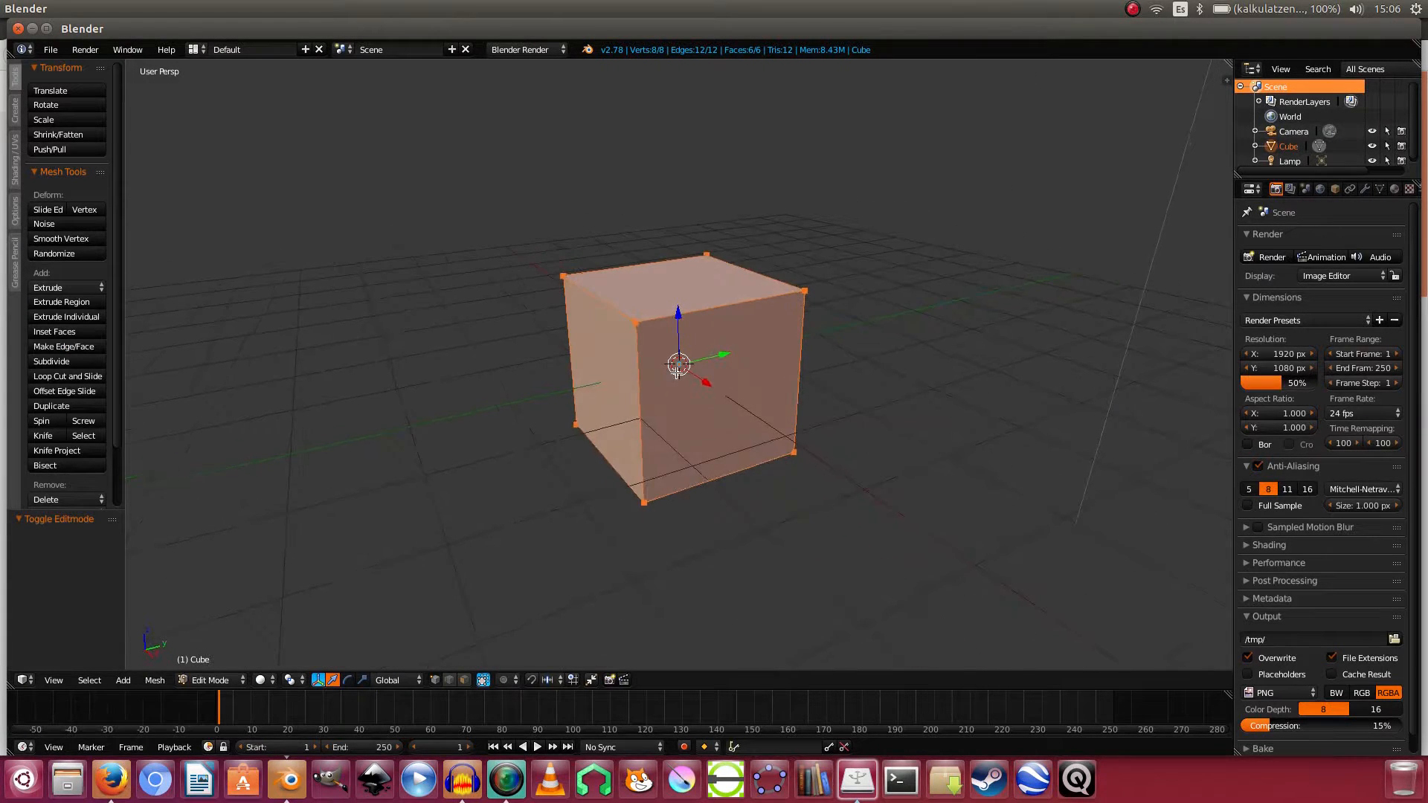
{"action": "key", "text": "a"}
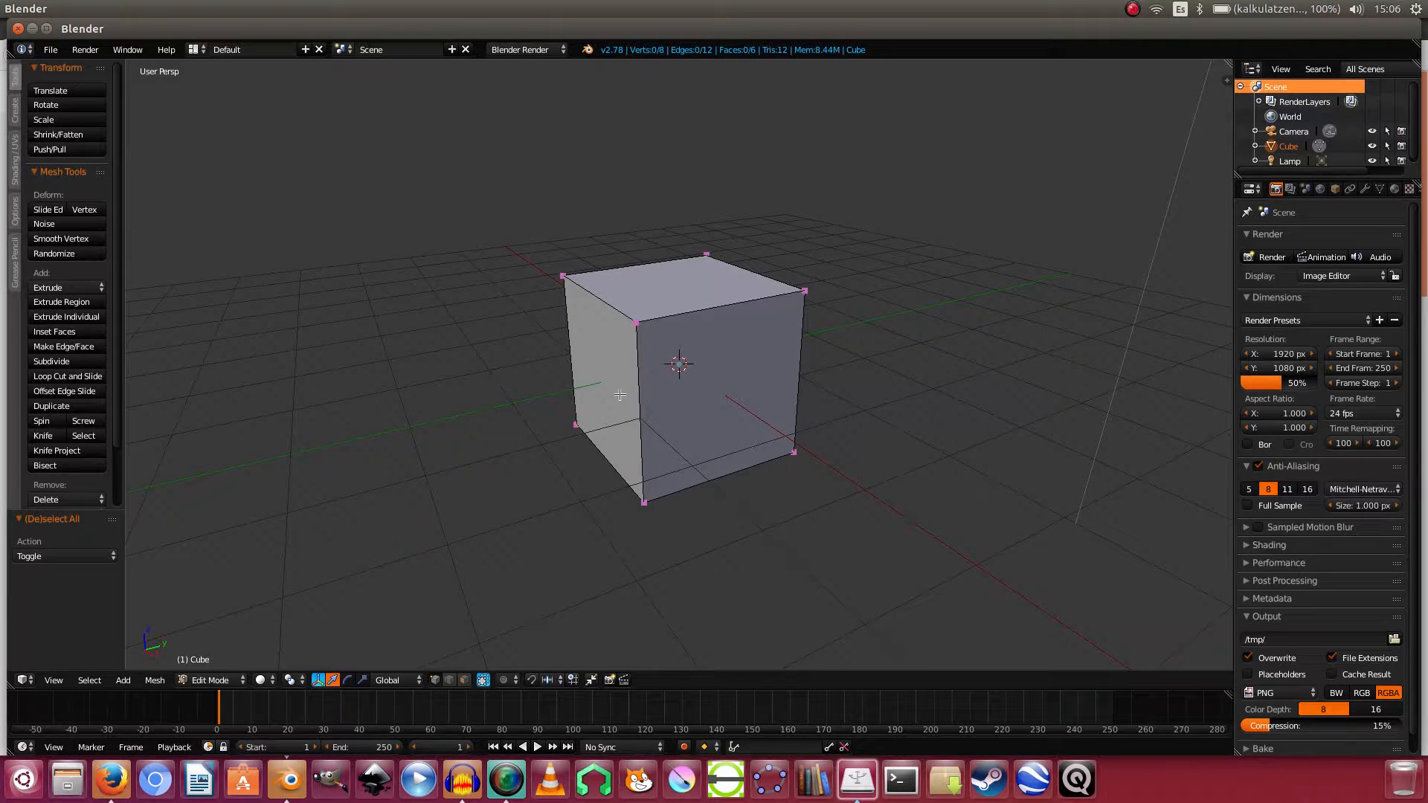
{"action": "left_click", "coordinate": [465, 680]}
{"action": "right_click", "coordinate": [609, 352]}
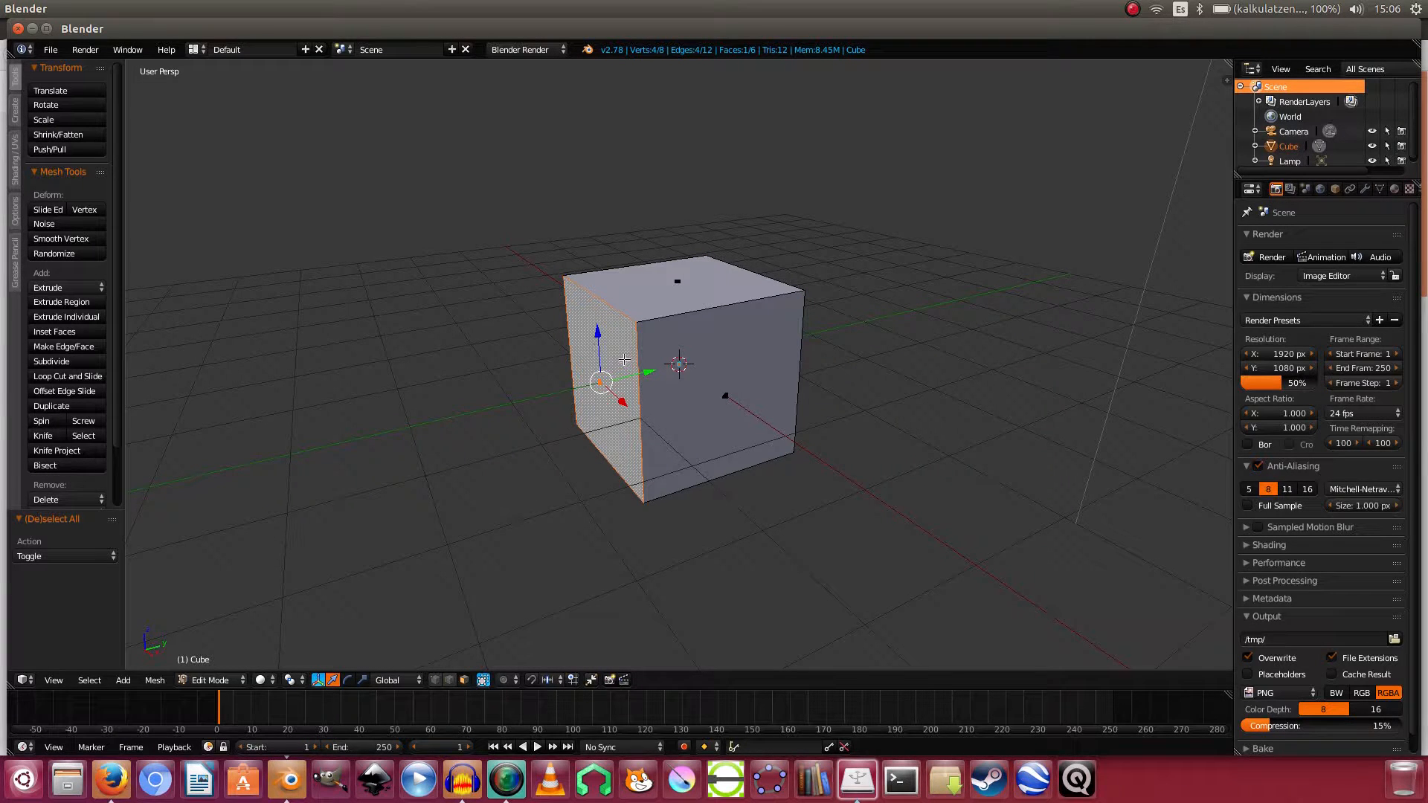
{"action": "key", "text": "e"}
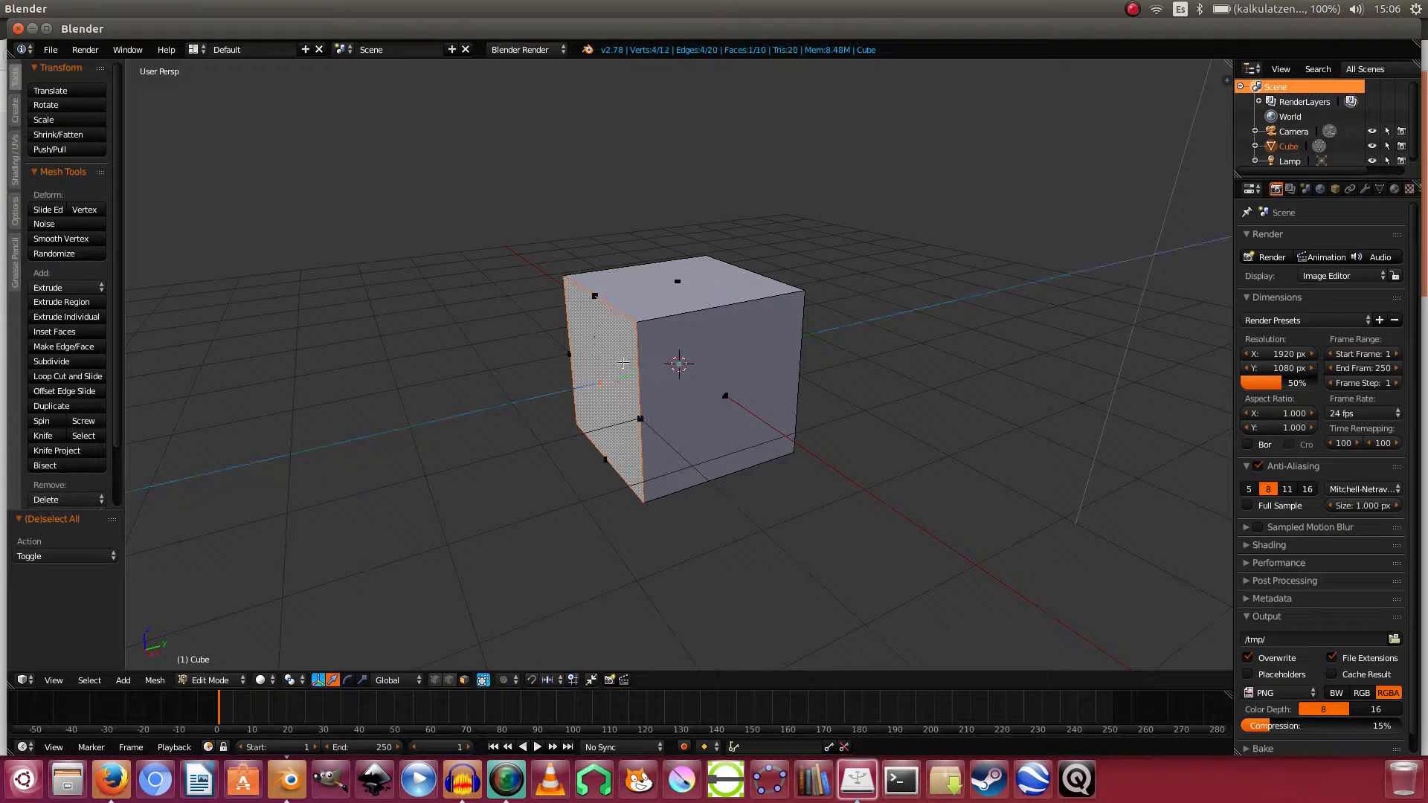
{"action": "left_click", "coordinate": [577, 372]}
{"action": "right_click", "coordinate": [588, 272]}
{"action": "left_click_drag", "start_coordinate": [567, 247], "coordinate": [572, 302]}
- Subdivide the front face of the extruded section twice into a four-by-four grid
{"action": "middle_click_drag", "start_coordinate": [717, 446], "coordinate": [728, 416]}
{"action": "right_click", "coordinate": [565, 407]}
{"action": "left_click", "coordinate": [63, 363]}
{"action": "left_click", "coordinate": [64, 366]}
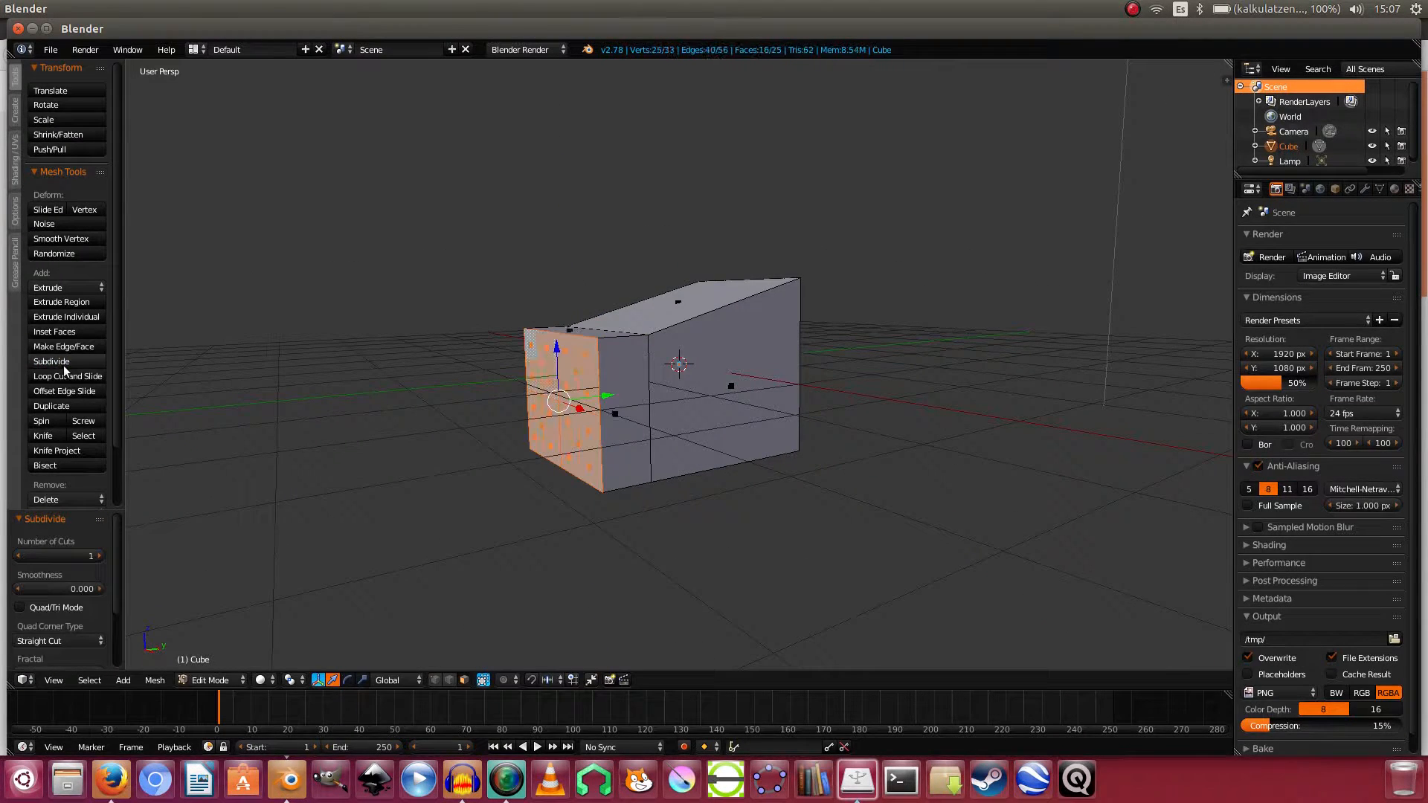
- Extrude the two lower corner faces of the subdivided front outward by about 0.8 to form a pair of legs
{"action": "right_click", "coordinate": [536, 436]}
{"action": "right_click", "coordinate": [587, 468], "text": "shift"}
{"action": "key", "text": "e"}
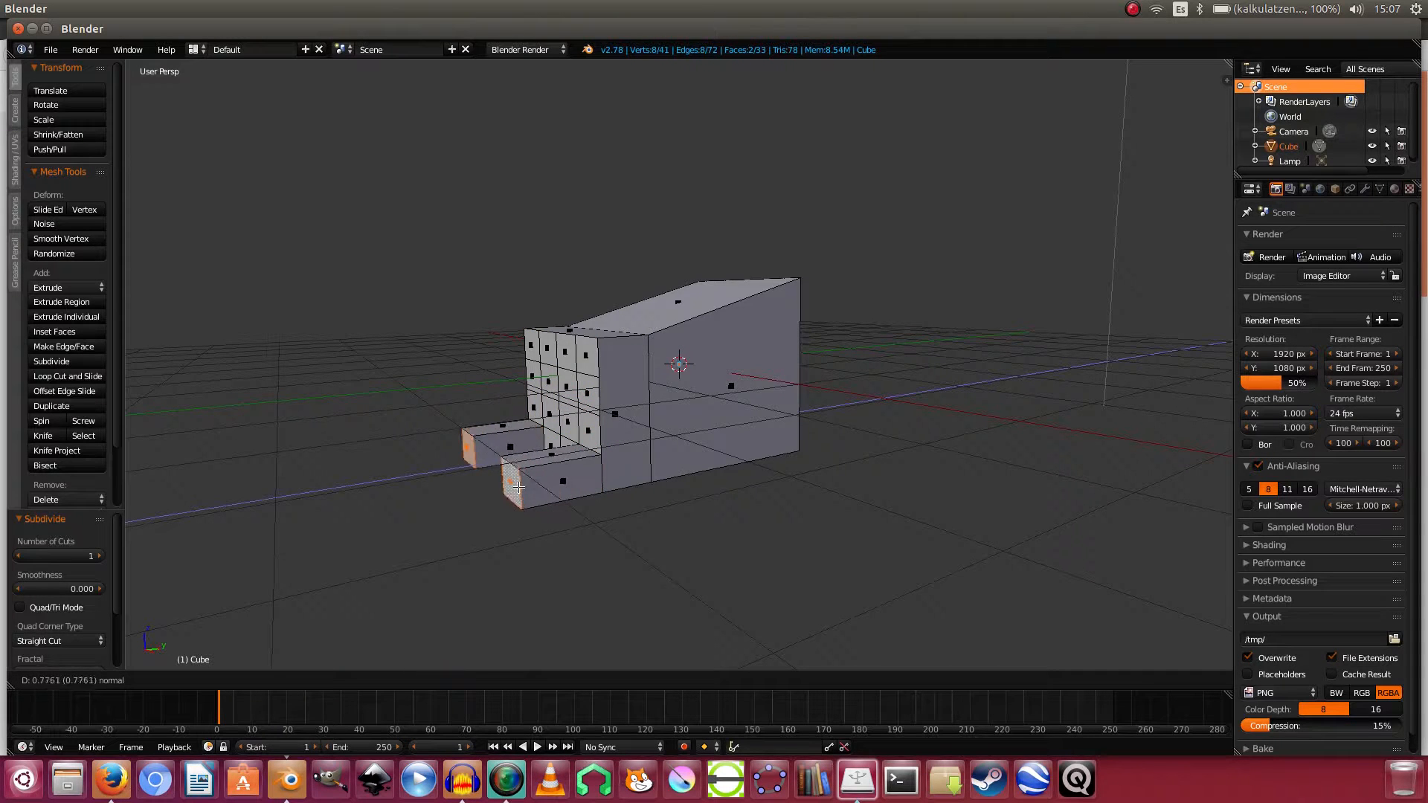
{"action": "left_click", "coordinate": [506, 484]}
- Extrude the top face of the front section upward to form the character's head
{"action": "middle_click_drag", "start_coordinate": [521, 454], "coordinate": [494, 479]}
{"action": "right_click", "coordinate": [571, 345]}
{"action": "middle_click_drag", "start_coordinate": [574, 426], "coordinate": [591, 430]}
{"action": "key", "text": "e"}
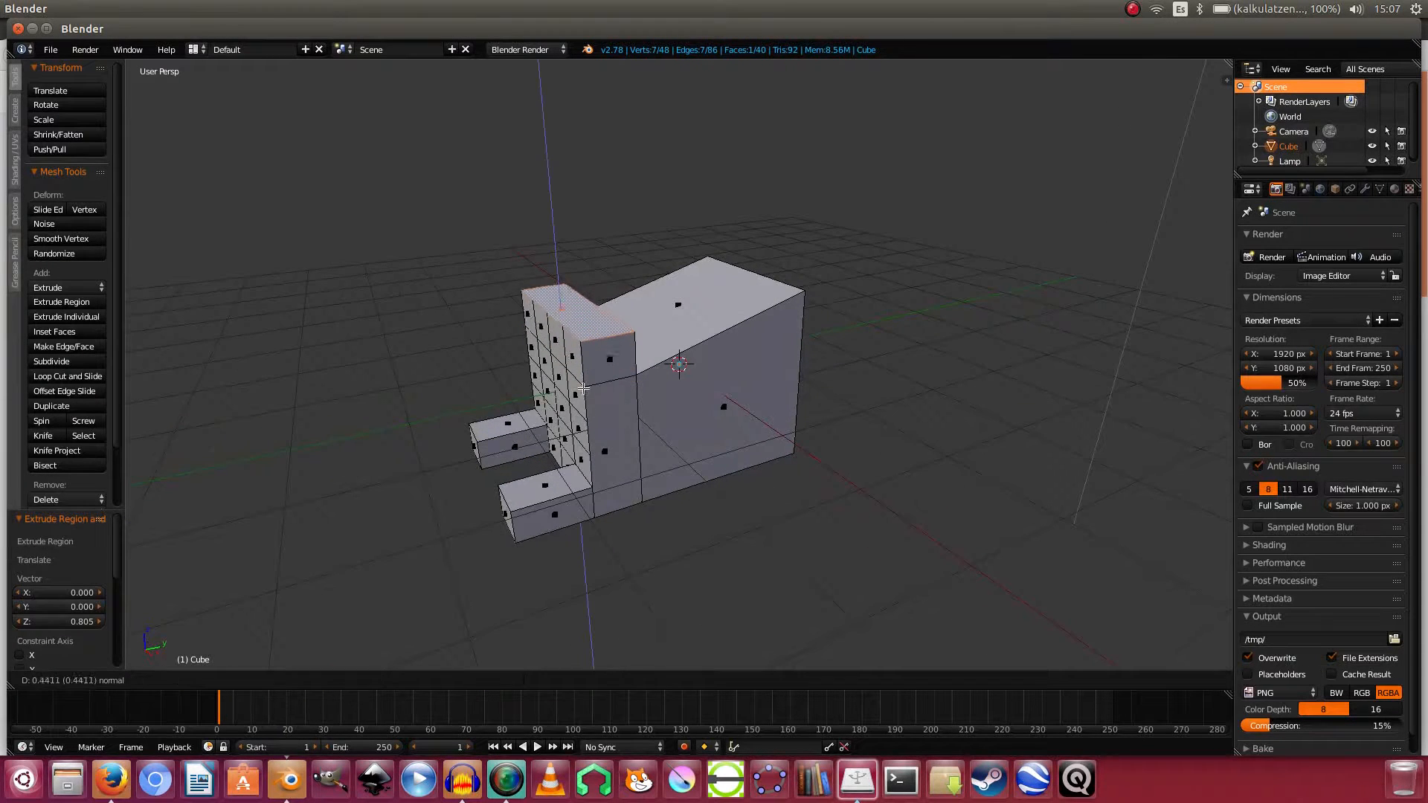
{"action": "left_click", "coordinate": [584, 384]}
- Narrow the head's top face along the X axis to about 0.79 and return to Object Mode
{"action": "middle_click_drag", "start_coordinate": [674, 327], "coordinate": [761, 310]}
{"action": "key", "text": "s"}
{"action": "key", "text": "x"}
{"action": "left_click", "coordinate": [731, 318]}
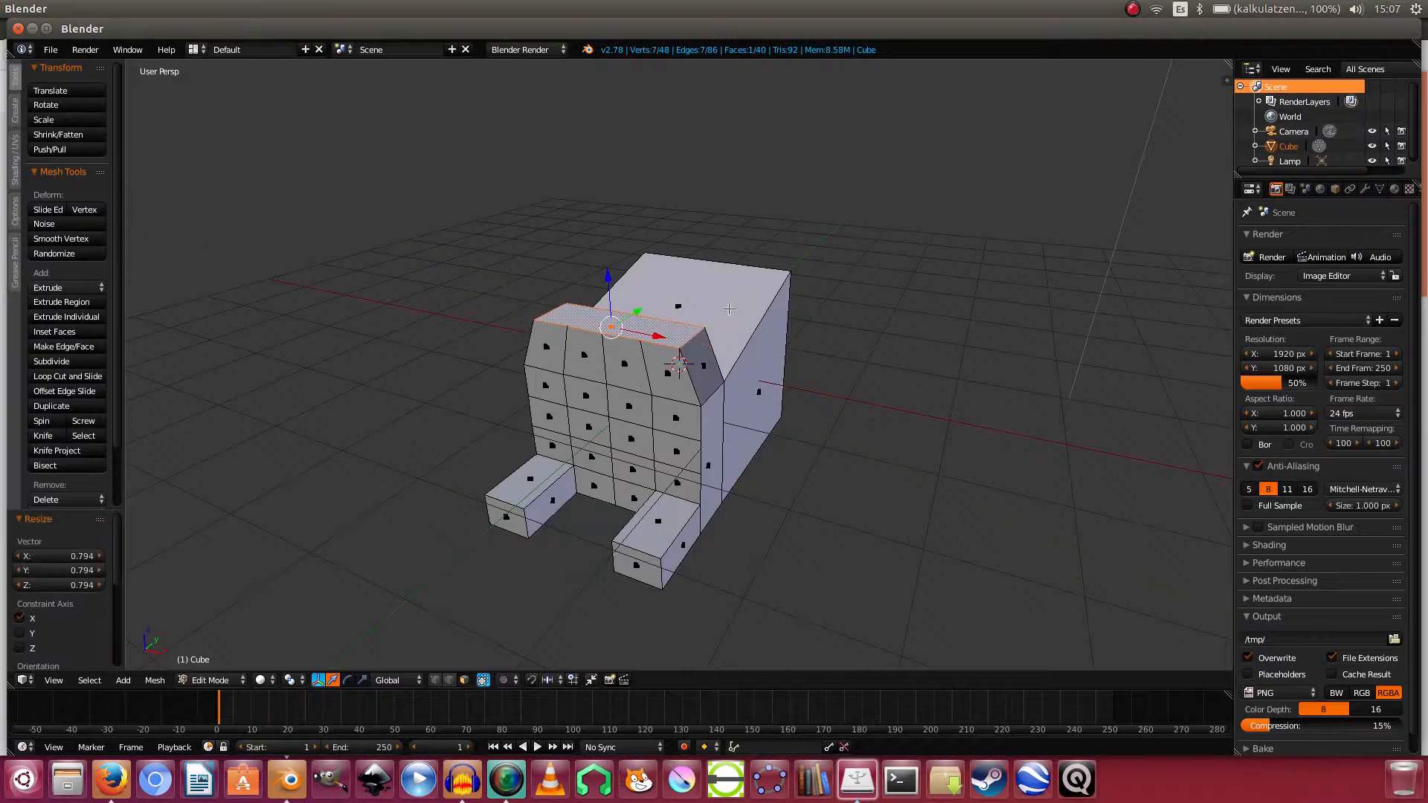
{"action": "middle_click_drag", "start_coordinate": [930, 510], "coordinate": [803, 451]}
{"action": "key", "text": "Tab"}
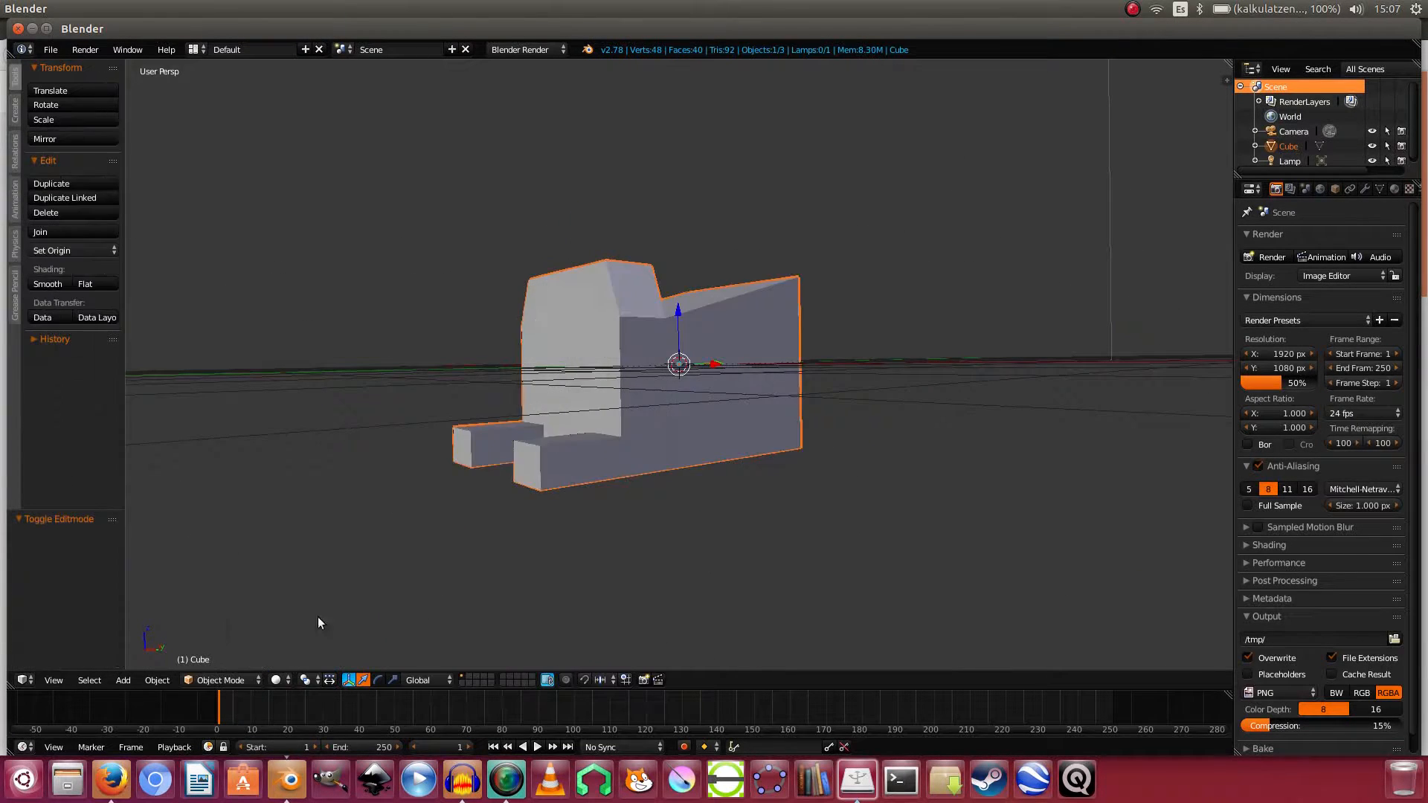
- Add a plane mesh and scale it up by about 7.7 as the floor
{"action": "middle_click_drag", "start_coordinate": [319, 622], "coordinate": [618, 466]}
{"action": "key", "text": "a"}
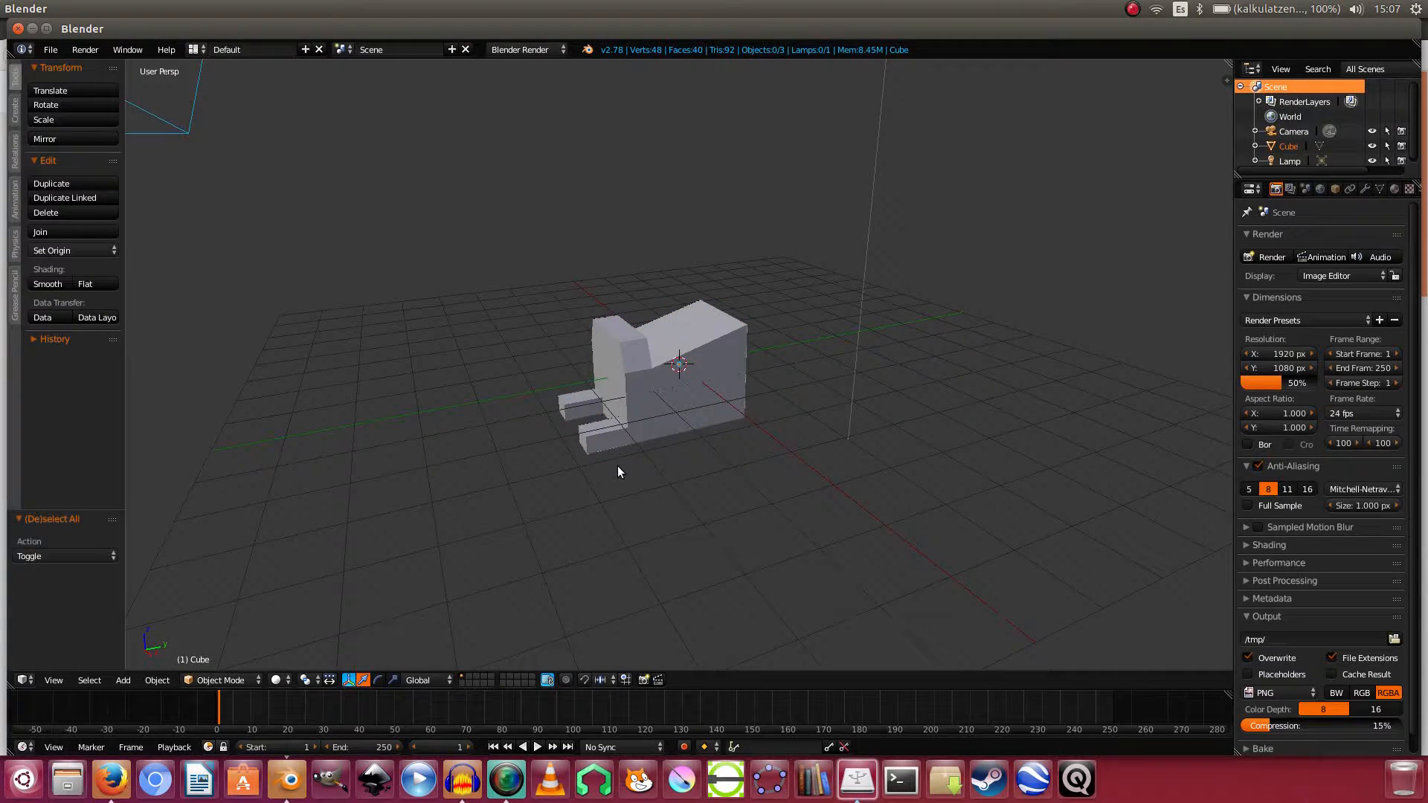
{"action": "key", "text": "shift+a"}
{"action": "mouse_move", "coordinate": [617, 468]}
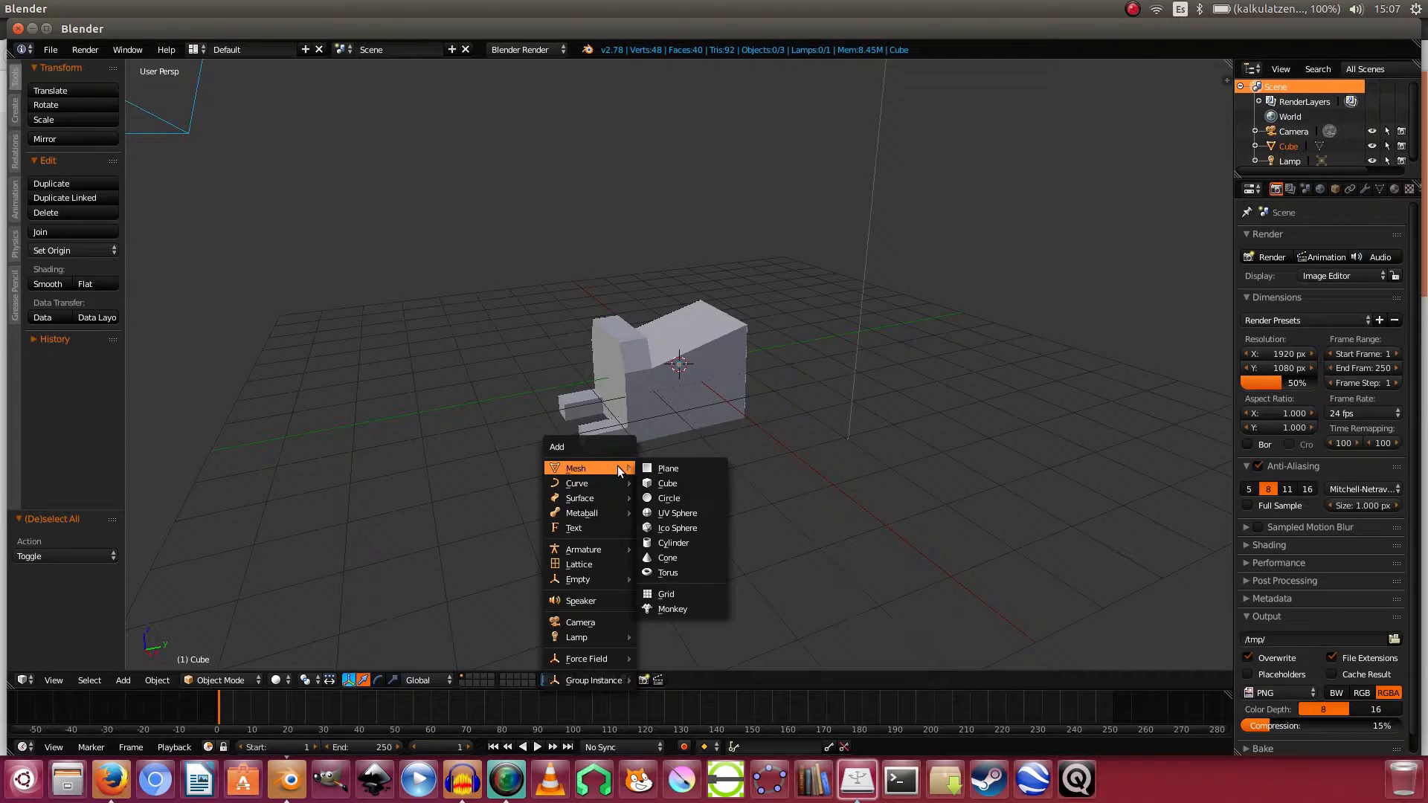
{"action": "left_click", "coordinate": [669, 468]}
{"action": "key", "text": "s"}
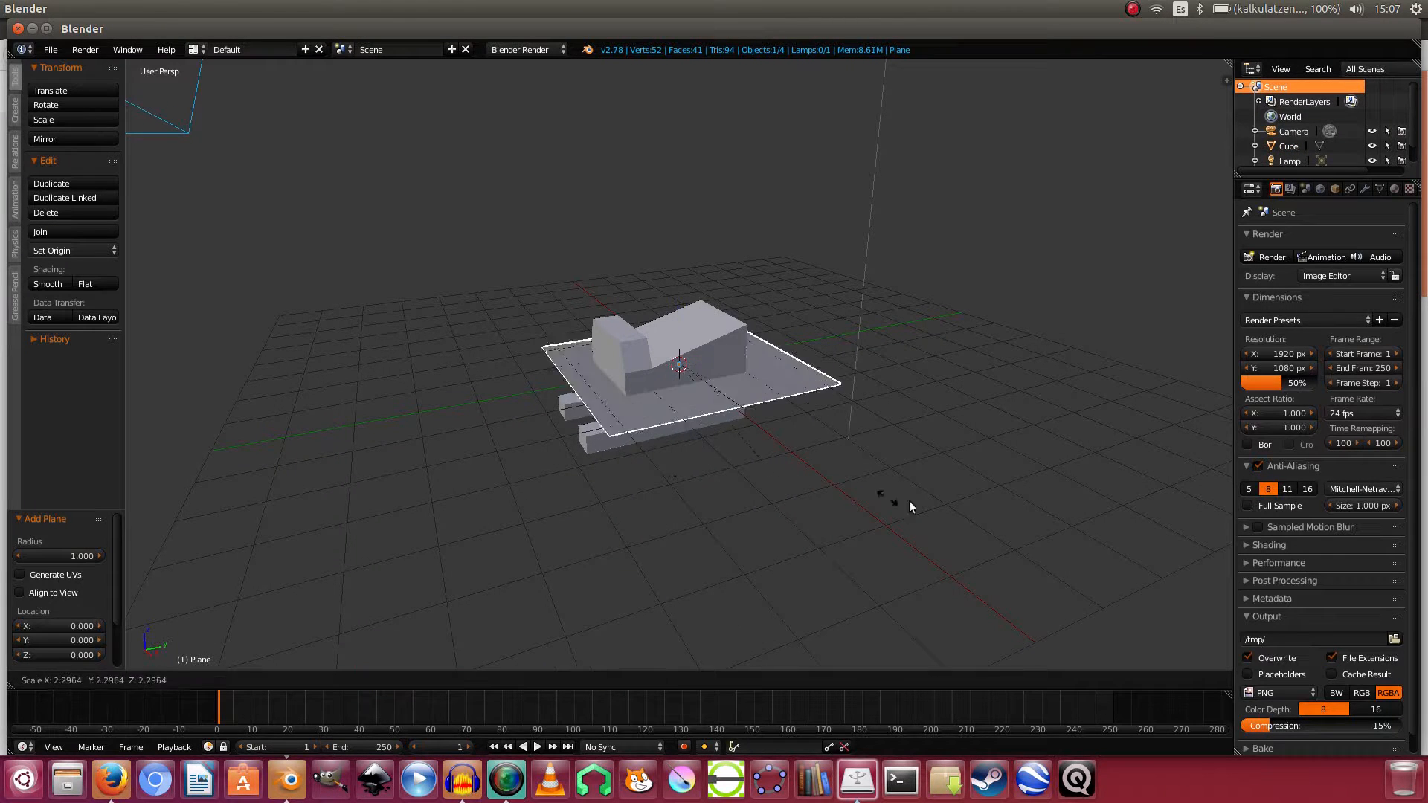
{"action": "left_click", "coordinate": [323, 595]}
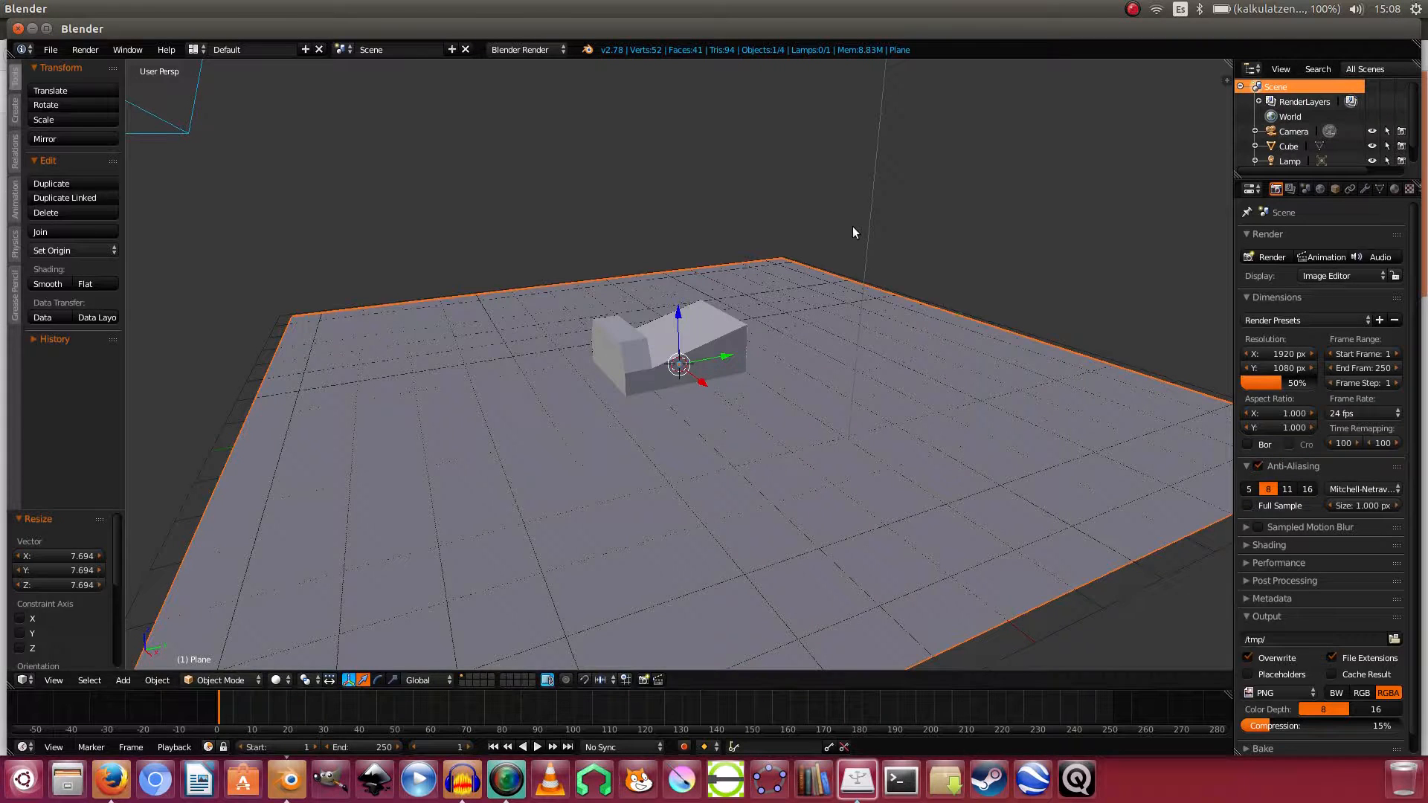
- From the right side view, raise the character about 1.06 along Z so it rests on the floor plane
{"action": "key", "text": "KP_3"}
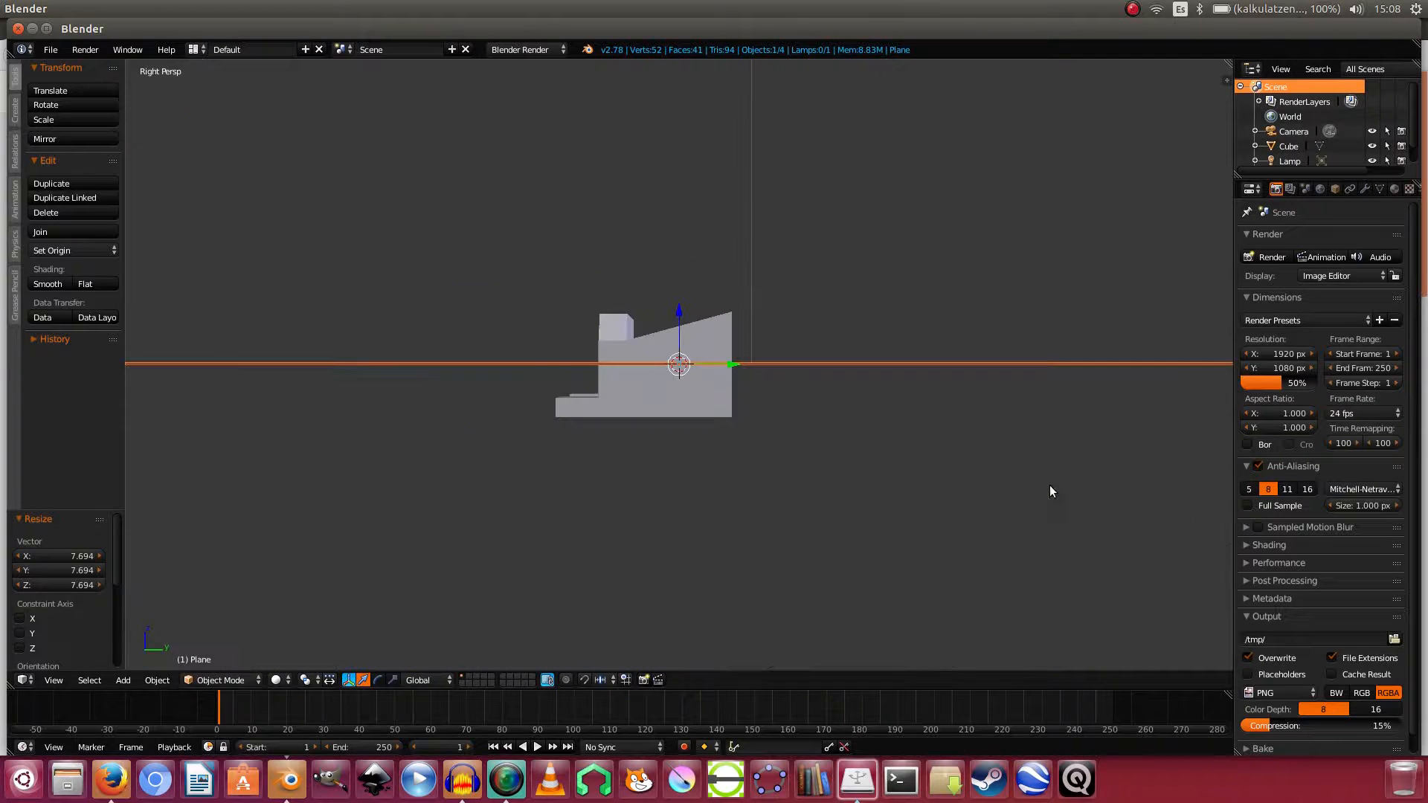
{"action": "right_click", "coordinate": [681, 328]}
{"action": "left_click_drag", "start_coordinate": [679, 327], "coordinate": [685, 277]}
{"action": "middle_click_drag", "start_coordinate": [663, 472], "coordinate": [701, 545]}
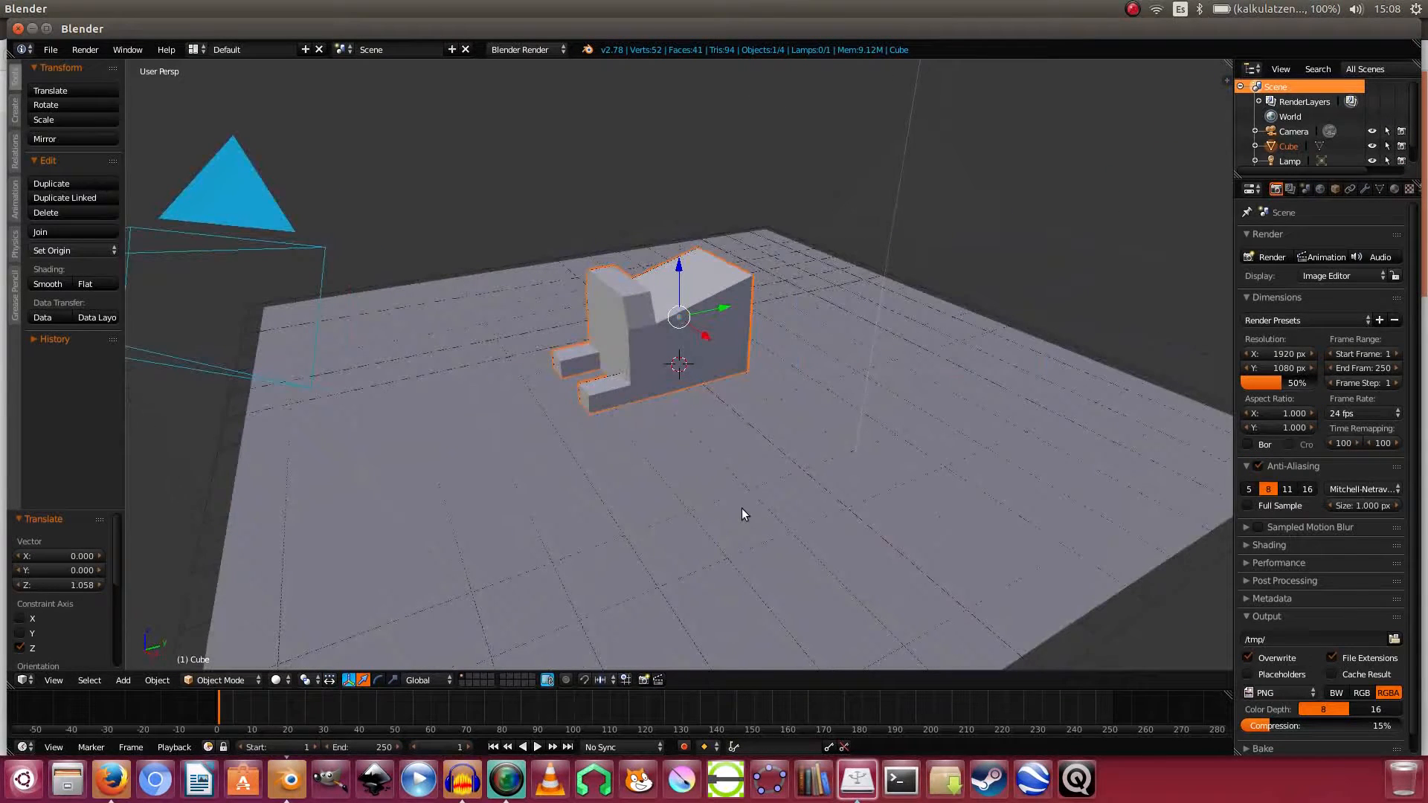
{"action": "scroll", "coordinate": [742, 513], "scroll_direction": "up", "scroll_amount": 5}
{"action": "scroll", "coordinate": [724, 348], "scroll_direction": "down", "scroll_amount": 5}
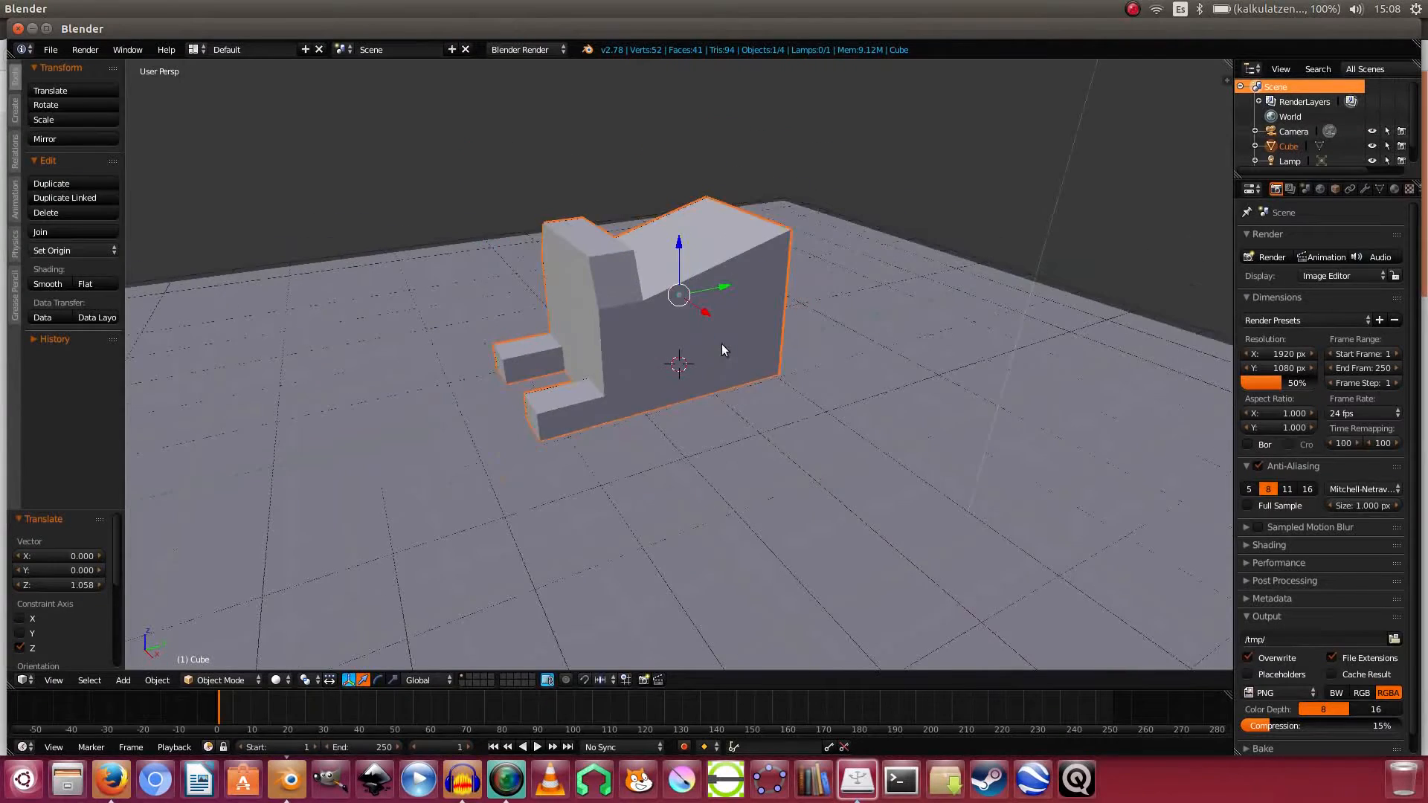
{"action": "middle_click_drag", "start_coordinate": [646, 444], "coordinate": [671, 440]}
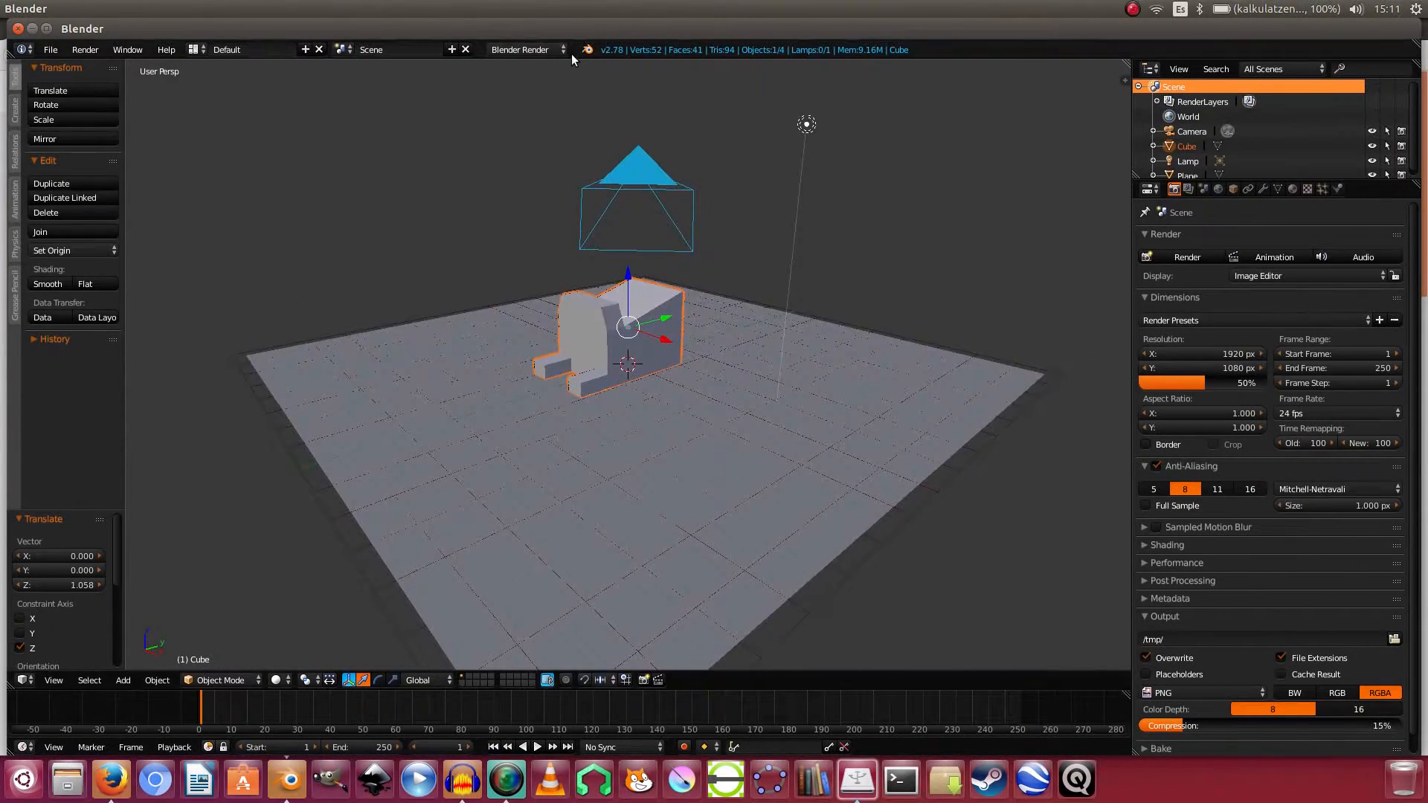
- Set the render engine to Blender Game and split the 3D view horizontally into two stacked areas
{"action": "left_click", "coordinate": [563, 49]}
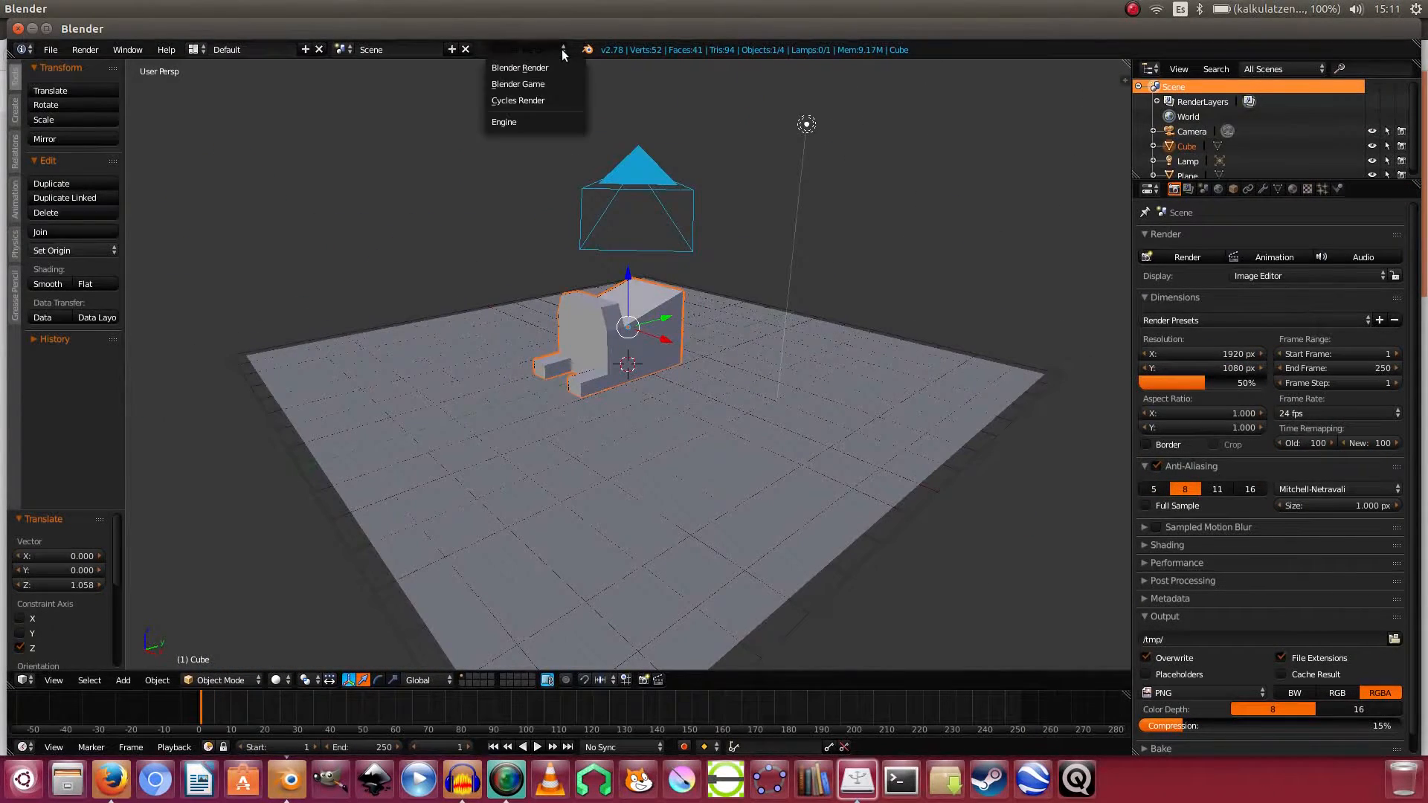
{"action": "left_click", "coordinate": [555, 83]}
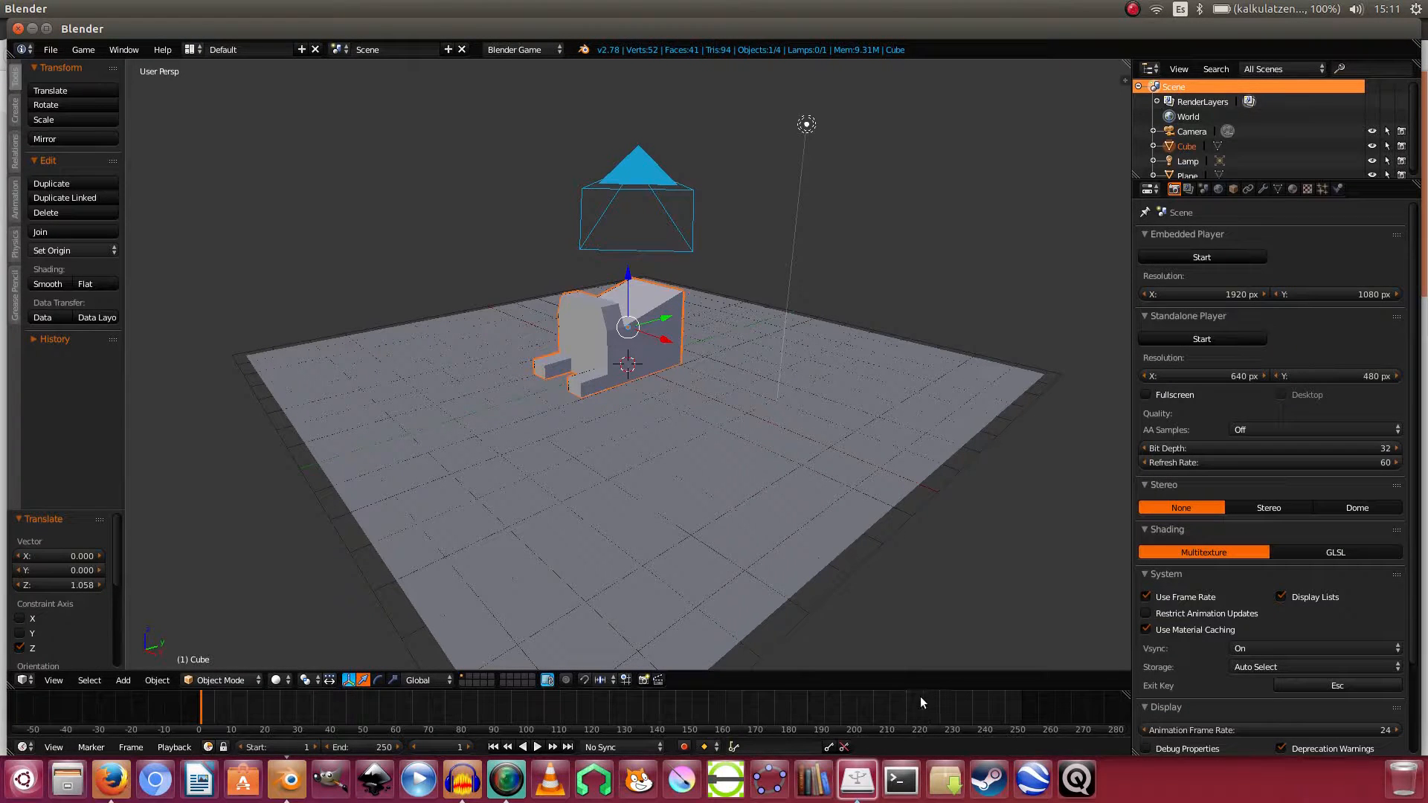
{"action": "left_click_drag", "start_coordinate": [919, 689], "coordinate": [886, 684]}
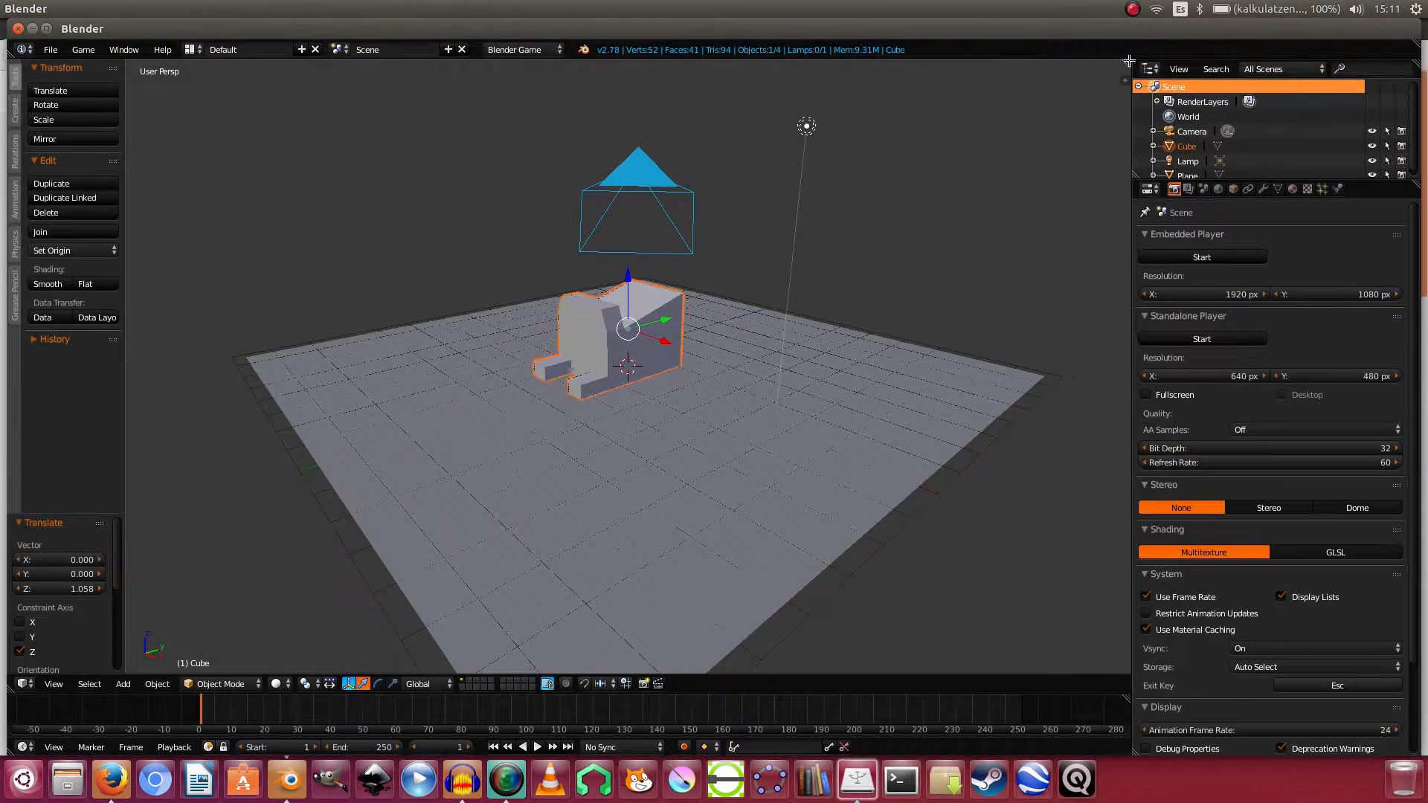
{"action": "left_click_drag", "start_coordinate": [1128, 63], "coordinate": [1071, 448]}
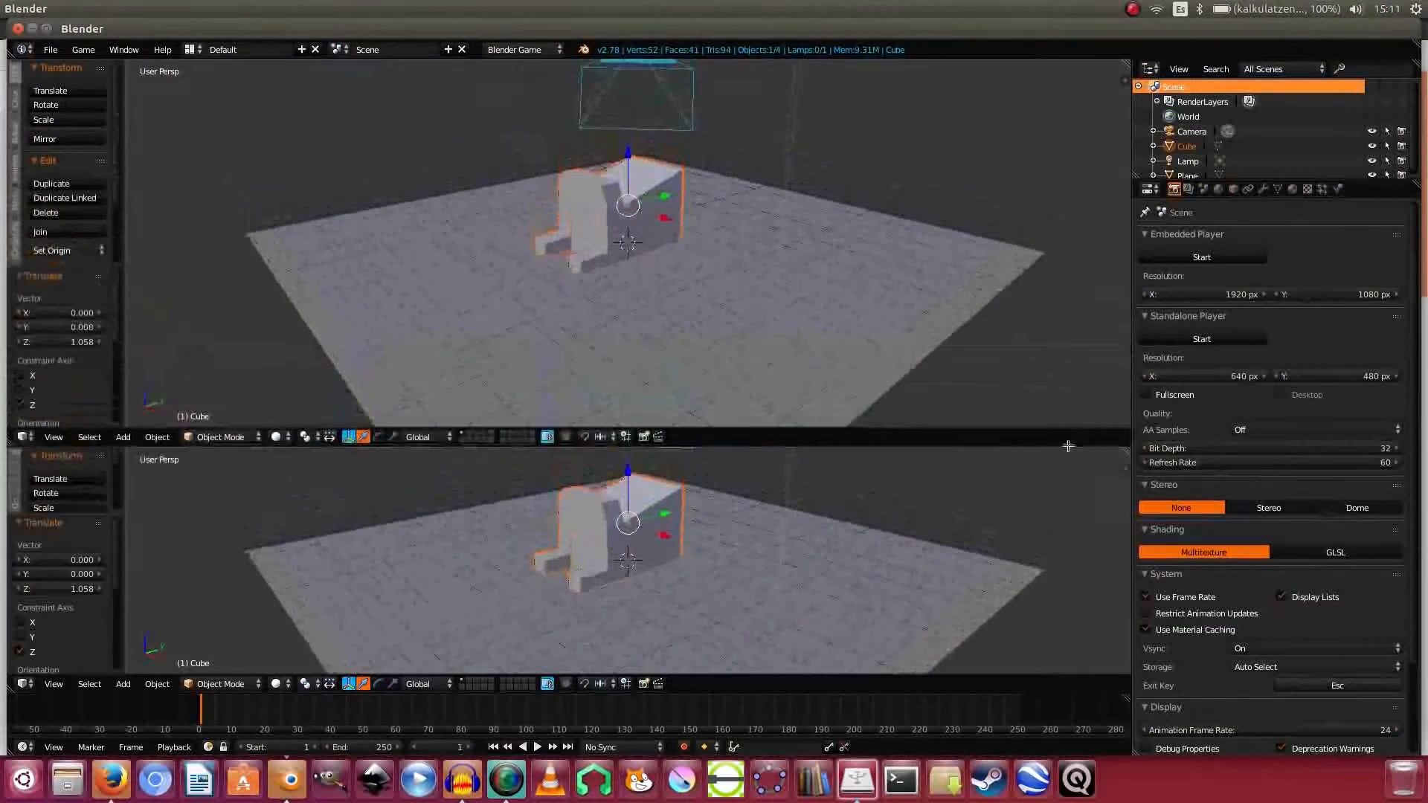
- Turn the lower 3D view area into a Logic Editor and enlarge it upward over the 3D view
{"action": "left_click", "coordinate": [24, 684]}
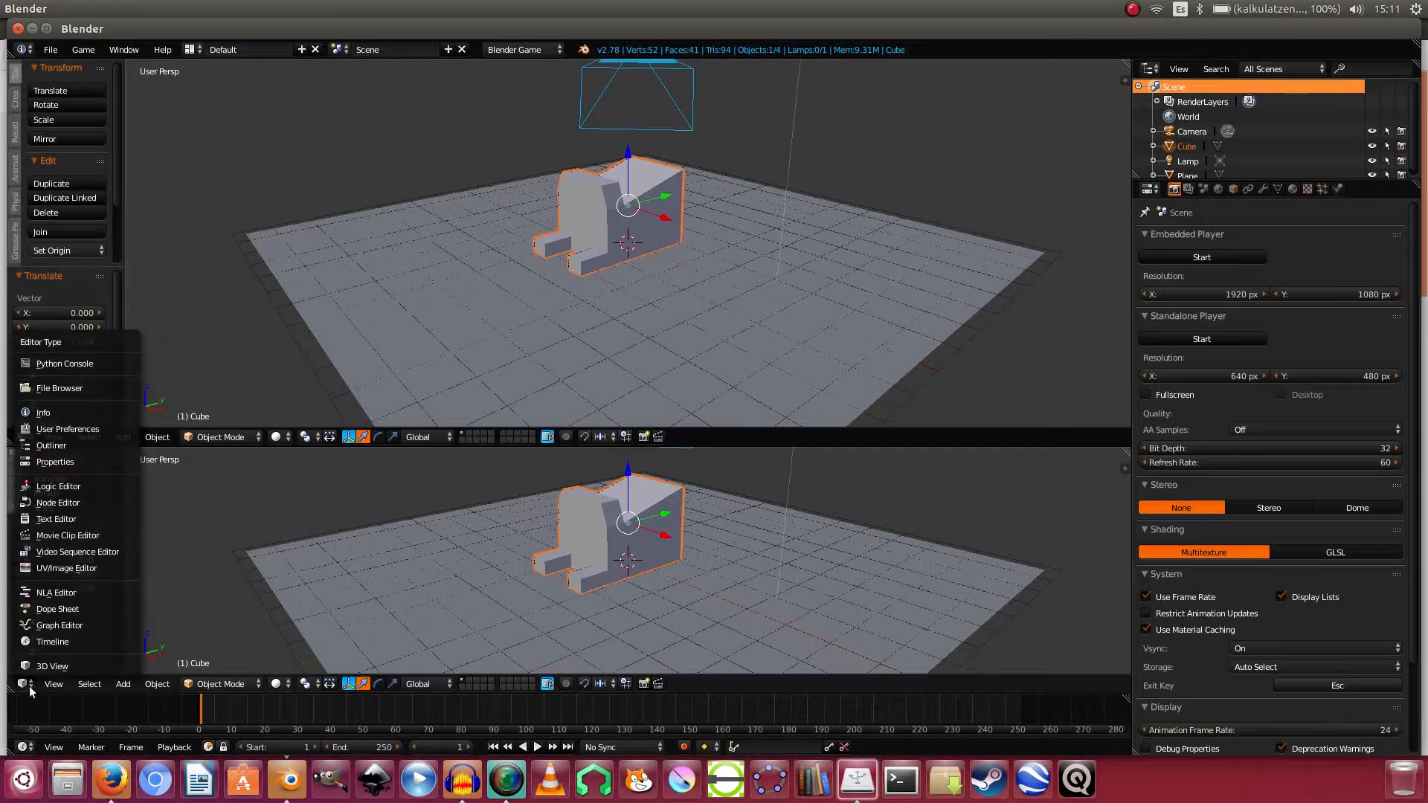
{"action": "left_click", "coordinate": [67, 486]}
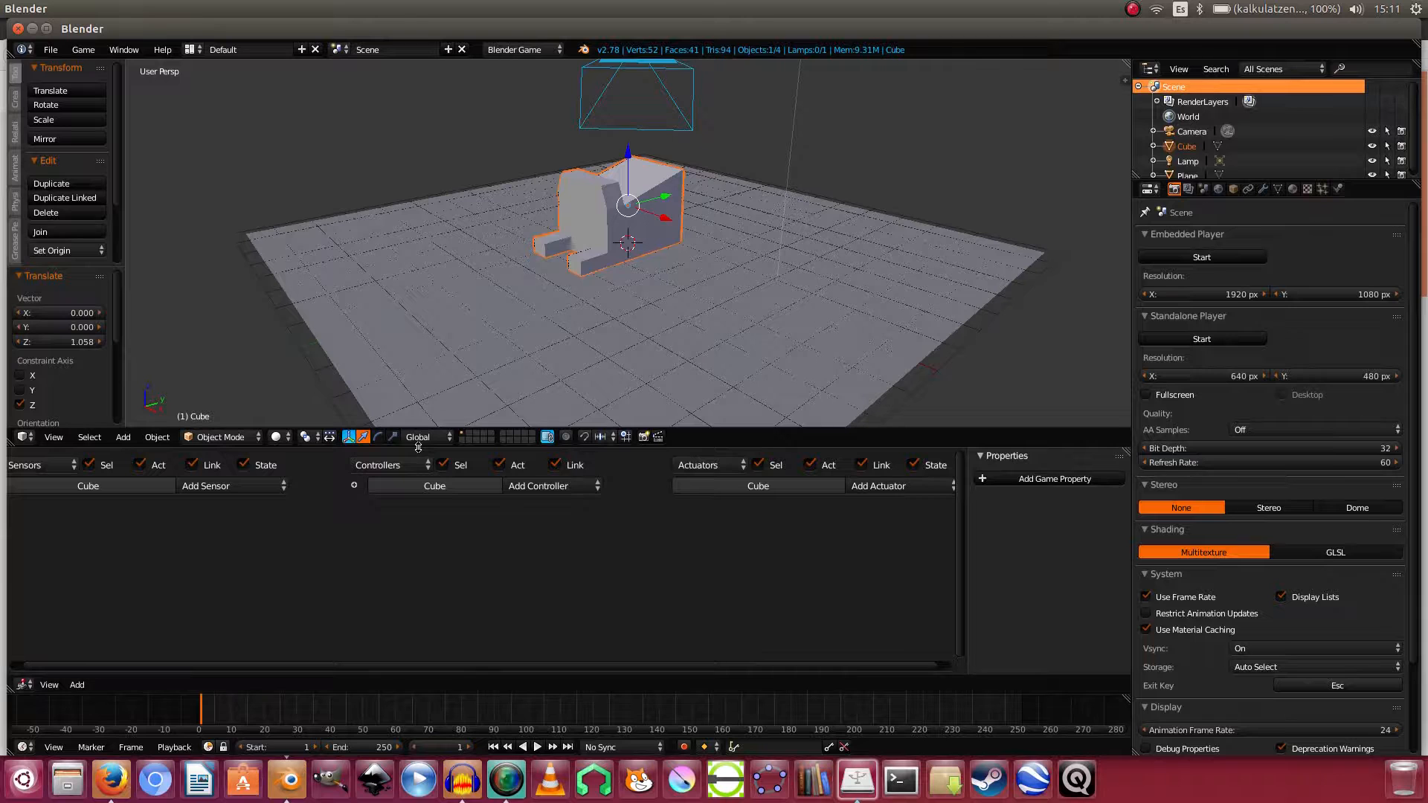
{"action": "left_click_drag", "start_coordinate": [419, 447], "coordinate": [423, 245]}
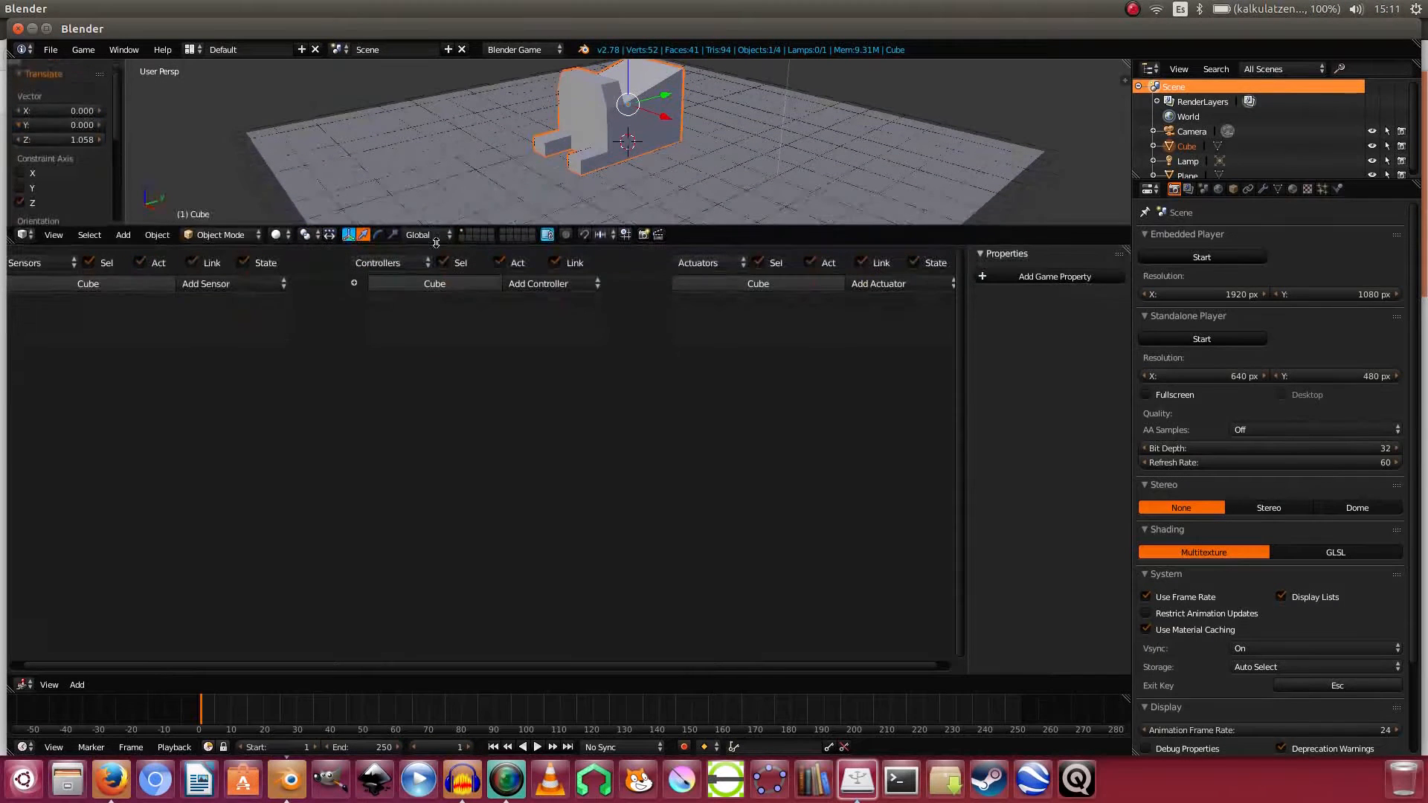
- Add a Keyboard sensor to the character and assign the W key to it
{"action": "left_click", "coordinate": [275, 286]}
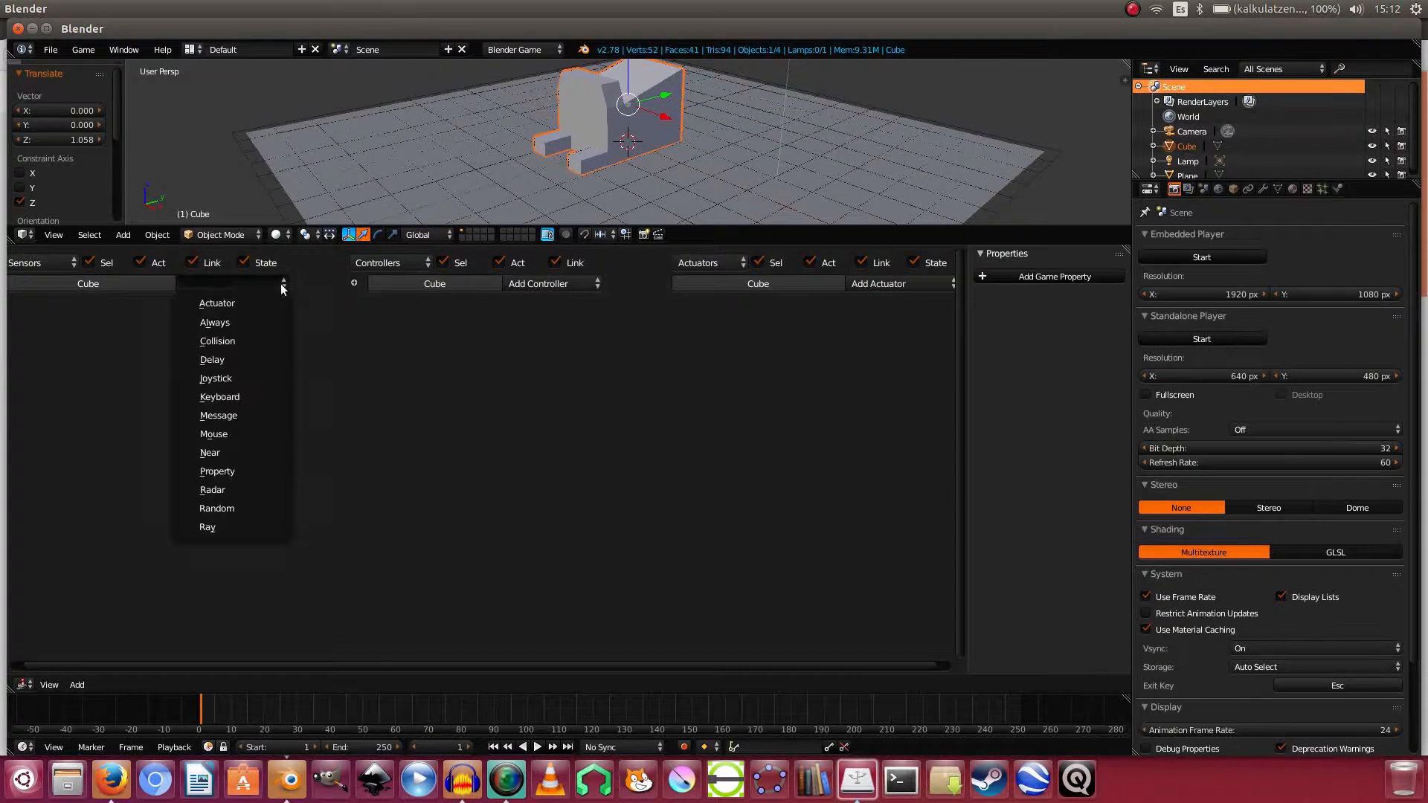
{"action": "left_click", "coordinate": [239, 399]}
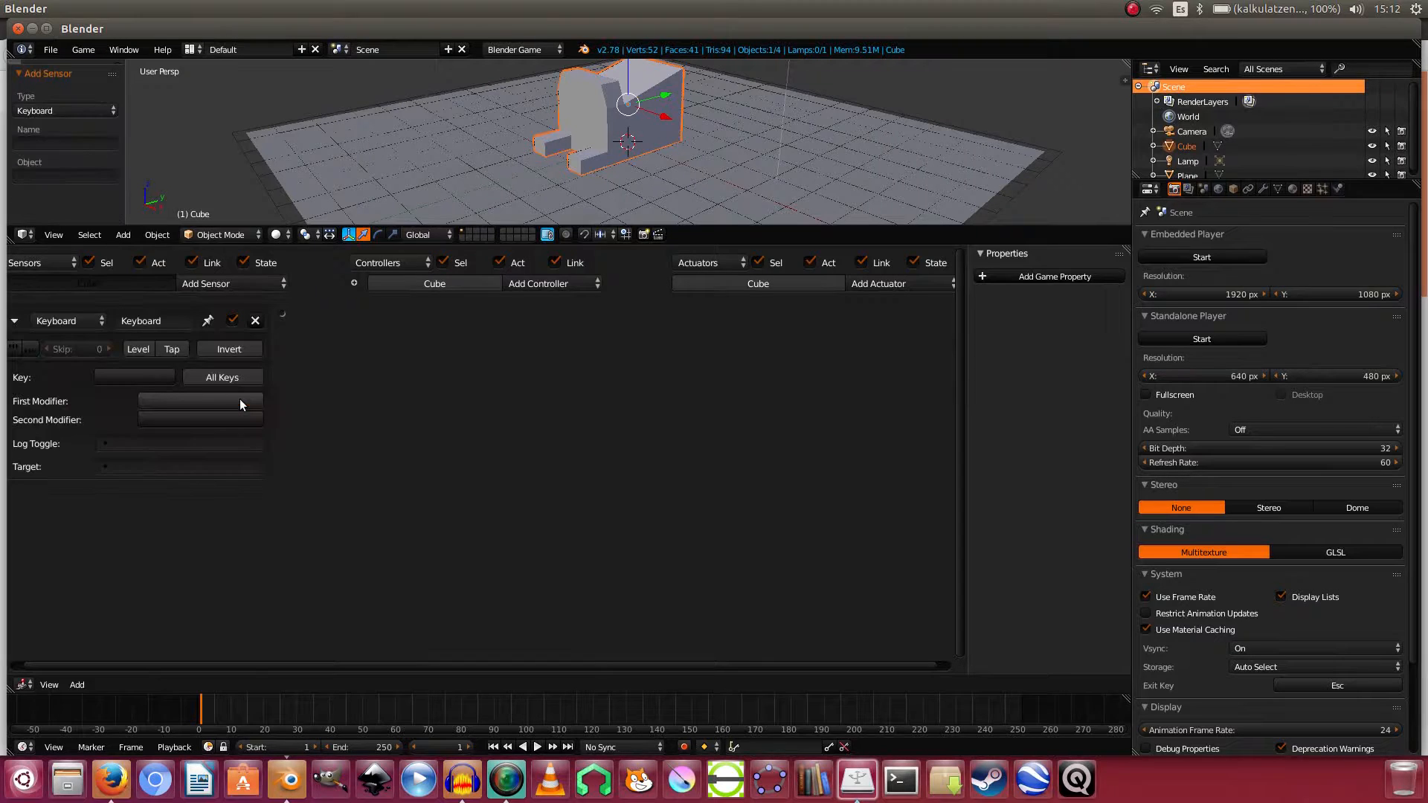
{"action": "left_click", "coordinate": [152, 381]}
{"action": "key", "text": "w"}
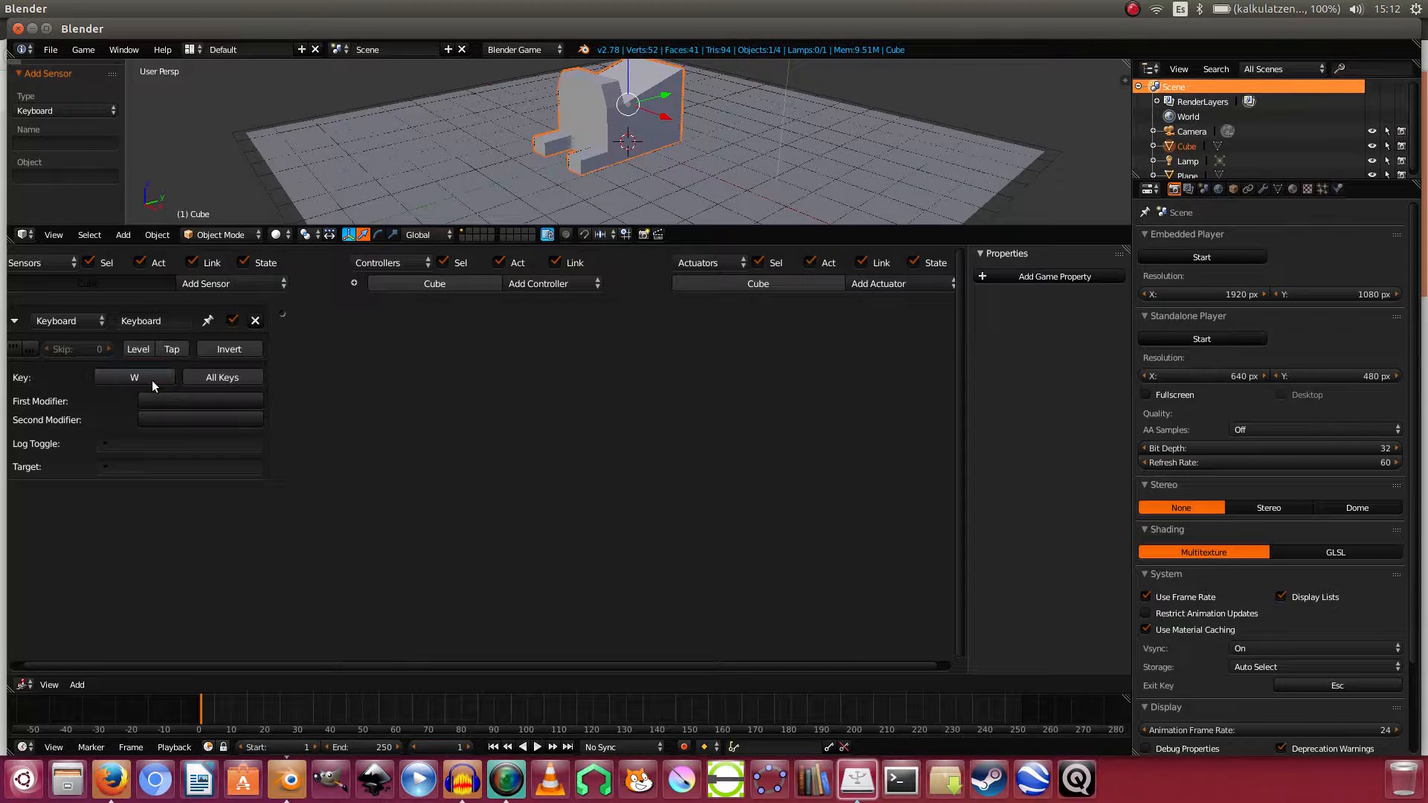
- Add an And controller and a Motion actuator to the character, and link the Keyboard sensor through the controller to the actuator
{"action": "left_click", "coordinate": [596, 284]}
{"action": "left_click", "coordinate": [591, 303]}
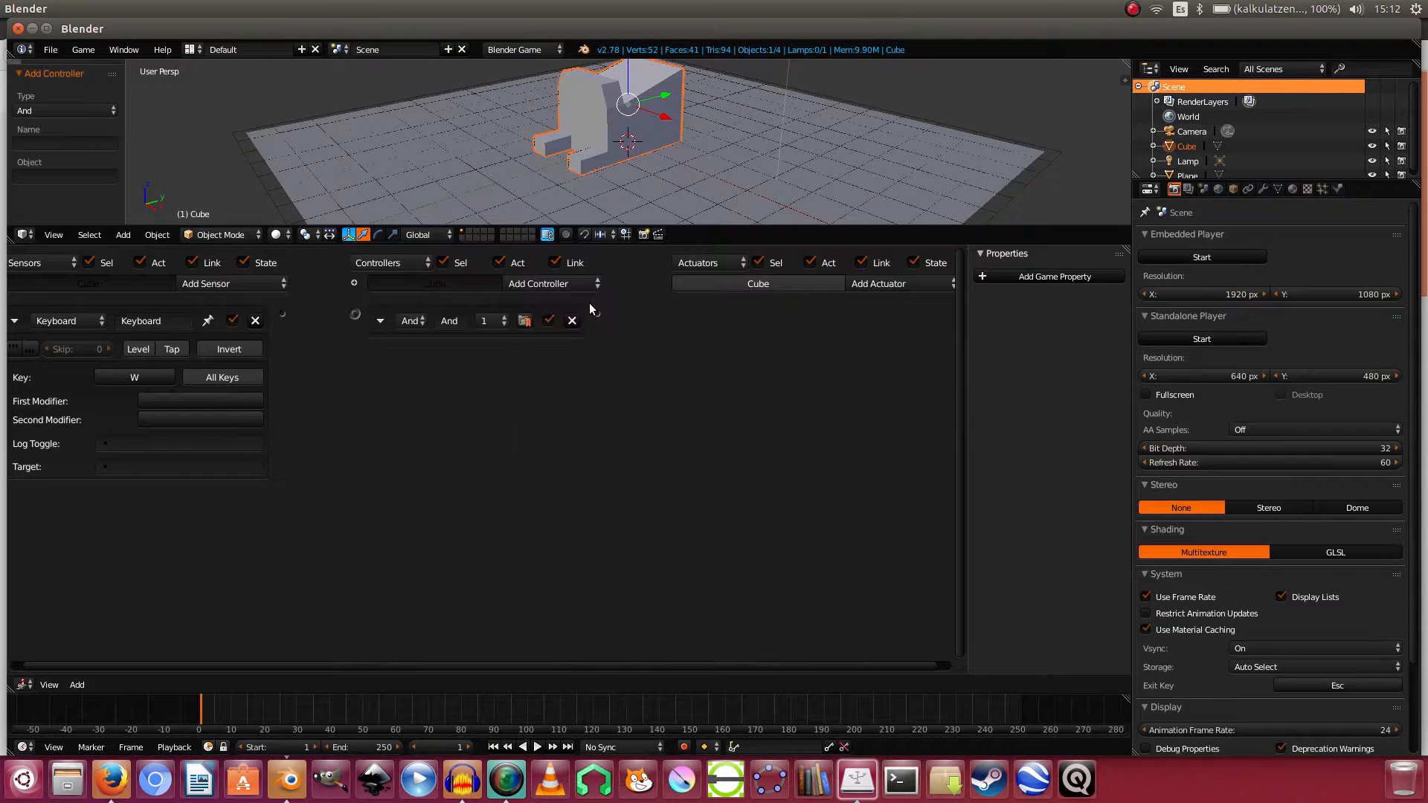
{"action": "left_click", "coordinate": [953, 284]}
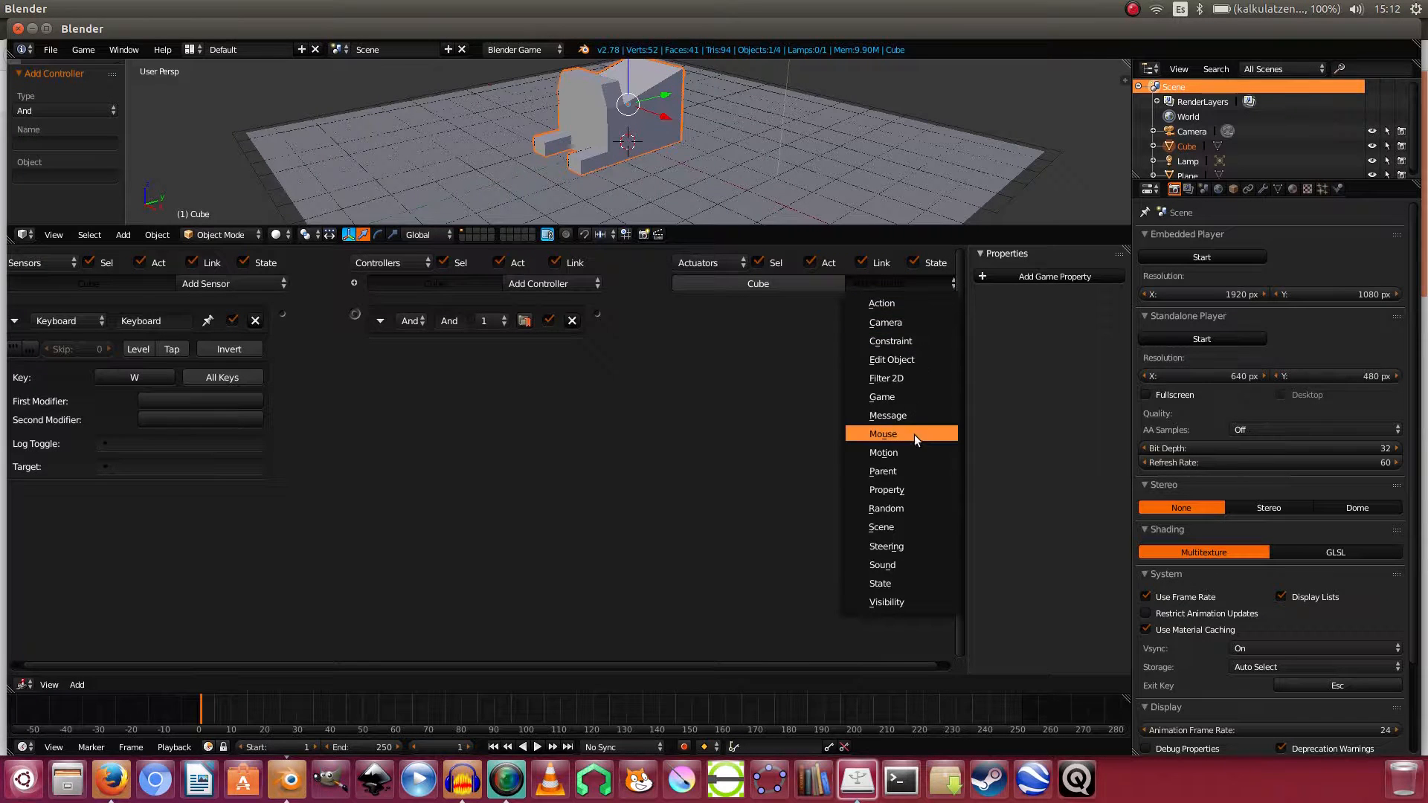
{"action": "left_click", "coordinate": [911, 454]}
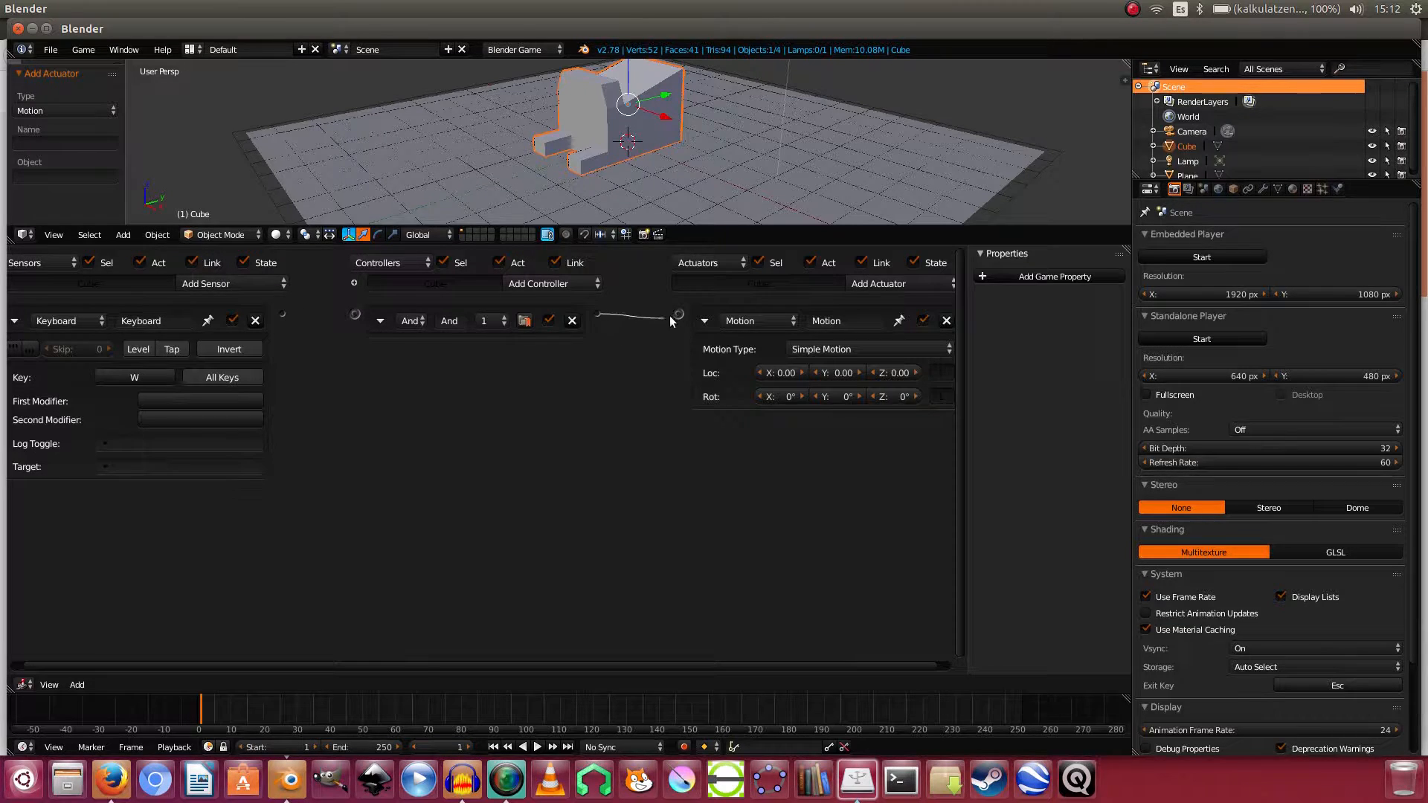
{"action": "left_click_drag", "start_coordinate": [681, 318], "coordinate": [679, 315]}
{"action": "left_click_drag", "start_coordinate": [283, 313], "coordinate": [355, 314]}
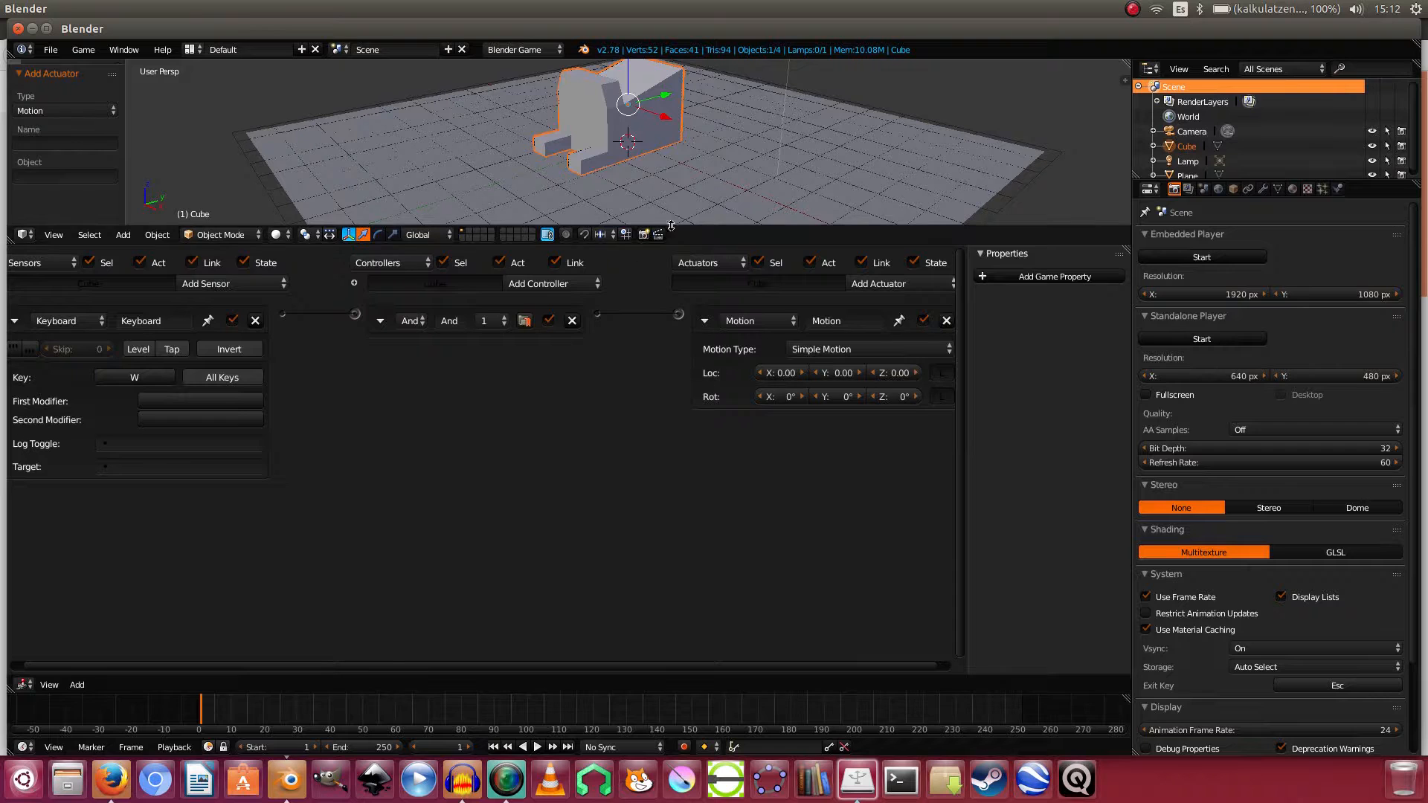
- Enlarge the 3D view and set the Motion actuator's Y location to -0.10
{"action": "left_click_drag", "start_coordinate": [674, 244], "coordinate": [674, 268]}
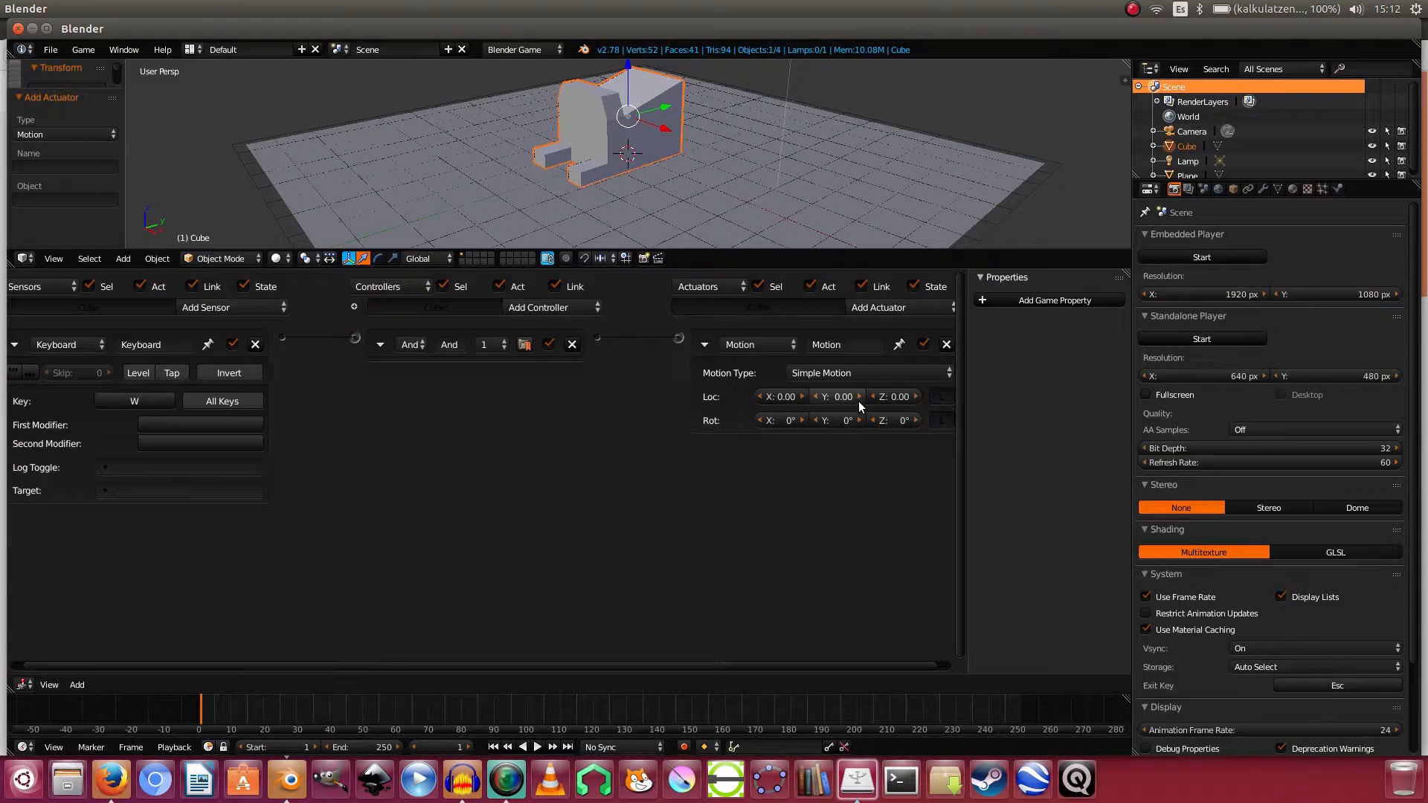
{"action": "left_click_drag", "start_coordinate": [698, 268], "coordinate": [696, 417]}
{"action": "scroll", "coordinate": [726, 253], "scroll_direction": "up", "scroll_amount": 4}
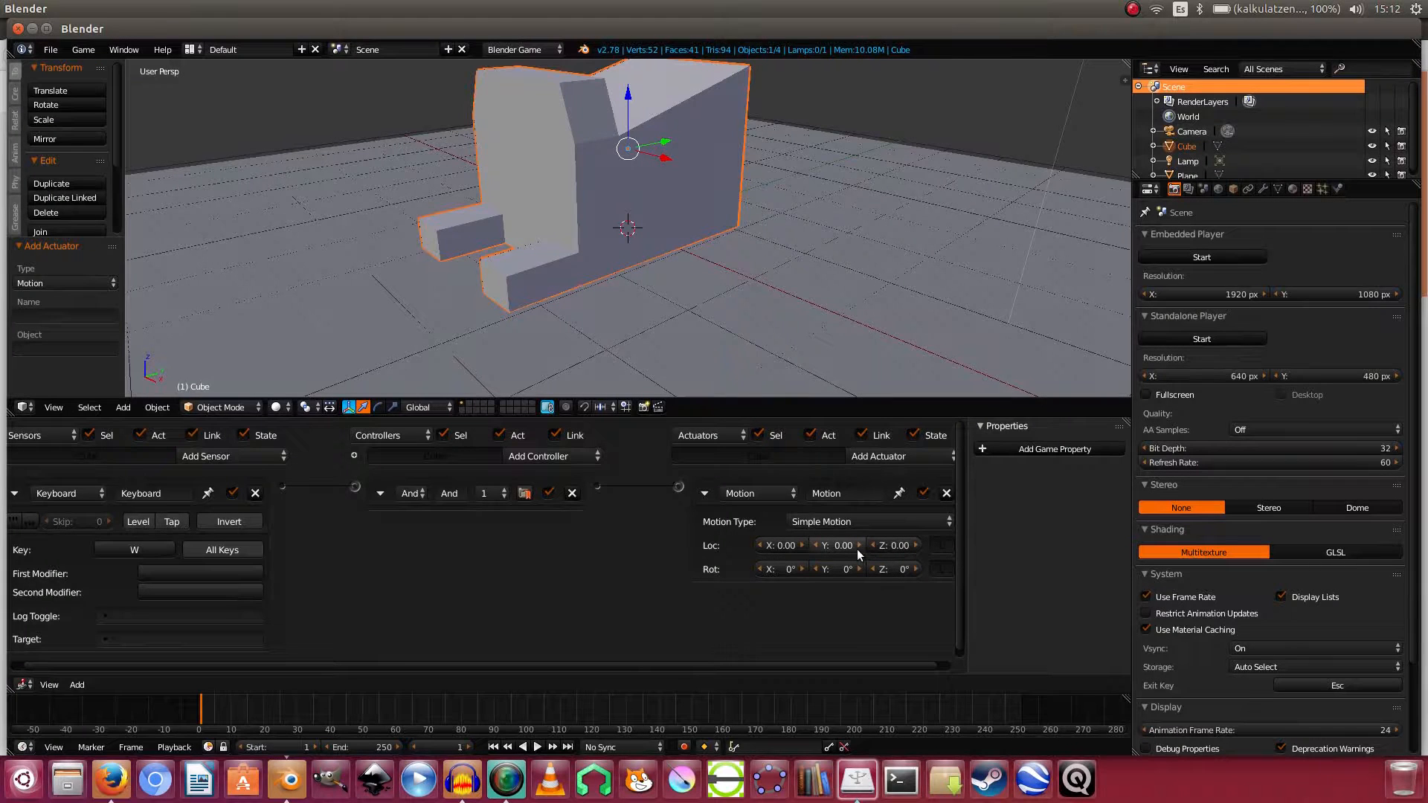
{"action": "left_click", "coordinate": [816, 545]}
{"action": "left_click", "coordinate": [815, 546]}
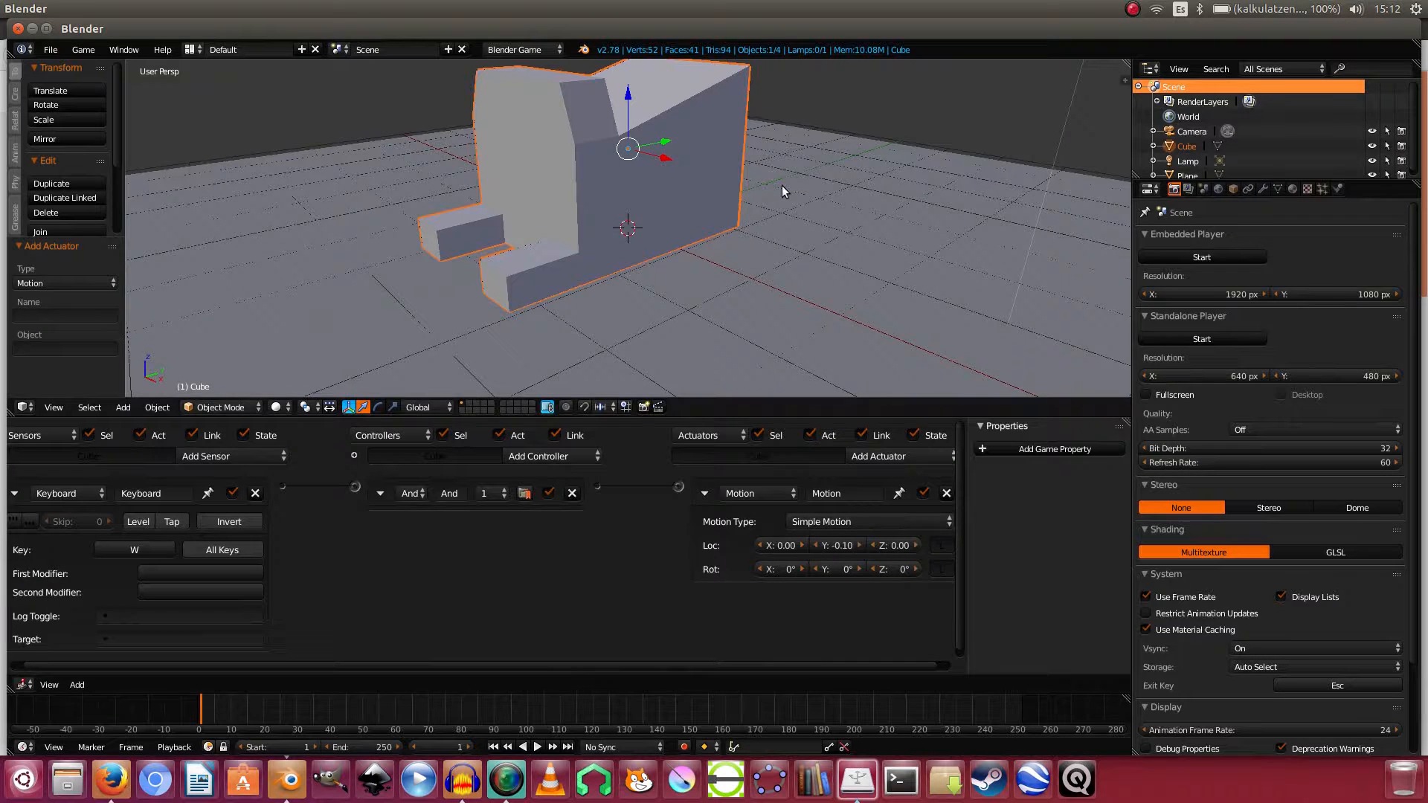
- Run the game to test moving the character with W, stop it, and collapse the Keyboard sensor's settings
{"action": "key", "text": "p"}
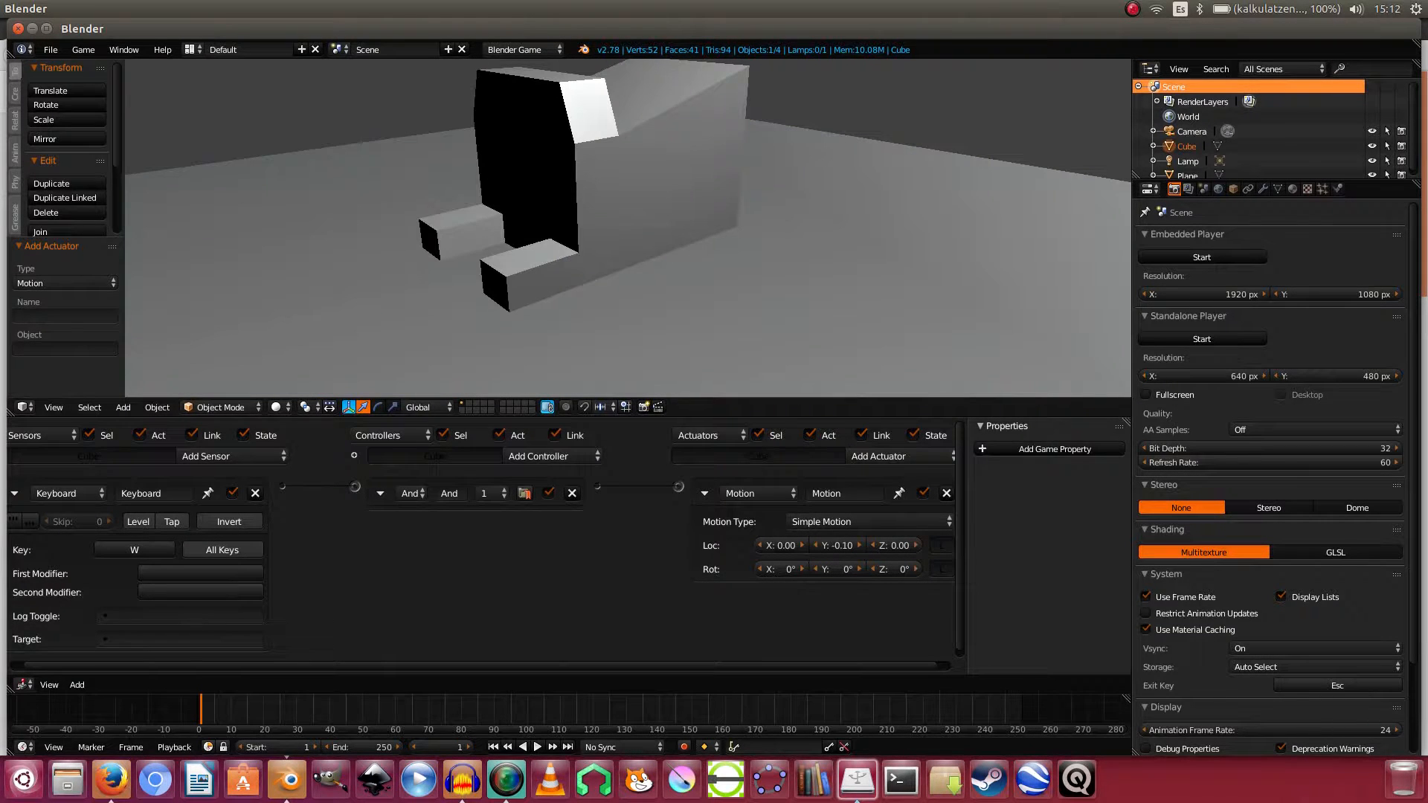
{"action": "key", "text": "w"}
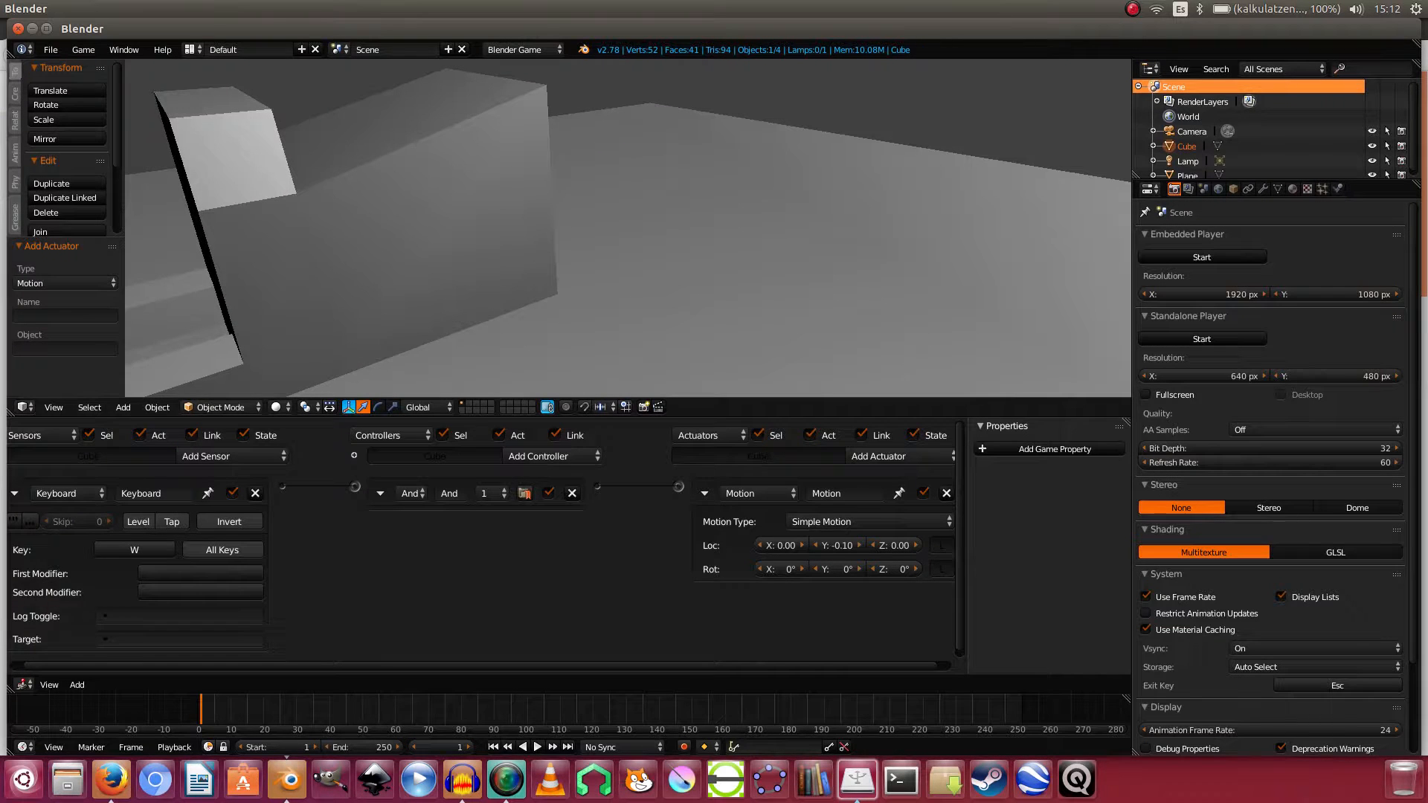
{"action": "key", "text": "Escape"}
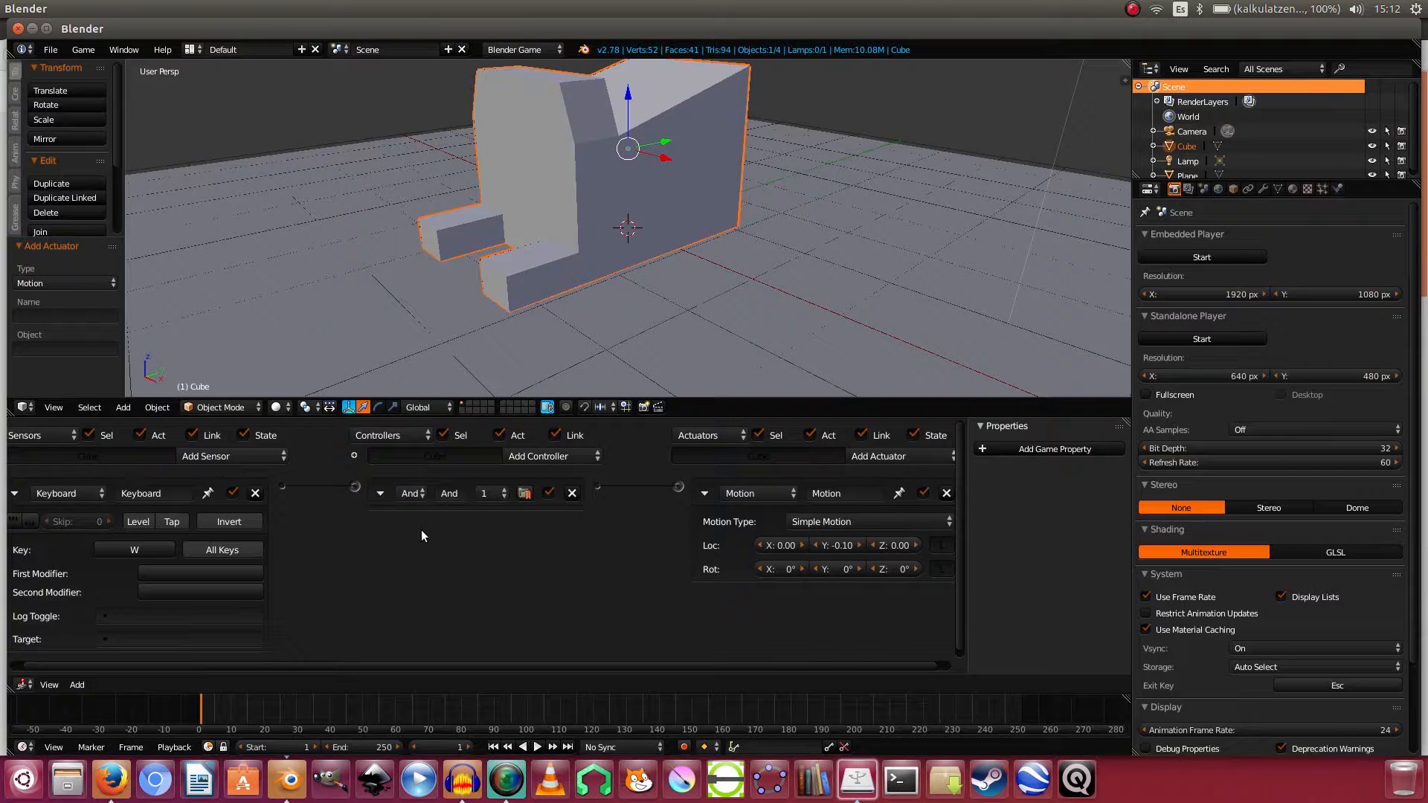
{"action": "scroll", "coordinate": [751, 247], "scroll_direction": "down", "scroll_amount": 1}
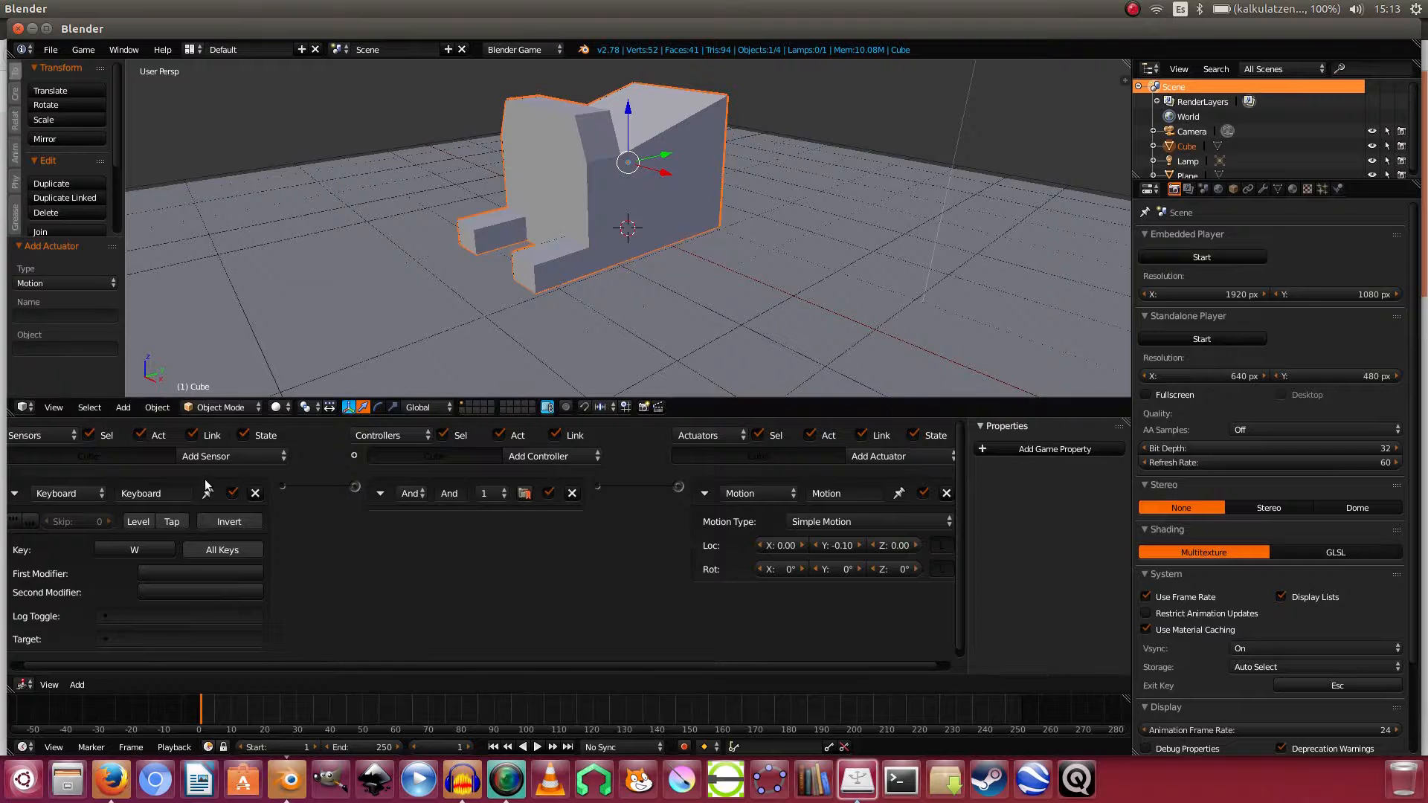
{"action": "left_click", "coordinate": [15, 495]}
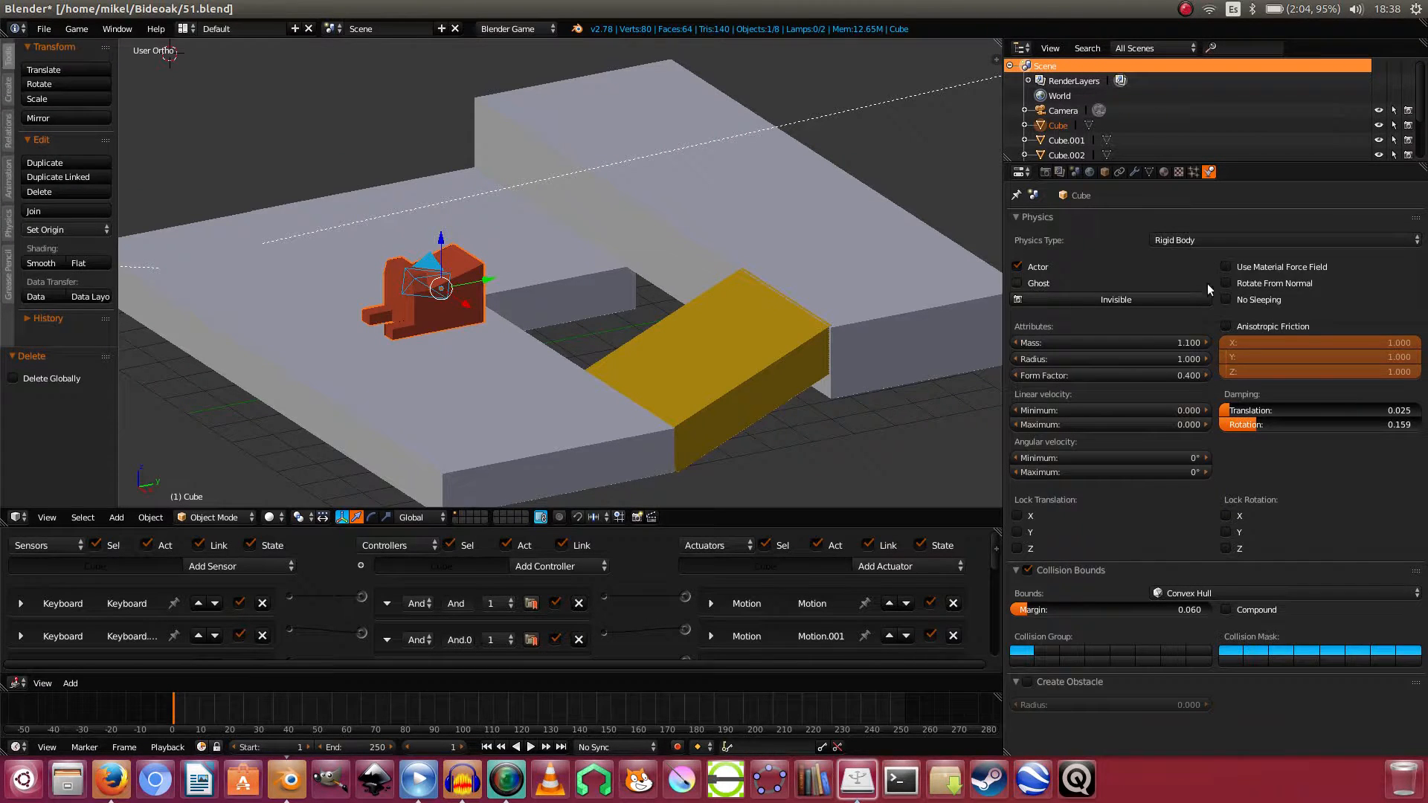
- Set the character's physics type to Rigid Body with Collision Bounds enabled
{"action": "left_click", "coordinate": [1028, 569]}
{"action": "left_click", "coordinate": [1287, 238]}
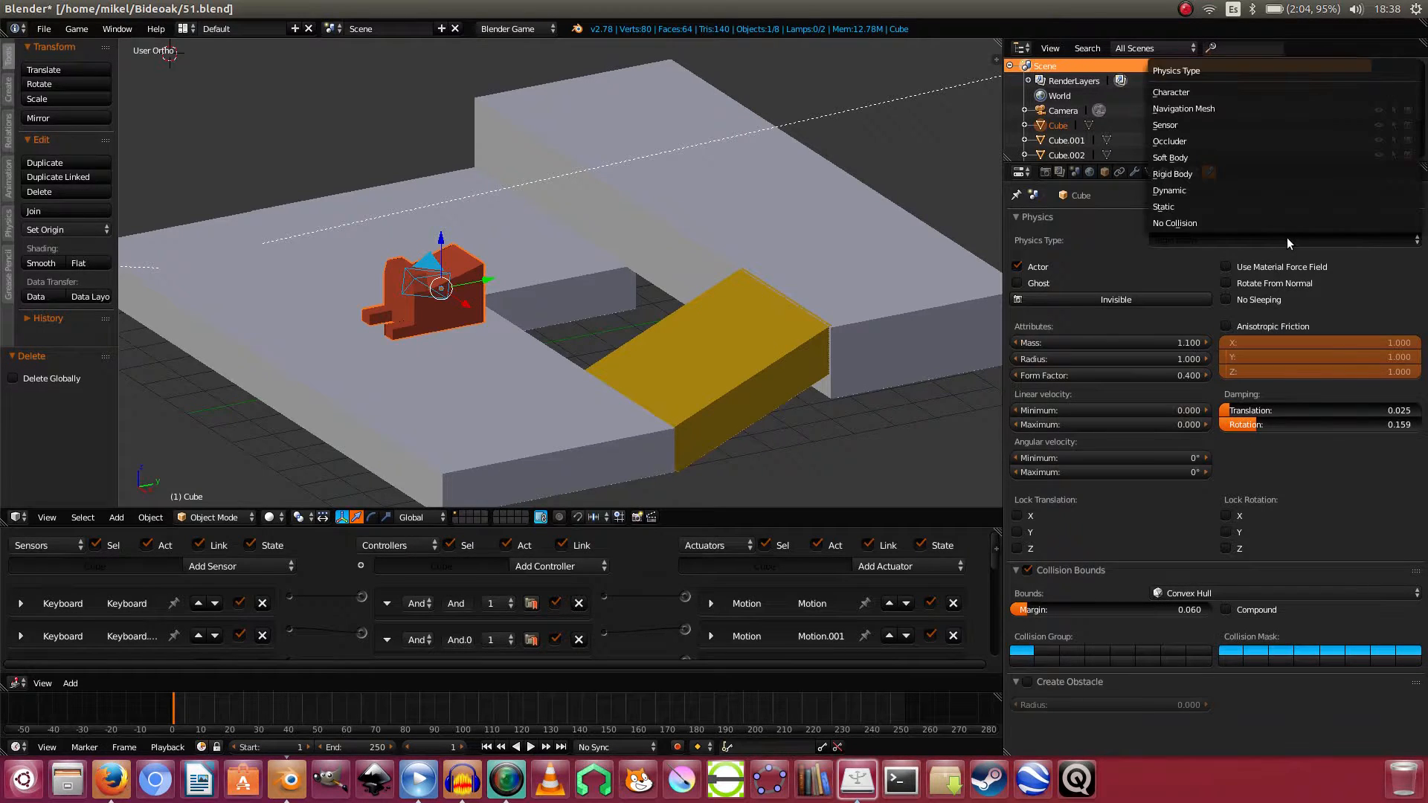
{"action": "left_click", "coordinate": [1216, 173]}
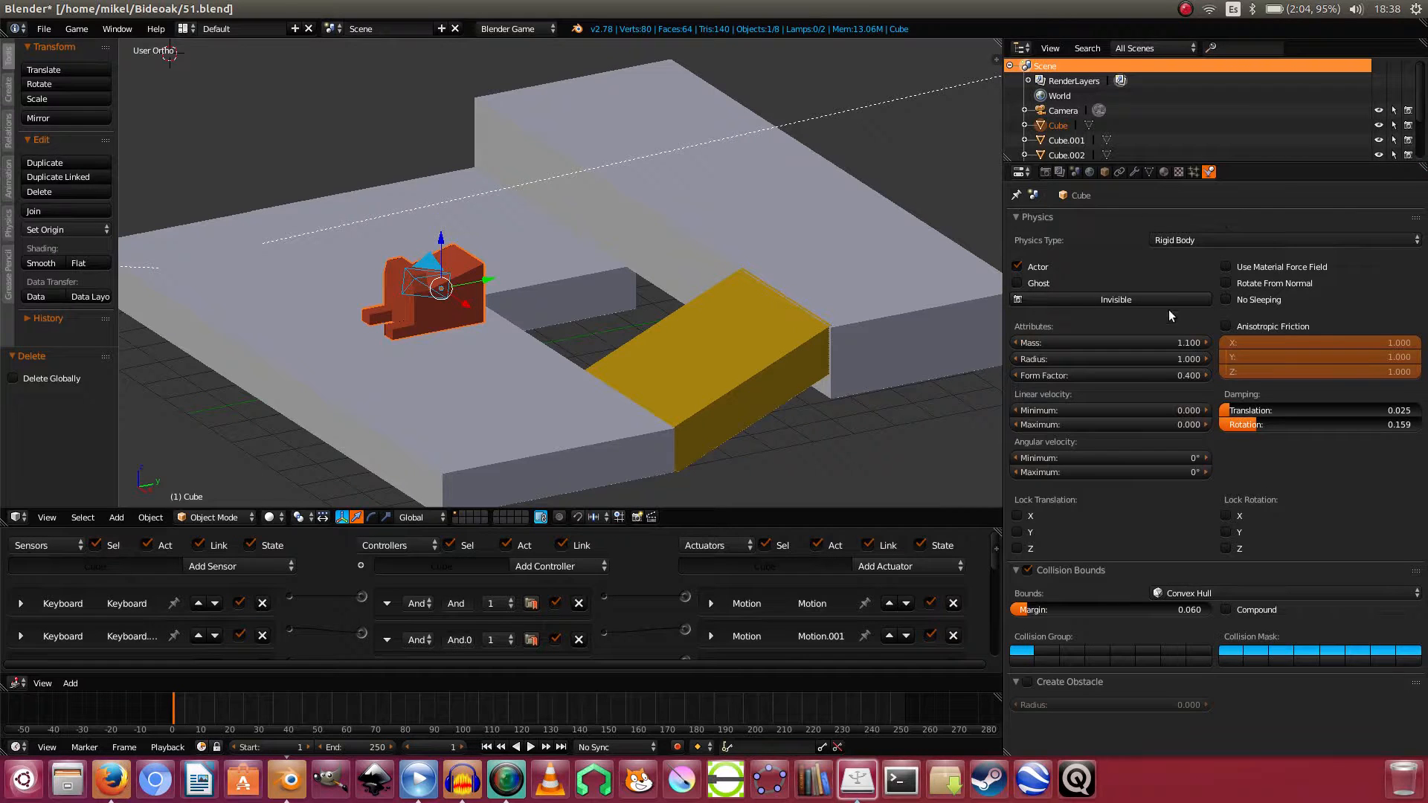
{"action": "left_click", "coordinate": [1187, 7]}
{"action": "left_click", "coordinate": [1202, 30]}
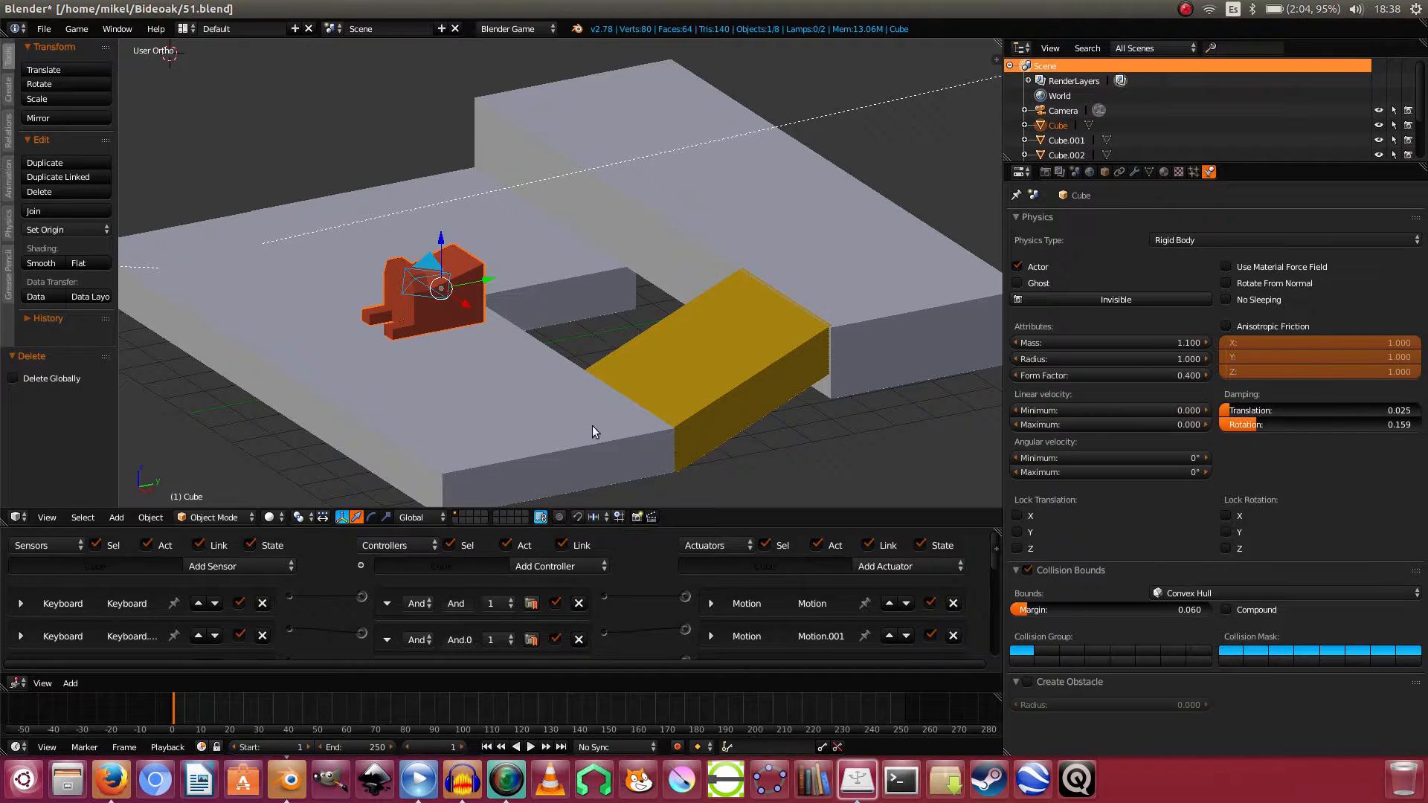
- Review the physics settings of the platforms and the yellow ramp, and enable Box collision bounds on the connecting block Cube.003
{"action": "right_click", "coordinate": [535, 405]}
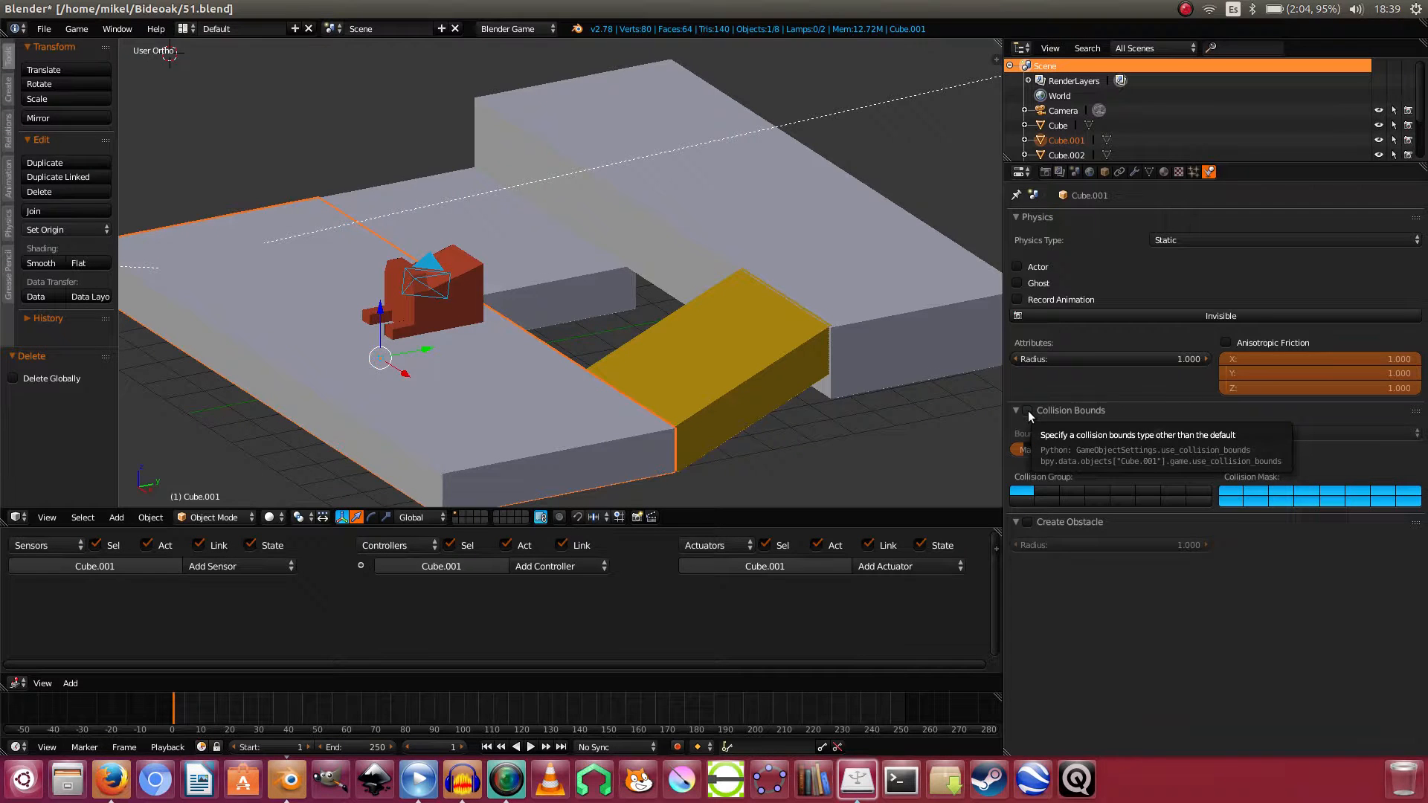
{"action": "right_click", "coordinate": [744, 372]}
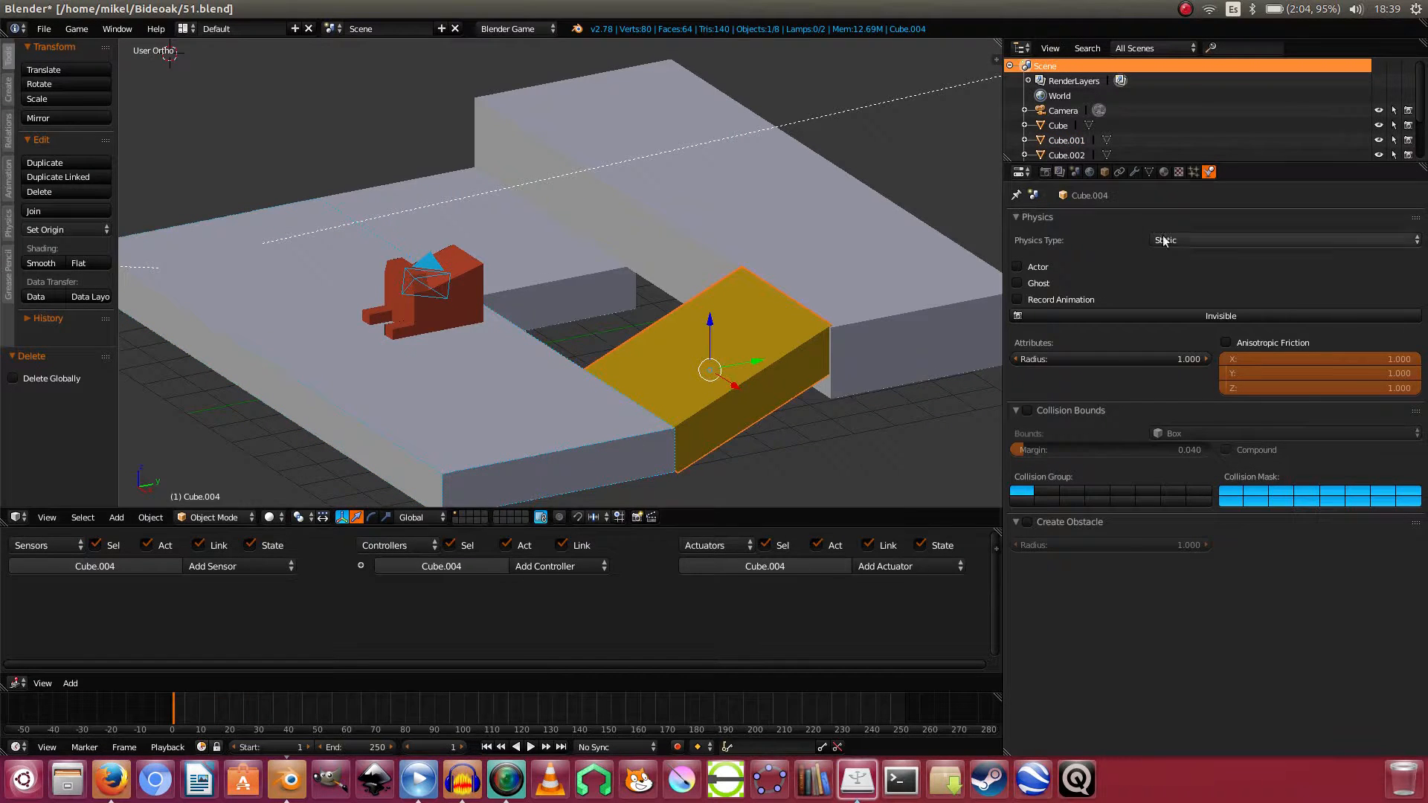
{"action": "right_click", "coordinate": [876, 302]}
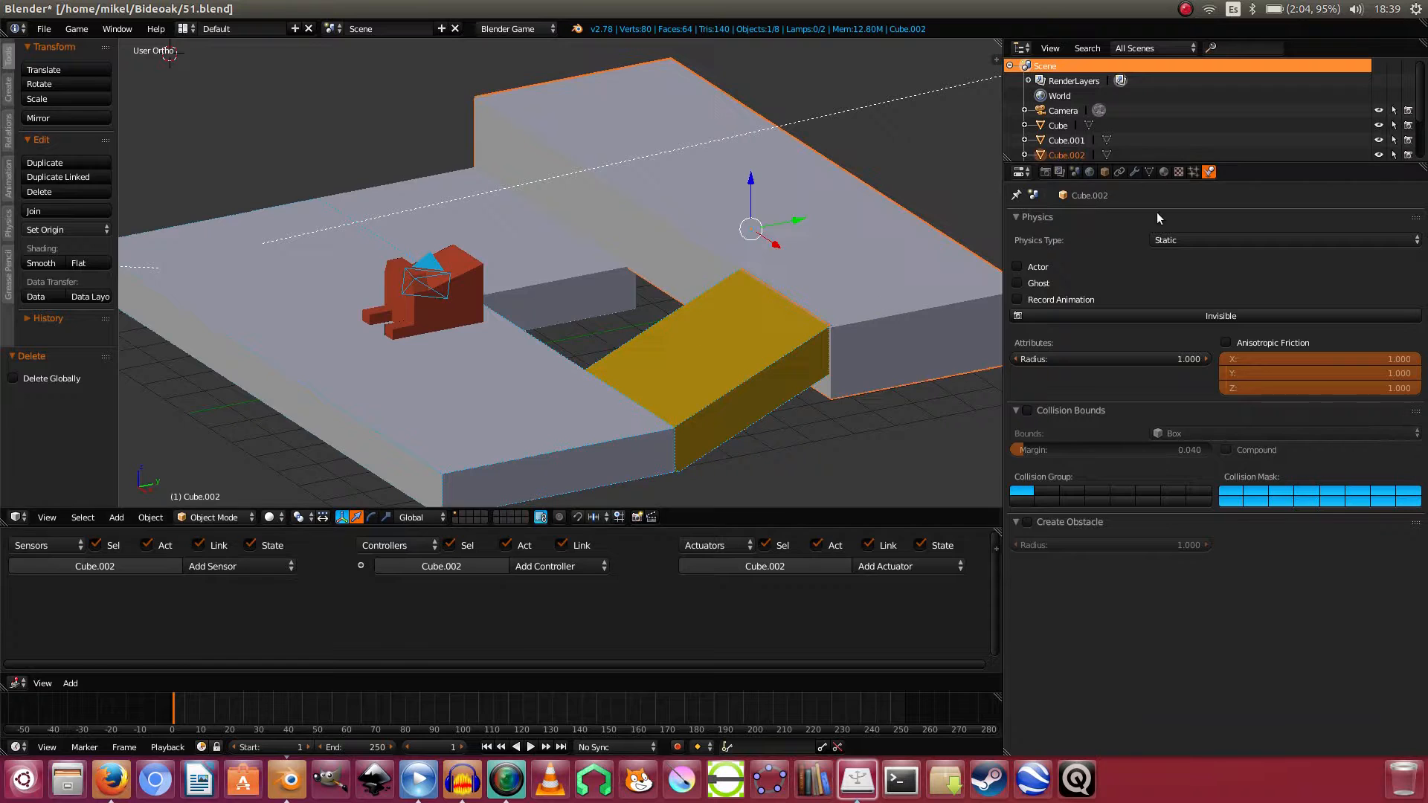
{"action": "right_click", "coordinate": [507, 239]}
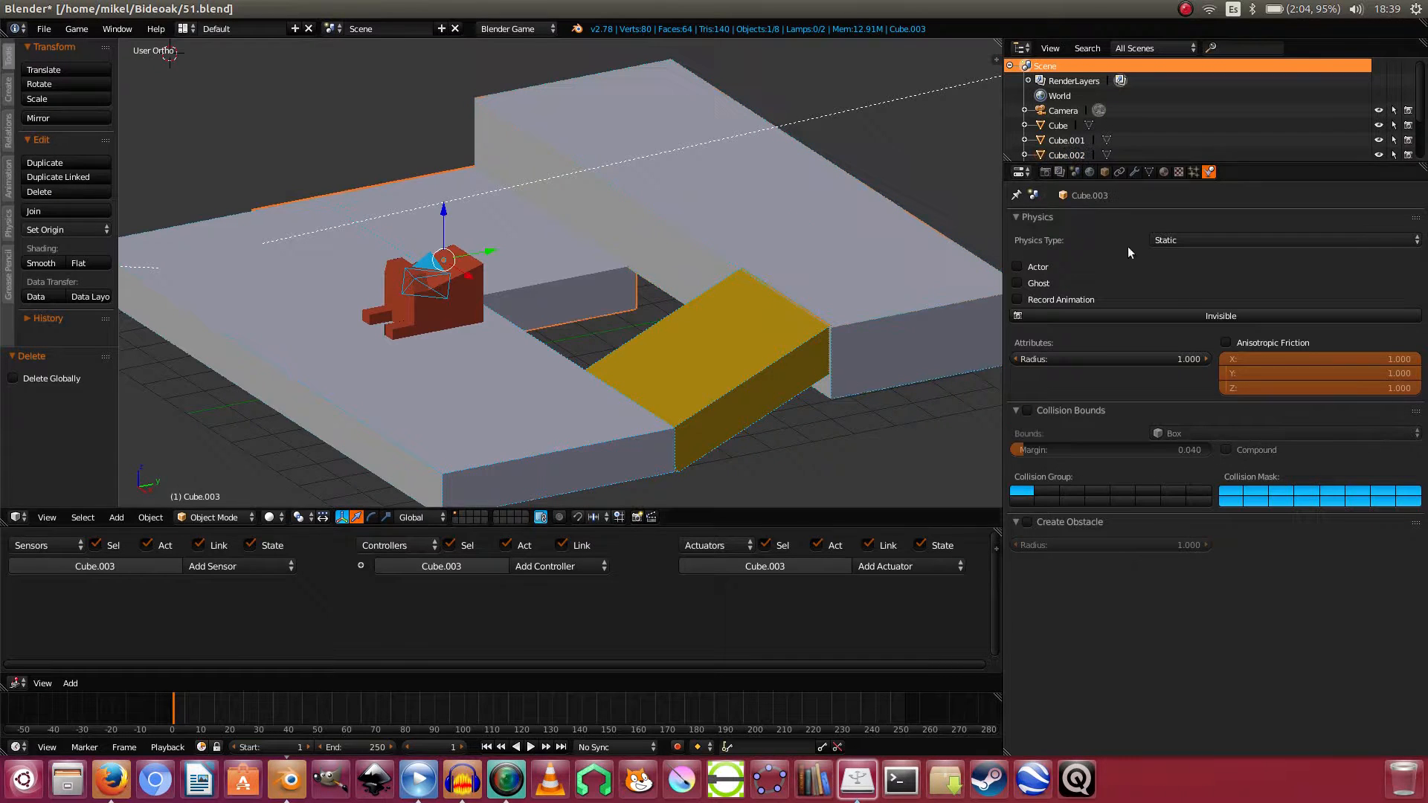
{"action": "left_click", "coordinate": [1028, 411]}
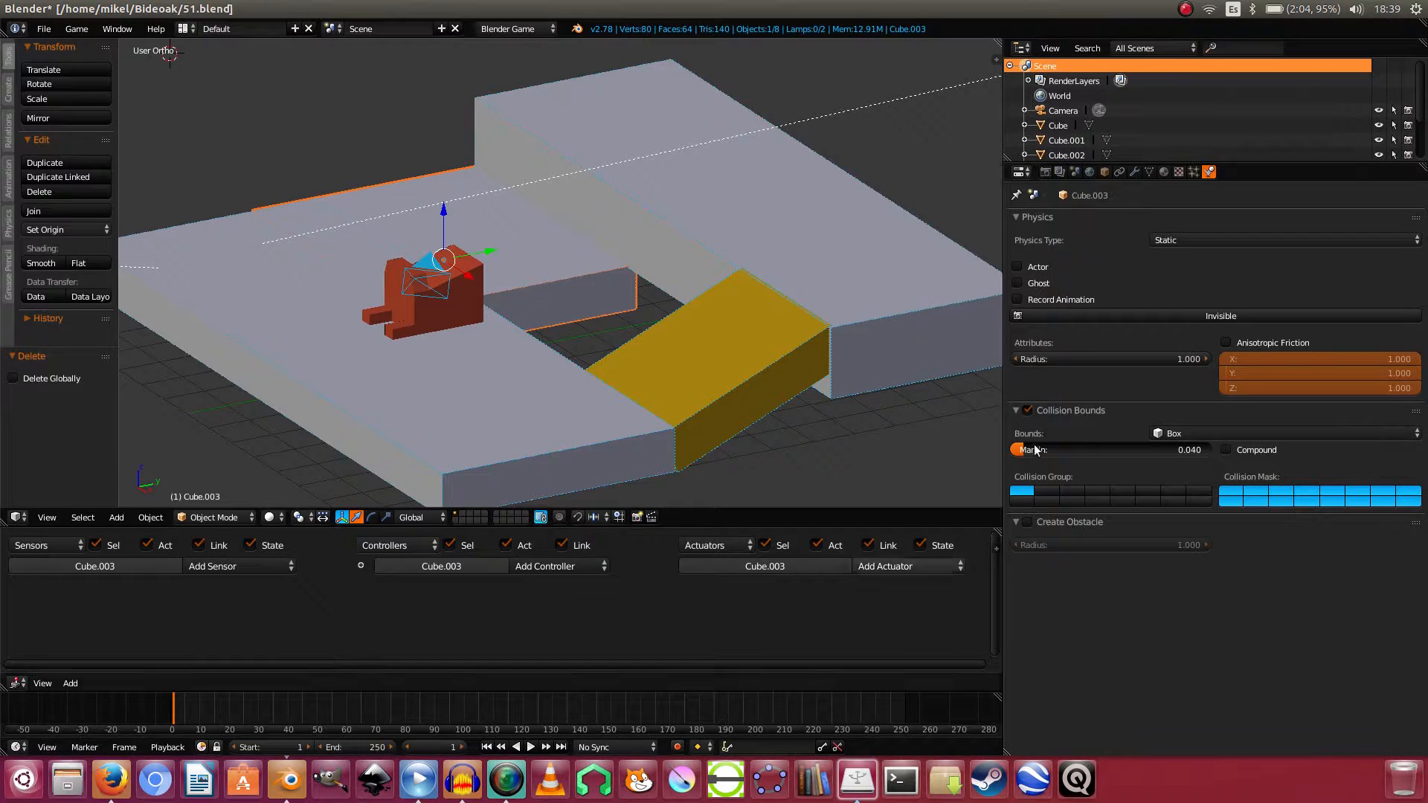
{"action": "left_click", "coordinate": [1185, 9]}
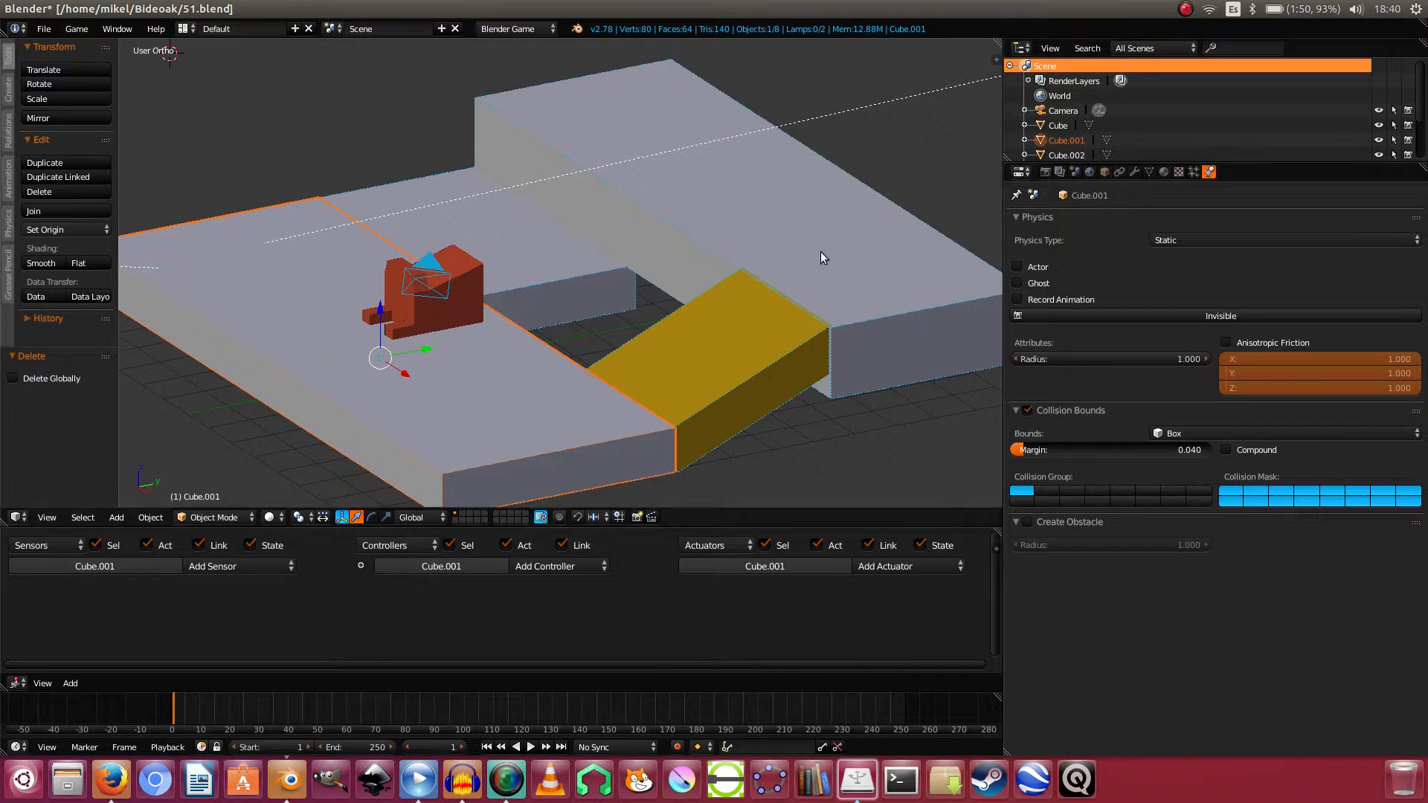
- Run the game, drive the character back and forth on the platform, and stop the game
{"action": "key", "text": "p"}
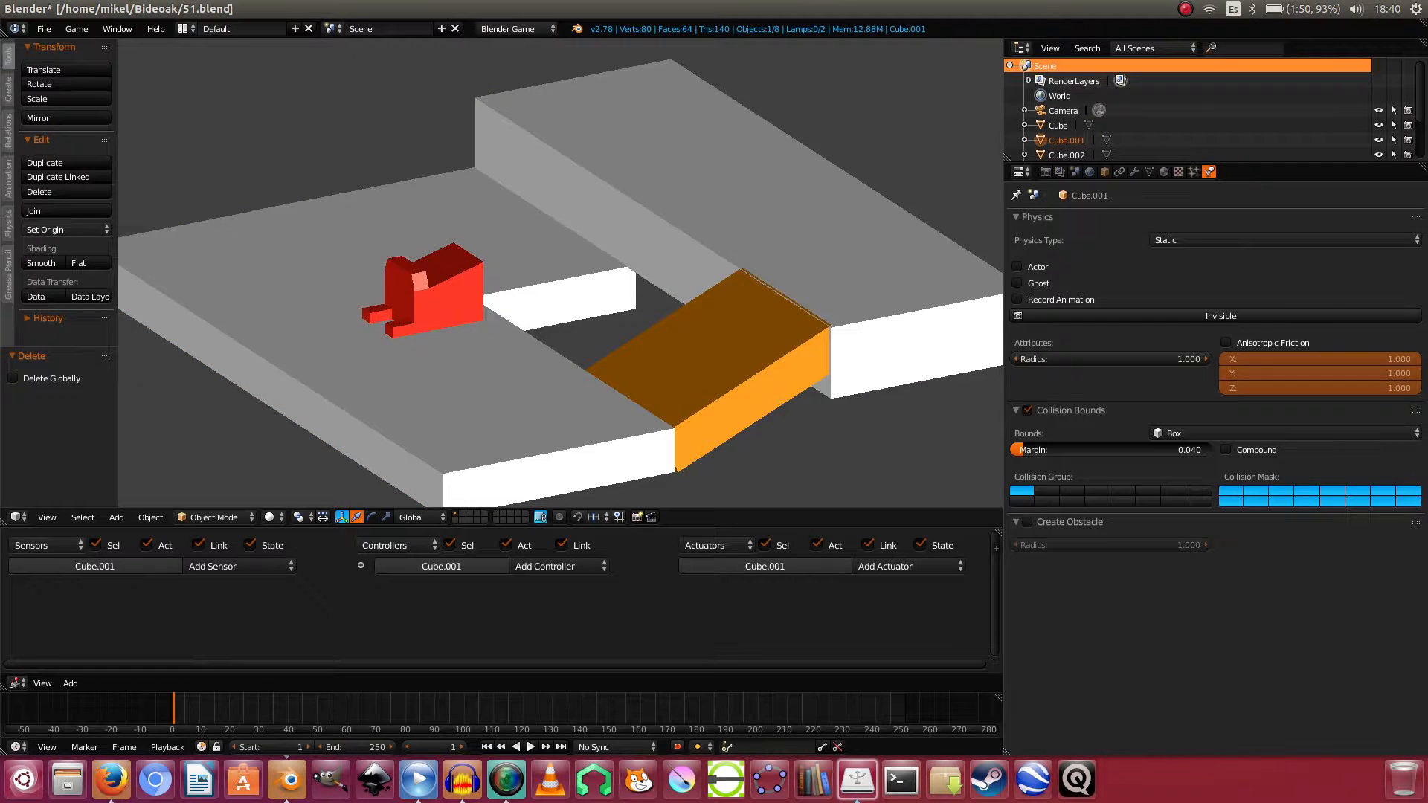
{"action": "key", "text": "Up"}
{"action": "key", "text": "Down"}
{"action": "key", "text": "Up"}
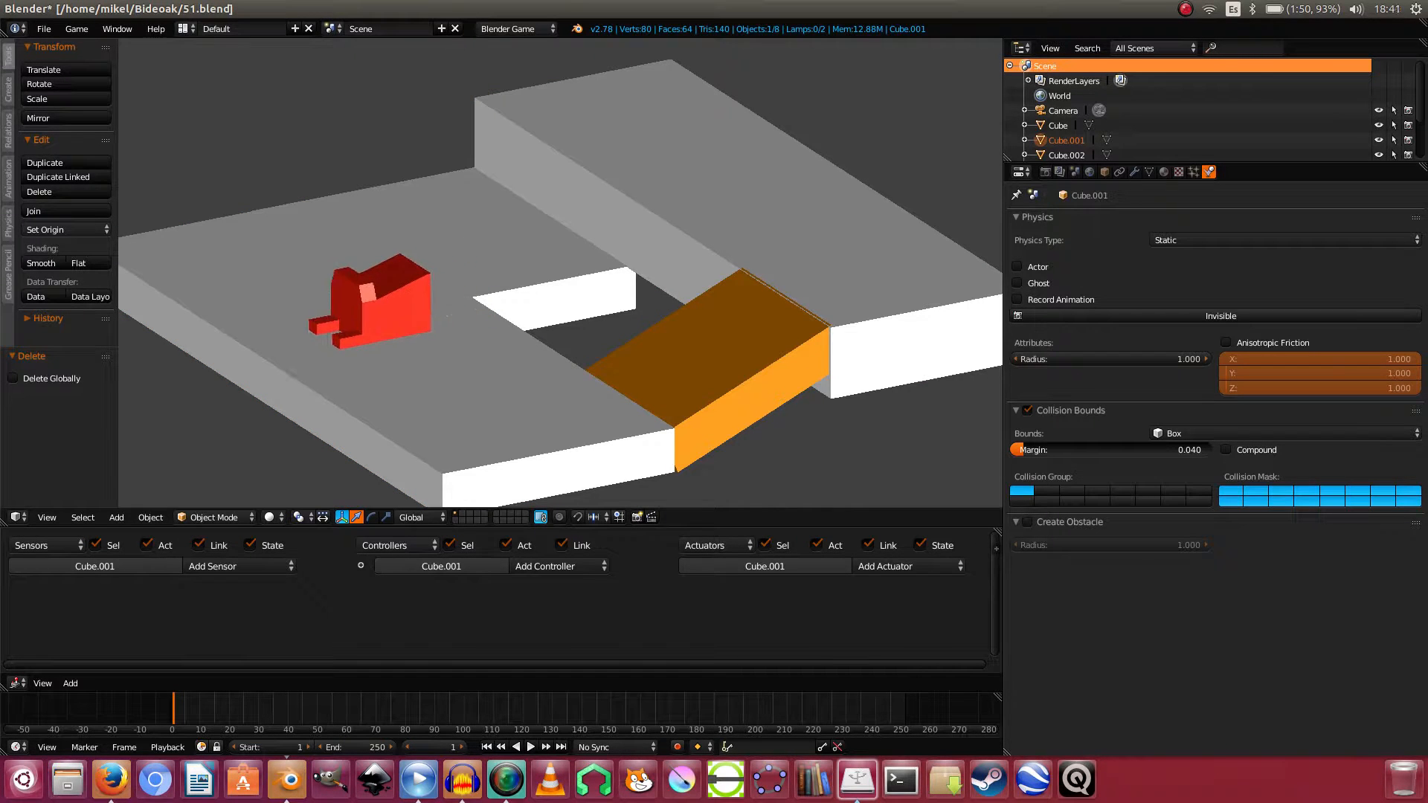
{"action": "key", "text": "Down"}
{"action": "key", "text": "Up"}
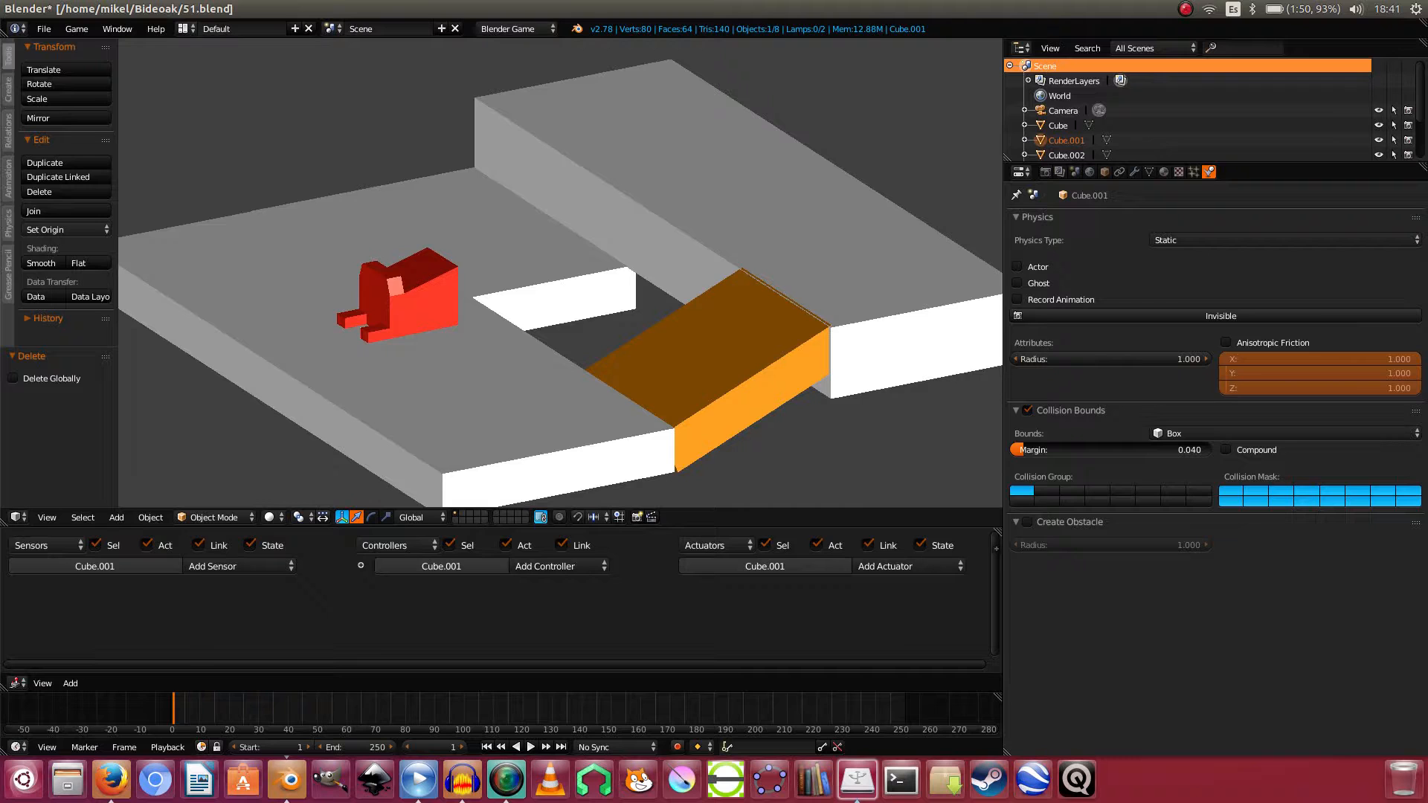
{"action": "key", "text": "Escape"}
- Try Material.003 and Material.001 on the ramp Cube.004, and reassign its Material.005
{"action": "right_click", "coordinate": [740, 329]}
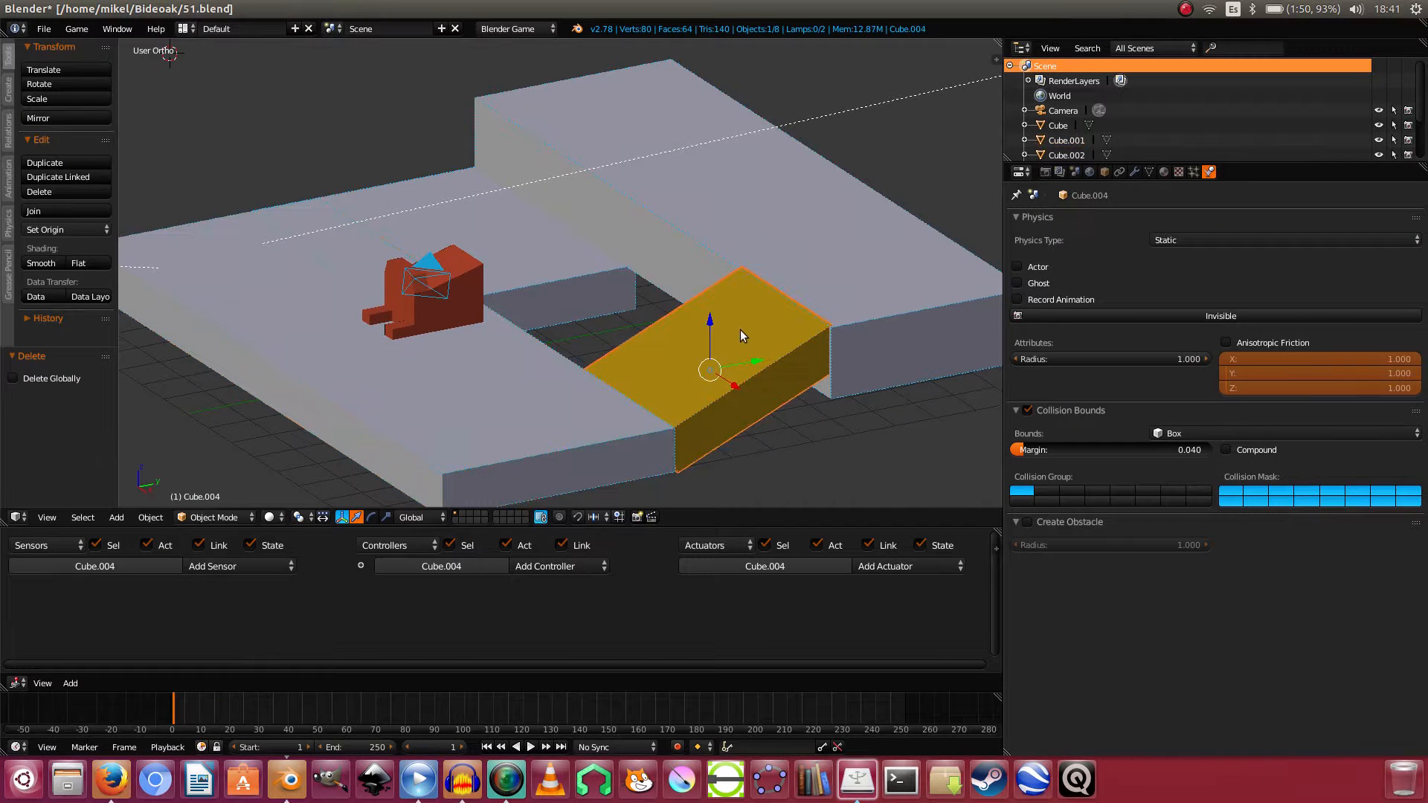
{"action": "left_click", "coordinate": [1166, 171]}
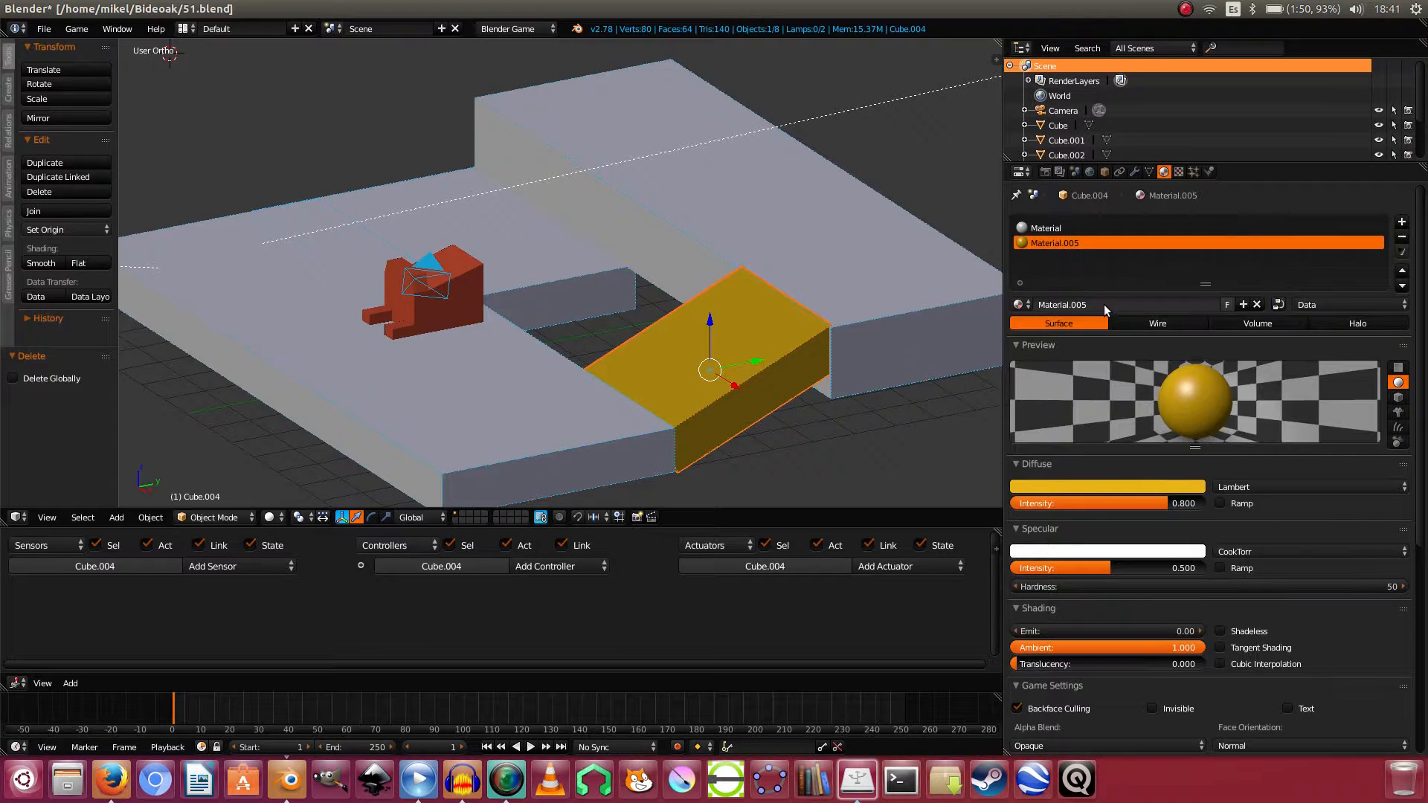
{"action": "left_click", "coordinate": [1019, 304]}
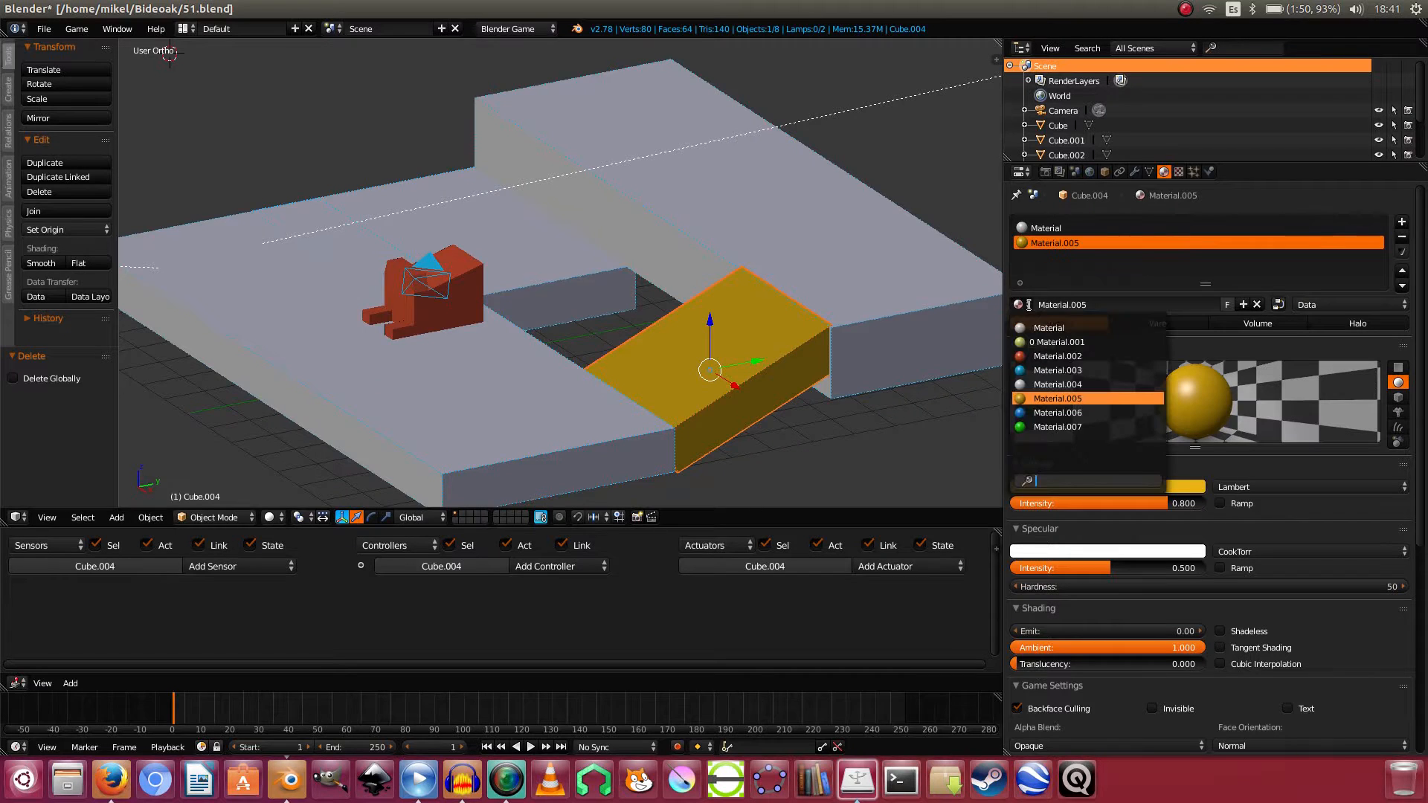
{"action": "left_click", "coordinate": [1044, 370]}
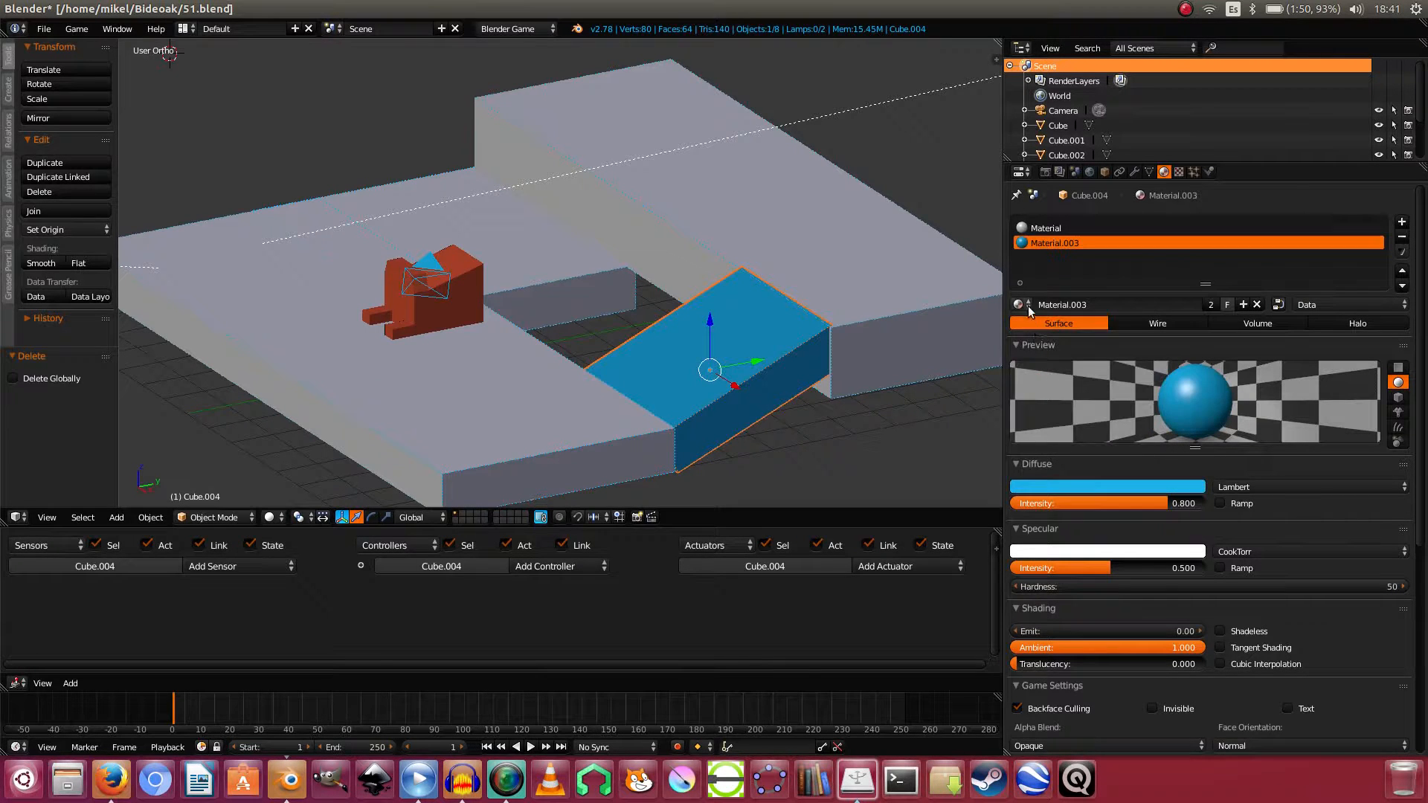
{"action": "left_click", "coordinate": [1028, 304]}
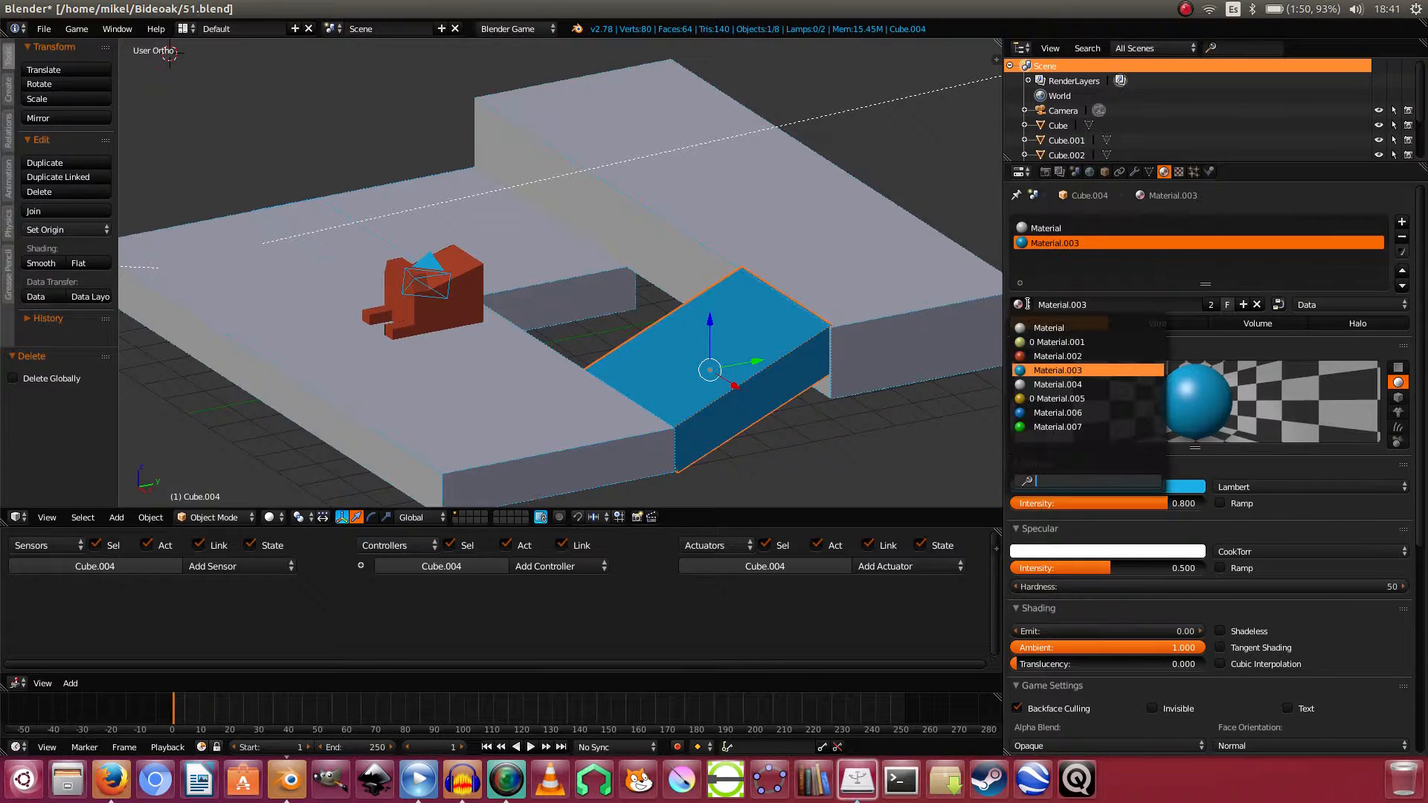
{"action": "left_click", "coordinate": [1039, 342]}
{"action": "left_click", "coordinate": [1028, 304]}
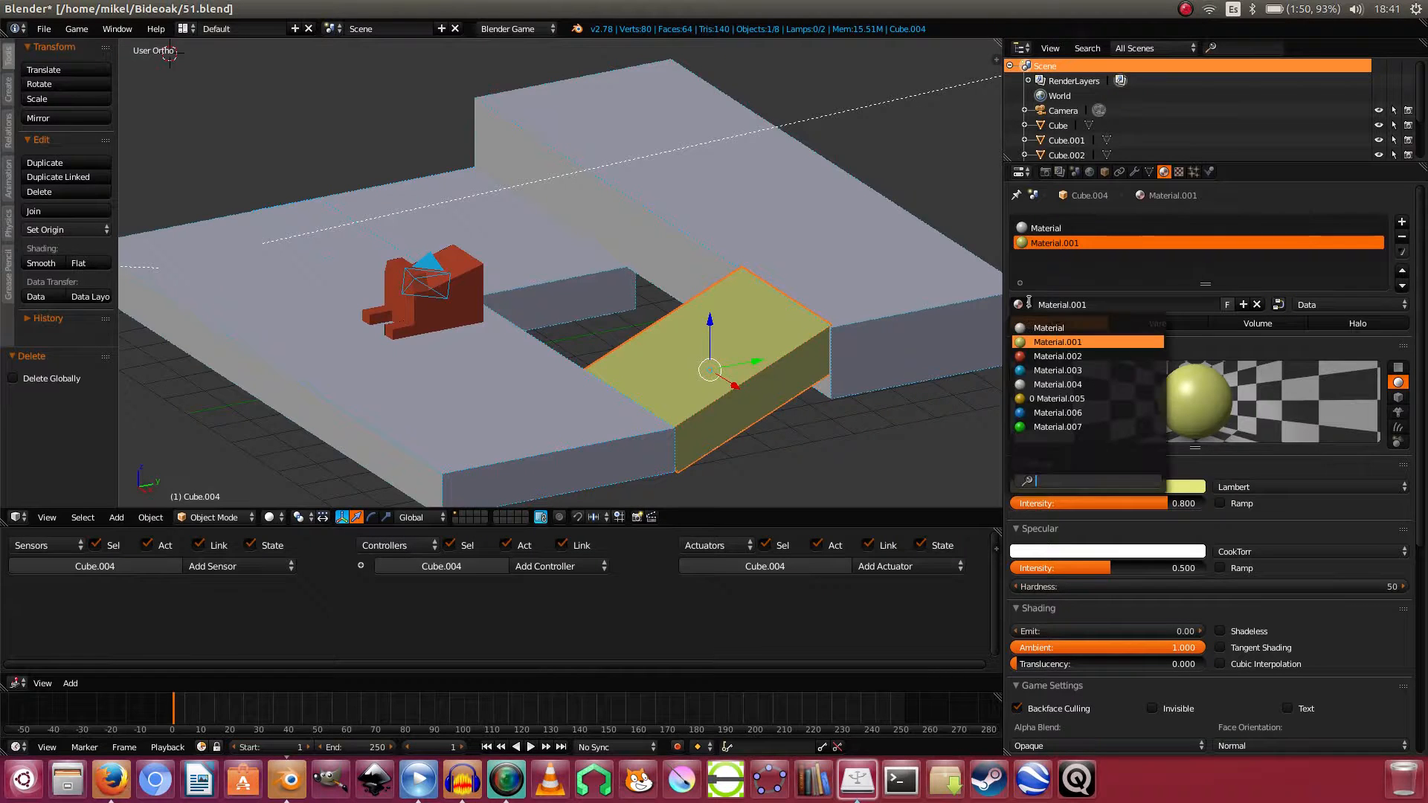
{"action": "left_click", "coordinate": [1058, 399]}
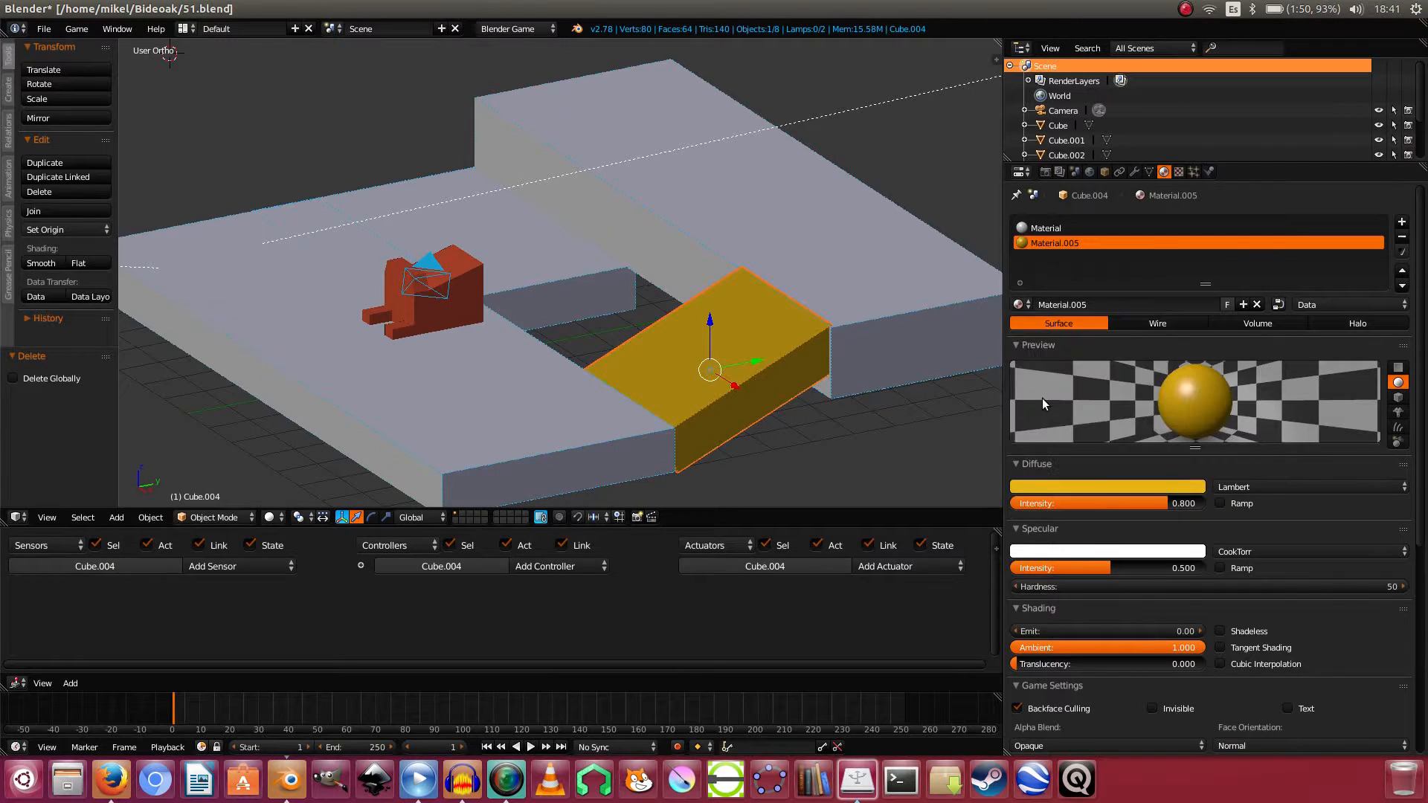
- Try Material.002 on the front platform Cube.001, and settle on the material named Material for its second slot
{"action": "right_click", "coordinate": [644, 428]}
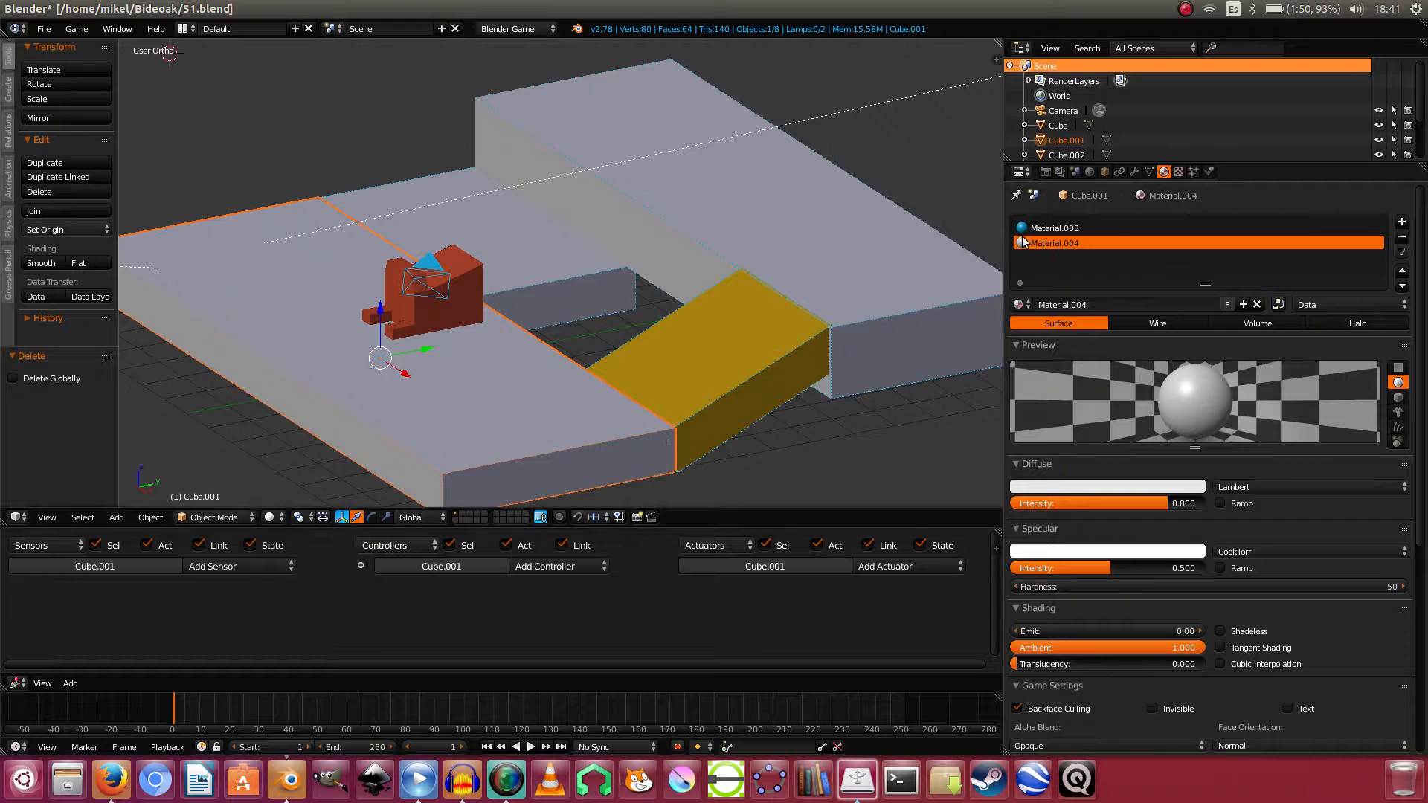
{"action": "left_click", "coordinate": [1031, 305]}
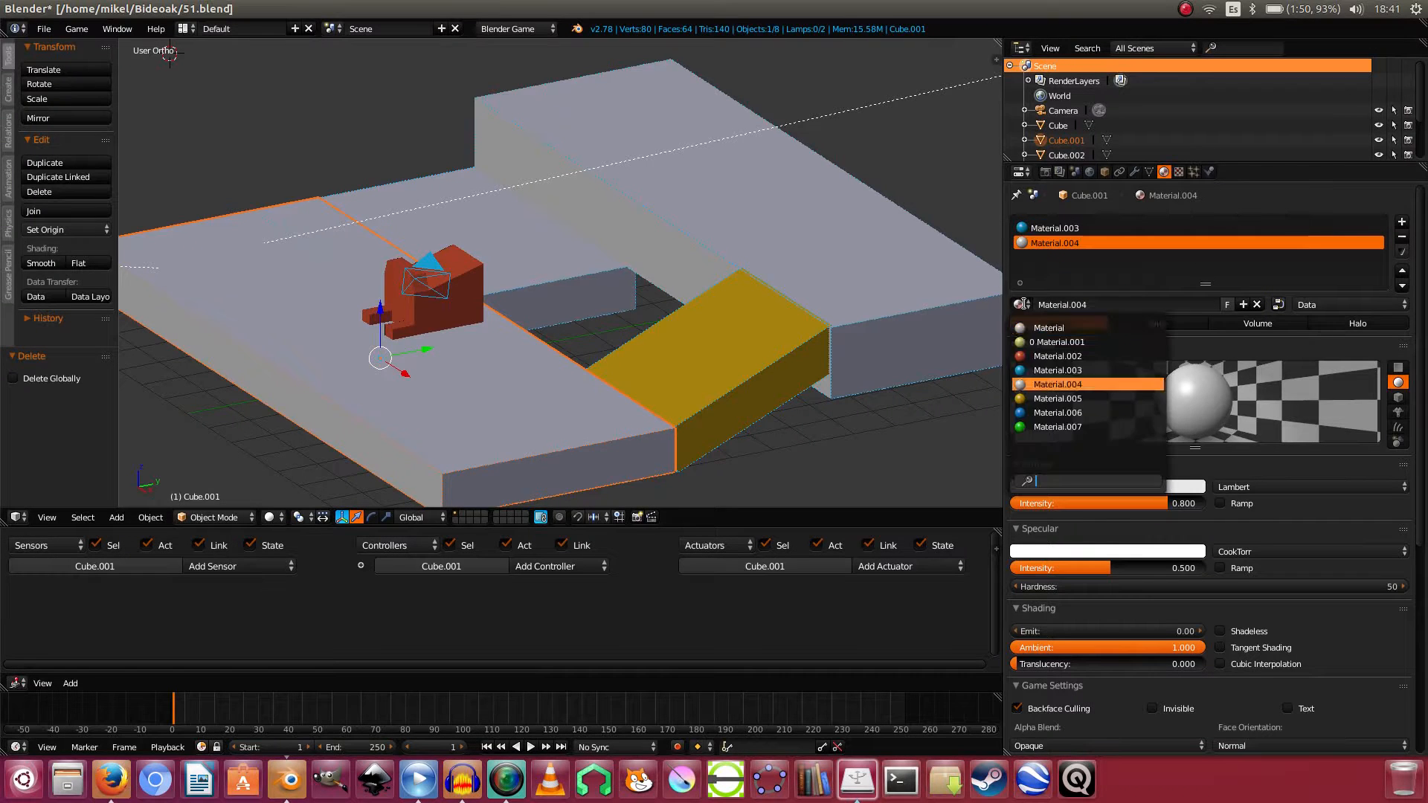
{"action": "left_click", "coordinate": [1058, 356]}
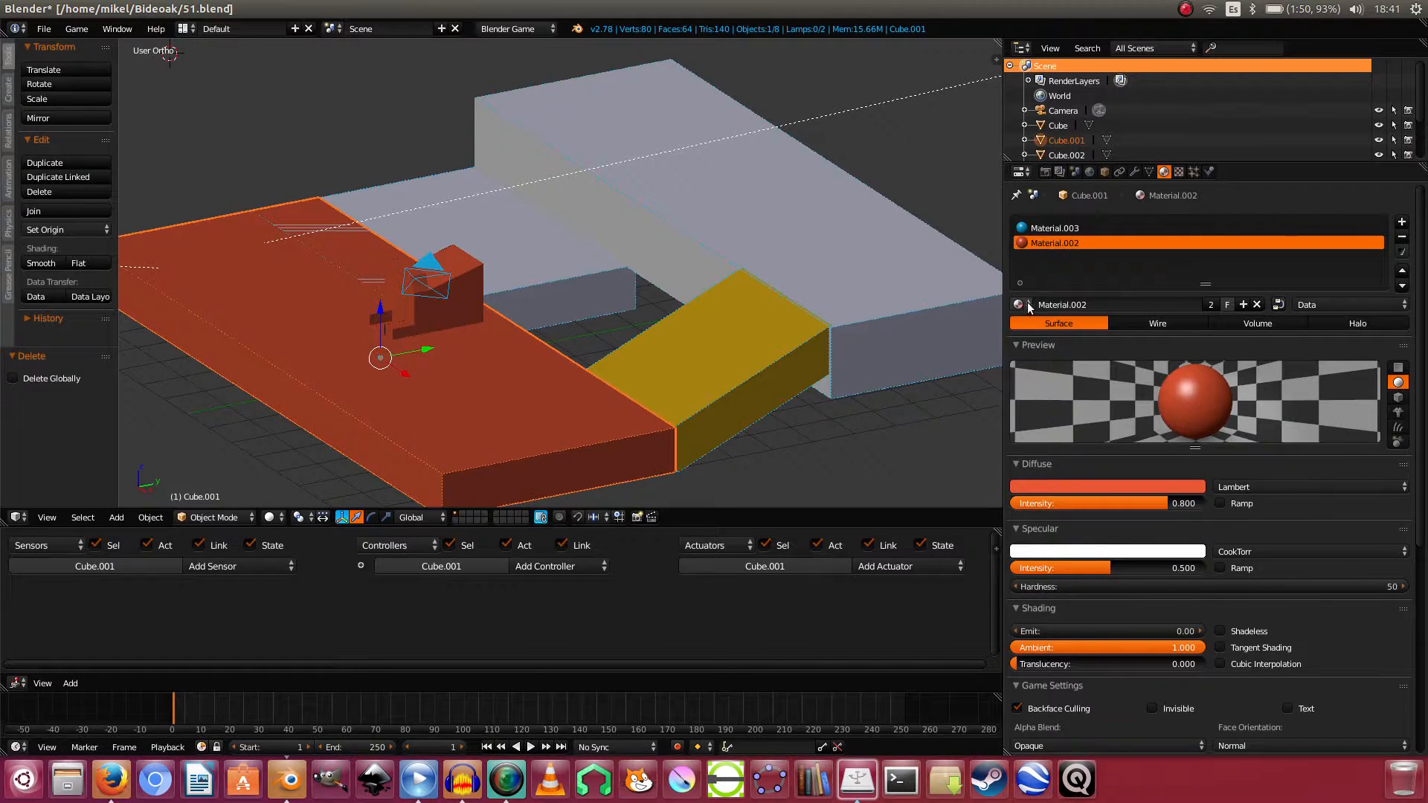
{"action": "left_click", "coordinate": [1026, 305]}
{"action": "left_click", "coordinate": [1039, 328]}
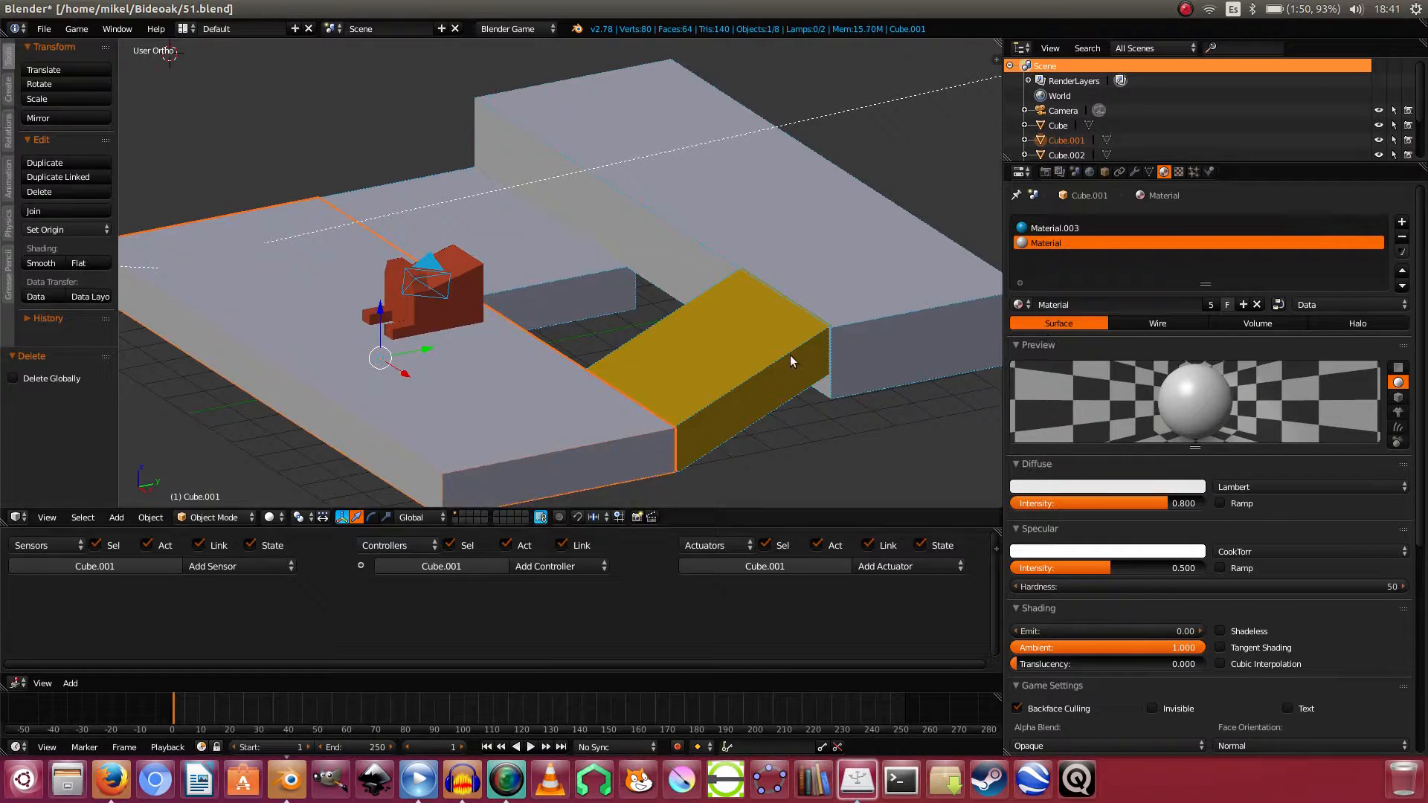
- Try Material.003 on the character, and reassign its Material.002
{"action": "right_click", "coordinate": [467, 283]}
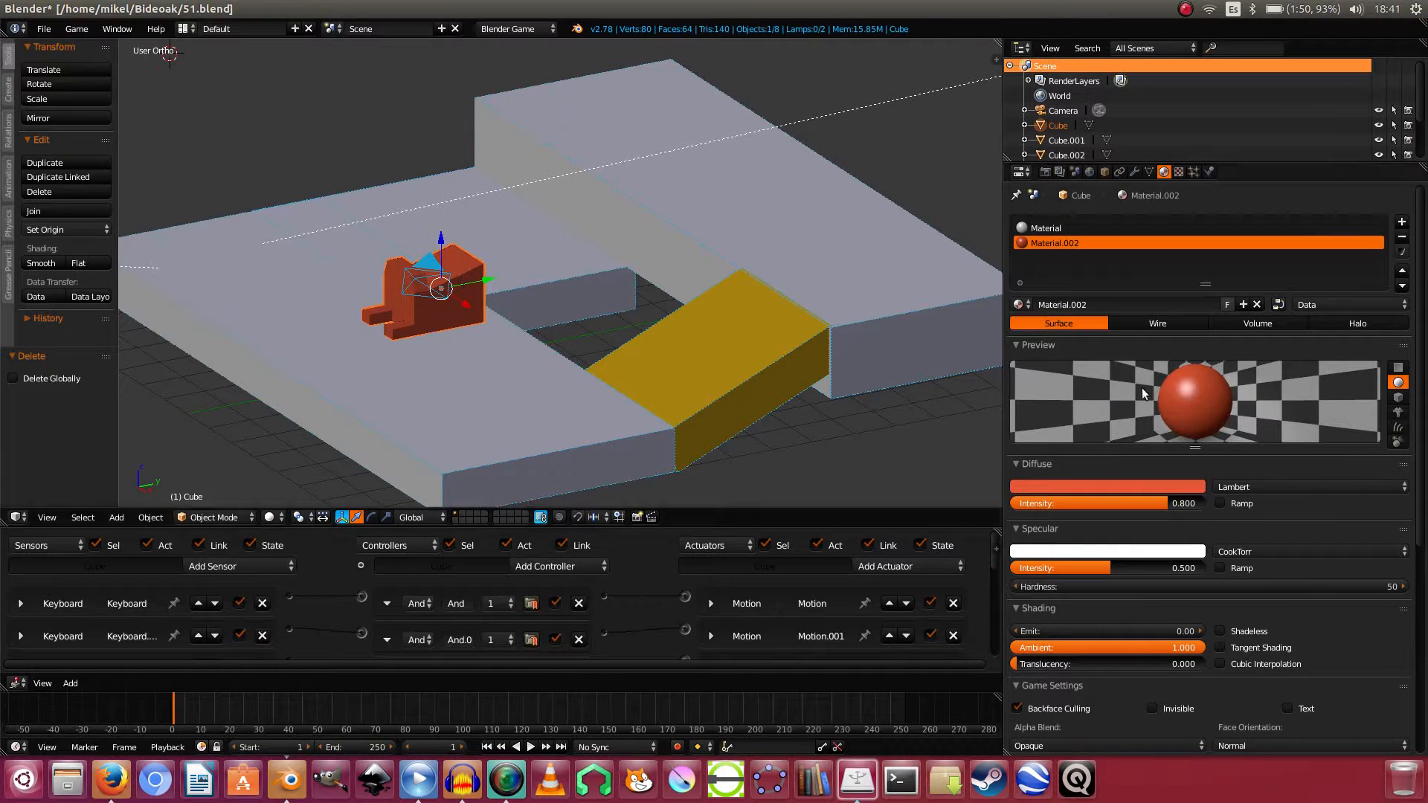
{"action": "left_click", "coordinate": [1027, 305]}
{"action": "left_click", "coordinate": [1044, 370]}
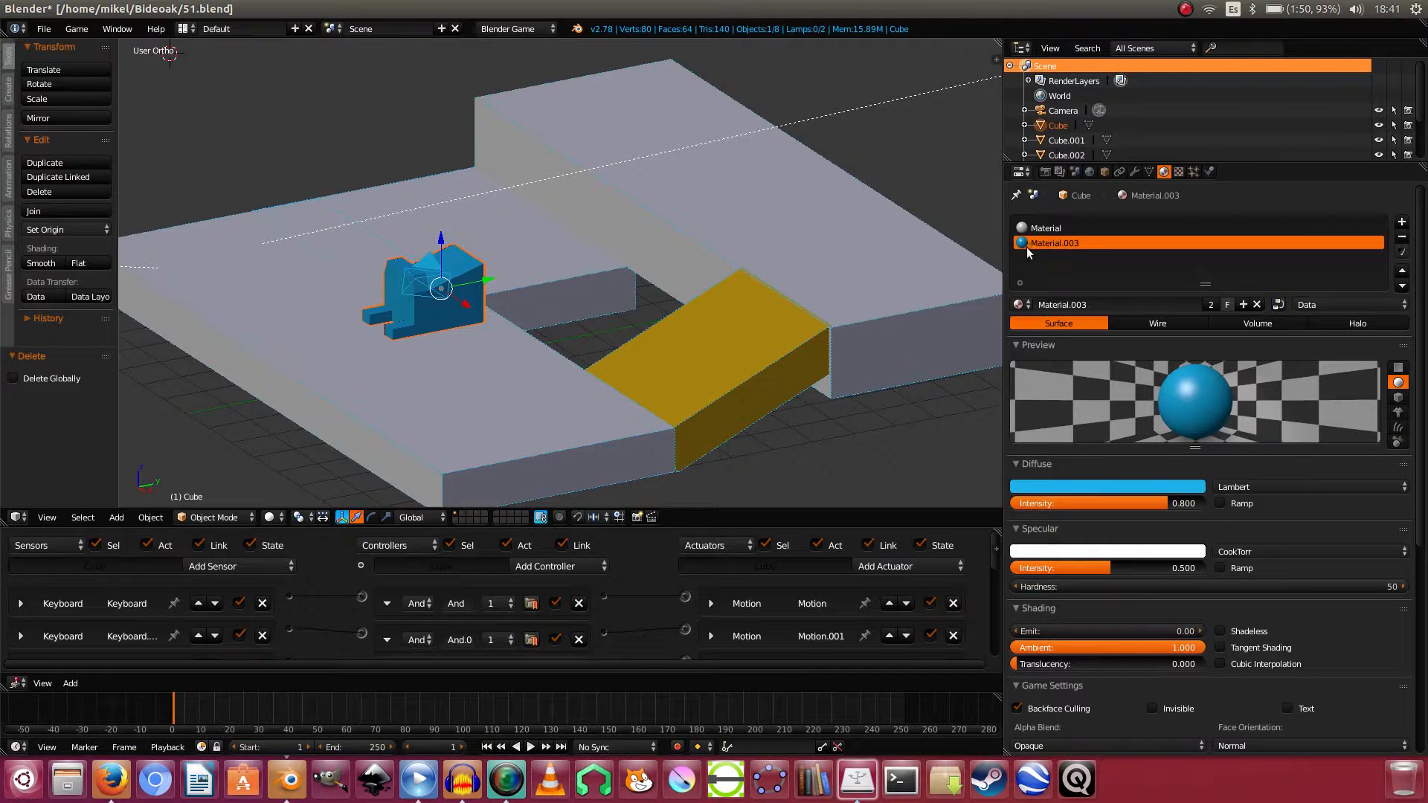
{"action": "left_click", "coordinate": [1019, 305]}
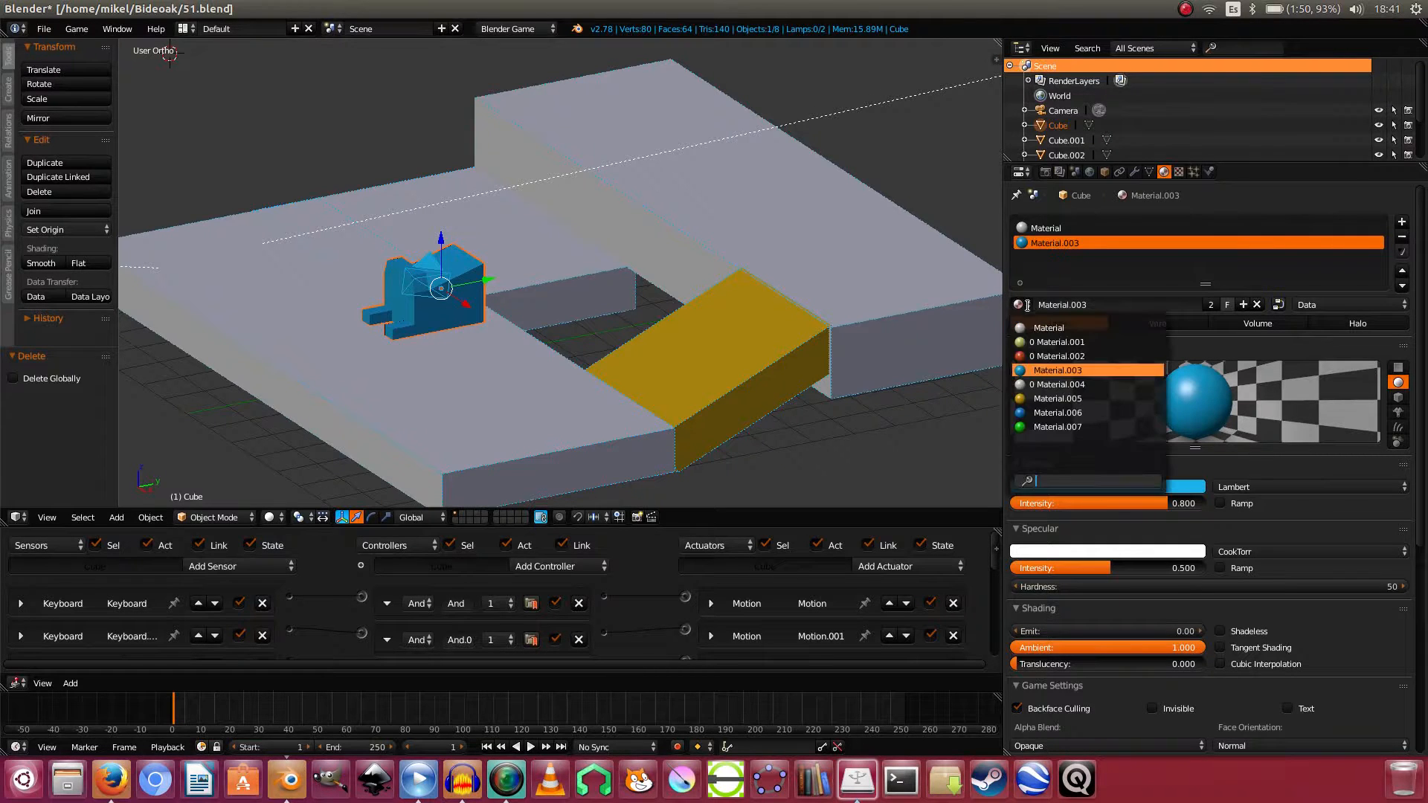
{"action": "left_click", "coordinate": [1040, 357]}
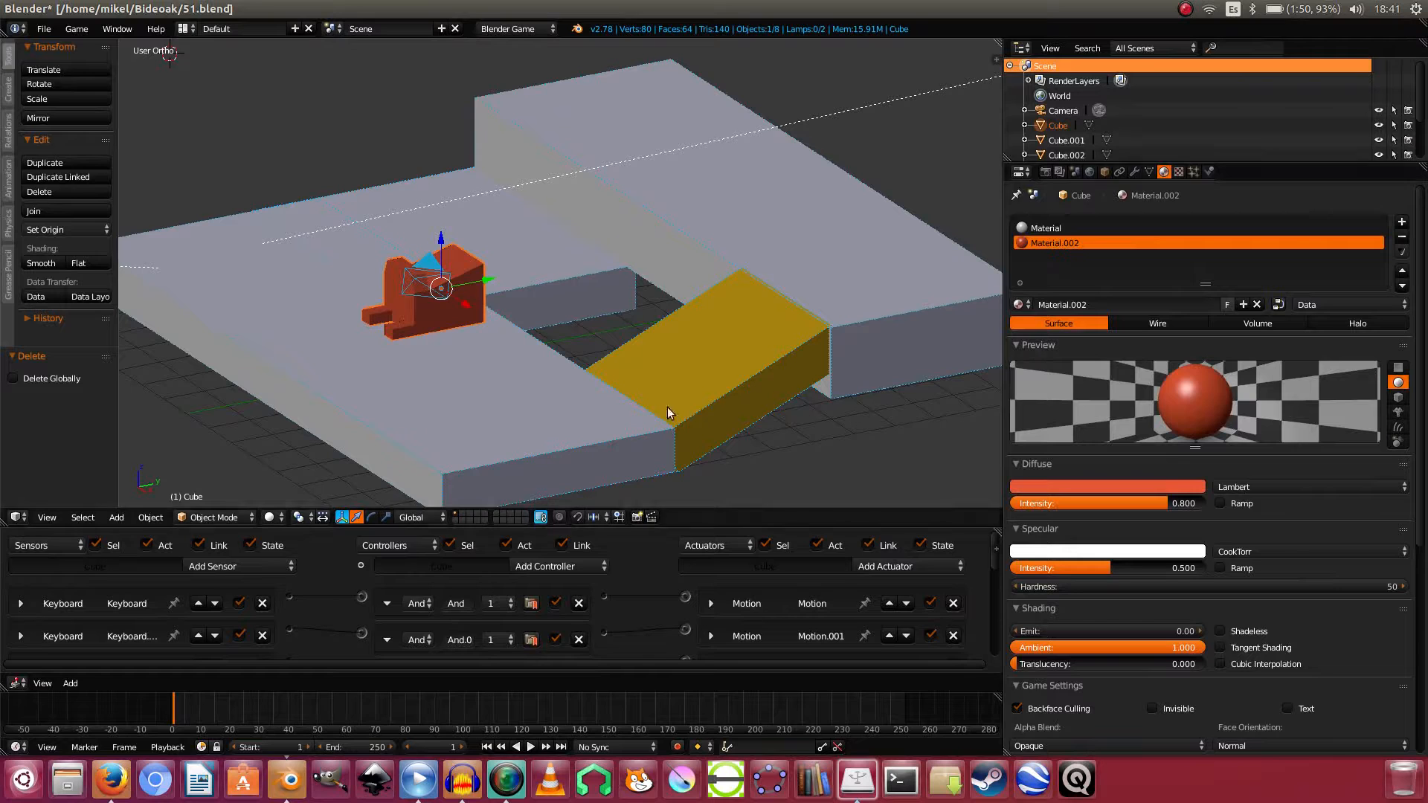
{"action": "left_click", "coordinate": [1185, 9]}
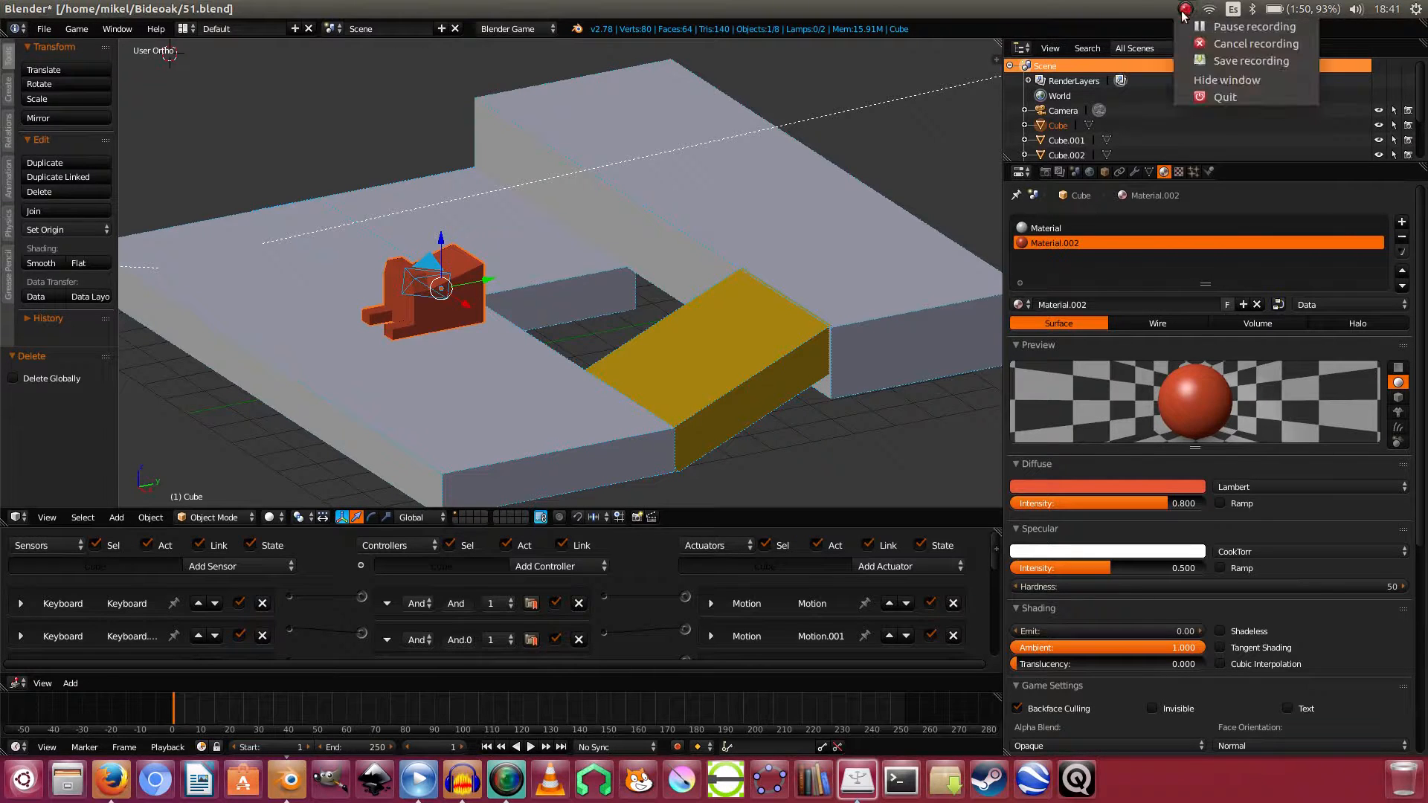
{"action": "left_click", "coordinate": [1198, 28]}
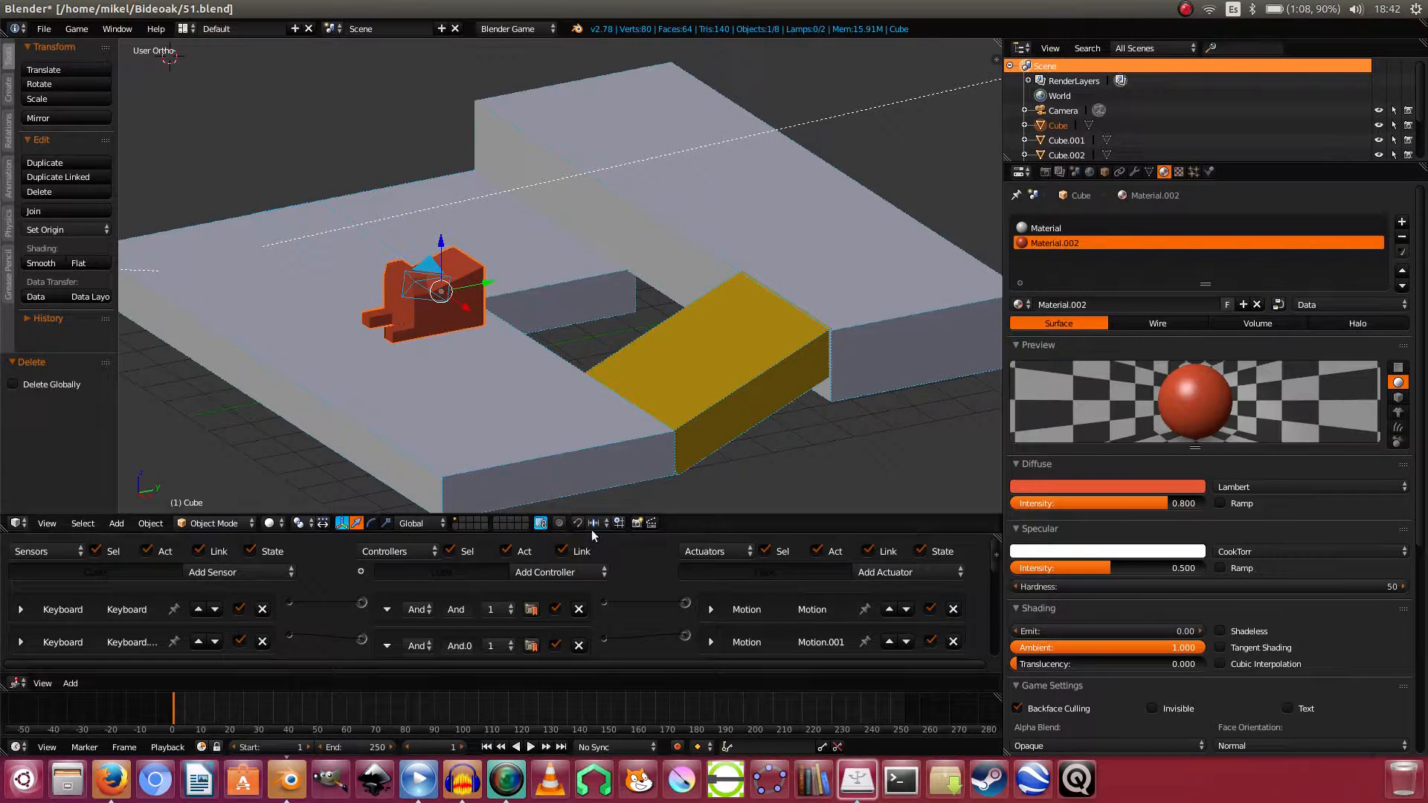
- Enlarge the logic editor and review the settings of the character's Keyboard.001 sensor and Motion.001 actuator
{"action": "left_click_drag", "start_coordinate": [593, 527], "coordinate": [579, 324]}
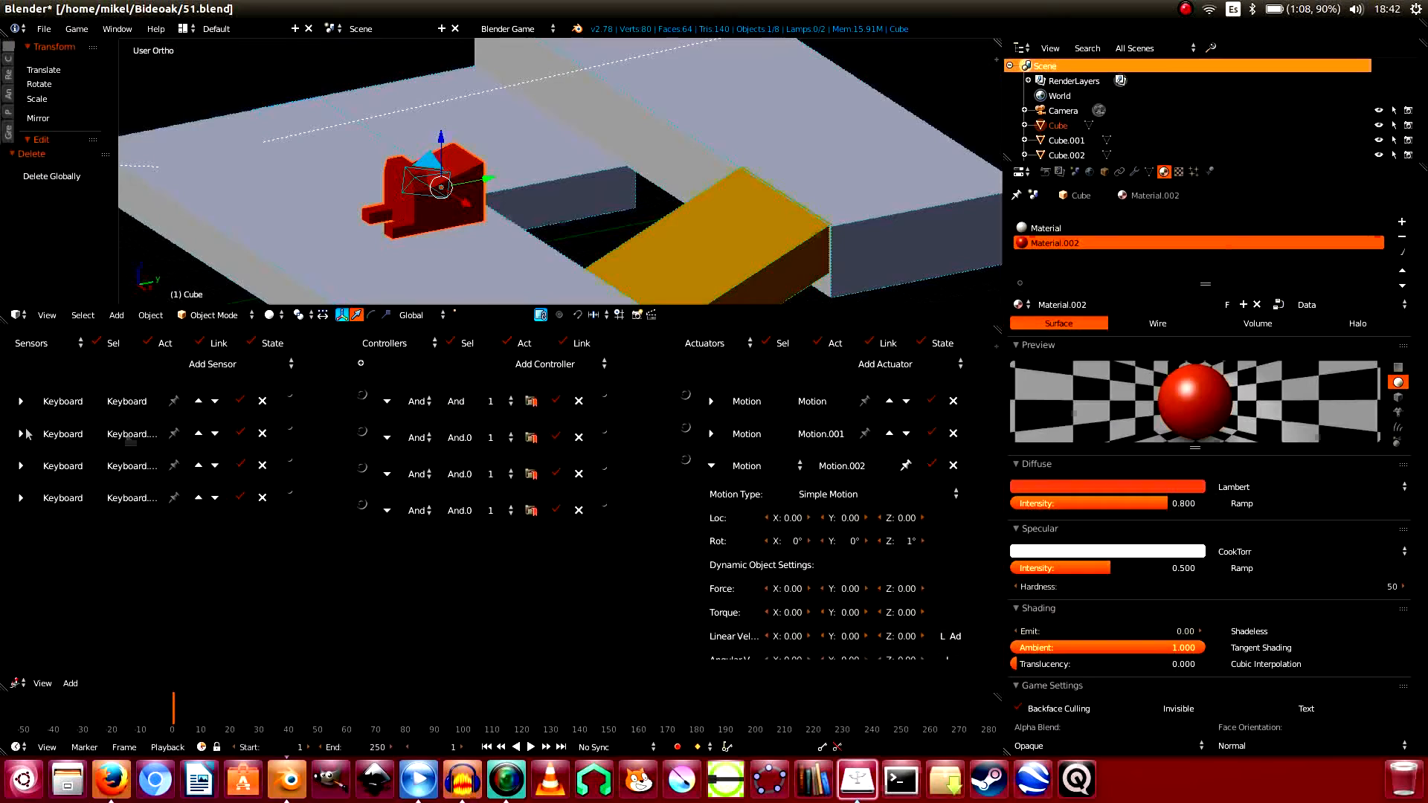
{"action": "left_click", "coordinate": [21, 433]}
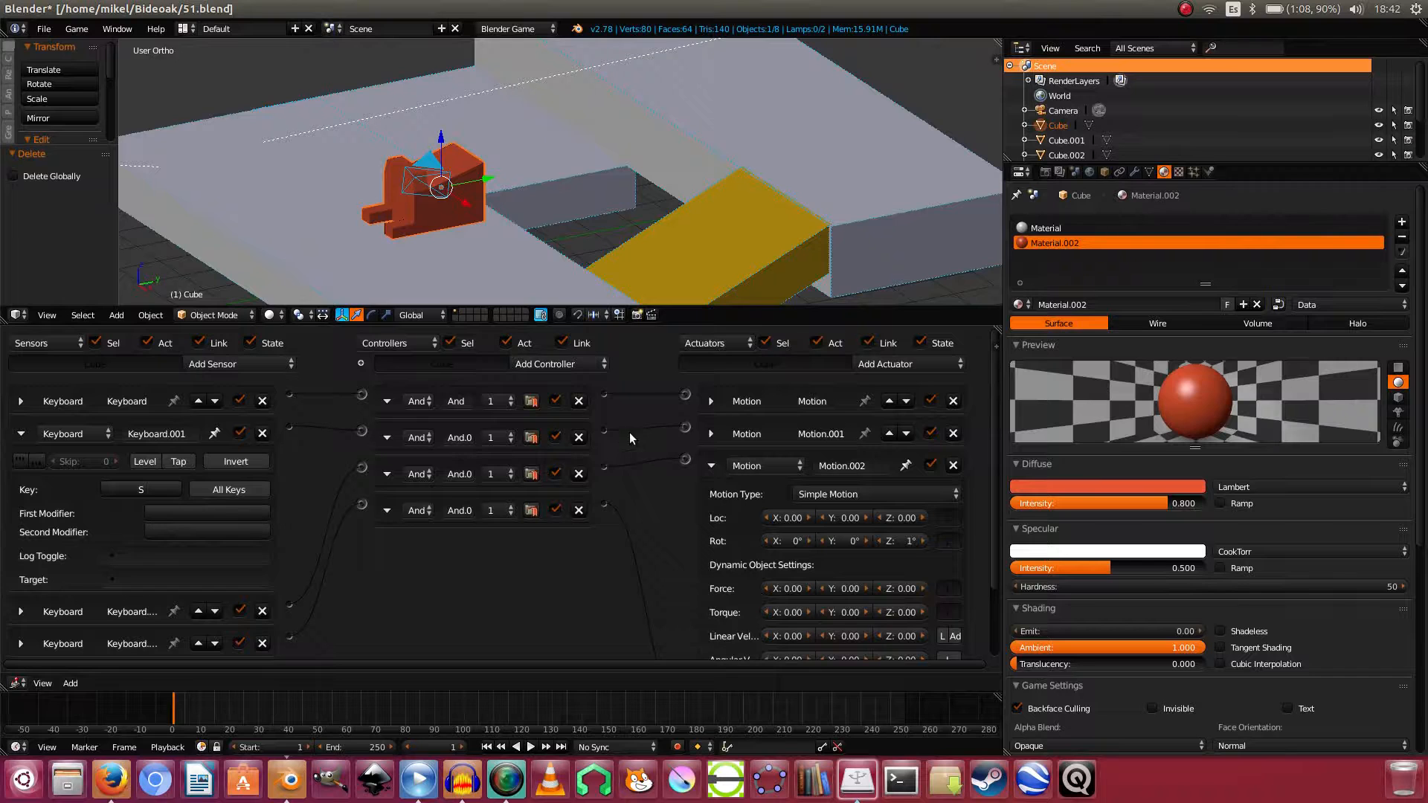
{"action": "left_click", "coordinate": [712, 465]}
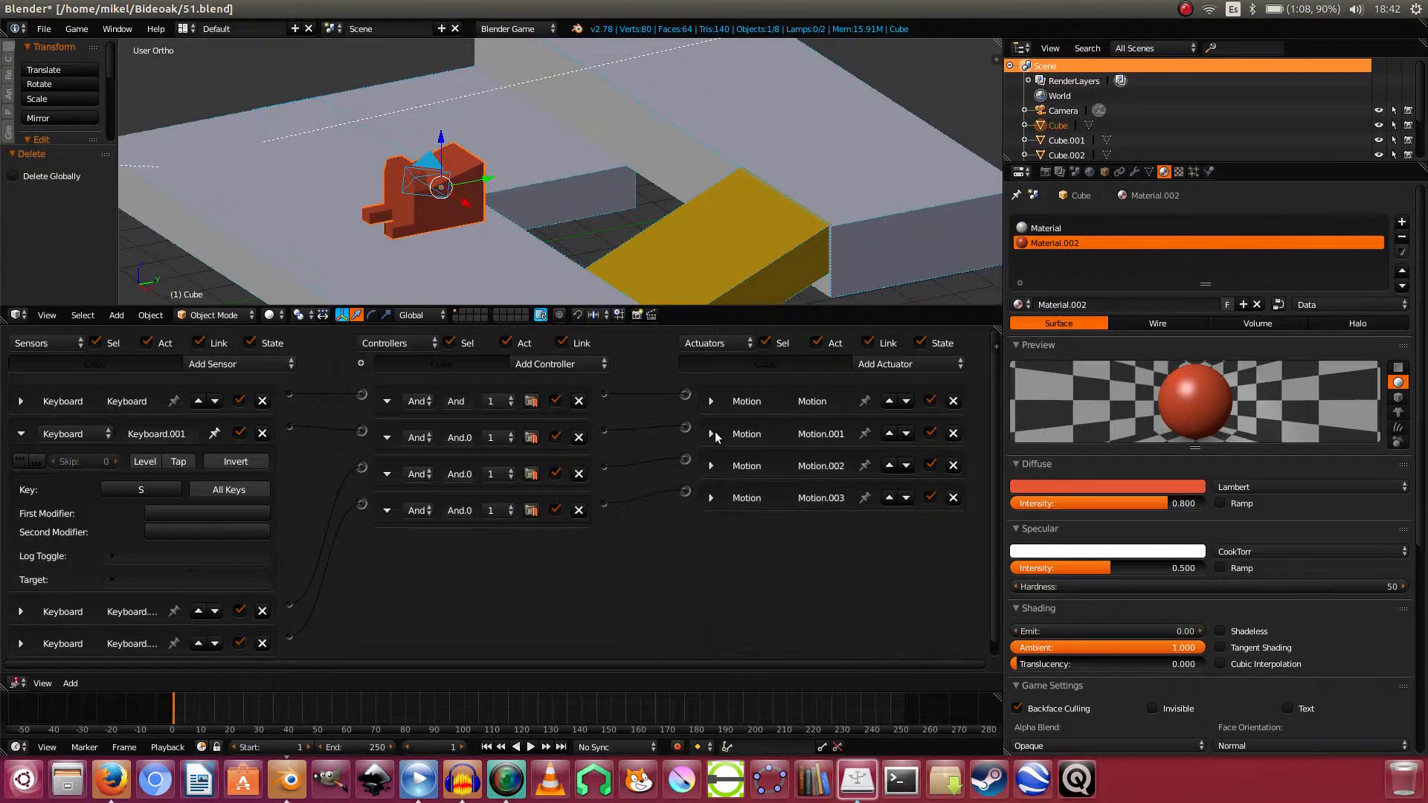
{"action": "left_click", "coordinate": [712, 434]}
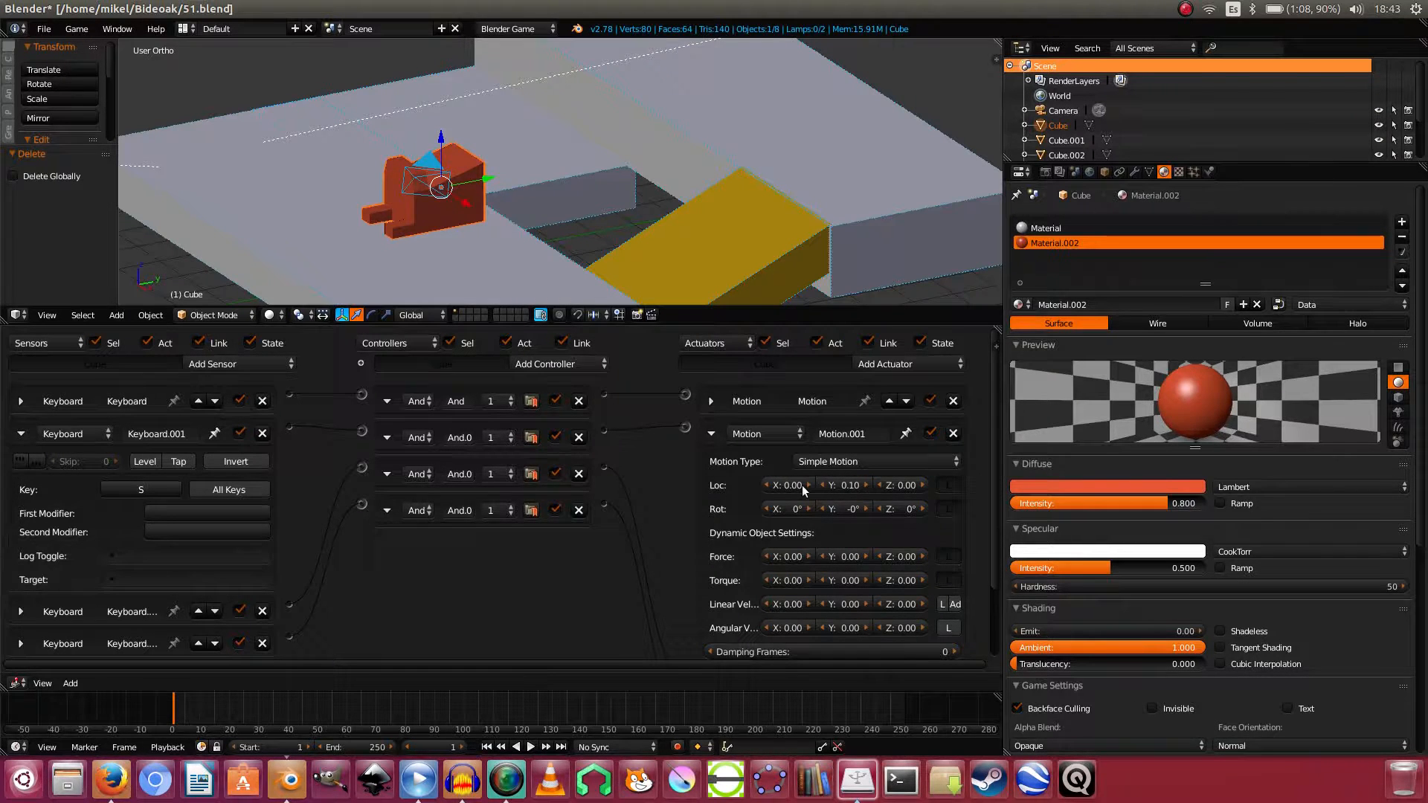
{"action": "left_click", "coordinate": [1188, 9]}
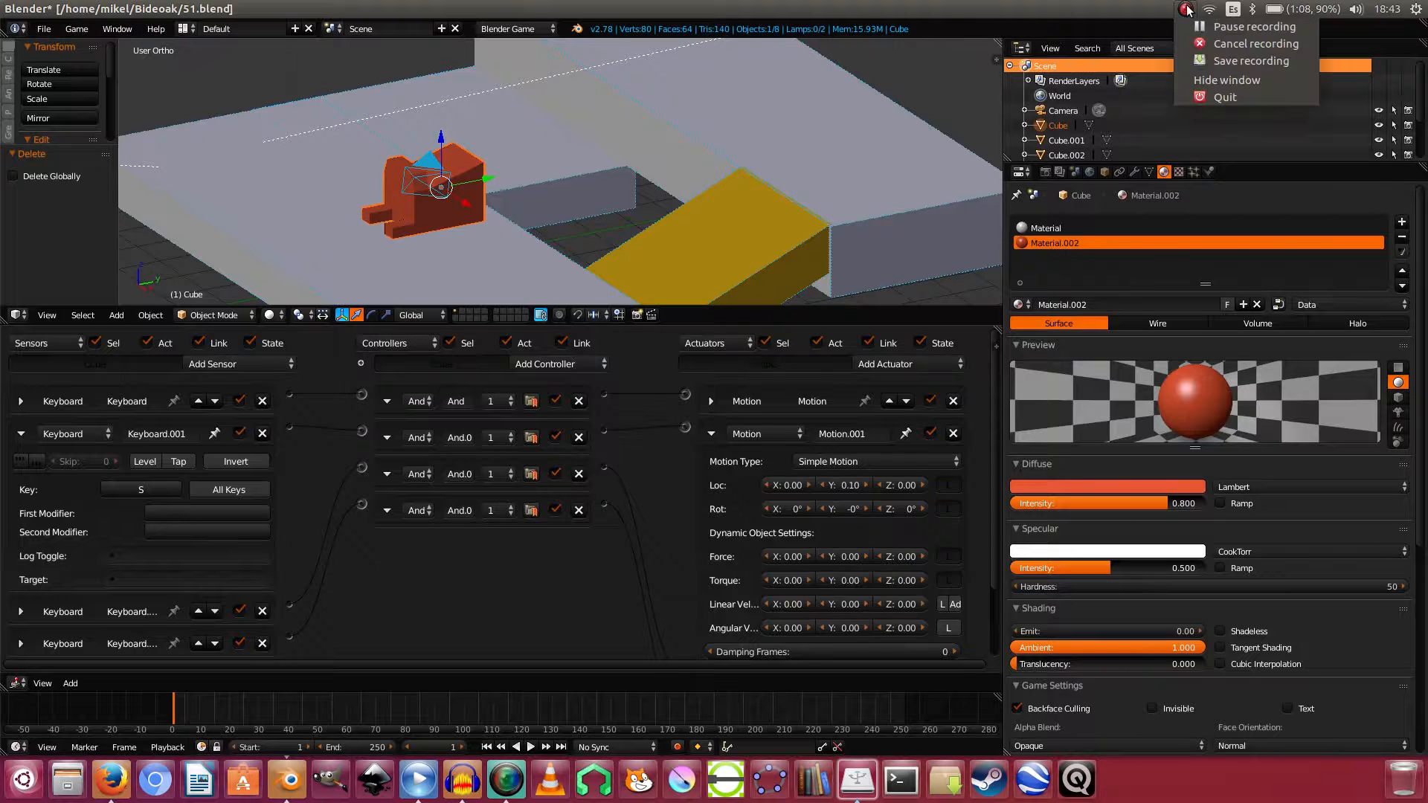
{"action": "left_click", "coordinate": [1198, 25]}
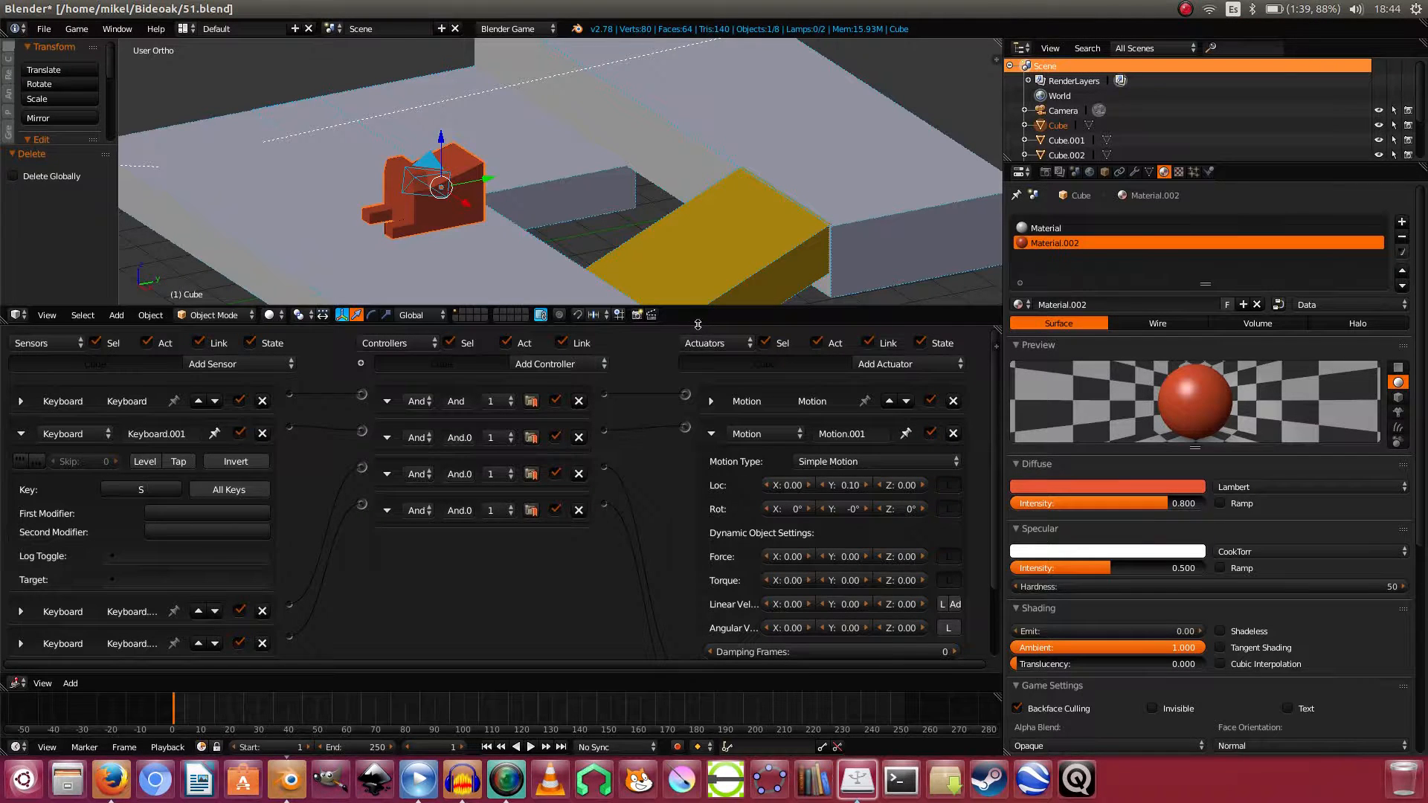
- Enlarge the 3D view, run the game to test driving the character across the lower platform, and stop it
{"action": "left_click_drag", "start_coordinate": [702, 336], "coordinate": [686, 514]}
{"action": "key", "text": "p"}
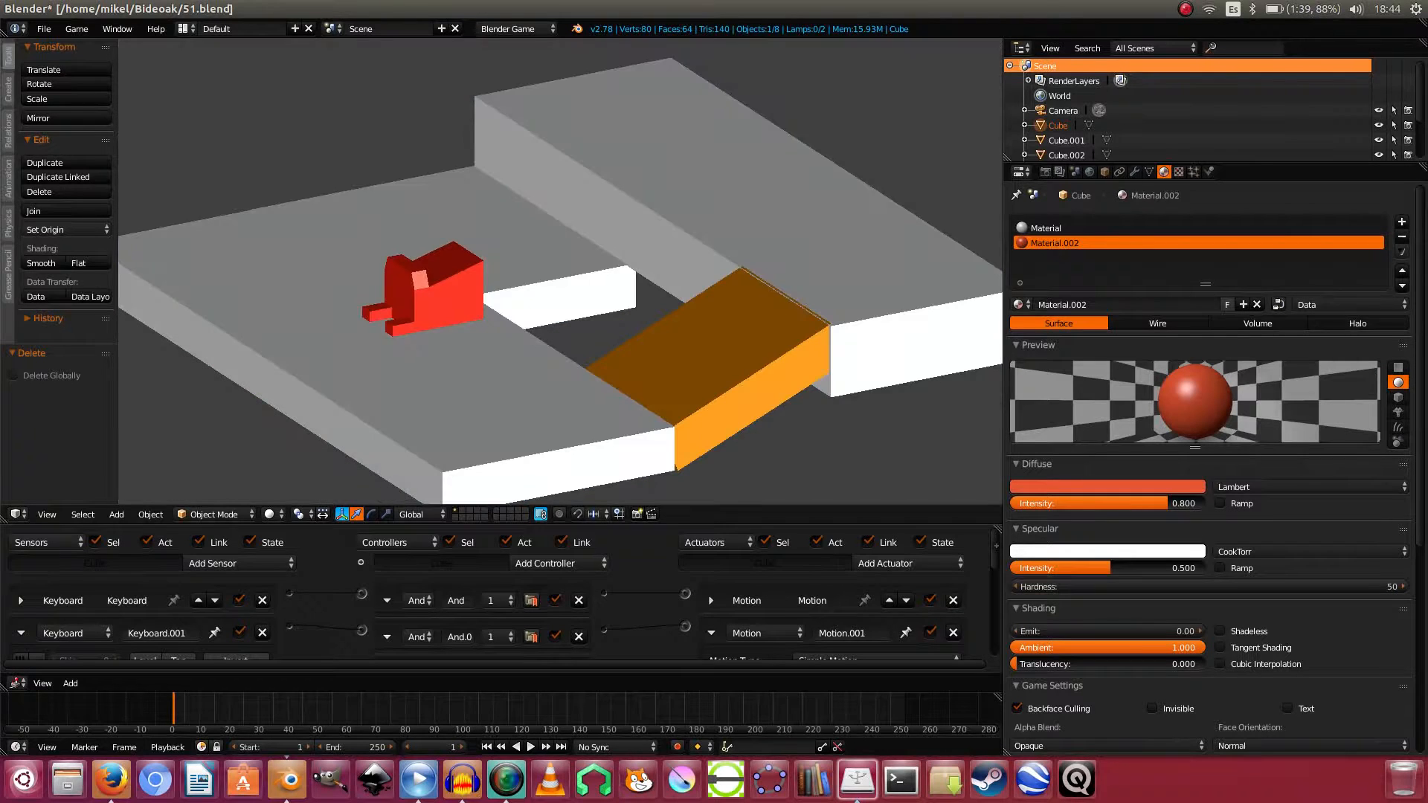
{"action": "key", "text": "Up"}
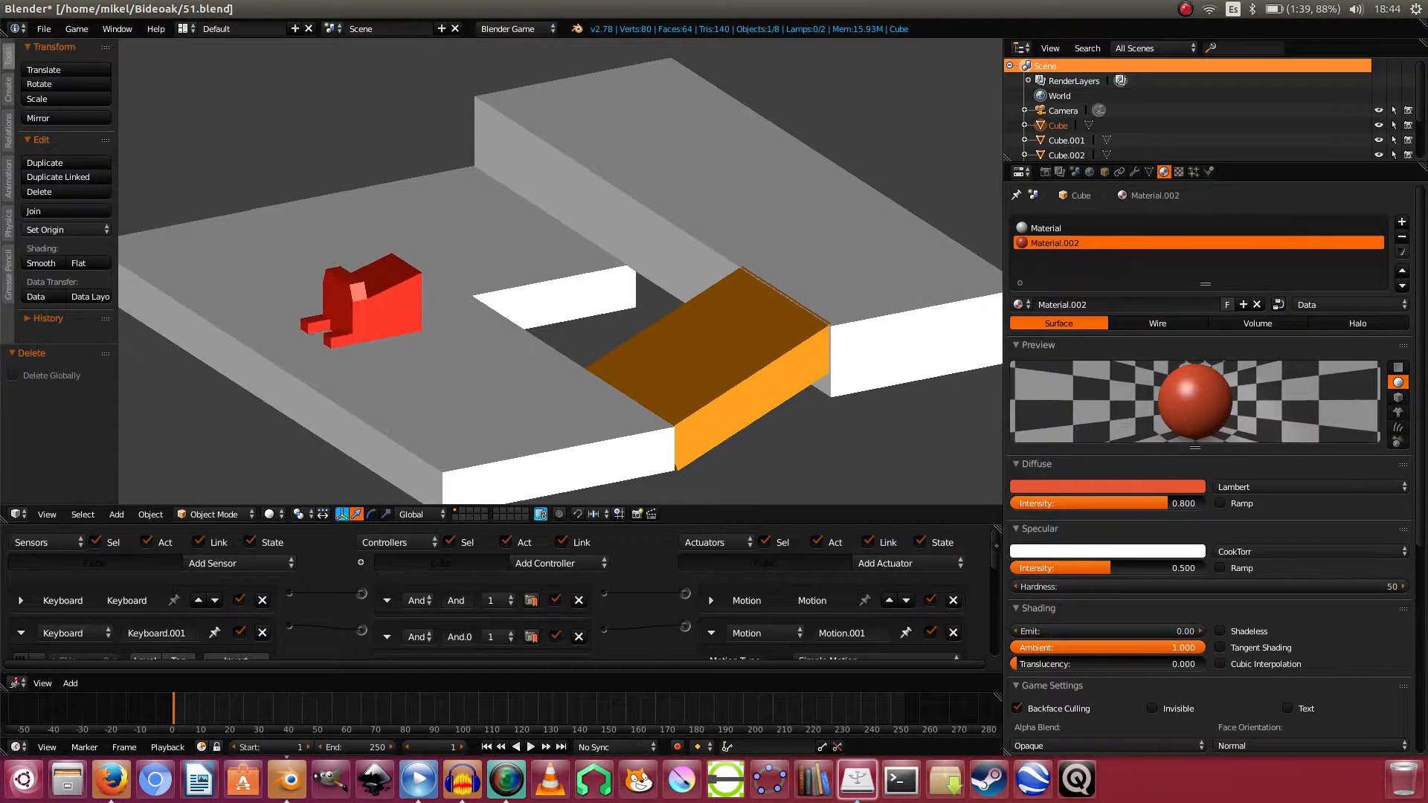
{"action": "key", "text": "Down"}
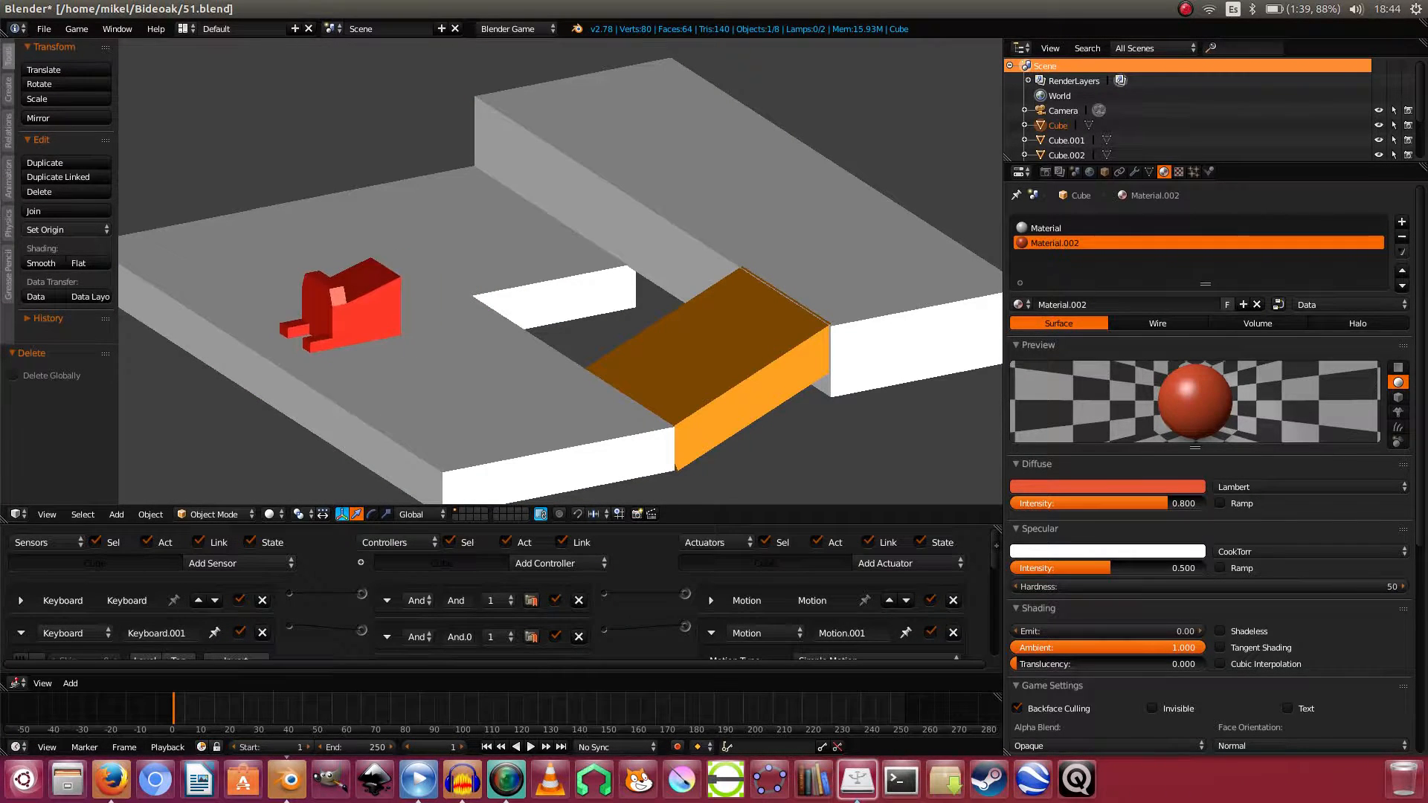
{"action": "key", "text": "Escape"}
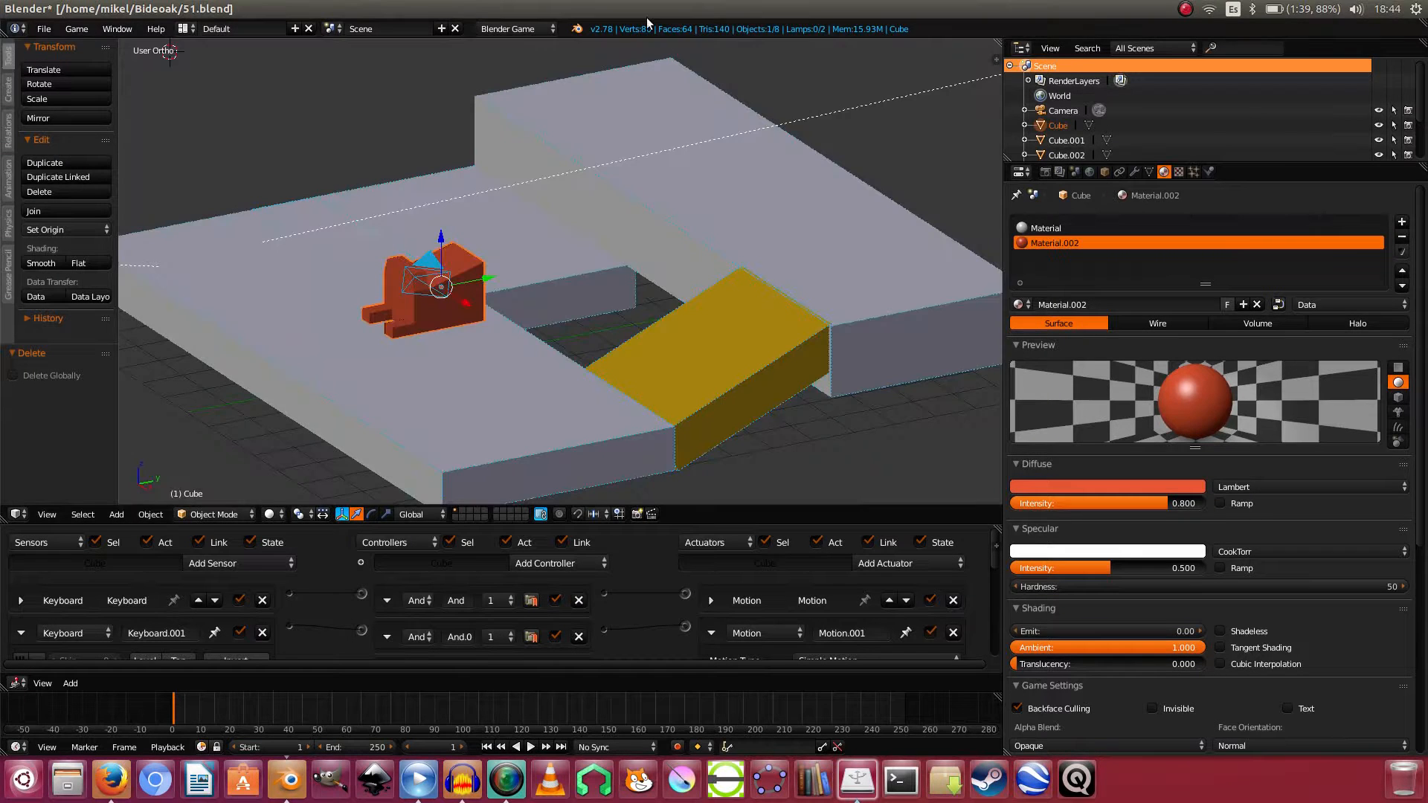
{"action": "left_click", "coordinate": [1186, 9]}
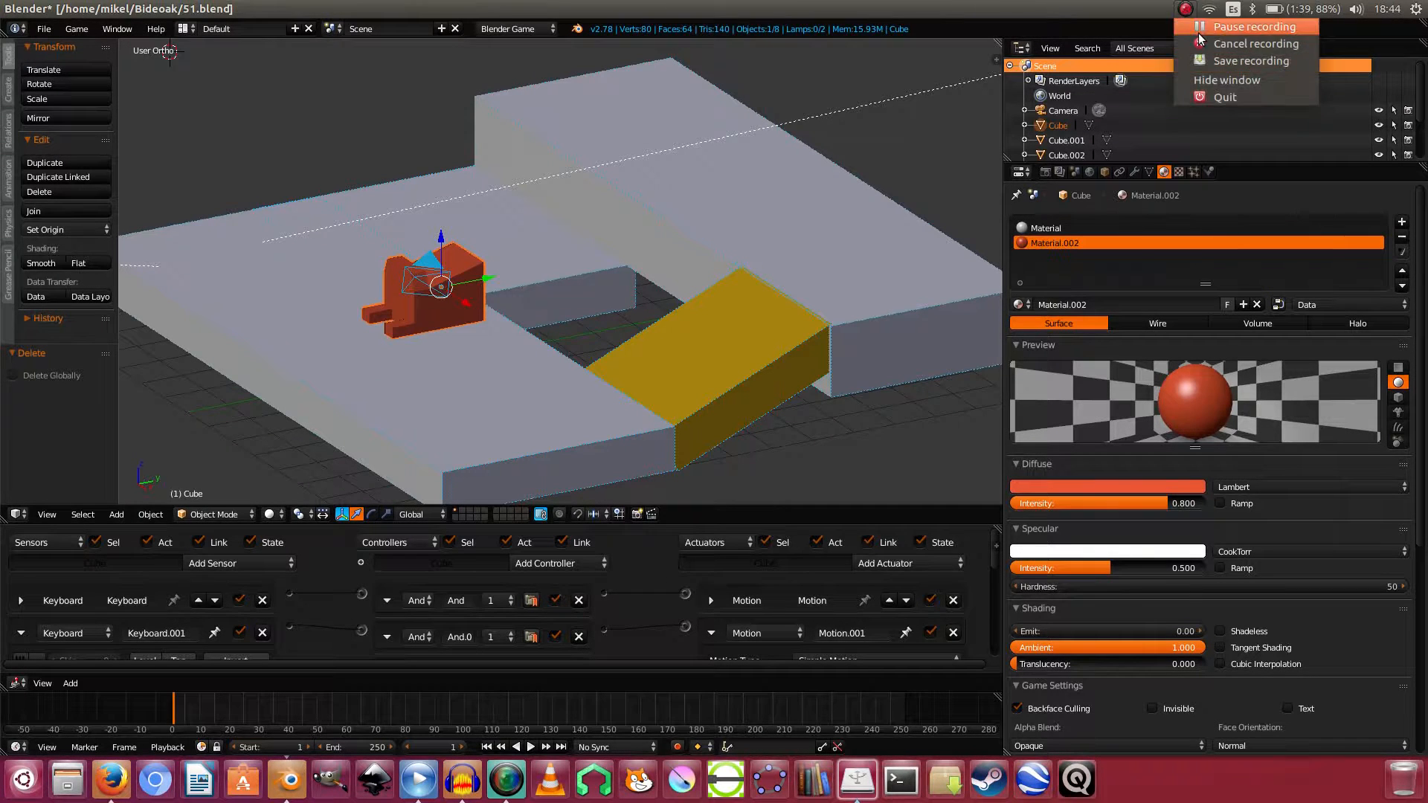
{"action": "left_click", "coordinate": [1194, 25]}
- In the right view, move the Sun lamp named Lamp about -9.13 along Y and rotate it about -40.4°
{"action": "middle_click_drag", "start_coordinate": [590, 354], "coordinate": [536, 341]}
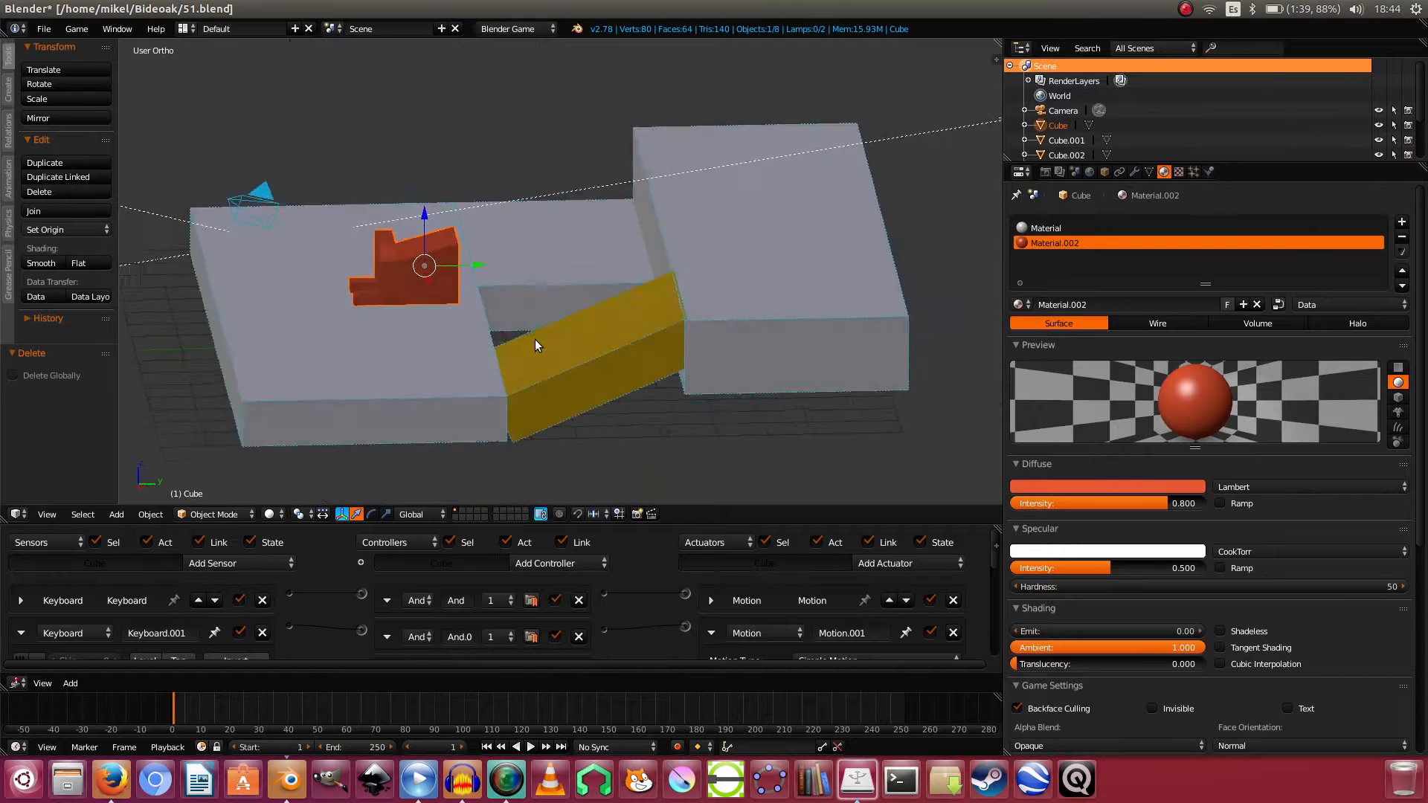
{"action": "key", "text": "KP_3"}
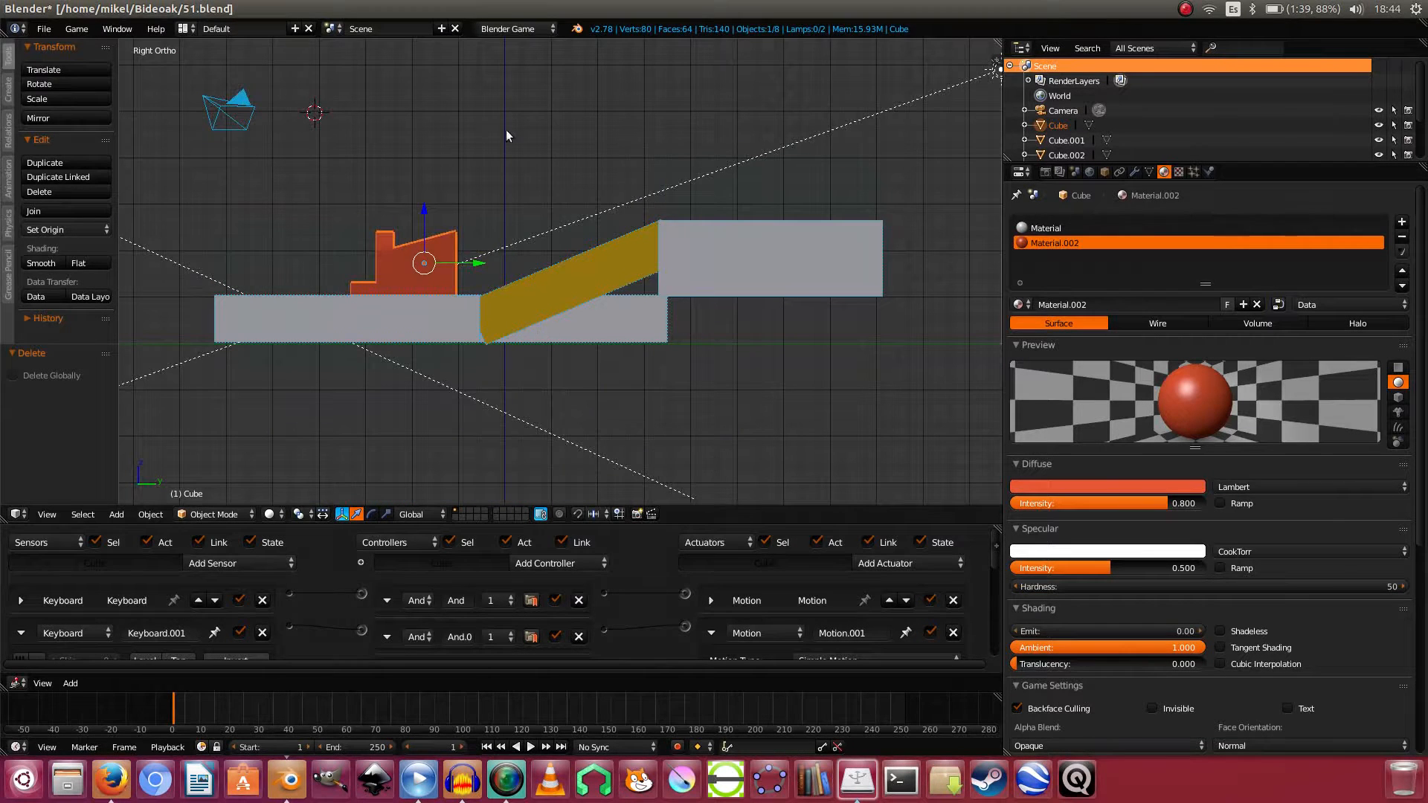
{"action": "scroll", "coordinate": [702, 162], "scroll_direction": "down", "scroll_amount": 2}
{"action": "right_click", "coordinate": [866, 134]}
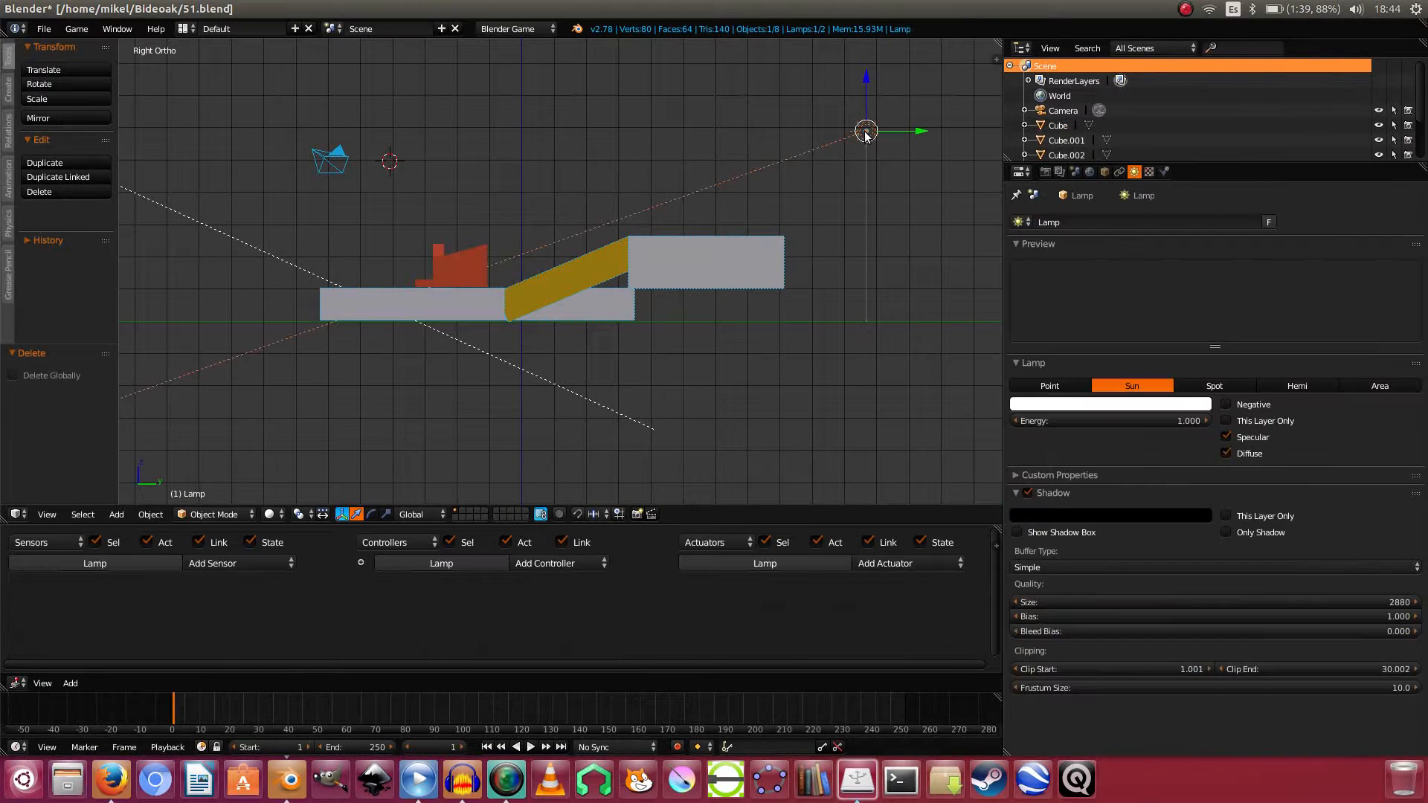
{"action": "left_click_drag", "start_coordinate": [922, 137], "coordinate": [626, 125]}
{"action": "key", "text": "r"}
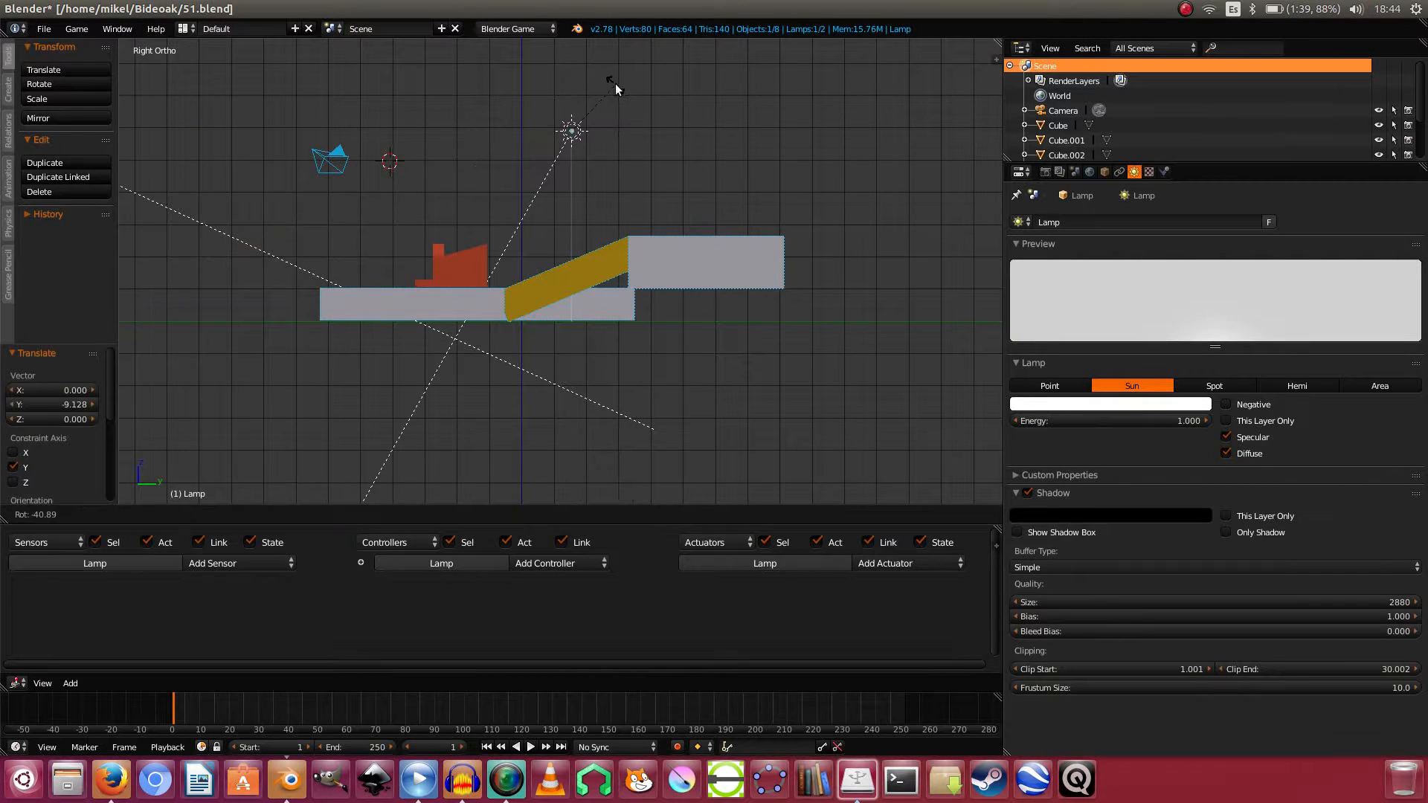
{"action": "left_click", "coordinate": [614, 84]}
- Move the second Sun lamp, Lamp.001, about 10.7 along Y towards the platforms
{"action": "scroll", "coordinate": [474, 186], "scroll_direction": "up", "scroll_amount": 1}
{"action": "scroll", "coordinate": [475, 192], "scroll_direction": "down", "scroll_amount": 4}
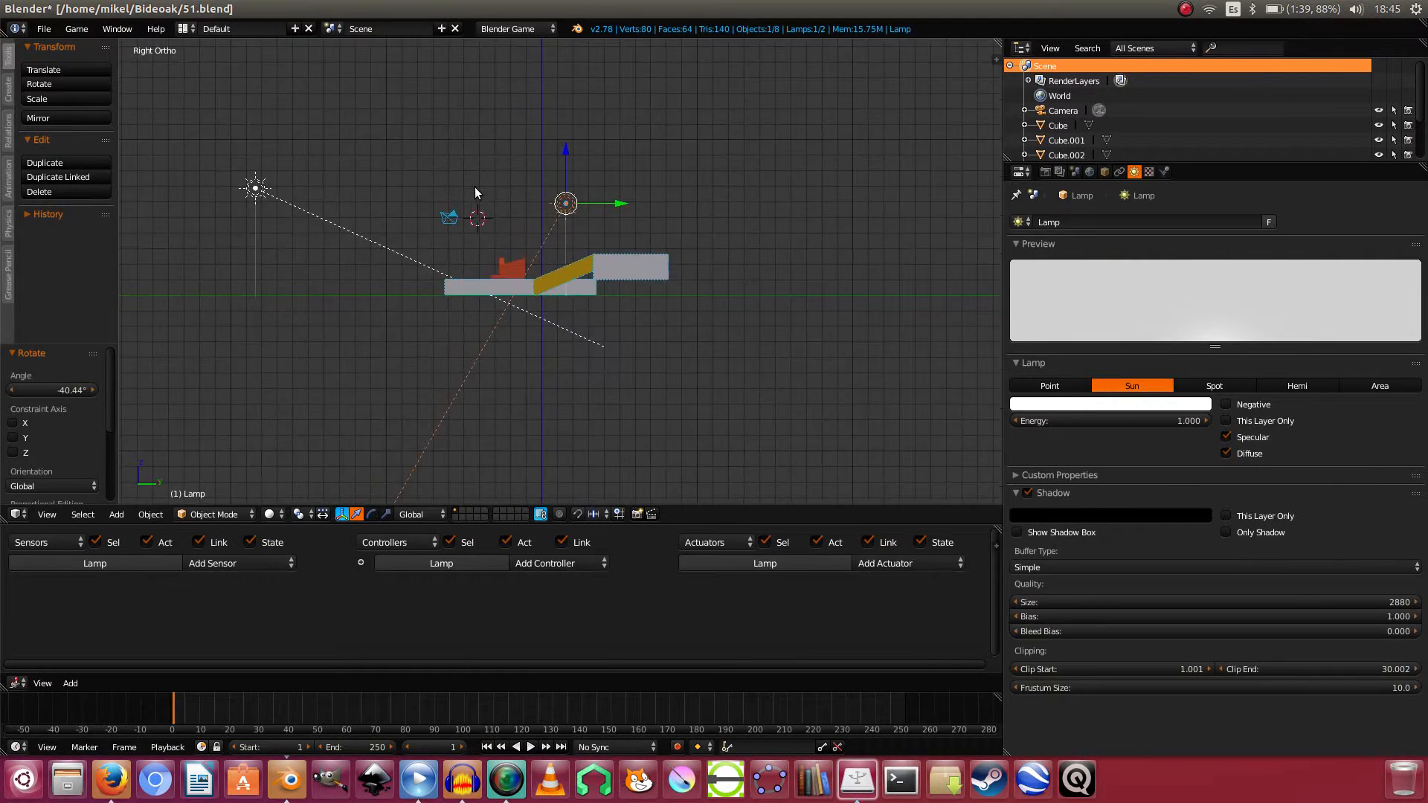
{"action": "right_click", "coordinate": [255, 189]}
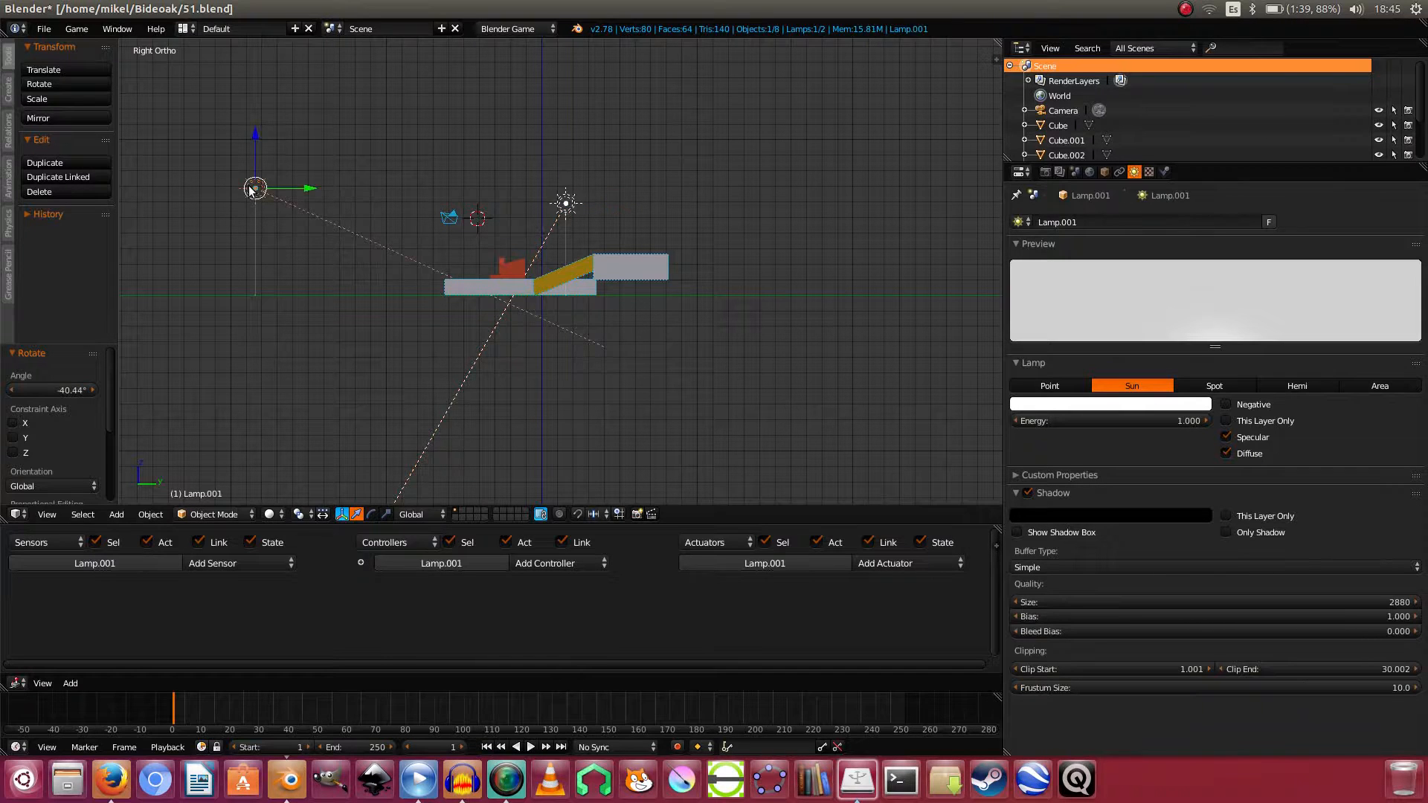
{"action": "left_click_drag", "start_coordinate": [294, 193], "coordinate": [460, 168]}
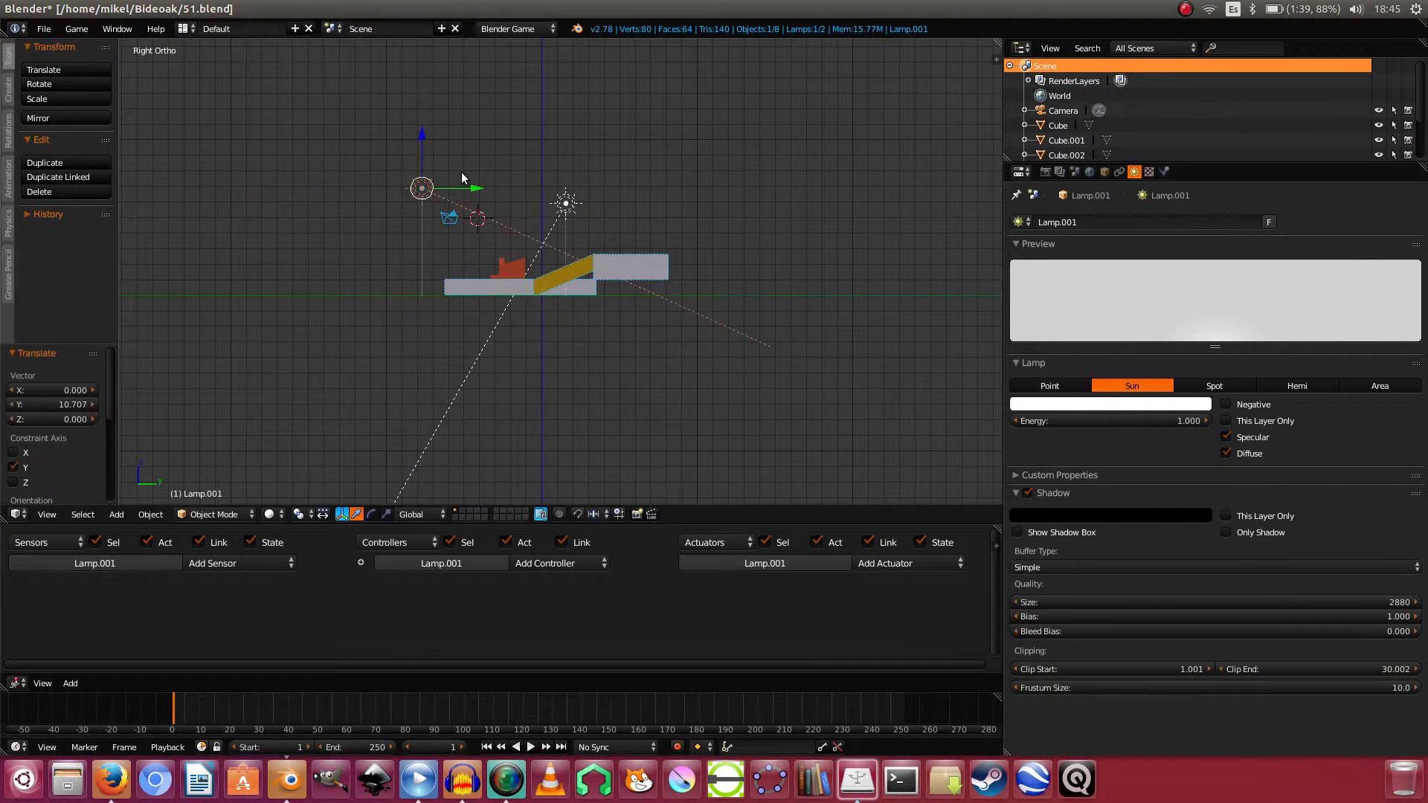
- Rotate Lamp.001 about 33.6°, and place a duplicate about 5.26 along Y and 4.25 along Z, rotated about 28.1°
{"action": "key", "text": "r"}
{"action": "left_click", "coordinate": [464, 199]}
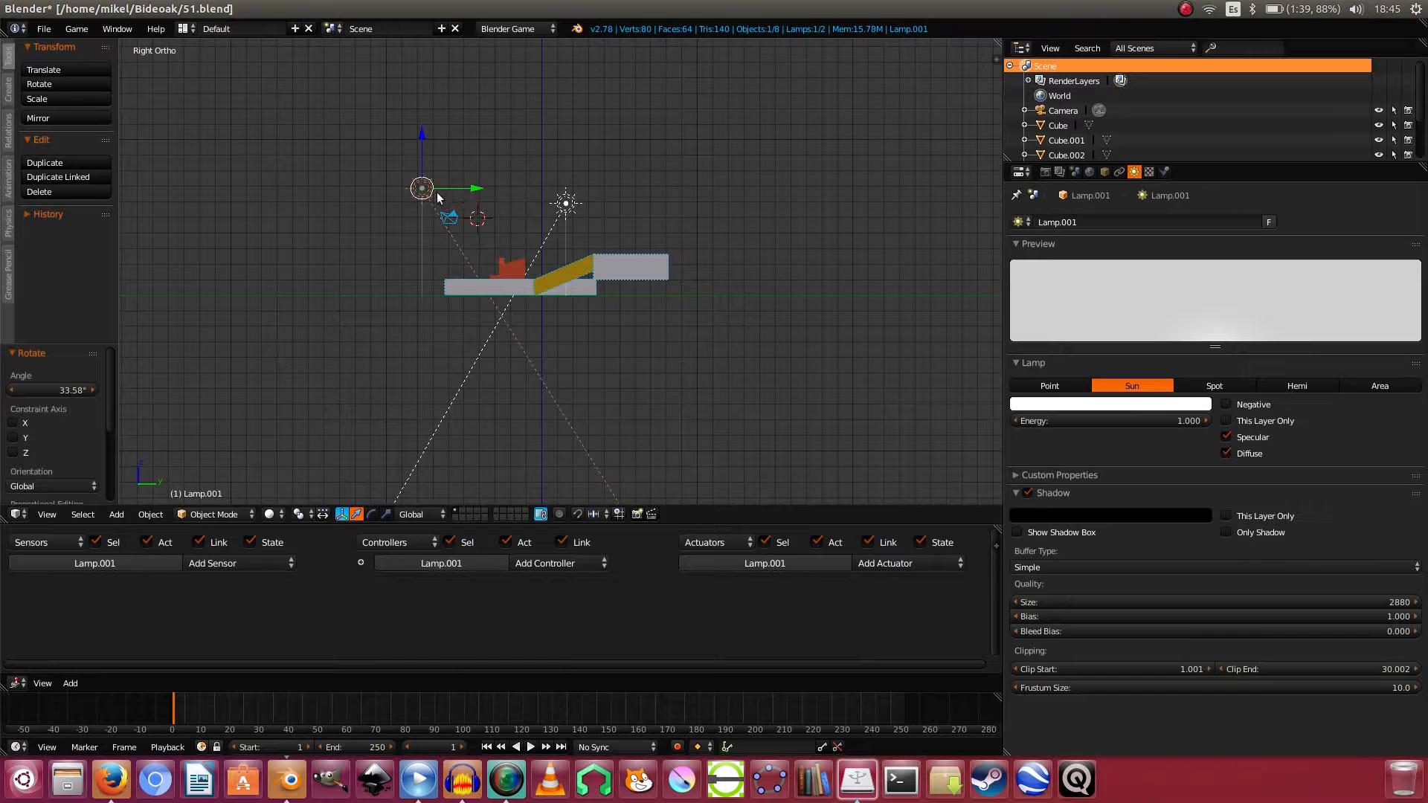
{"action": "key", "text": "shift+d"}
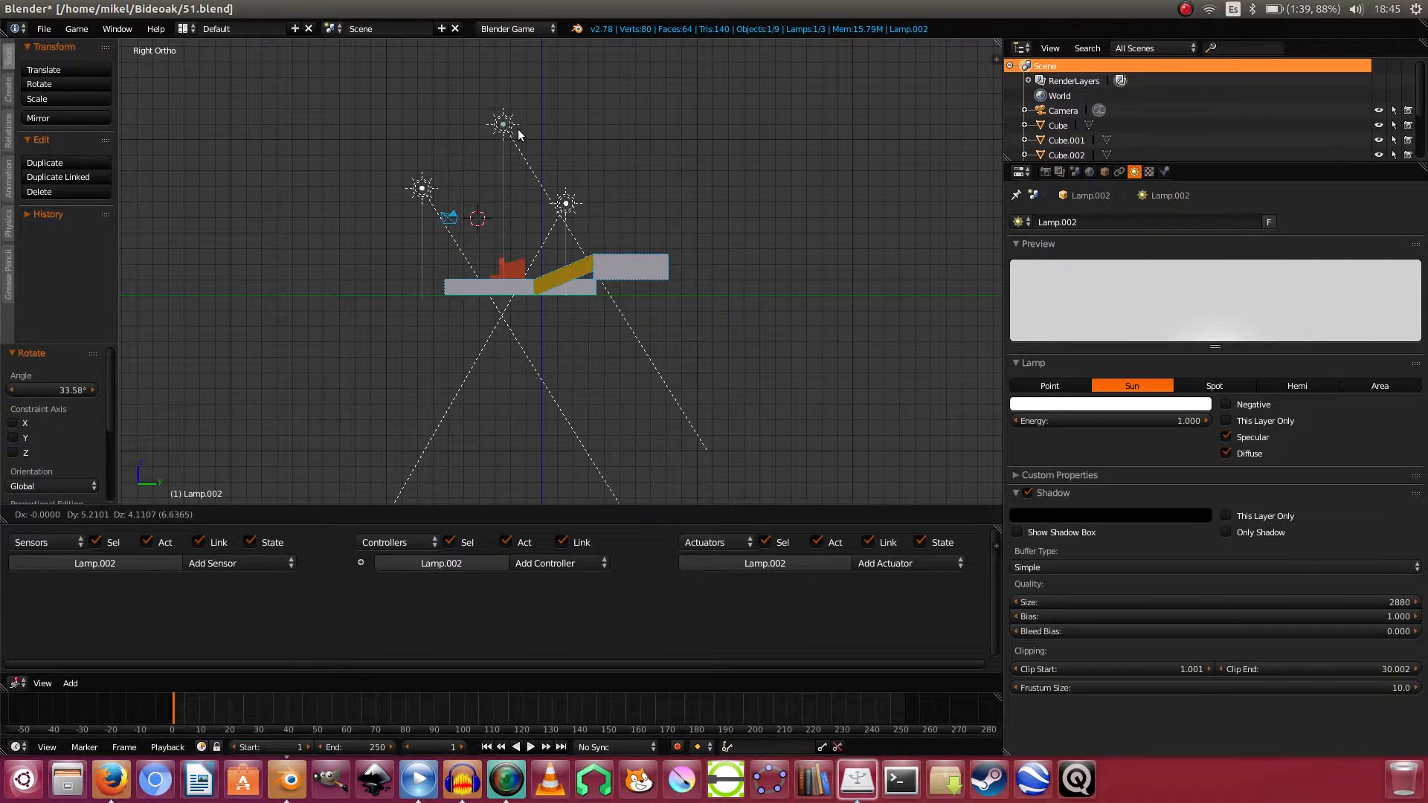
{"action": "left_click", "coordinate": [520, 135]}
{"action": "key", "text": "r"}
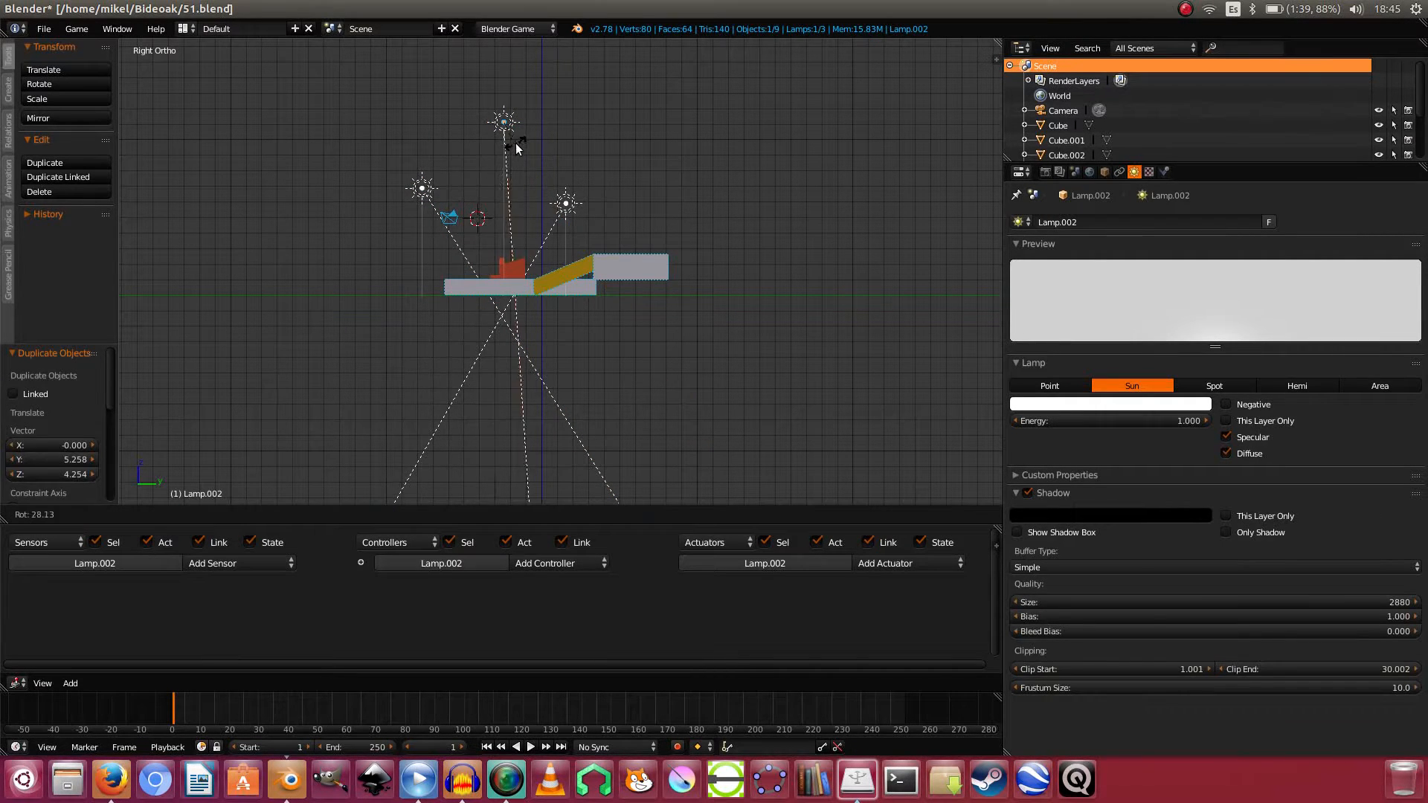
{"action": "left_click", "coordinate": [515, 142]}
- Run the game close to the character and ramp to check the lighting from three sun lamps, and stop it
{"action": "scroll", "coordinate": [625, 307], "scroll_direction": "up", "scroll_amount": 6}
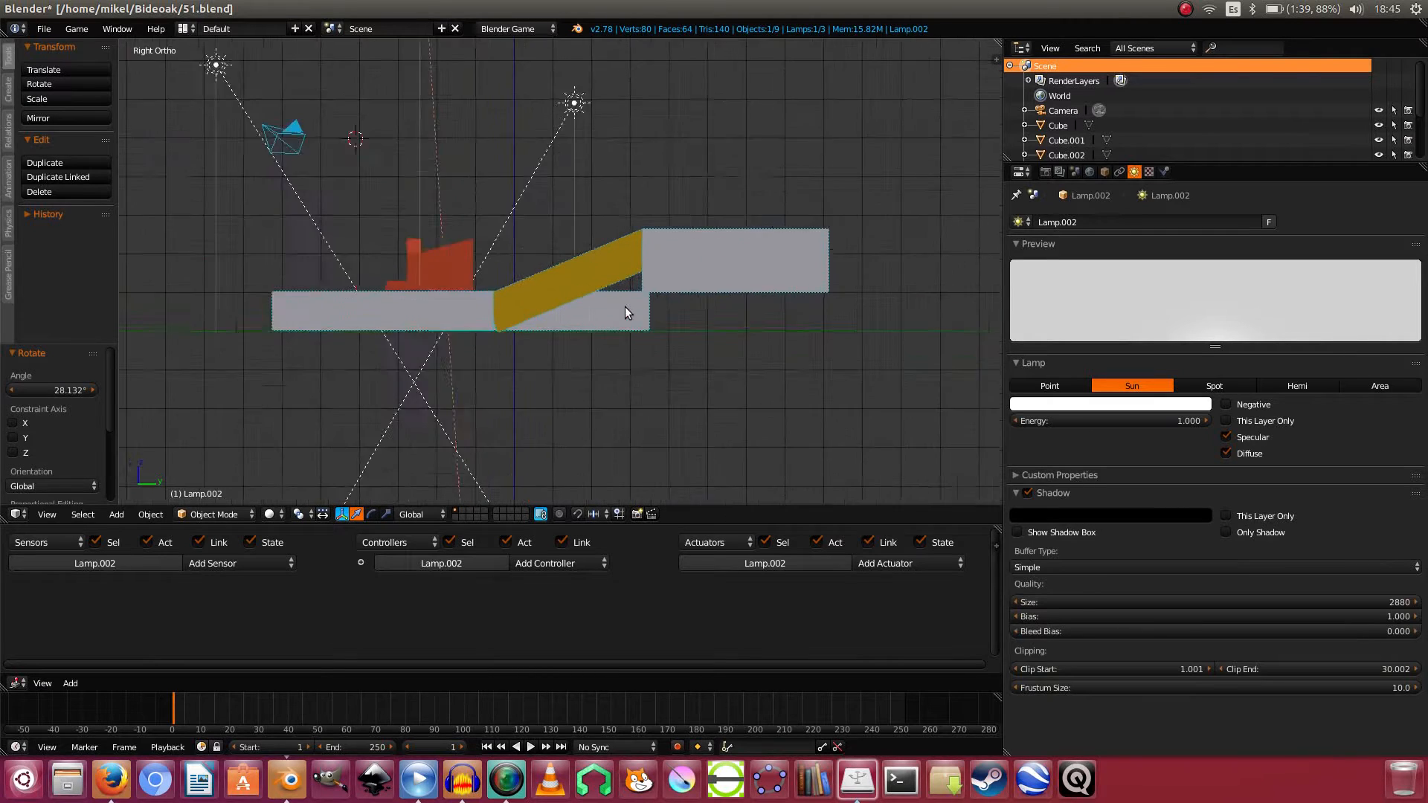
{"action": "middle_click_drag", "start_coordinate": [533, 257], "coordinate": [562, 306]}
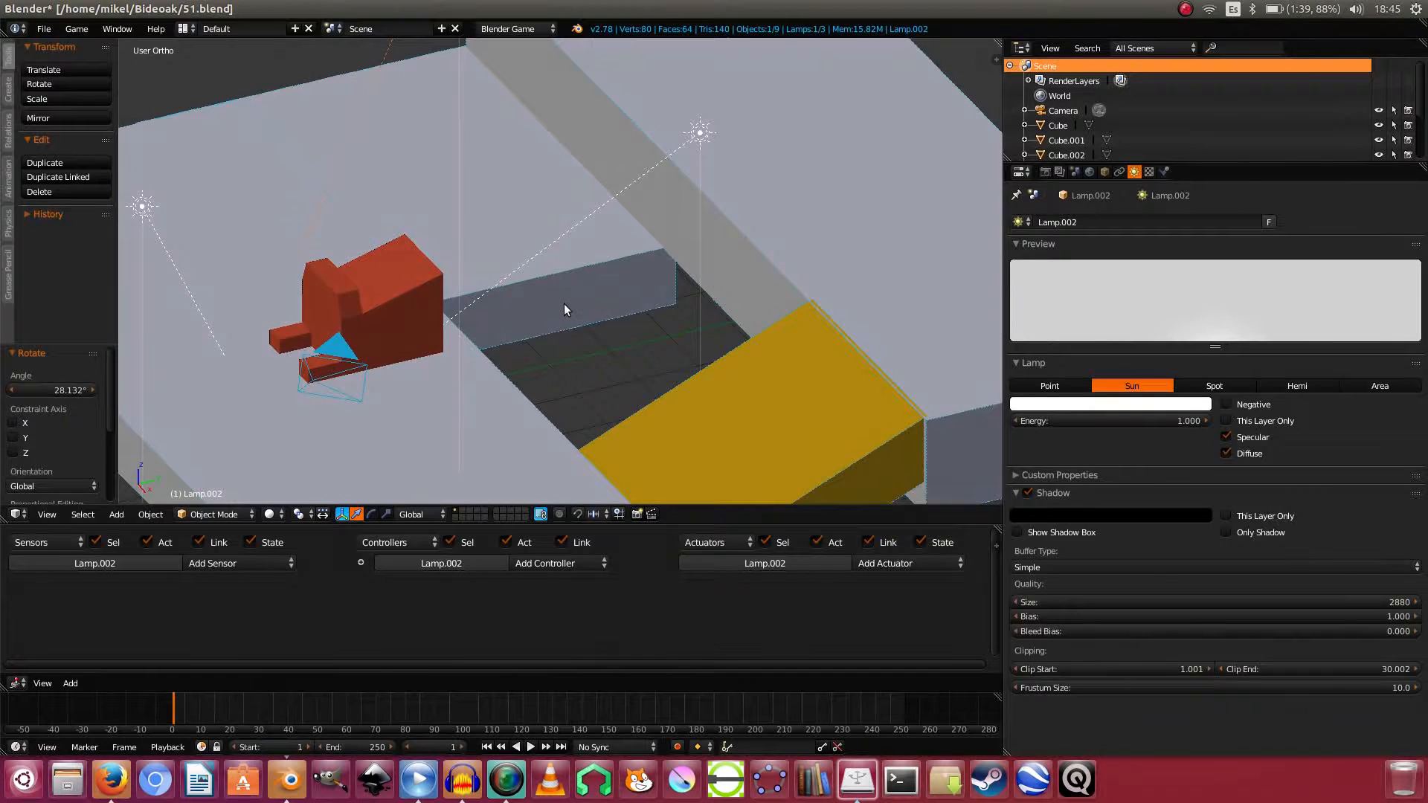
{"action": "key", "text": "p"}
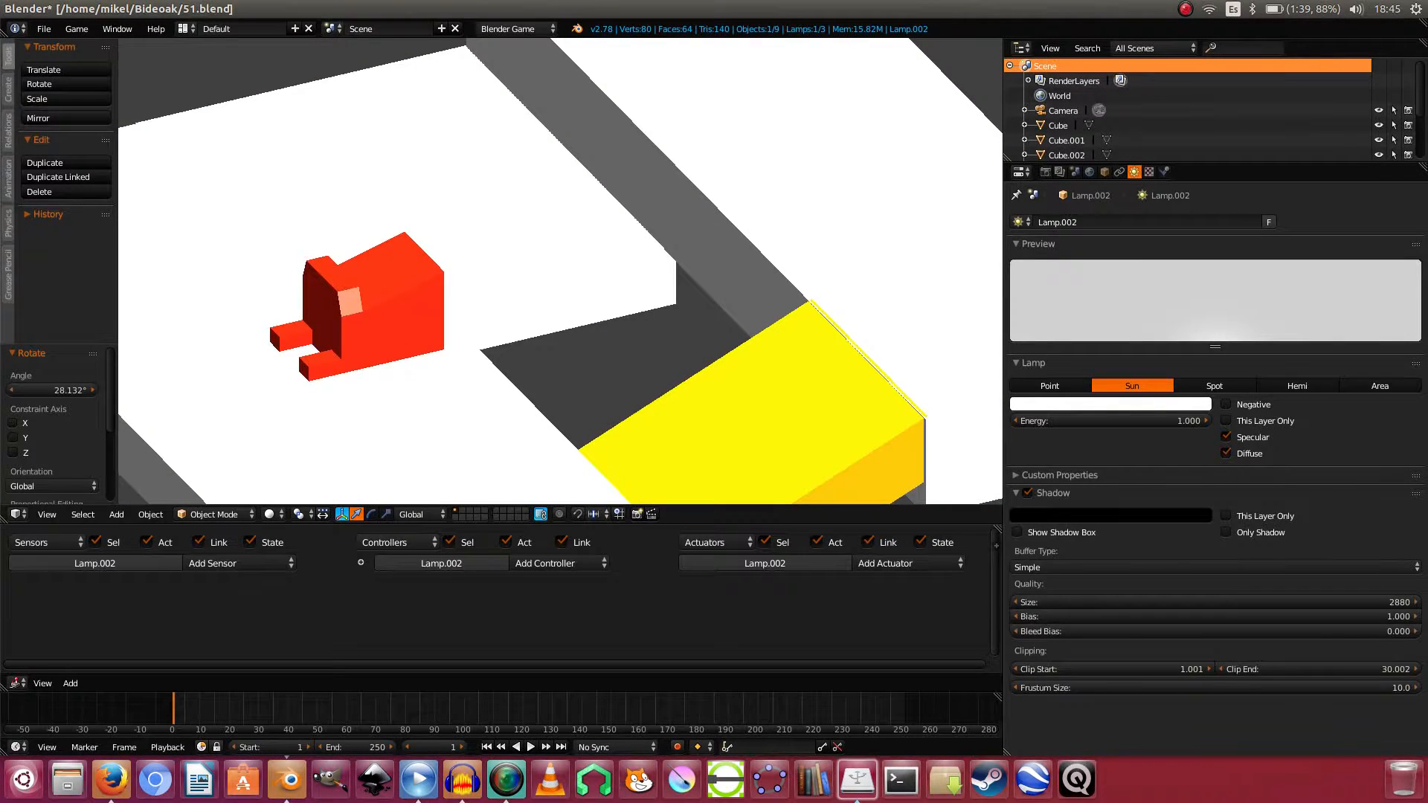
{"action": "key", "text": "Escape"}
- Delete the sun lamps Lamp.002 and Lamp.001
{"action": "scroll", "coordinate": [564, 306], "scroll_direction": "down", "scroll_amount": 6}
{"action": "middle_click_drag", "start_coordinate": [563, 316], "coordinate": [547, 310]}
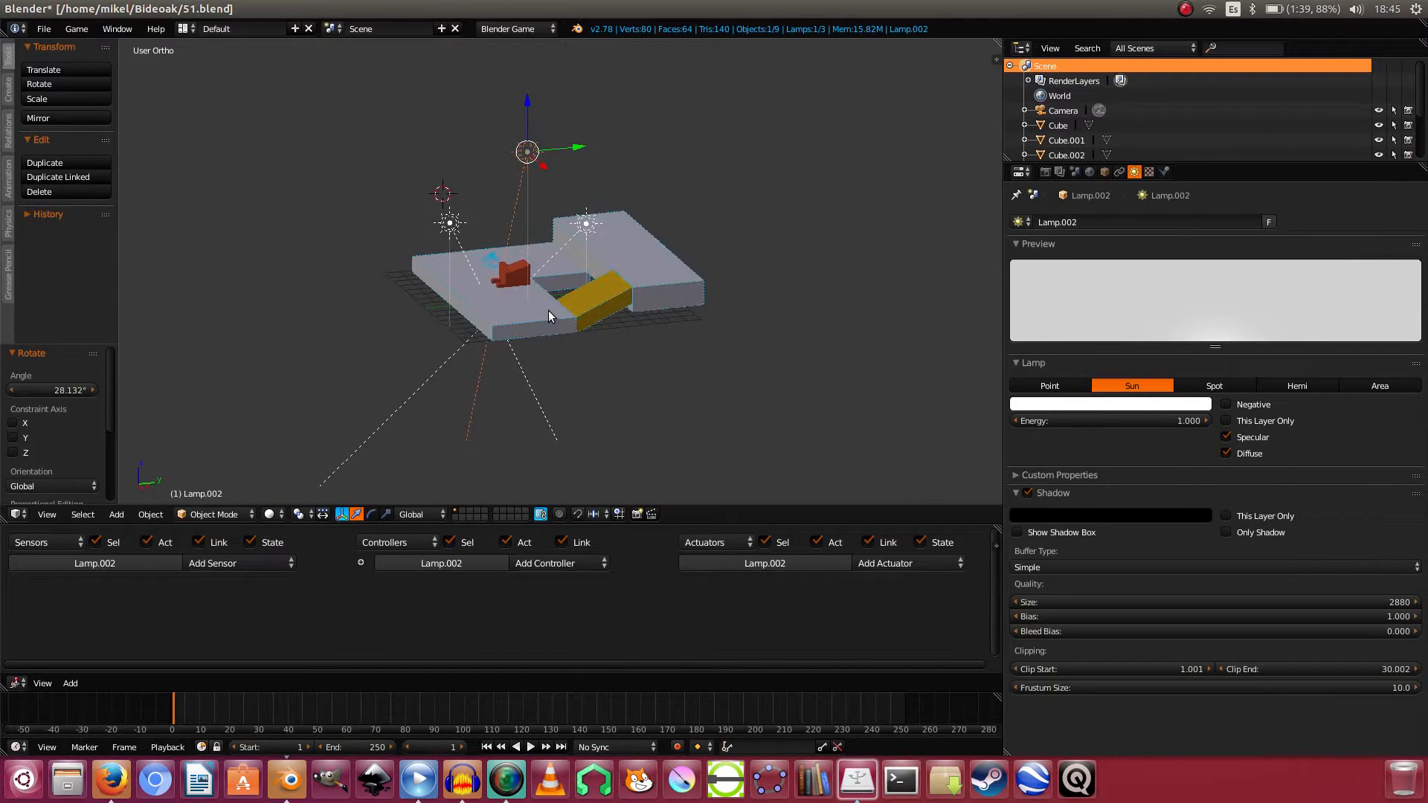
{"action": "key", "text": "x"}
{"action": "left_click", "coordinate": [555, 188]}
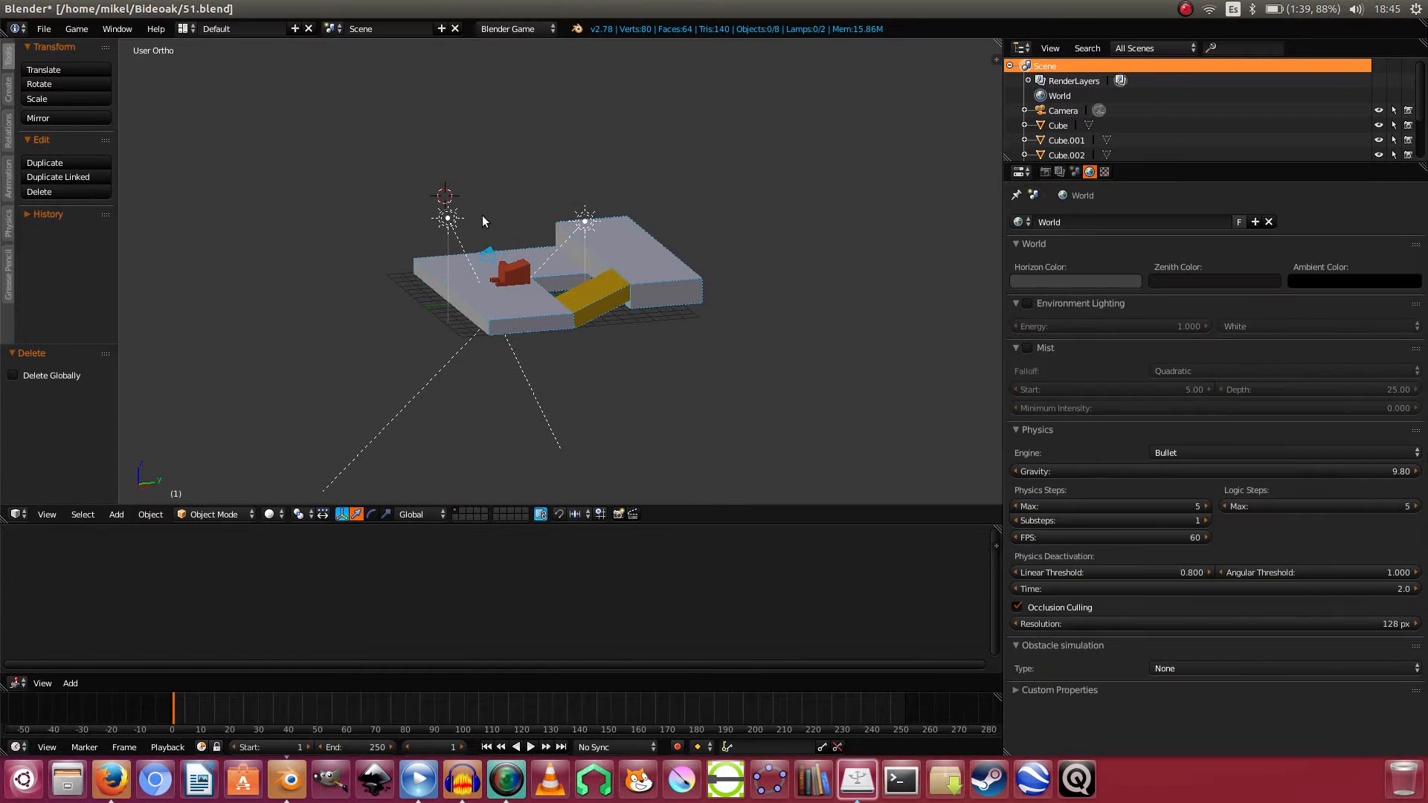
{"action": "right_click", "coordinate": [447, 218]}
{"action": "key", "text": "x"}
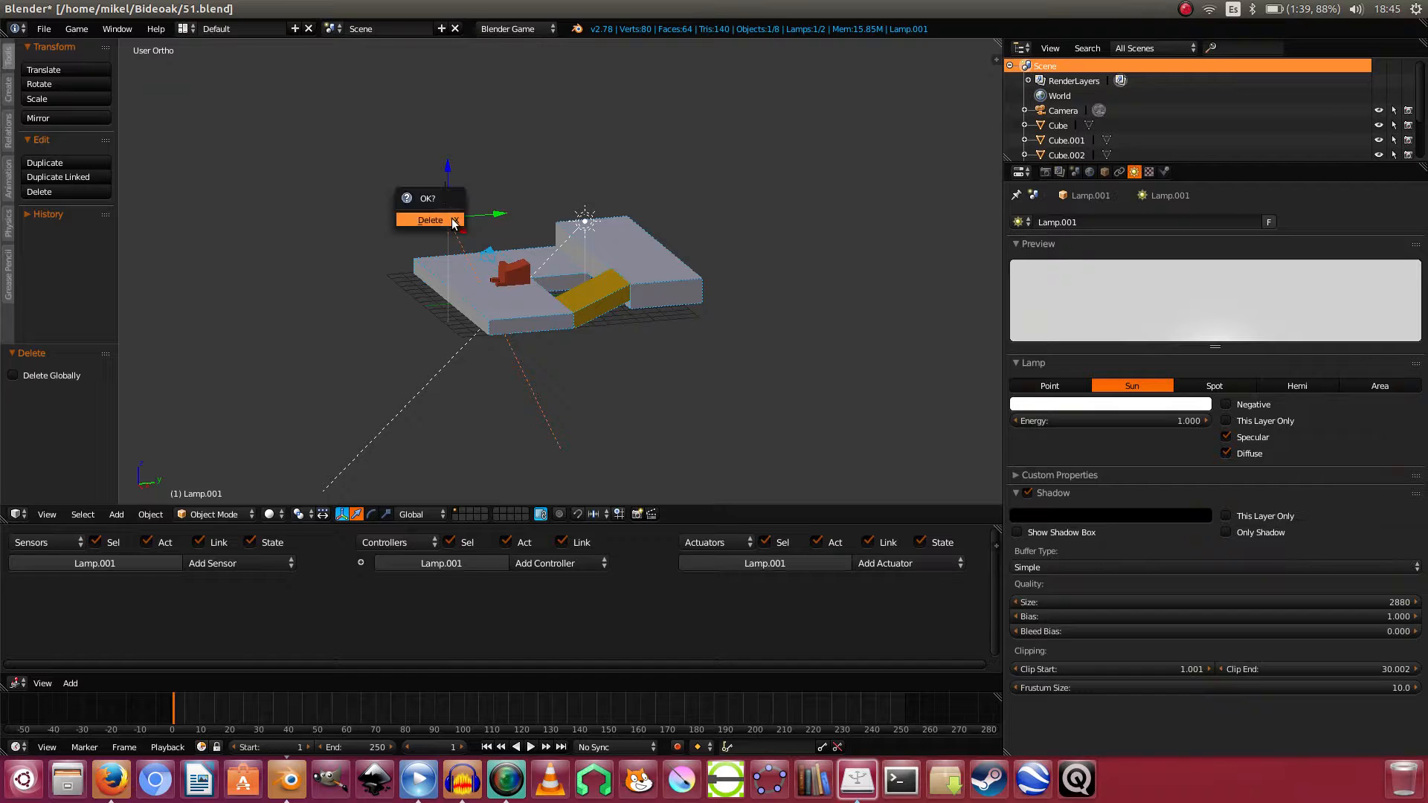
{"action": "left_click", "coordinate": [453, 218]}
- Run the game to check the lighting with the single remaining sun lamp, and stop it
{"action": "scroll", "coordinate": [633, 336], "scroll_direction": "up", "scroll_amount": 5}
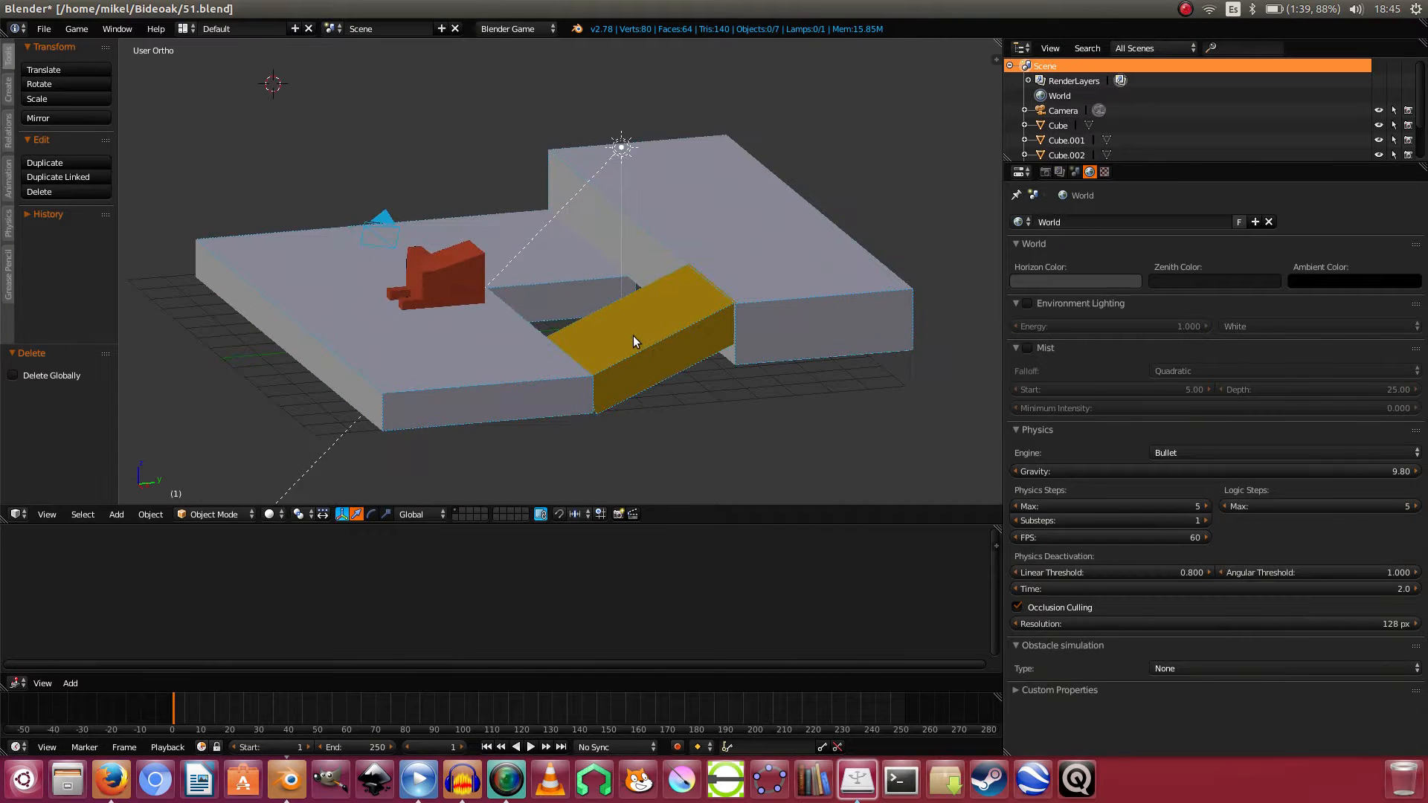
{"action": "key", "text": "p"}
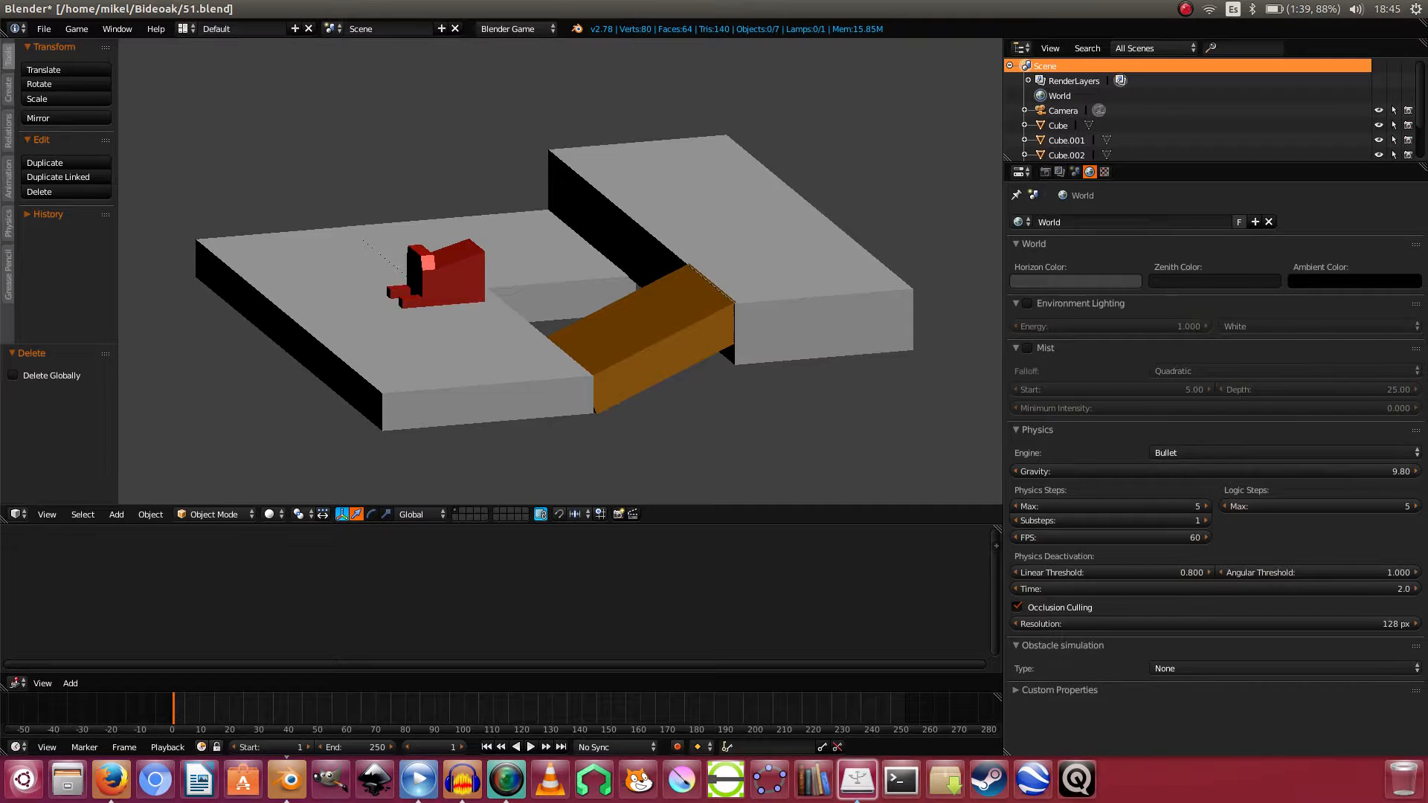
{"action": "key", "text": "Escape"}
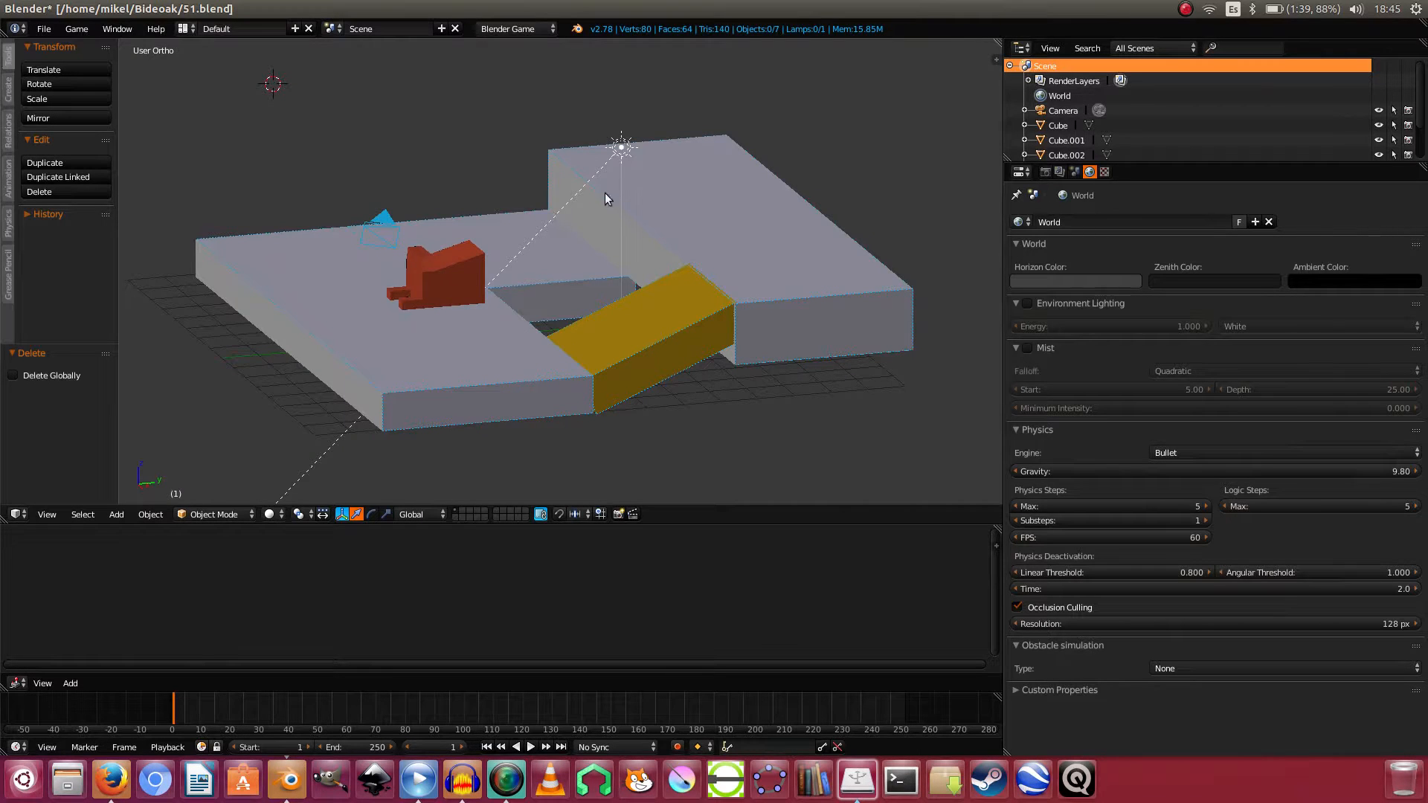
- Duplicate the remaining sun lamp about -3.17 along X, -9.29 along Y and 0.76 along Z, and rotate the copy about -88.5°
{"action": "key", "text": "shift+d"}
{"action": "key", "text": "Escape"}
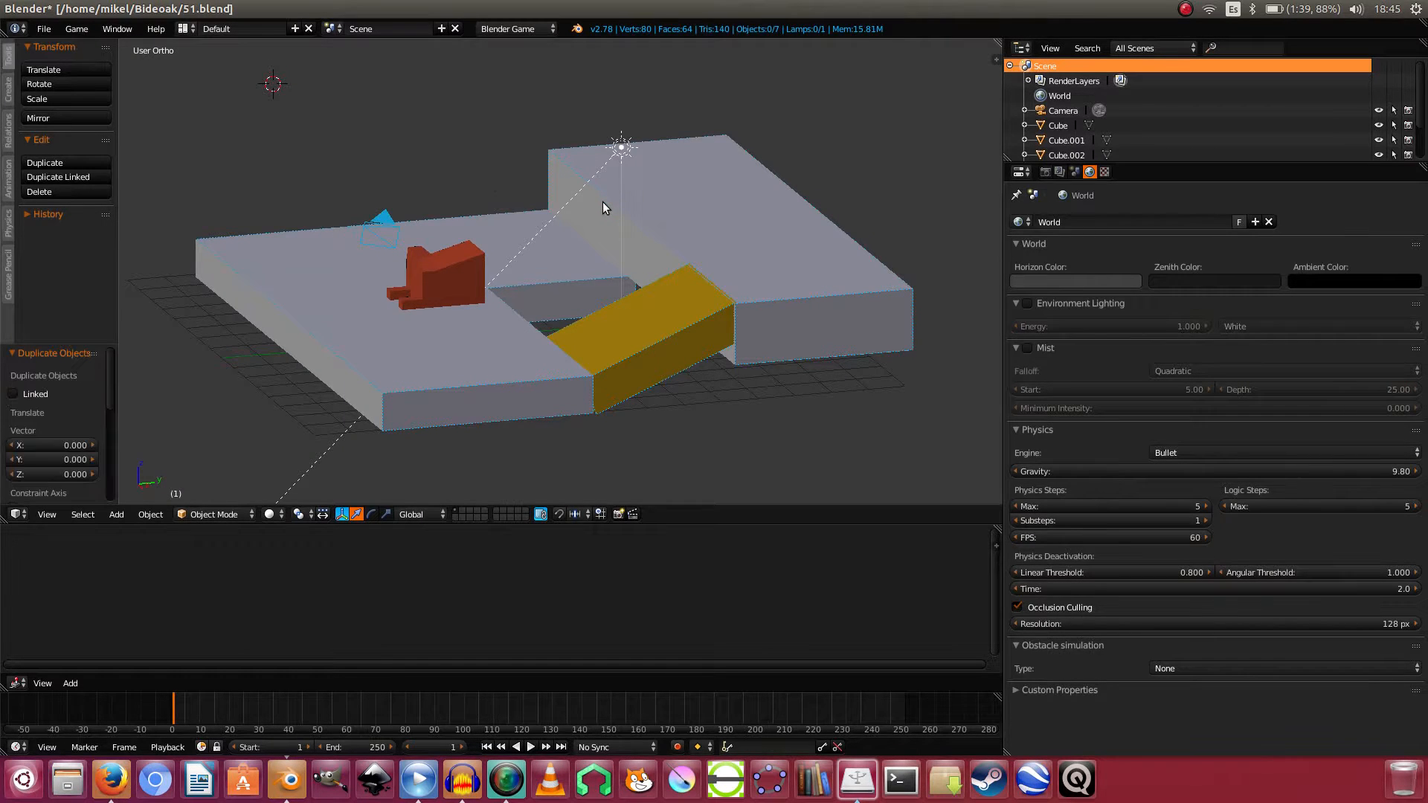
{"action": "right_click", "coordinate": [623, 150]}
{"action": "right_click", "coordinate": [621, 149]}
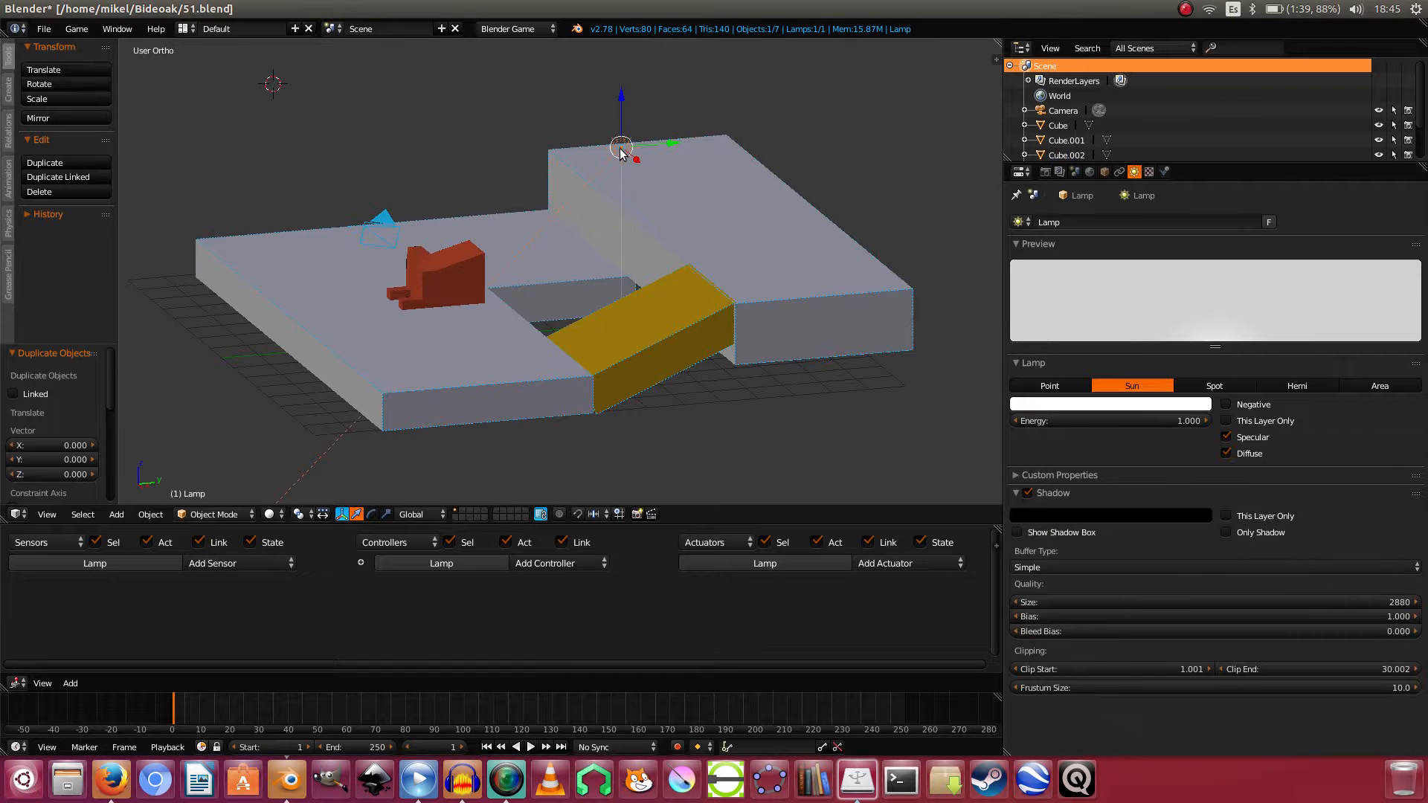
{"action": "key", "text": "shift+d"}
{"action": "left_click", "coordinate": [241, 119]}
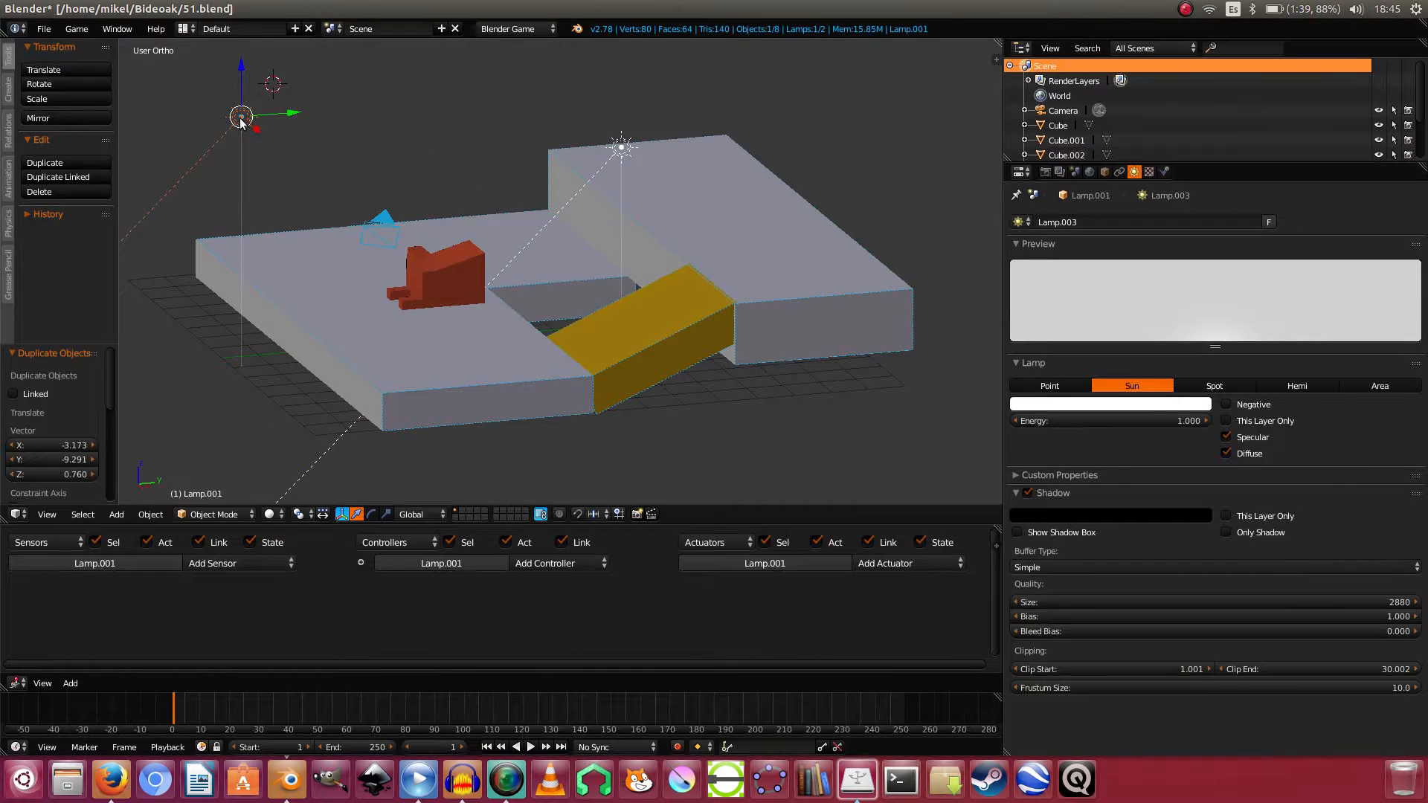
{"action": "key", "text": "r"}
{"action": "left_click", "coordinate": [320, 133]}
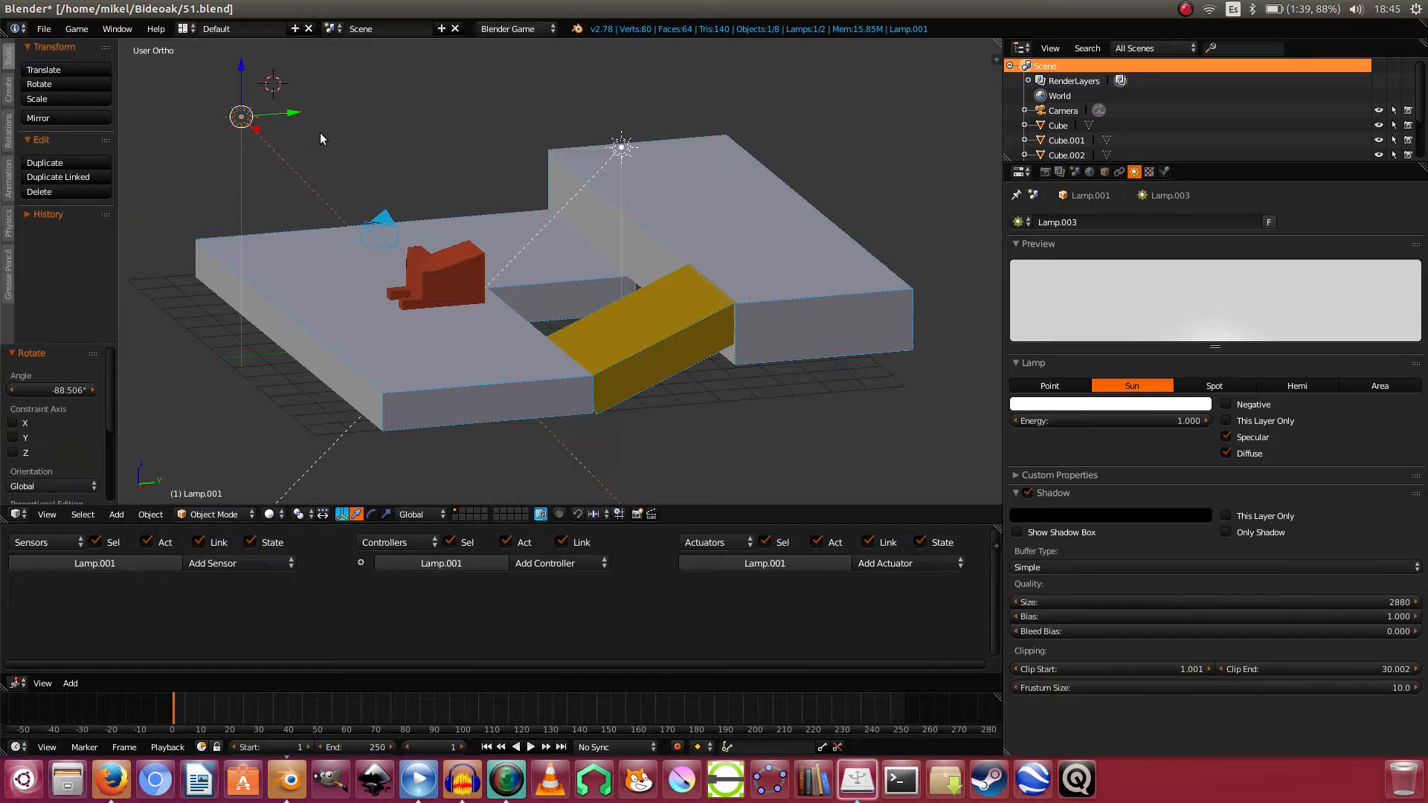
- Run the game to check the lighting with two opposing sun lamps, and stop it
{"action": "key", "text": "p"}
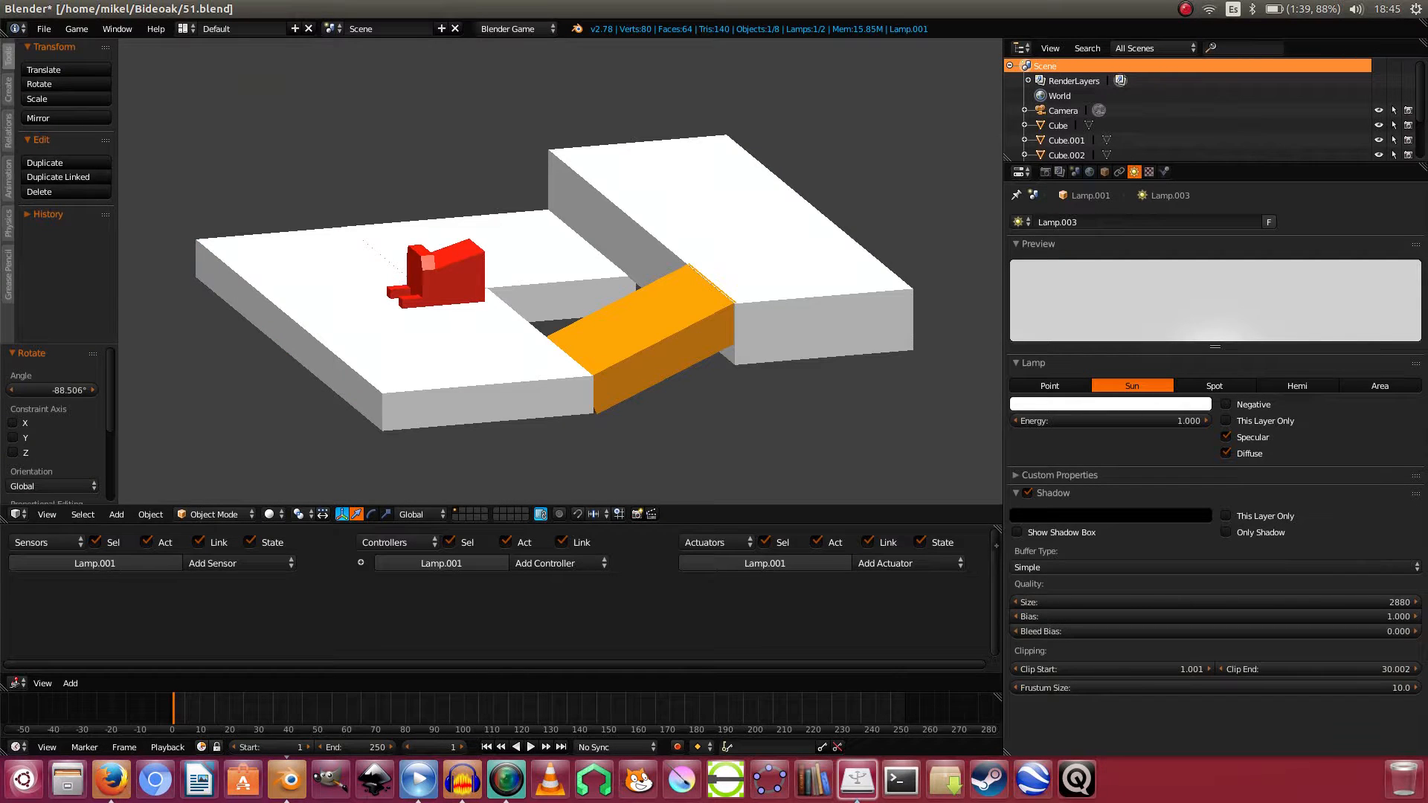
{"action": "key", "text": "Escape"}
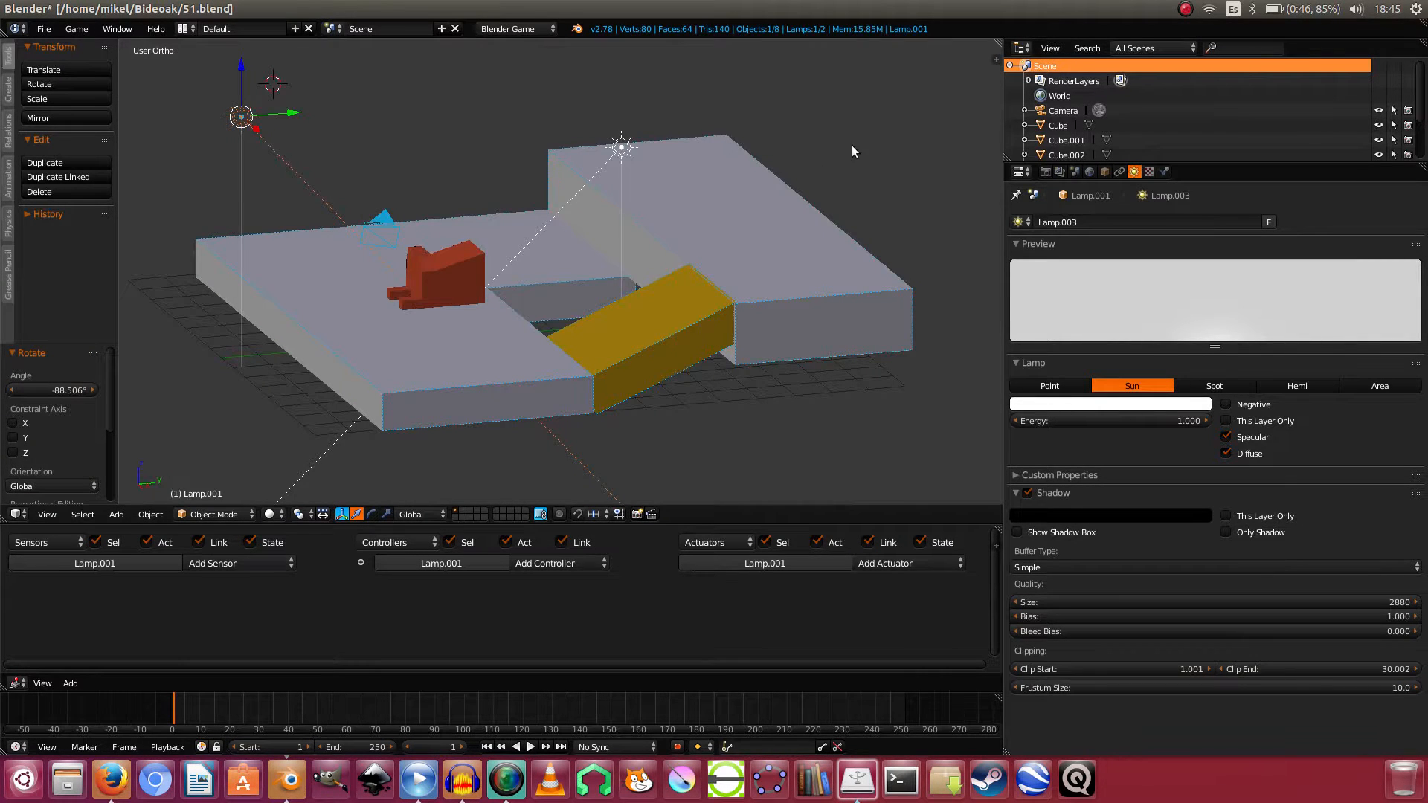
{"action": "left_click", "coordinate": [1185, 9]}
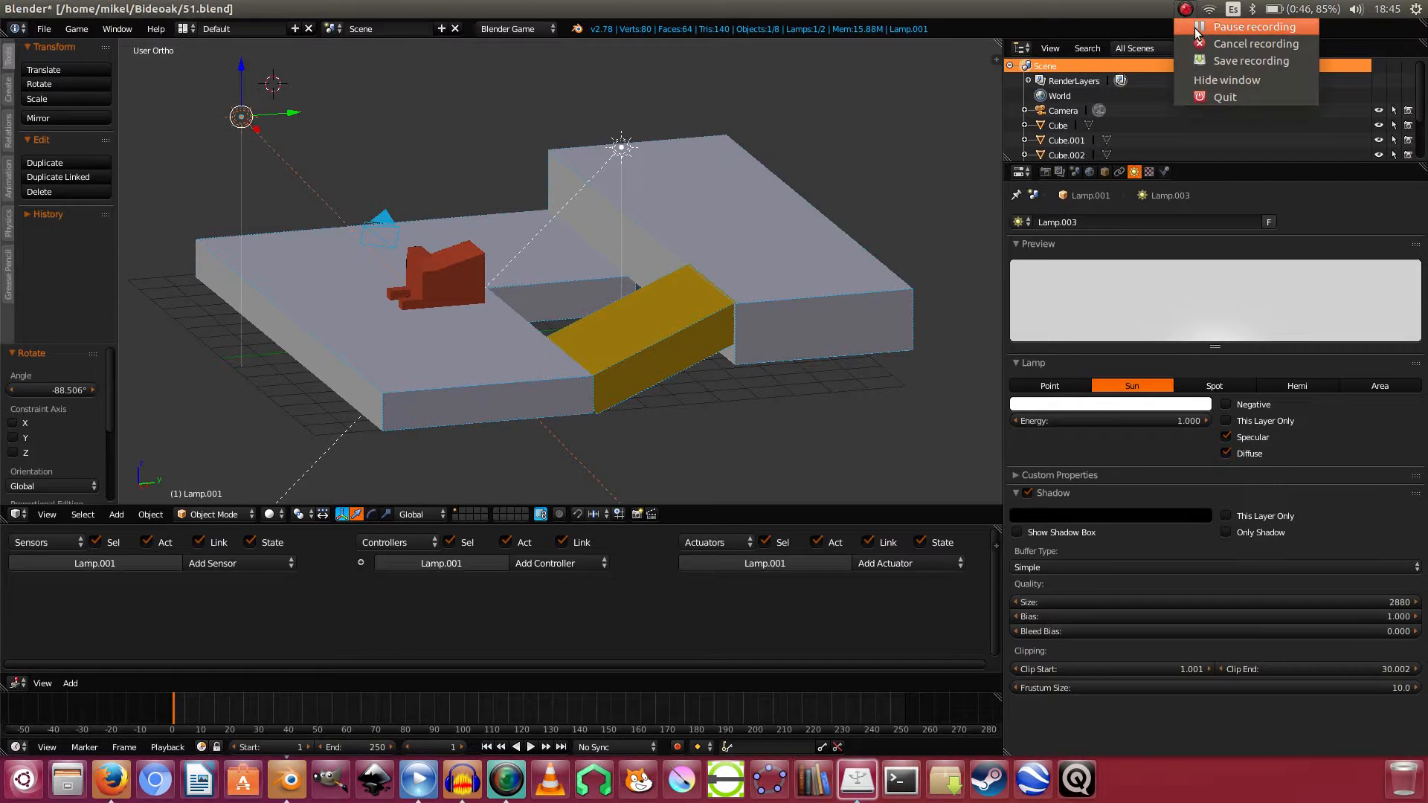
{"action": "left_click", "coordinate": [1195, 29]}
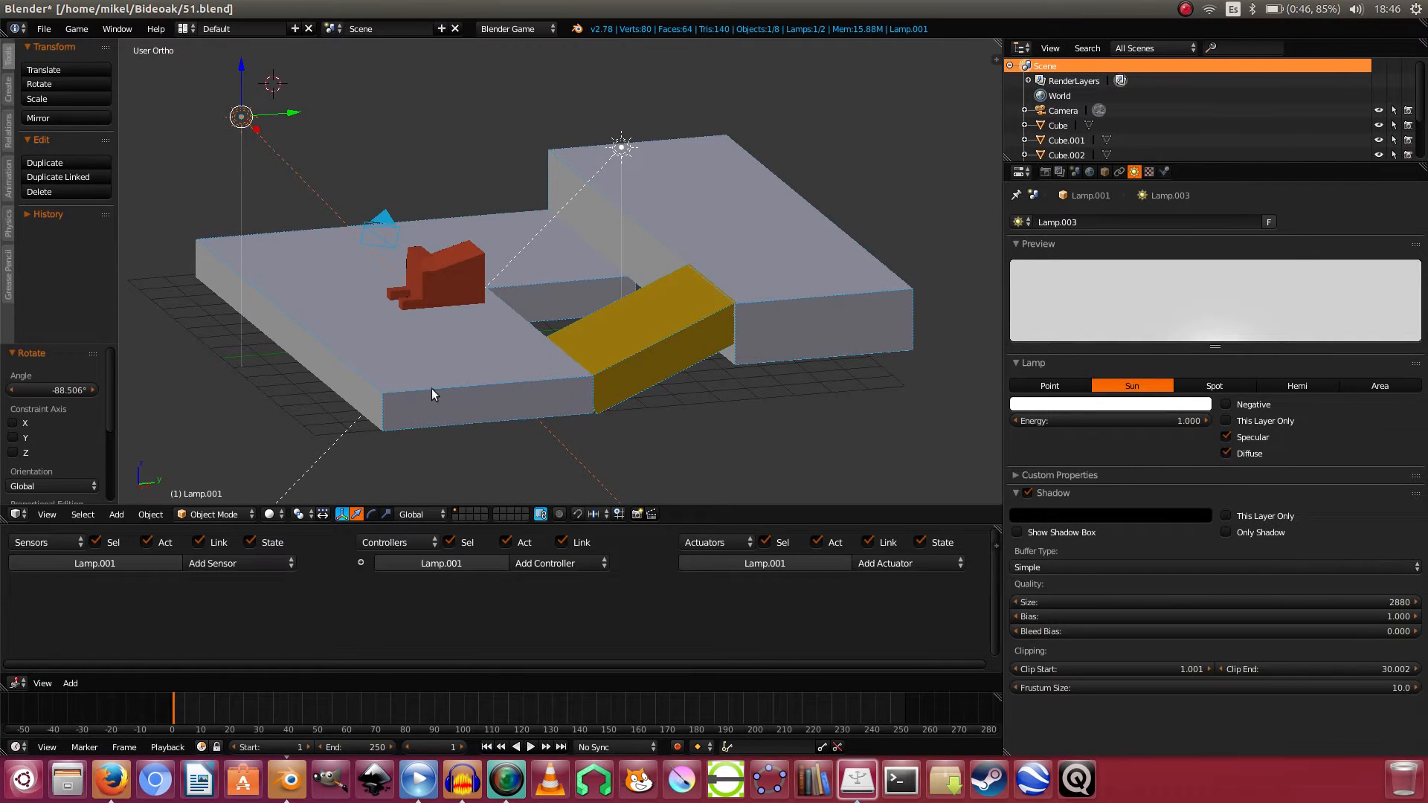
- Add a cube mesh and move it about -3.46 along Z and 2.88 along X onto the lower platform
{"action": "right_click", "coordinate": [444, 365]}
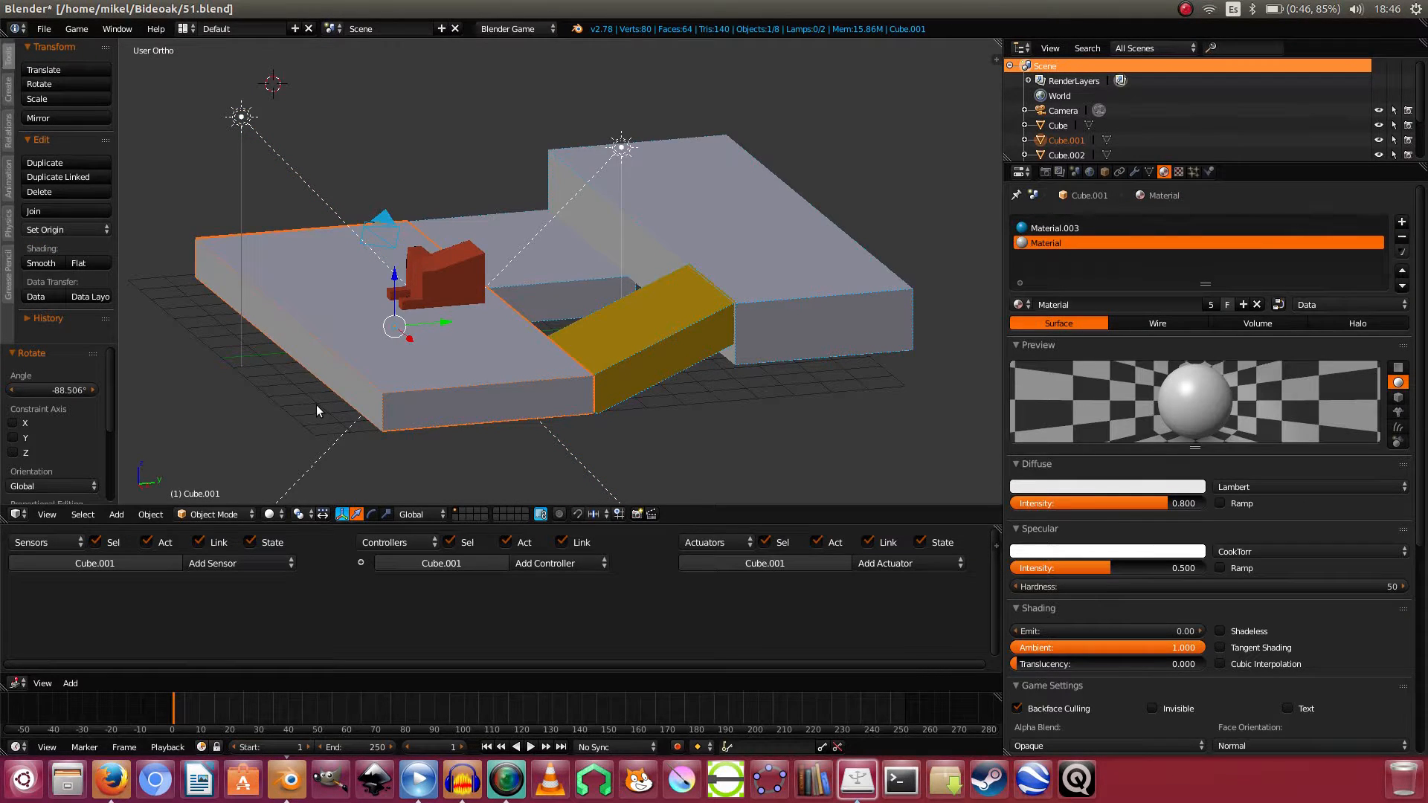
{"action": "key", "text": "a"}
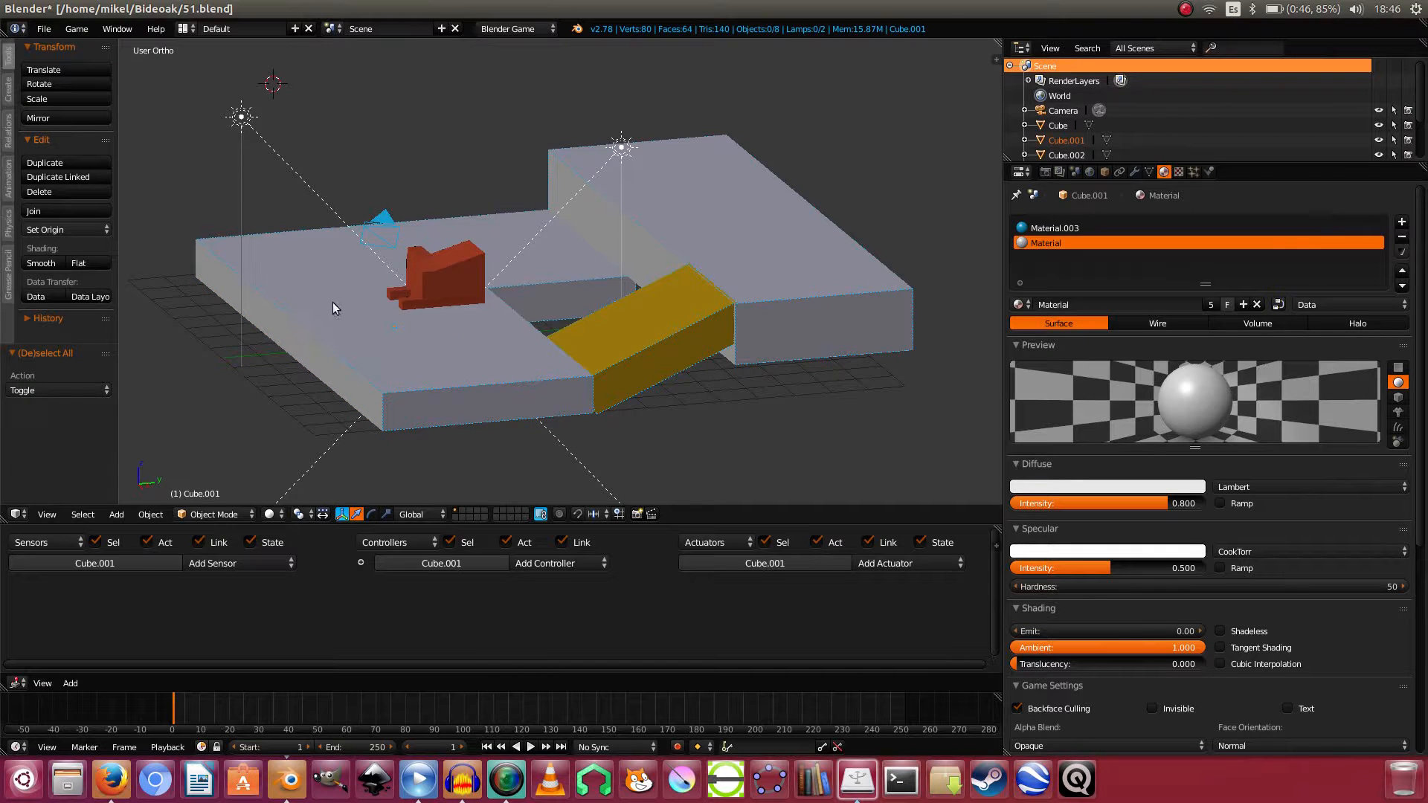
{"action": "key", "text": "shift+a"}
{"action": "mouse_move", "coordinate": [335, 307]}
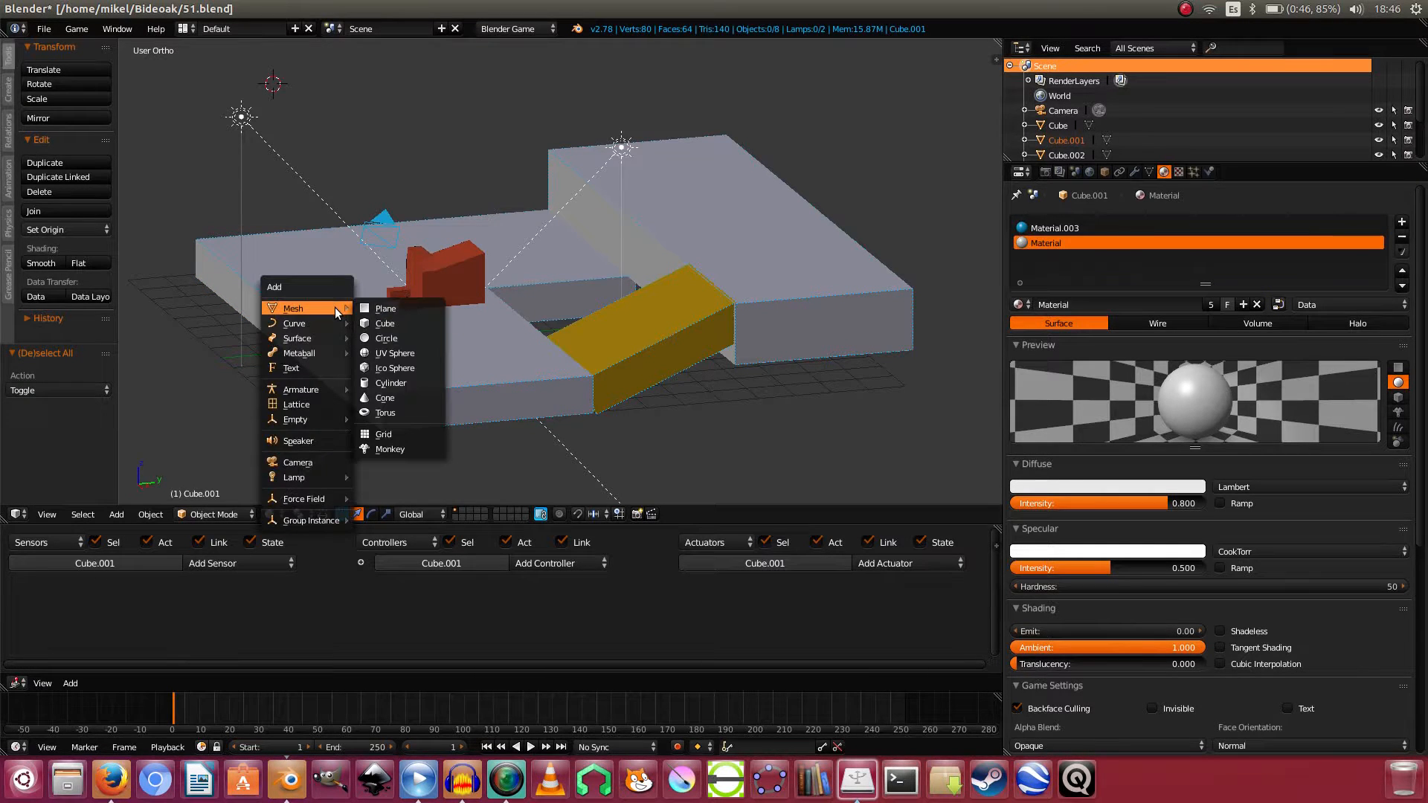
{"action": "left_click", "coordinate": [396, 322]}
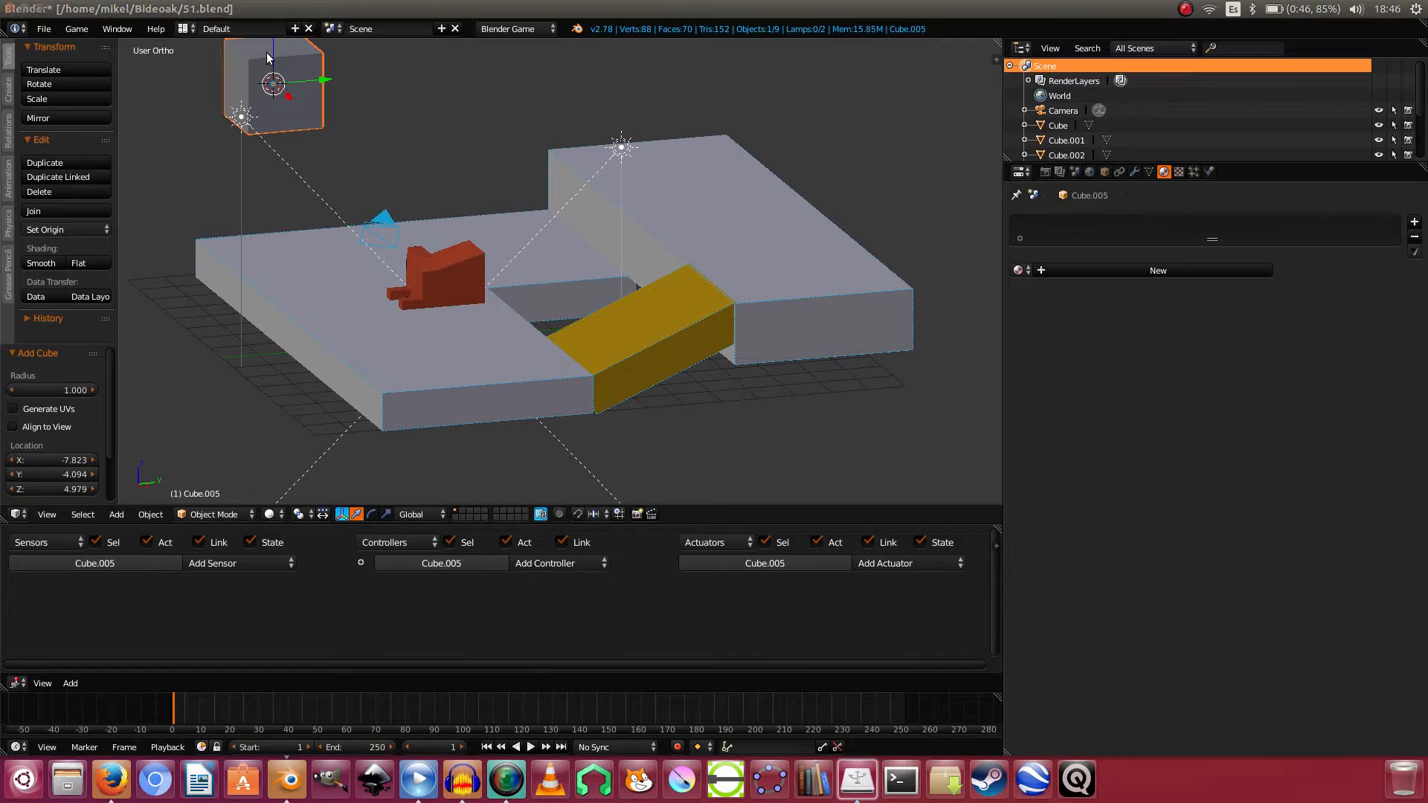
{"action": "key", "text": "g"}
{"action": "key", "text": "z"}
{"action": "left_click", "coordinate": [264, 183]}
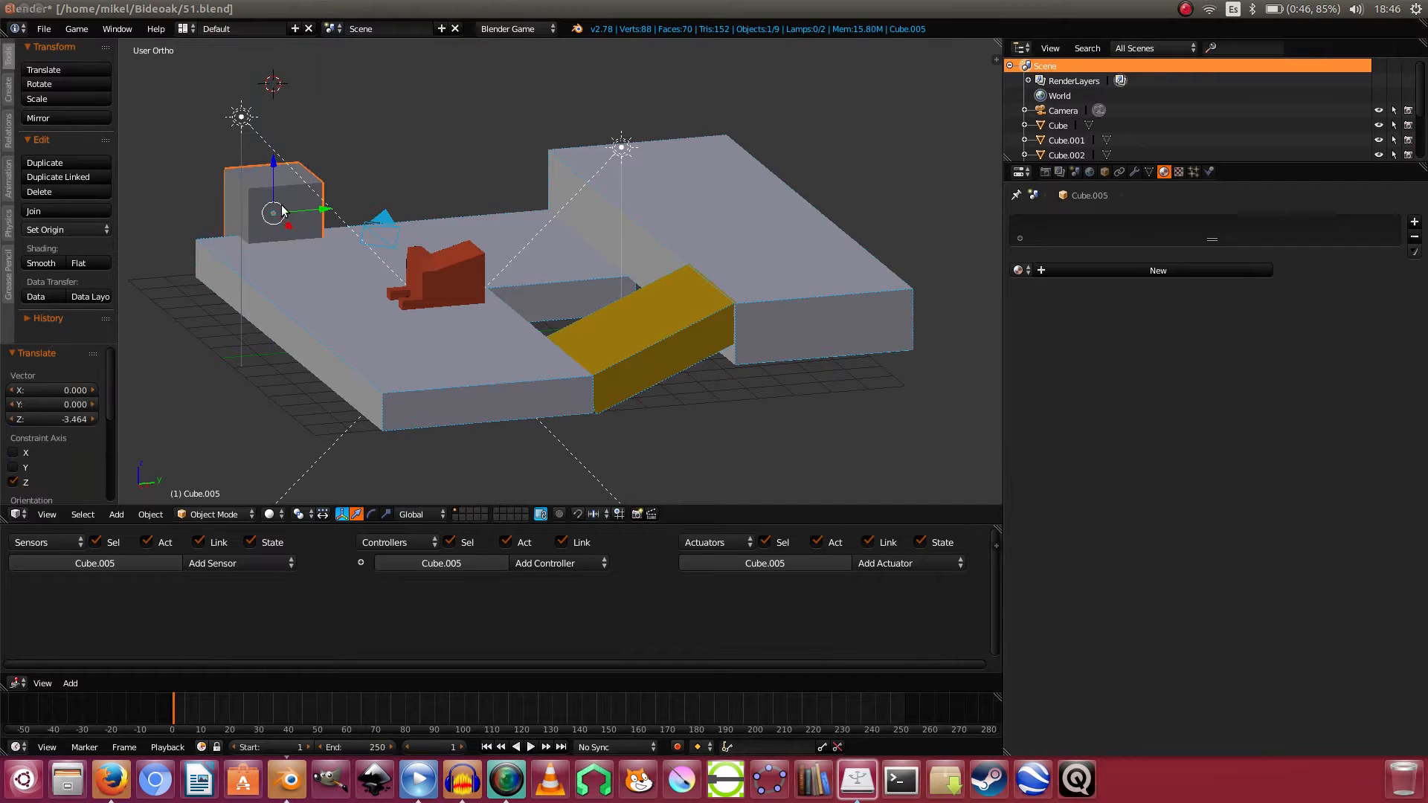
{"action": "left_click_drag", "start_coordinate": [290, 225], "coordinate": [309, 265]}
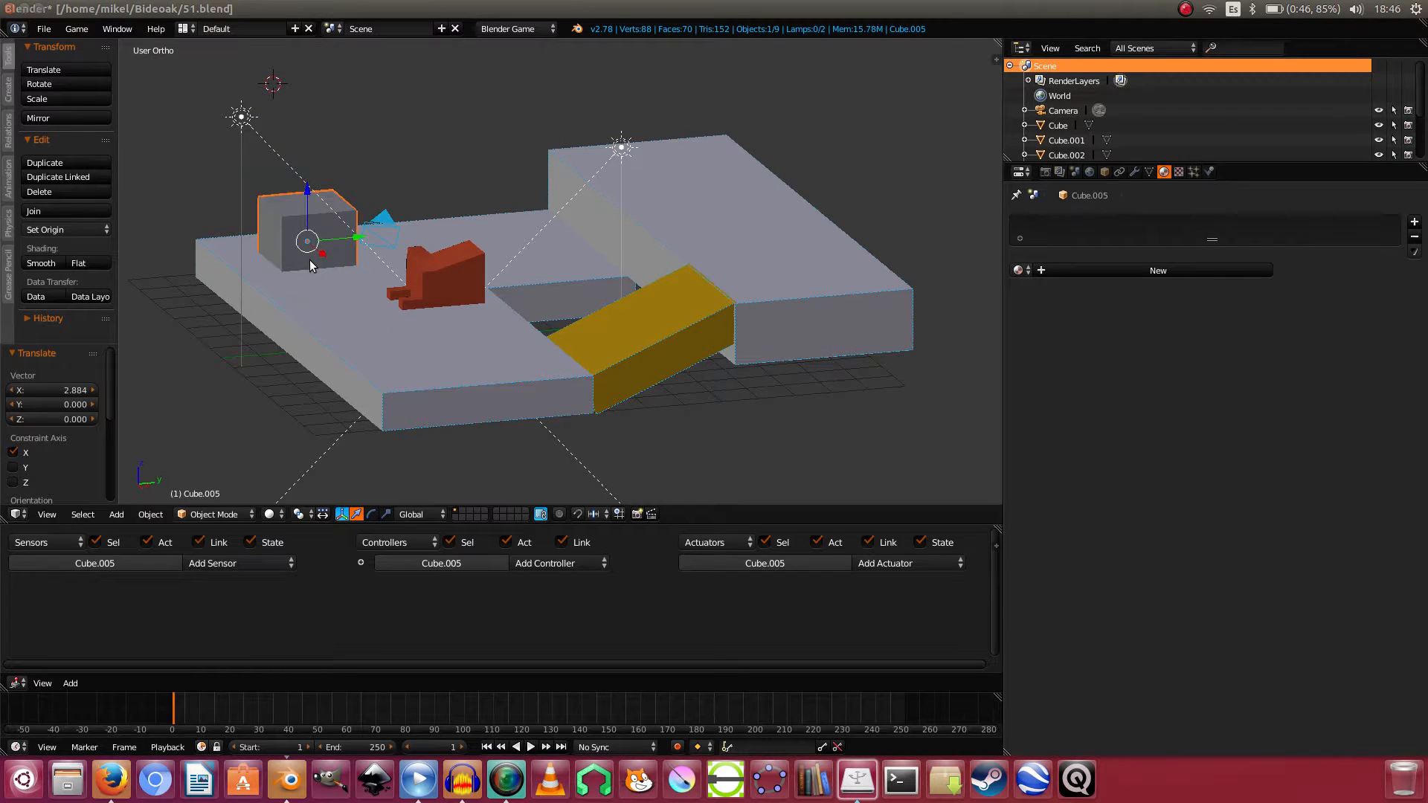
- Scale the new cube into a long flat slab: about 2.26 overall, 0.1 along Z and 4.2 along X
{"action": "key", "text": "s"}
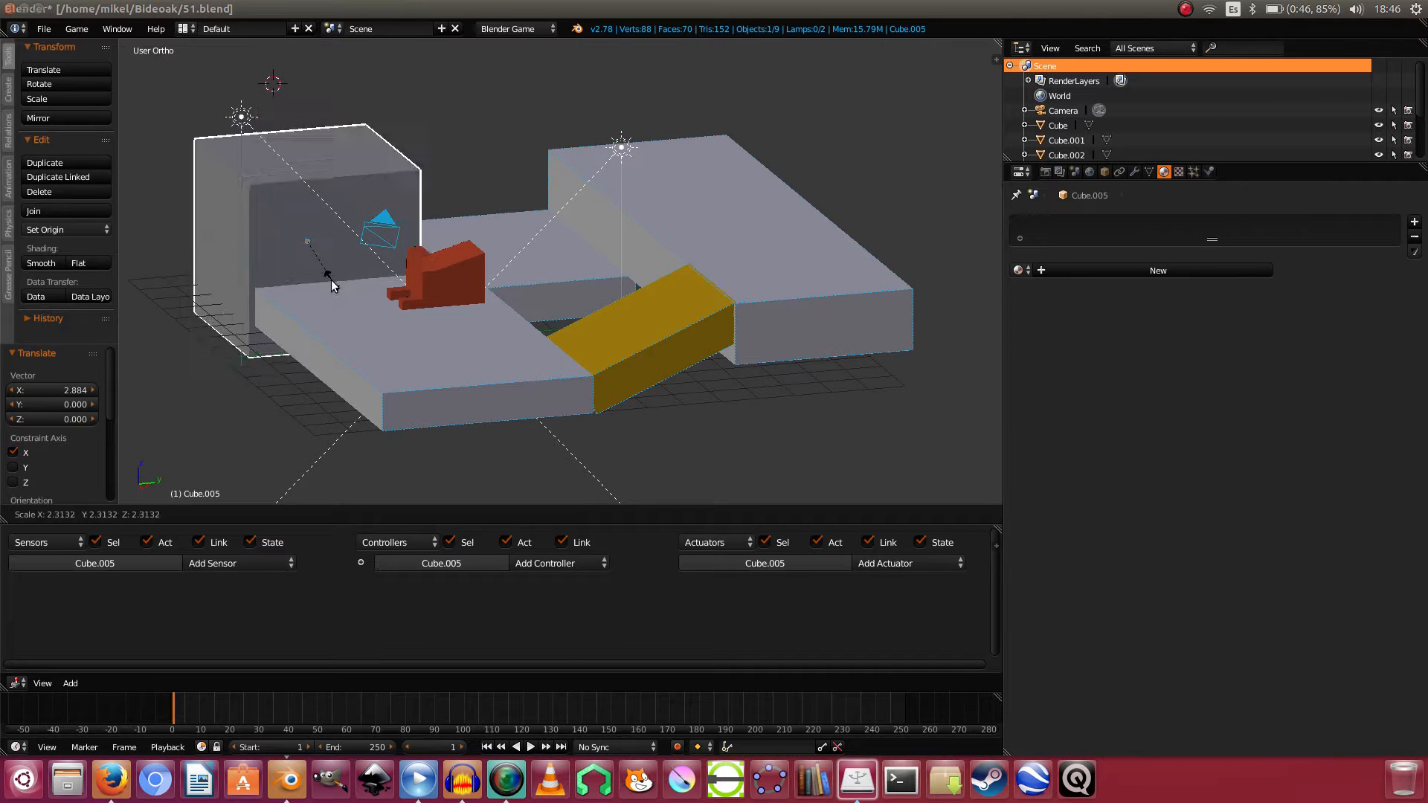
{"action": "left_click", "coordinate": [331, 279]}
{"action": "key", "text": "s"}
{"action": "key", "text": "z"}
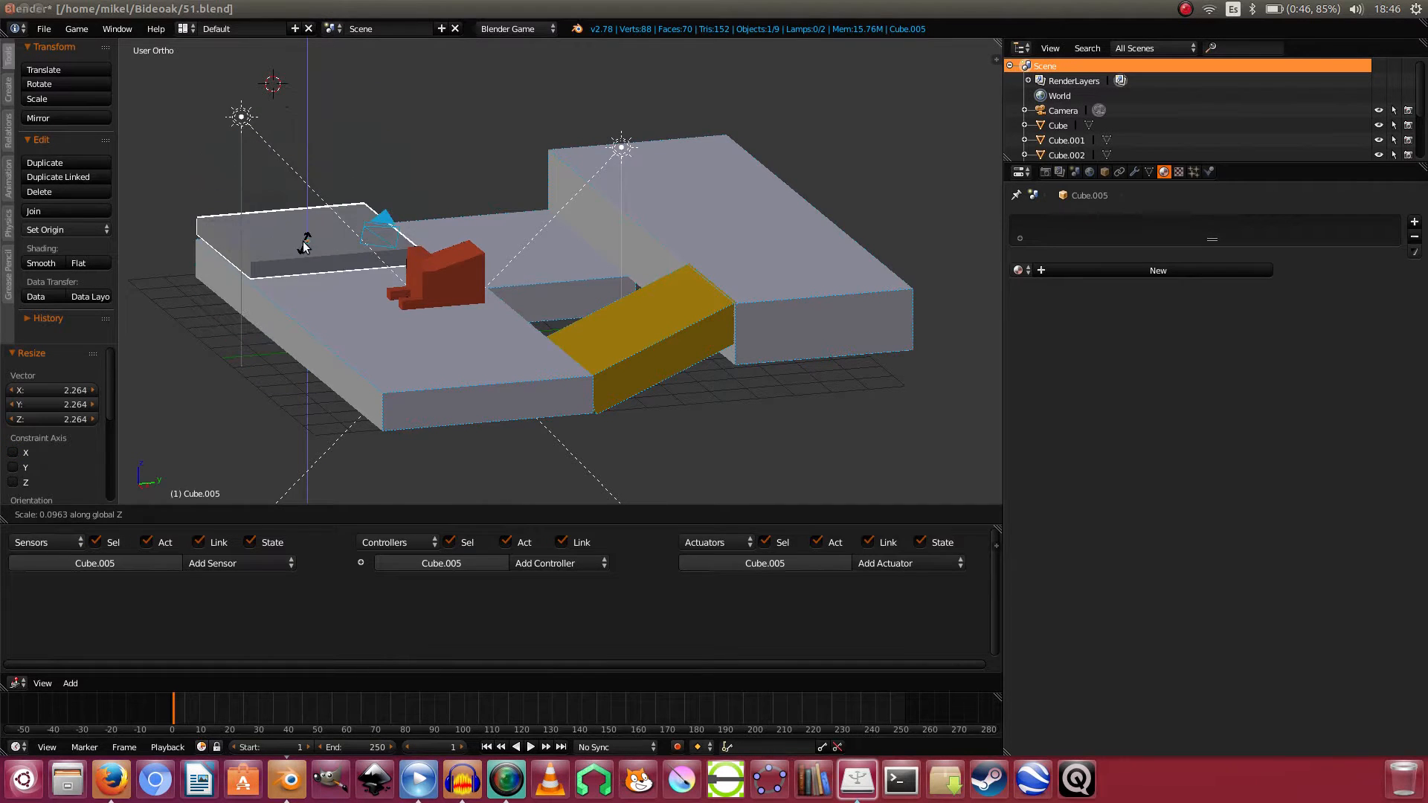
{"action": "left_click", "coordinate": [305, 246]}
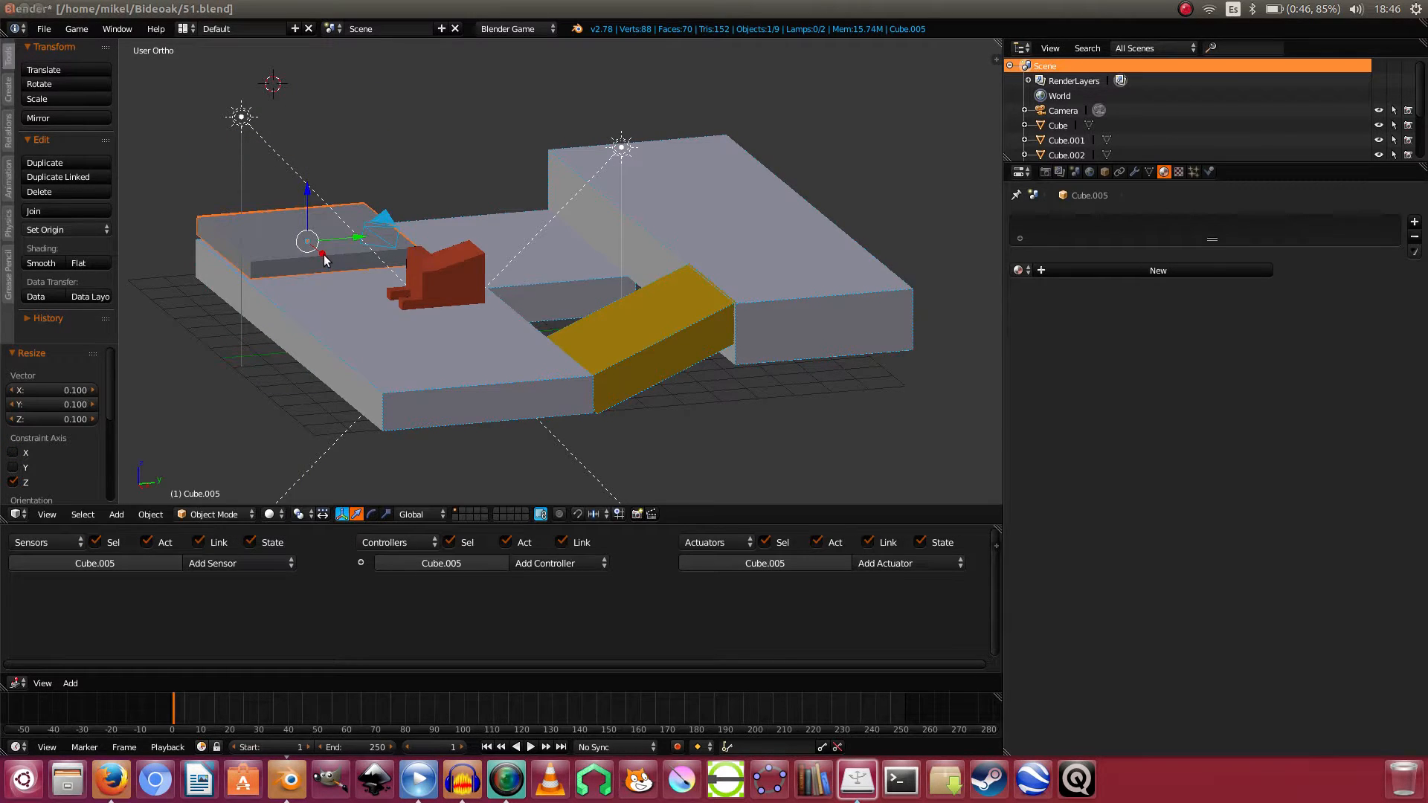
{"action": "key", "text": "s"}
{"action": "key", "text": "x"}
{"action": "left_click", "coordinate": [365, 295]}
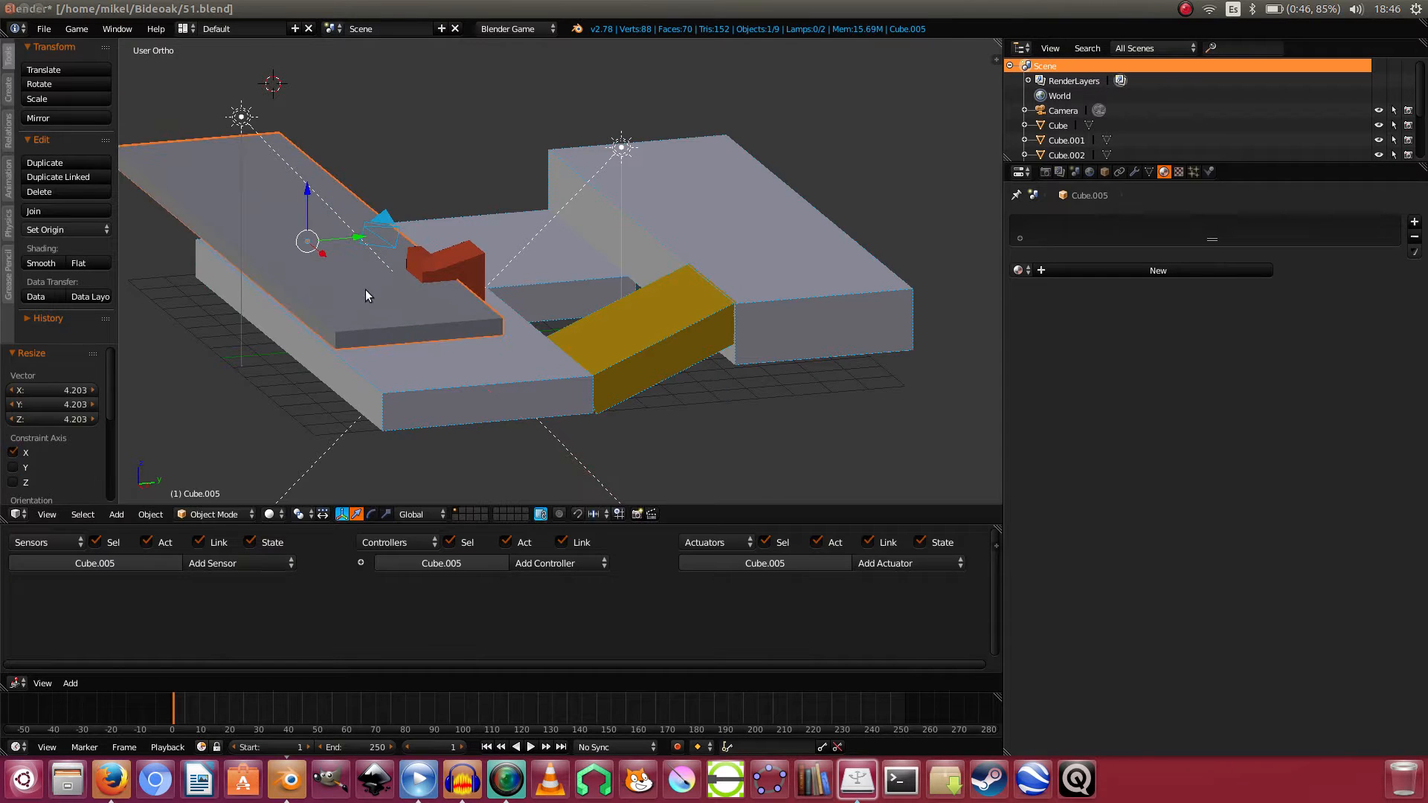
- Move the slab about 5.31 along X, -4.75 along Y and -1 along Z, beside the lower platform's outer edge
{"action": "key", "text": "g"}
{"action": "key", "text": "x"}
{"action": "left_click", "coordinate": [368, 316]}
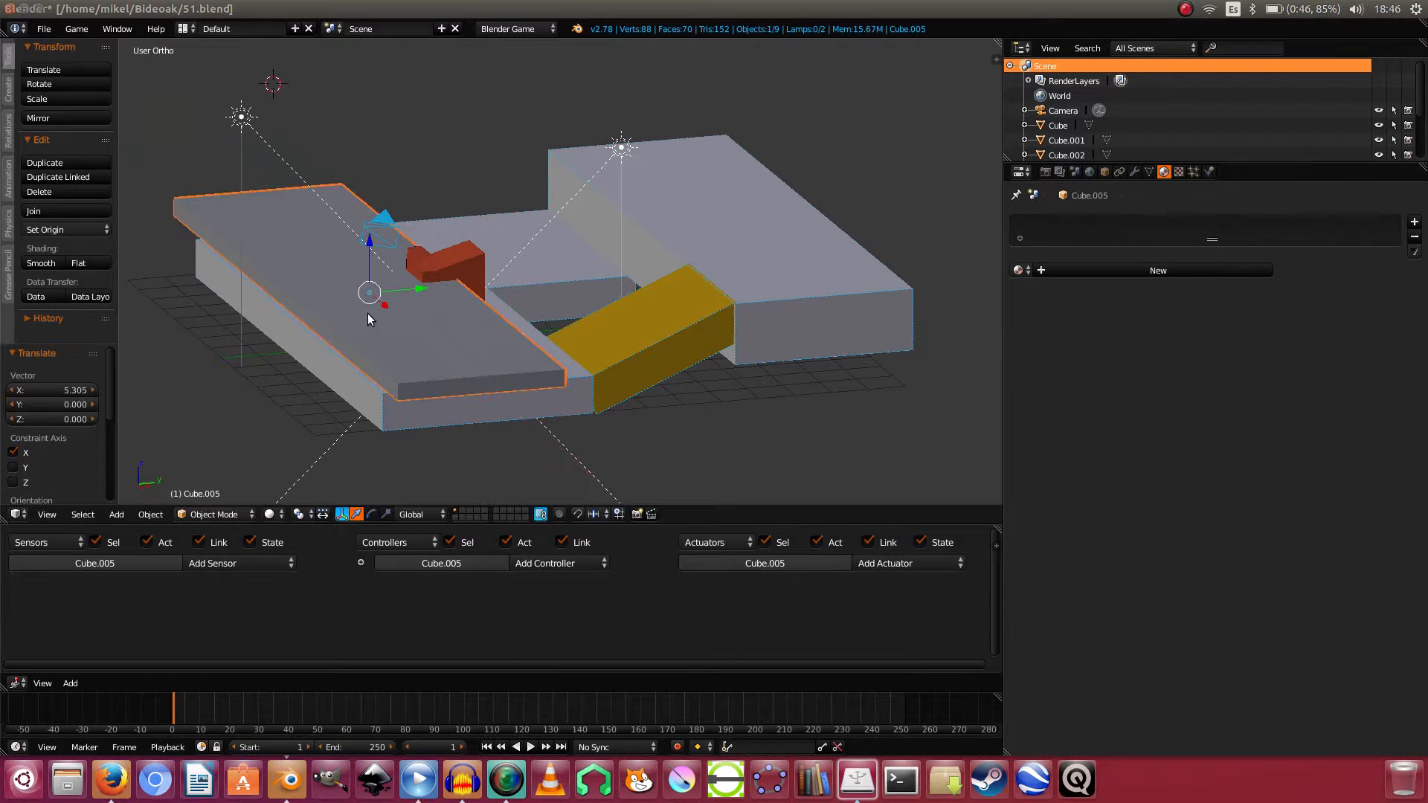
{"action": "key", "text": "g"}
{"action": "key", "text": "y"}
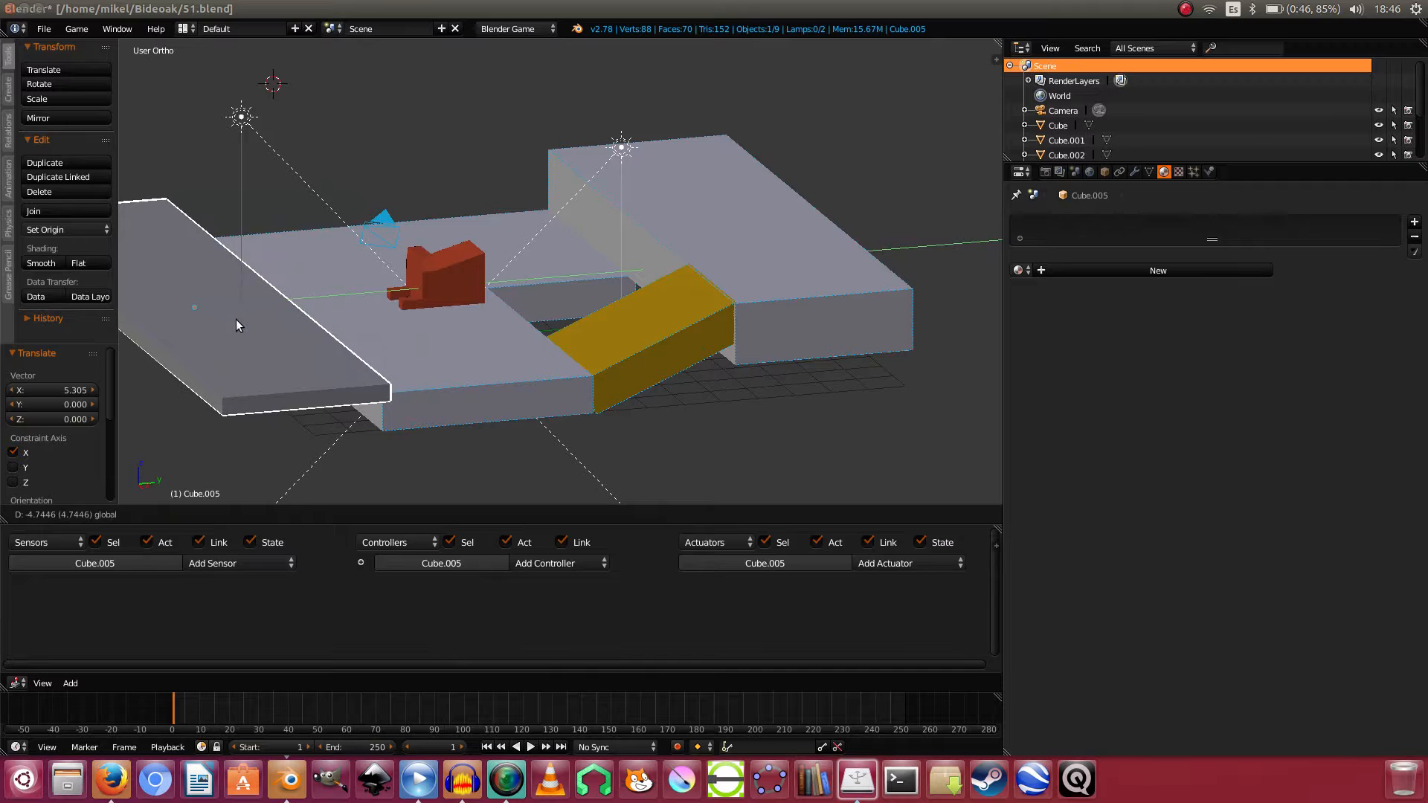
{"action": "left_click", "coordinate": [235, 320]}
{"action": "key", "text": "g"}
{"action": "key", "text": "z"}
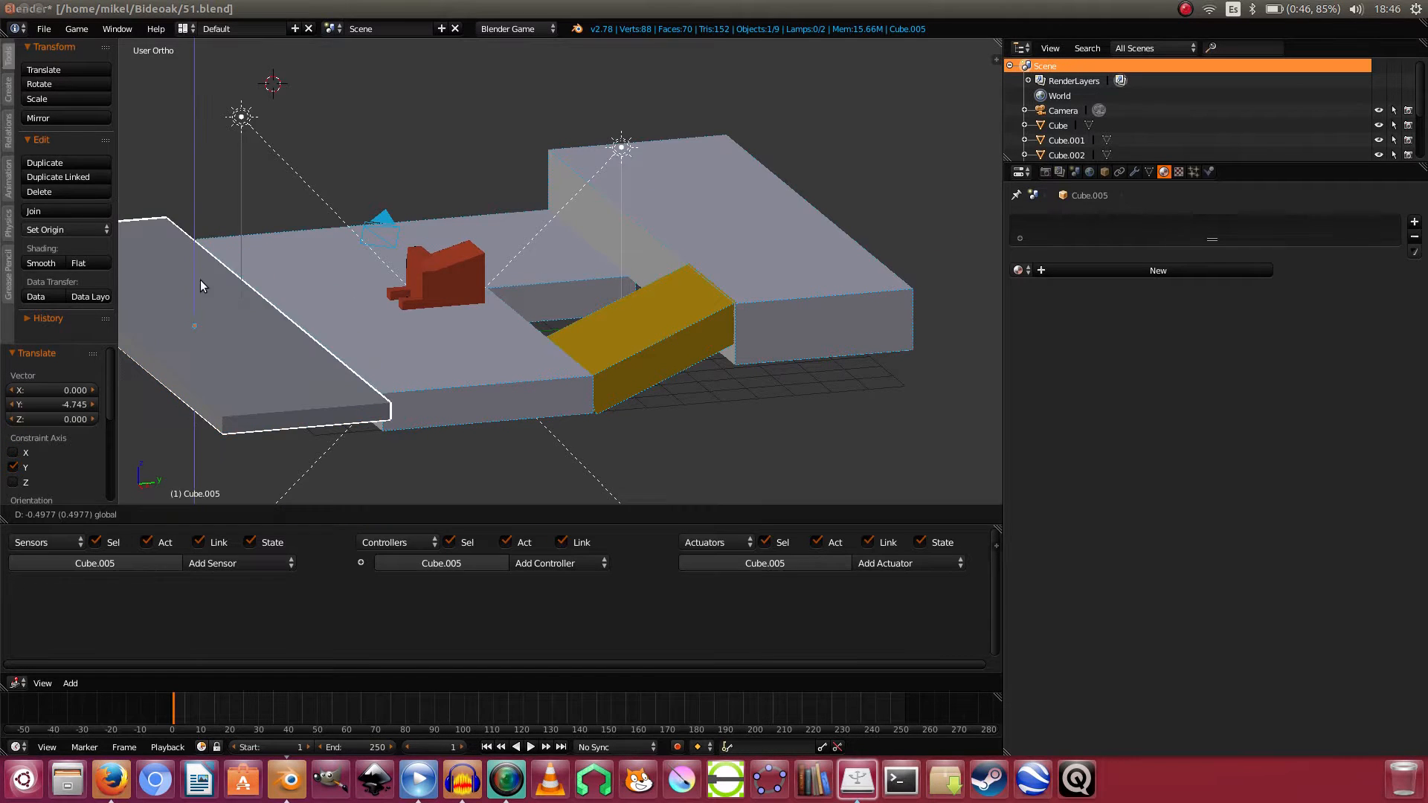
{"action": "left_click", "coordinate": [201, 288]}
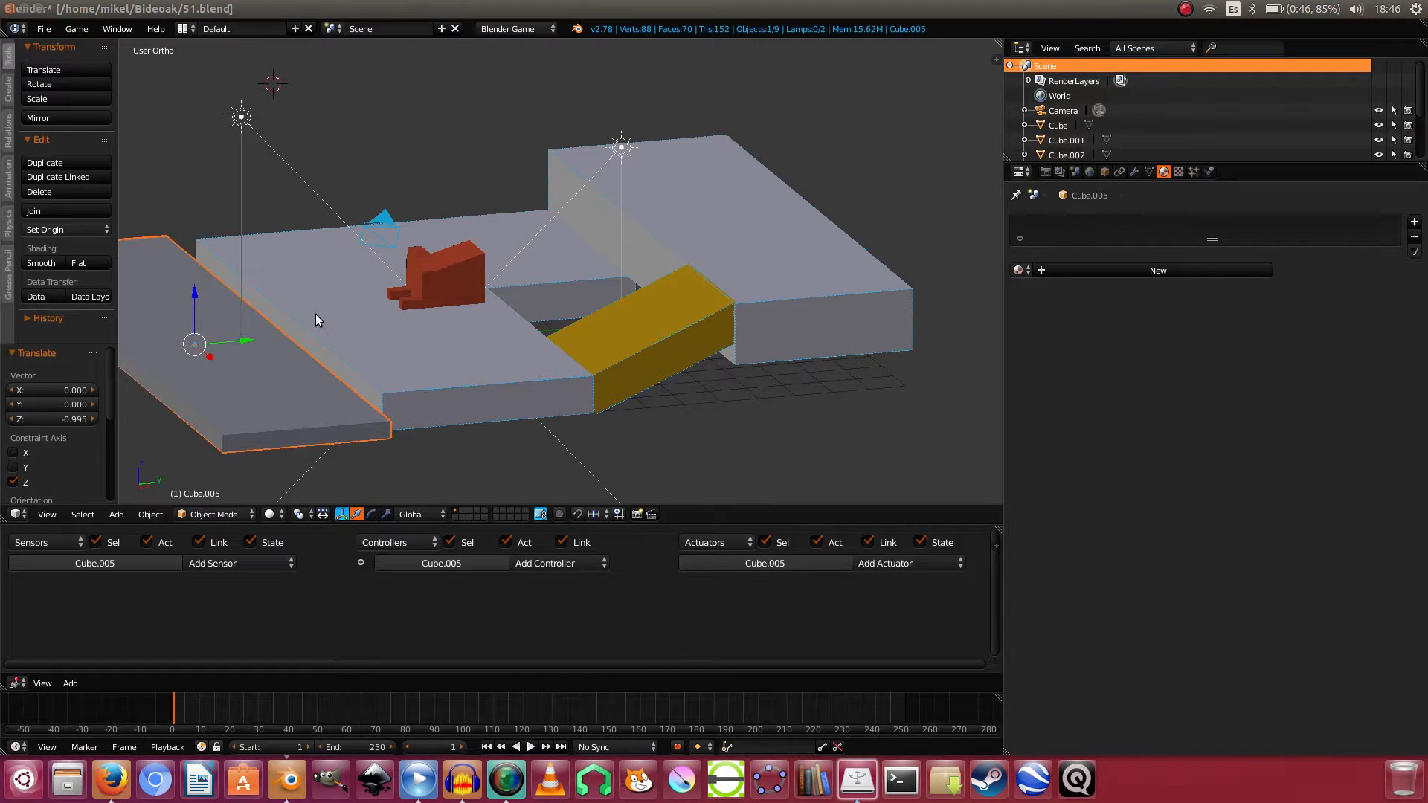
- Duplicate the slab and move the copy about 3.92 along Z, then 13.91 and 4.26 along Y, beyond the upper platform
{"action": "key", "text": "shift+d"}
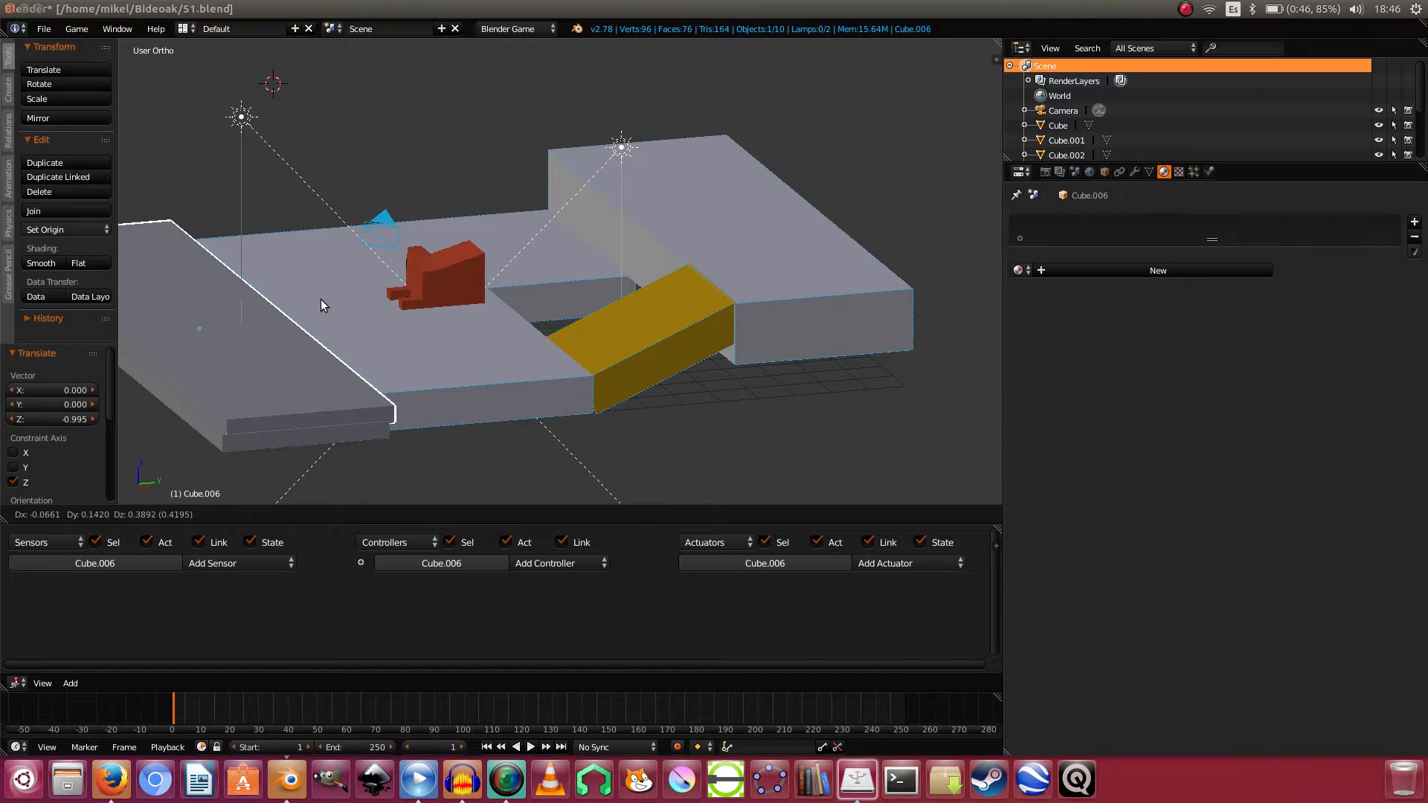
{"action": "key", "text": "z"}
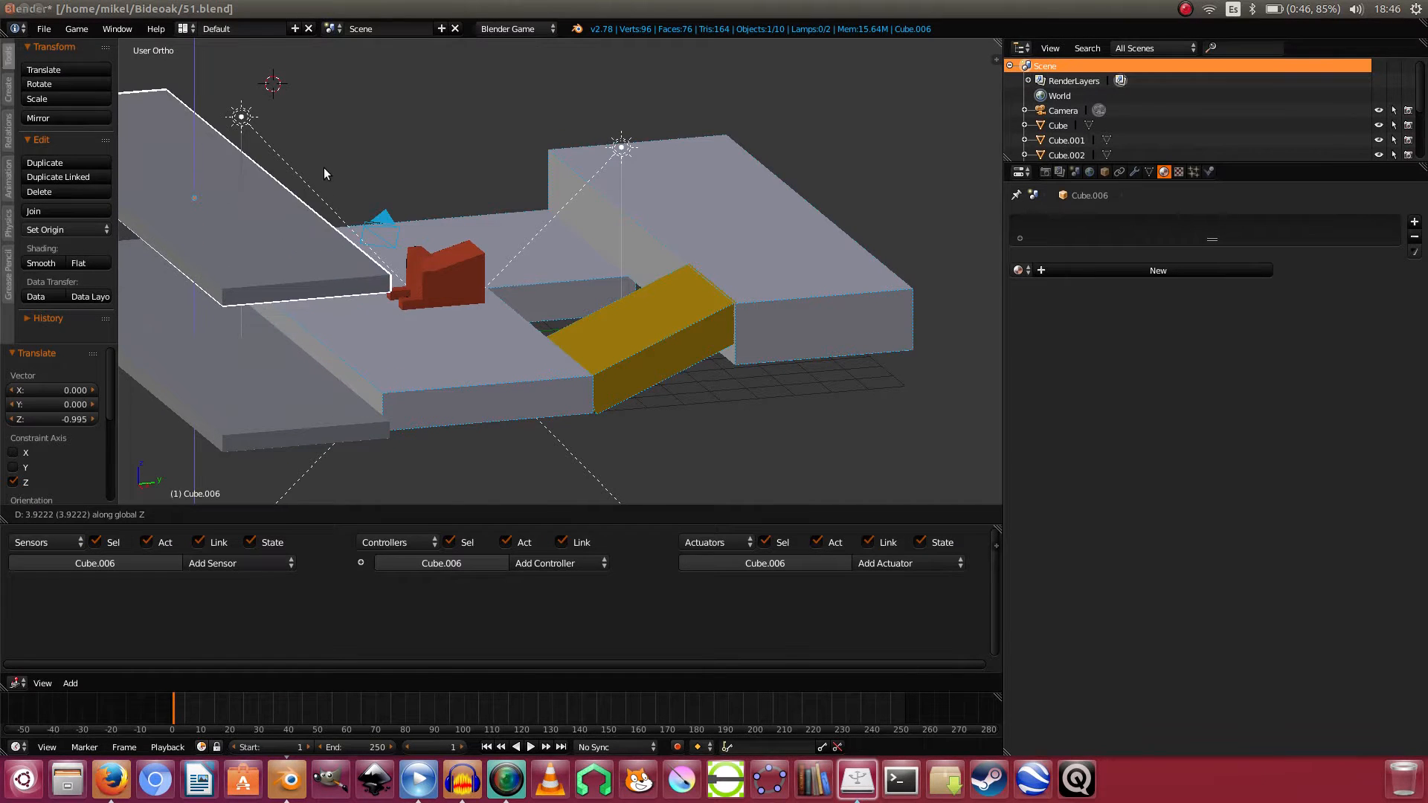
{"action": "left_click", "coordinate": [323, 168]}
{"action": "key", "text": "g"}
{"action": "key", "text": "y"}
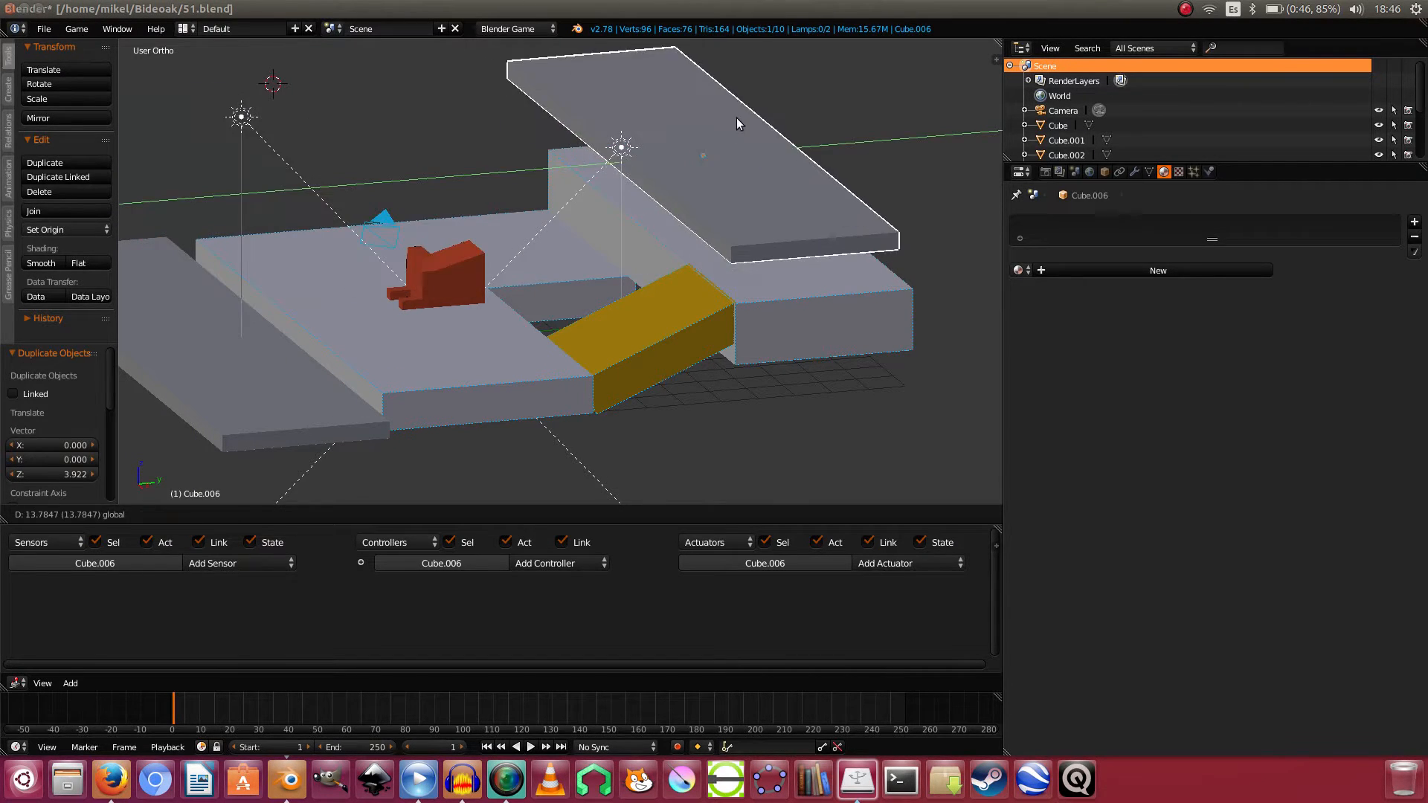
{"action": "left_click", "coordinate": [750, 133]}
{"action": "middle_click_drag", "start_coordinate": [658, 357], "coordinate": [802, 138]}
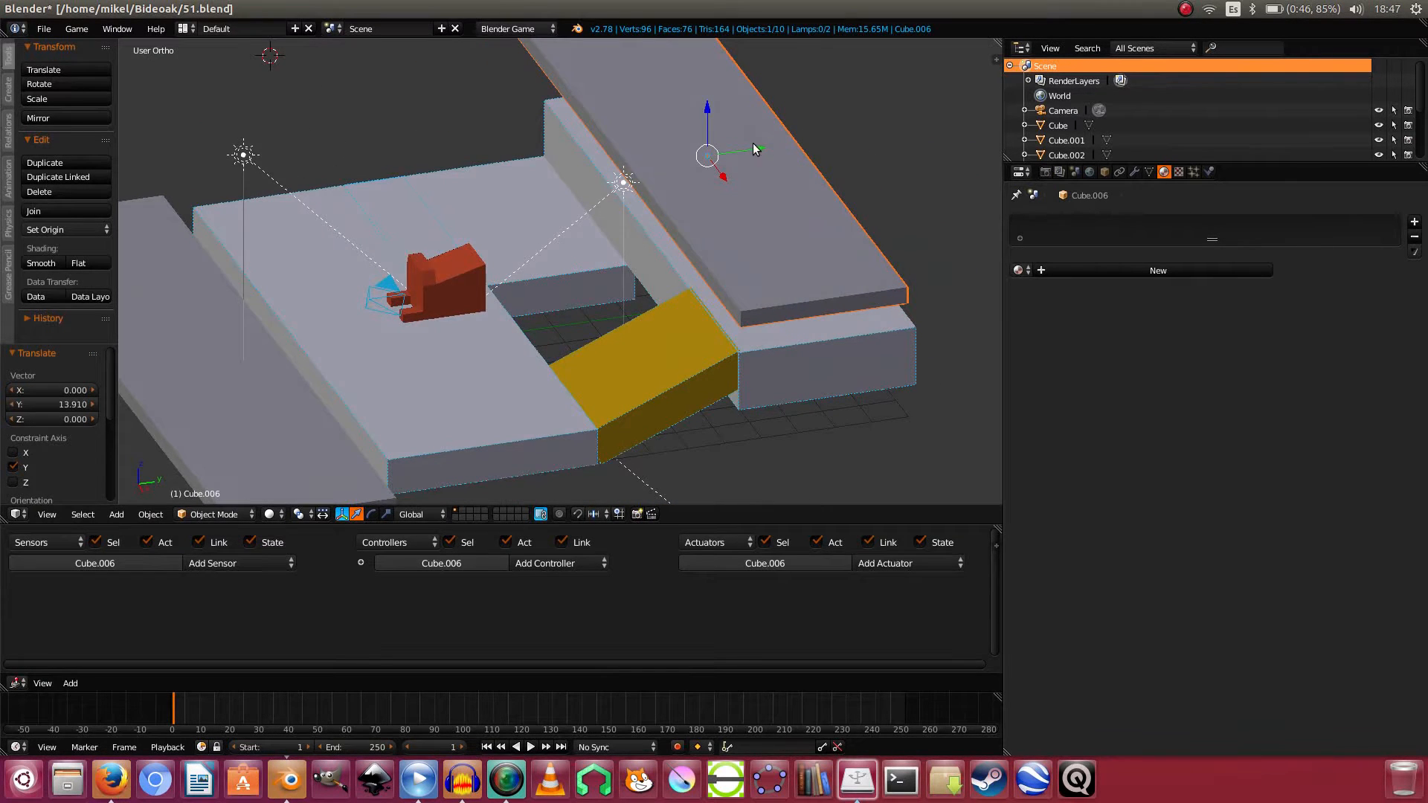
{"action": "key", "text": "g"}
- Duplicate the yellow ramp and move the copy about 2.58 along Z, 5.27 along Y and -0.83 along Z, onto the upper platform
{"action": "right_click", "coordinate": [663, 356]}
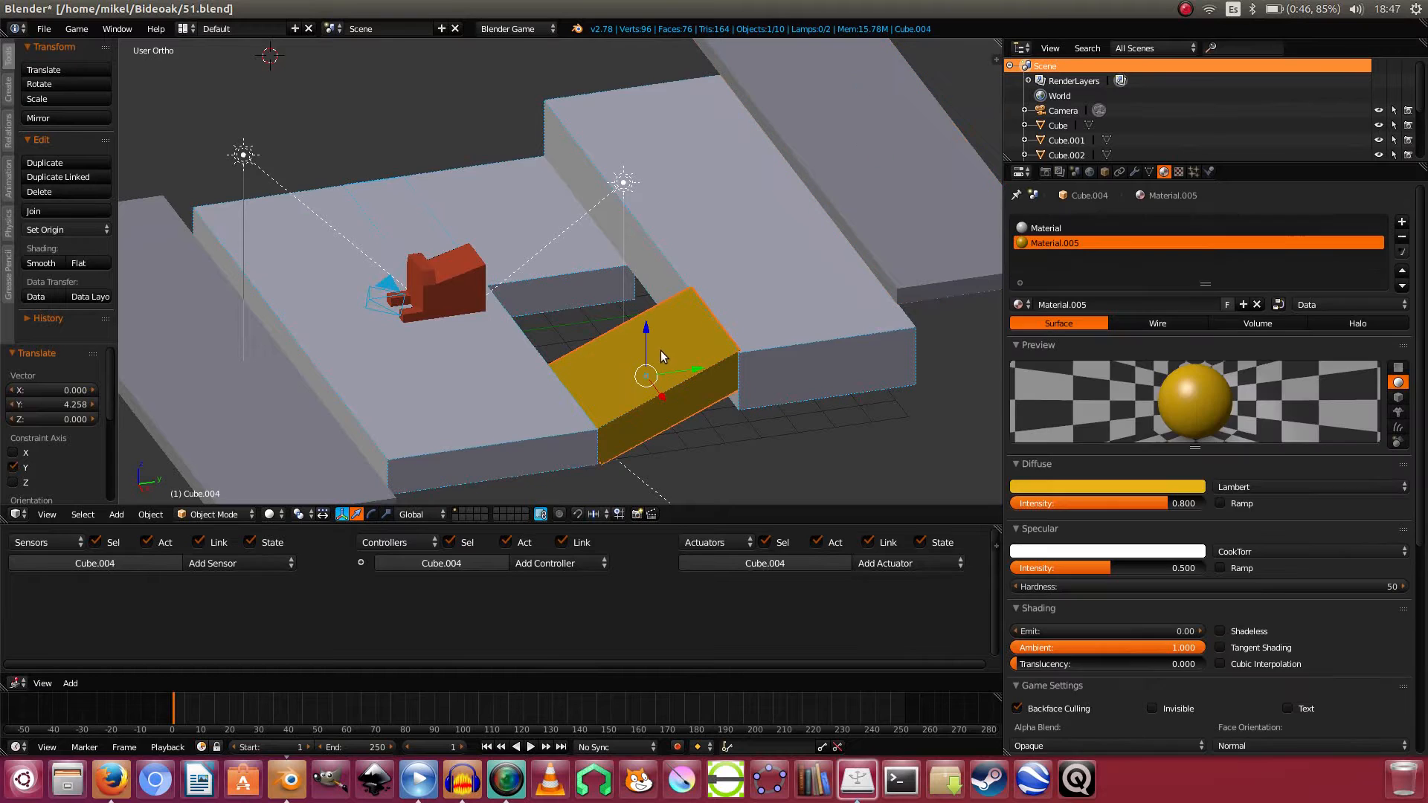
{"action": "key", "text": "shift+d"}
{"action": "key", "text": "z"}
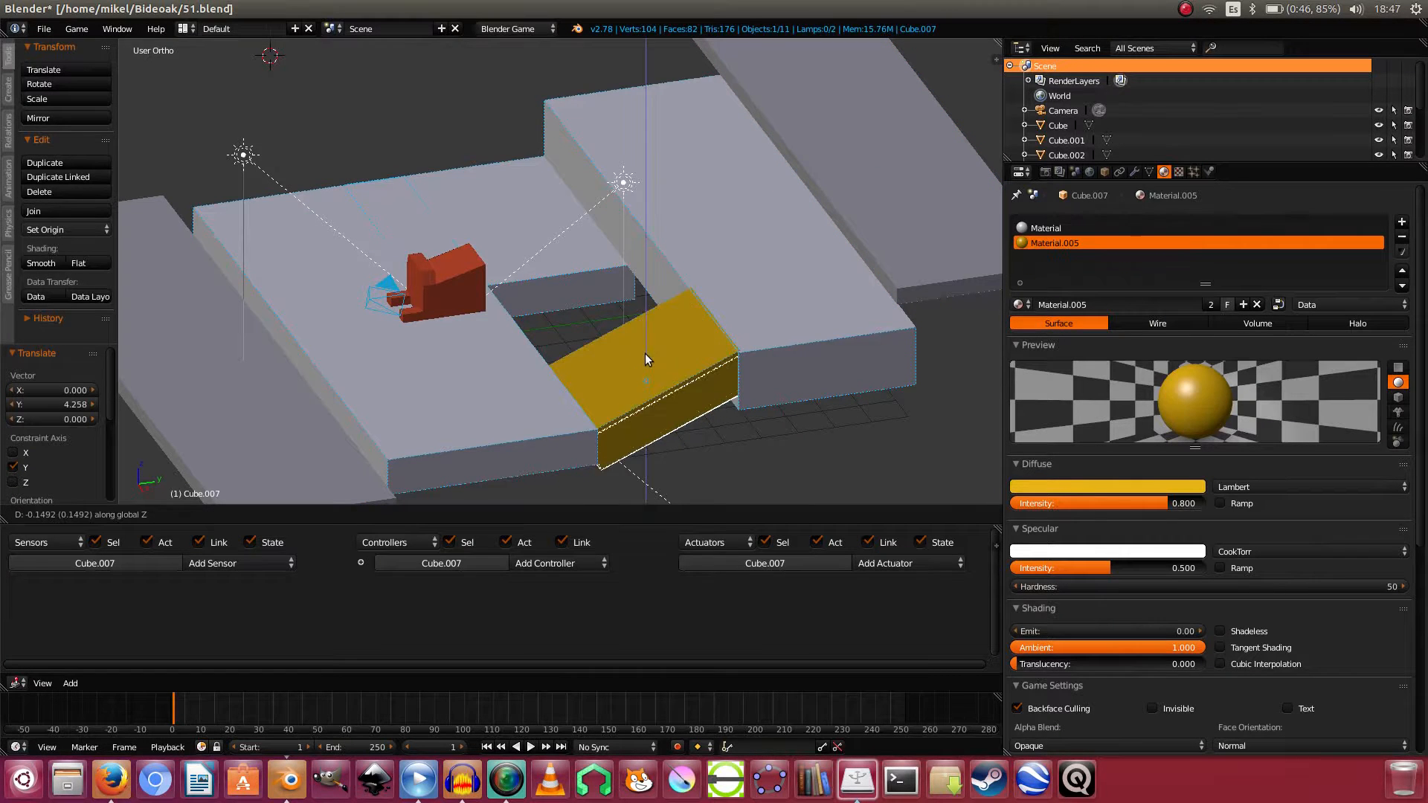
{"action": "left_click", "coordinate": [665, 267]}
{"action": "key", "text": "g"}
{"action": "key", "text": "y"}
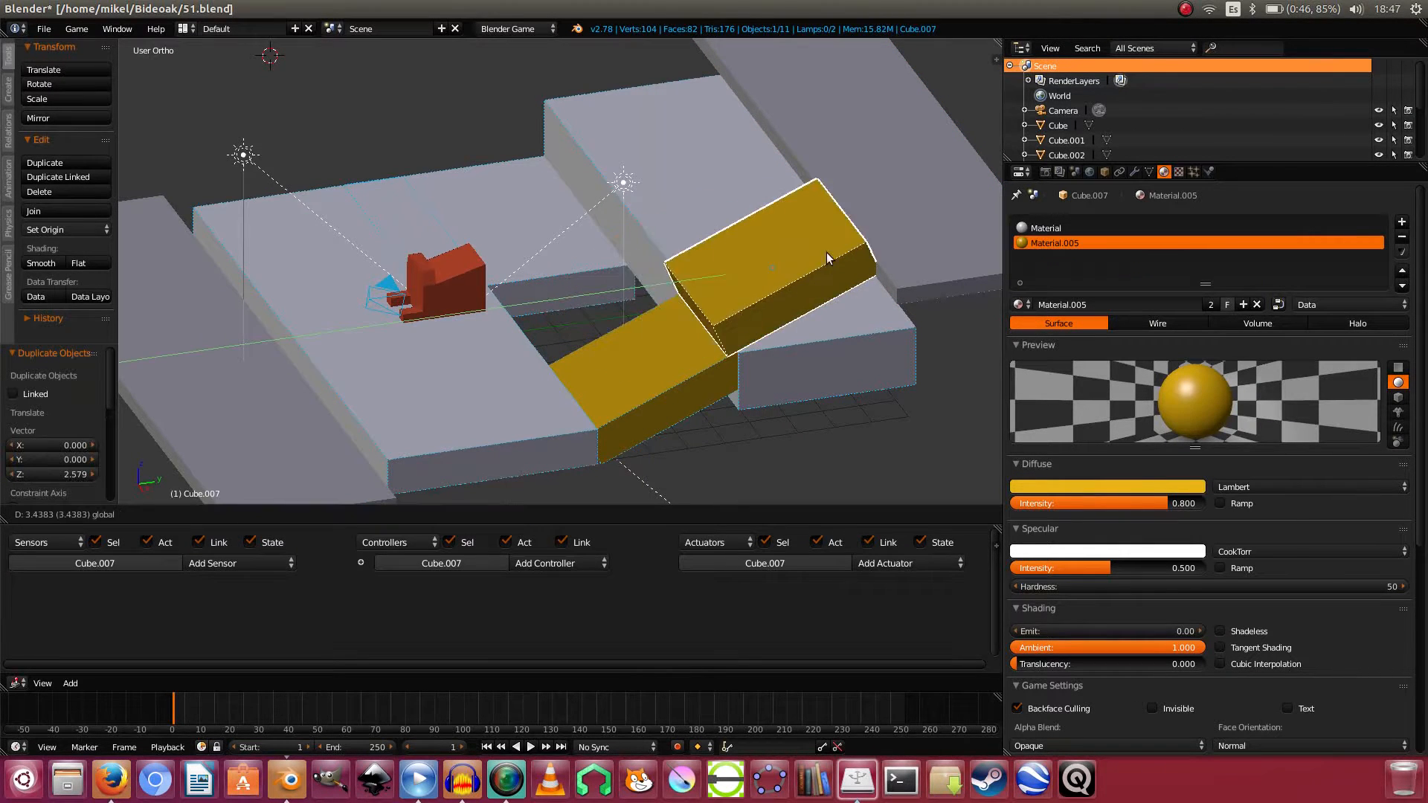
{"action": "left_click", "coordinate": [880, 234]}
{"action": "key", "text": "g"}
{"action": "key", "text": "z"}
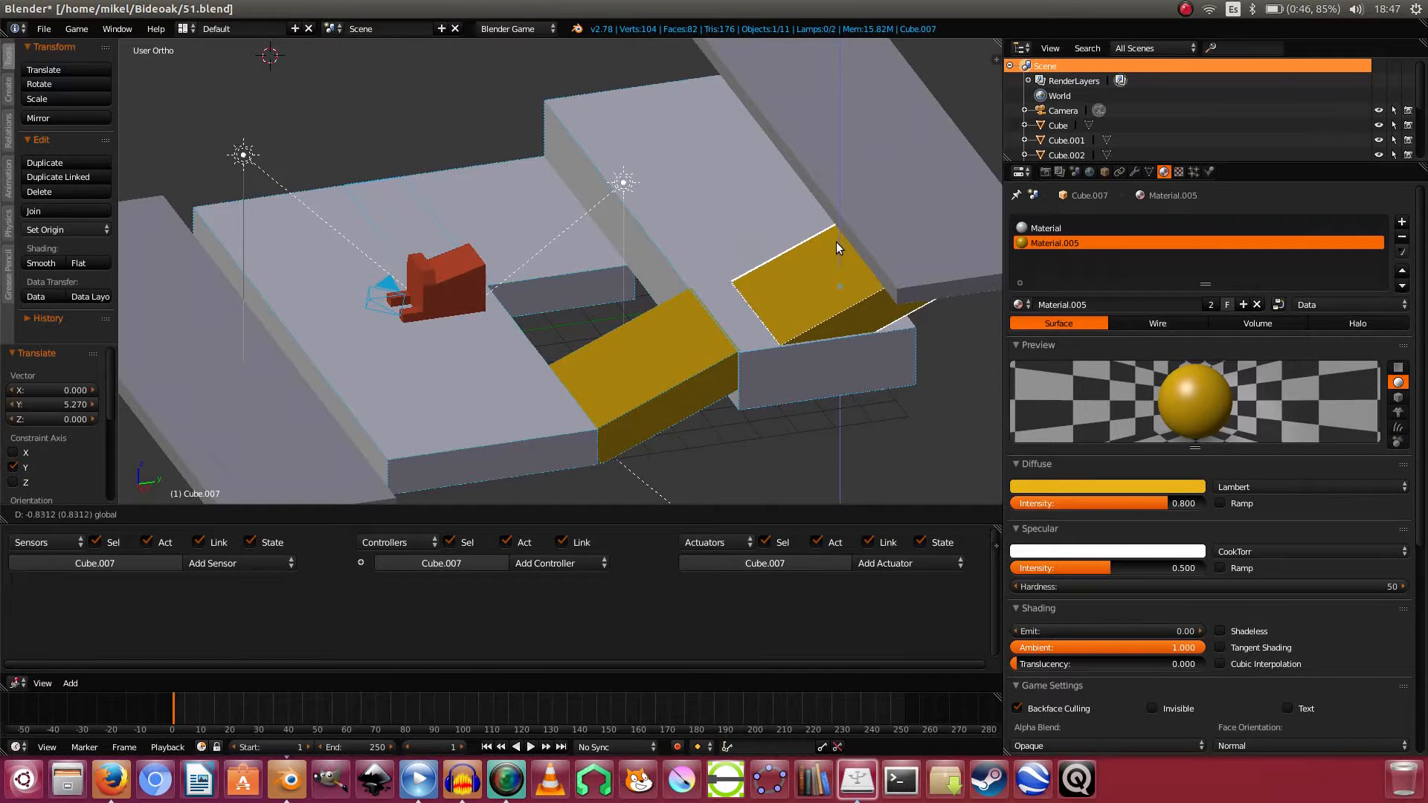
{"action": "left_click", "coordinate": [836, 243]}
- Align the upper slab with the second ramp's high end, moving it about -0.87 along Z, -0.15 along Y and 0.23 along Z
{"action": "right_click", "coordinate": [842, 199]}
{"action": "key", "text": "g"}
{"action": "key", "text": "y"}
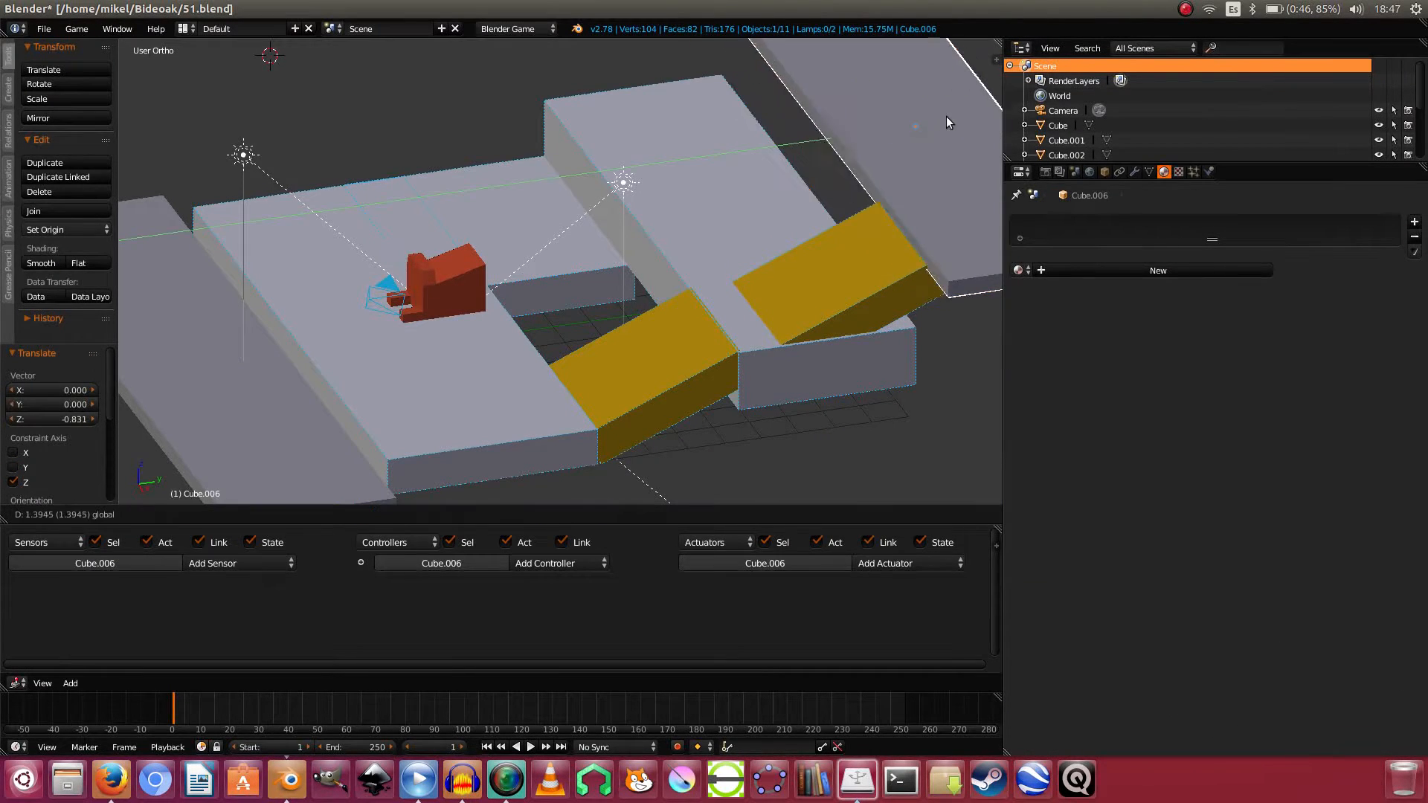
{"action": "key", "text": "z"}
{"action": "left_click", "coordinate": [945, 141]}
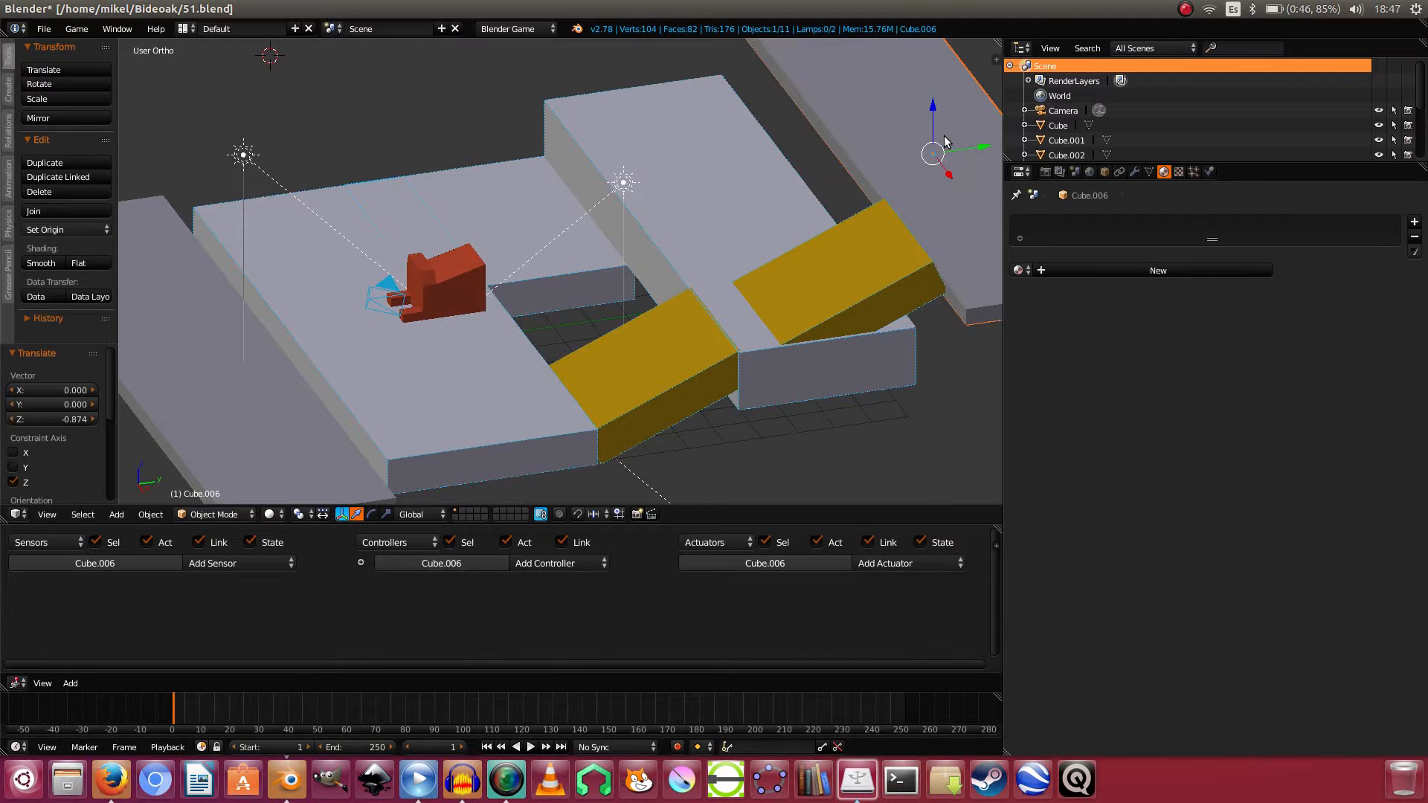
{"action": "mouse_move", "coordinate": [972, 143]}
{"action": "left_mouse_down"}
{"action": "mouse_move", "coordinate": [925, 111]}
{"action": "mouse_move", "coordinate": [931, 85]}
{"action": "mouse_move", "coordinate": [966, 134]}
{"action": "left_mouse_up"}
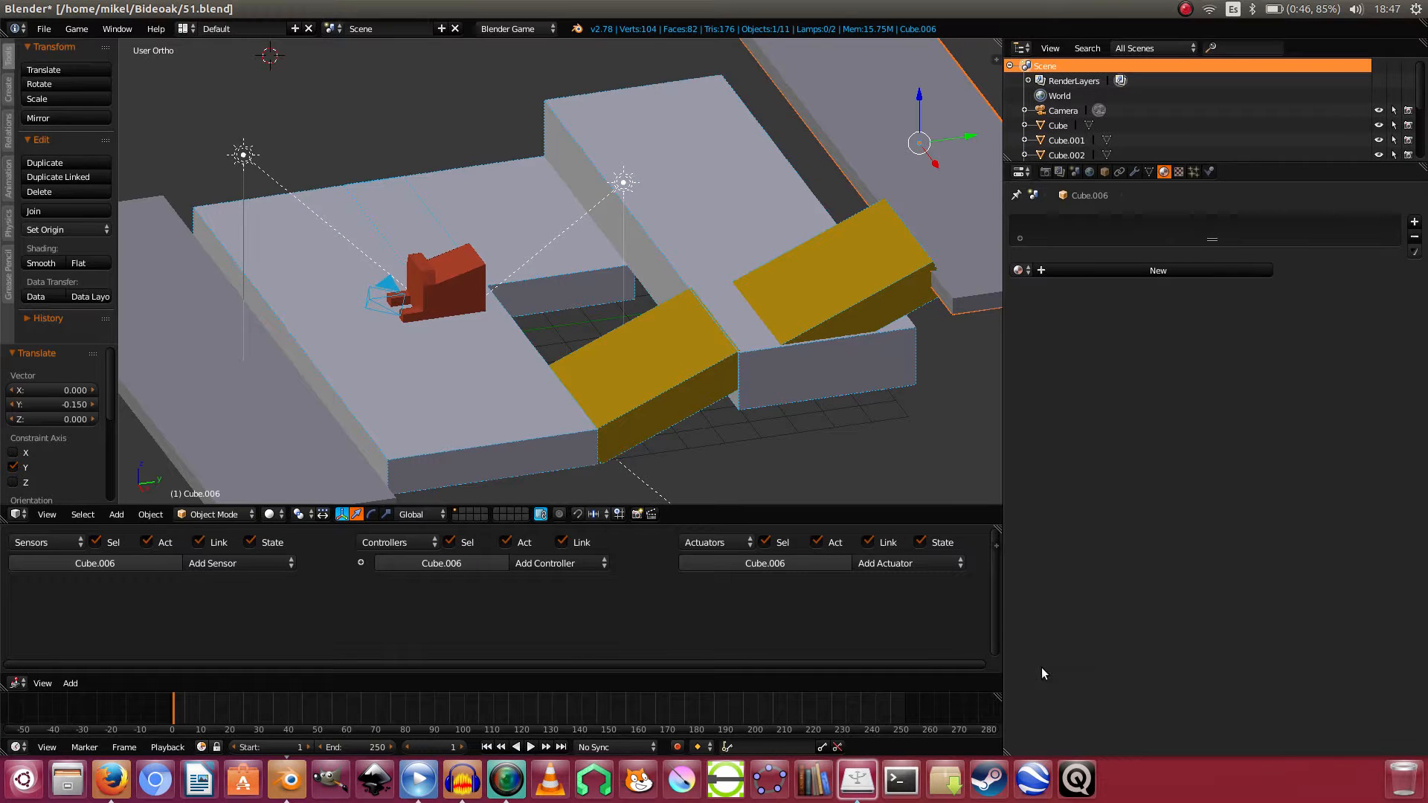
{"action": "key", "text": "KP_3"}
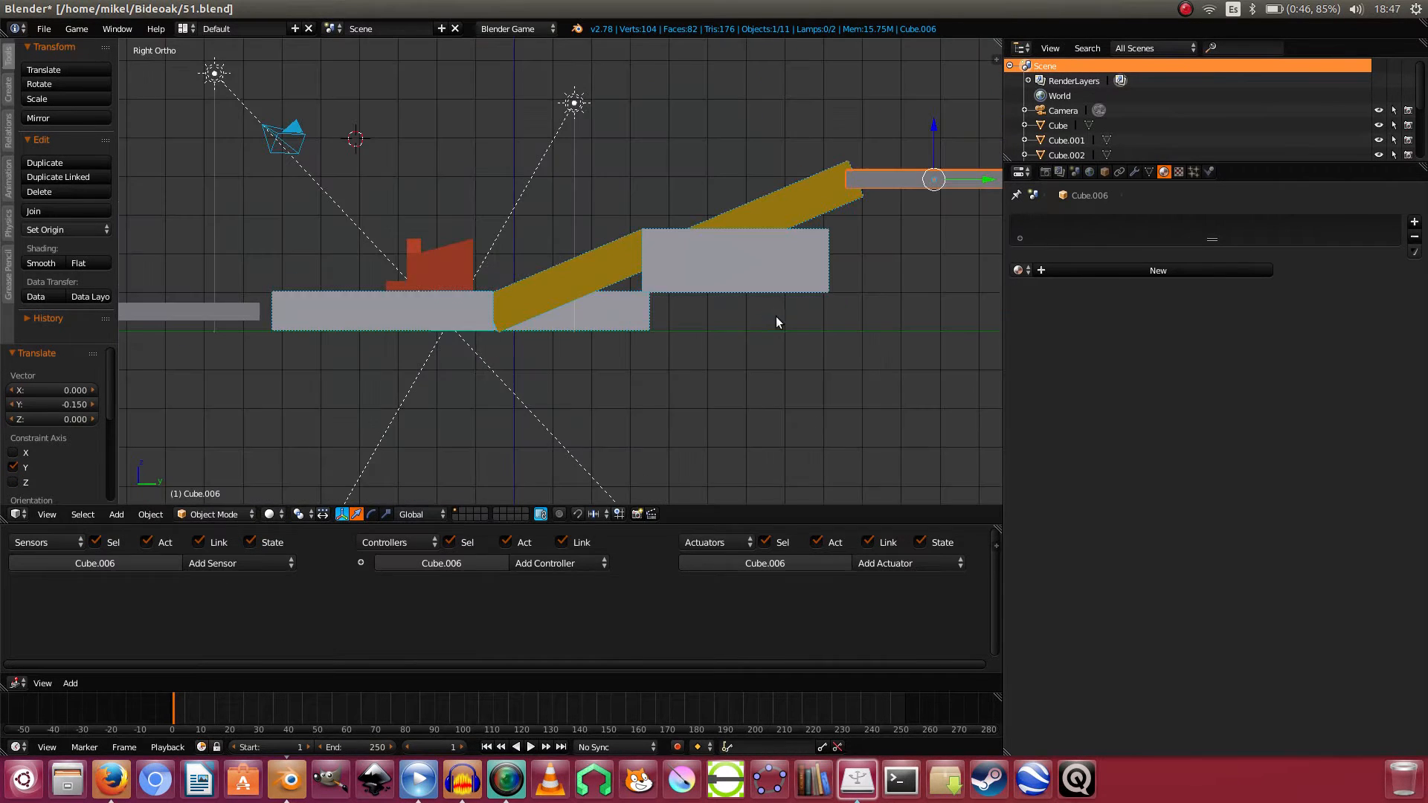
{"action": "left_click_drag", "start_coordinate": [934, 146], "coordinate": [932, 132]}
- Move the second ramp and upper slab together about 3 along Y, then -0.2 and -0.13 along Z, against the upper platform's outer edge
{"action": "middle_click_drag", "start_coordinate": [699, 264], "coordinate": [748, 272]}
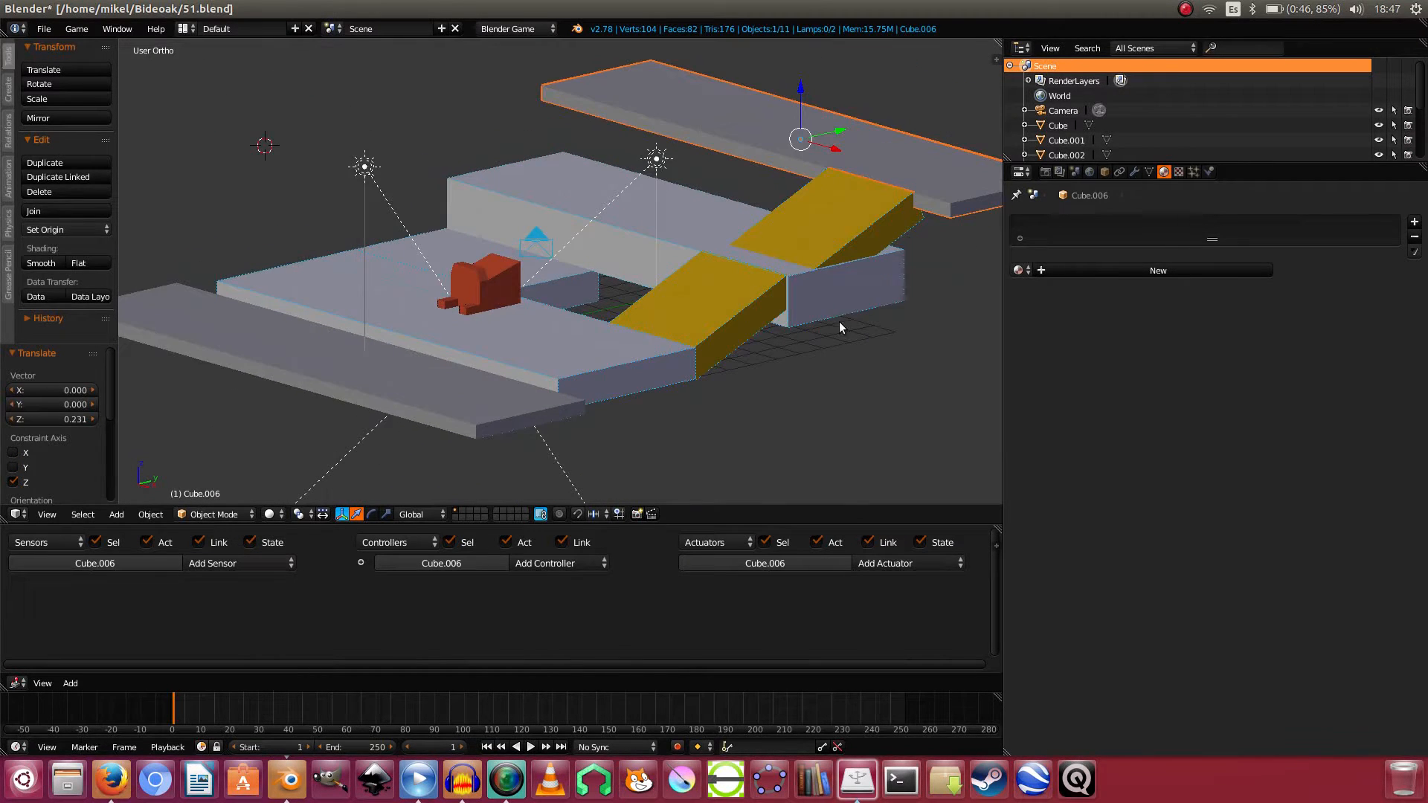
{"action": "middle_click_drag", "start_coordinate": [840, 326], "coordinate": [739, 316]}
{"action": "right_click", "coordinate": [677, 301]}
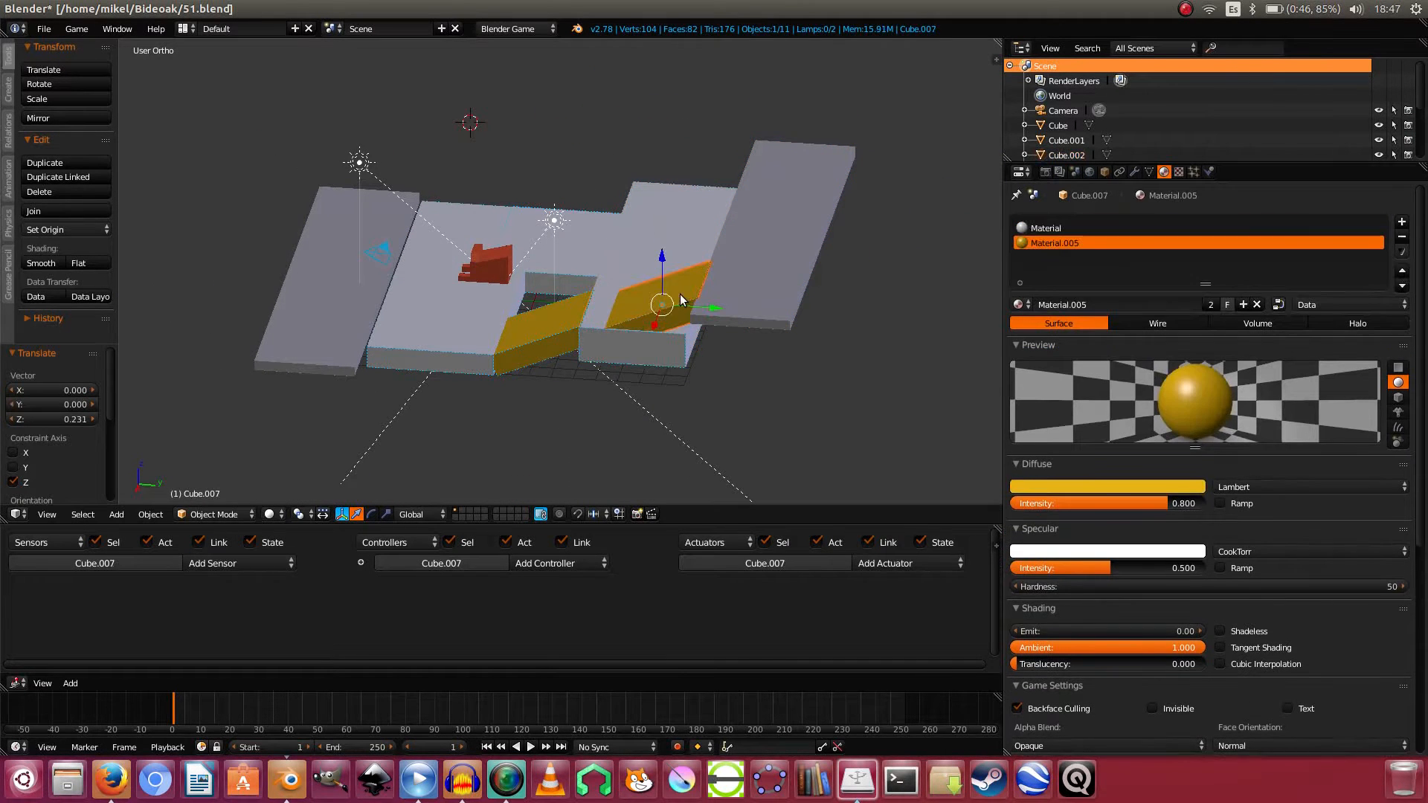
{"action": "right_click", "coordinate": [753, 256], "text": "shift"}
{"action": "key", "text": "g"}
{"action": "key", "text": "y"}
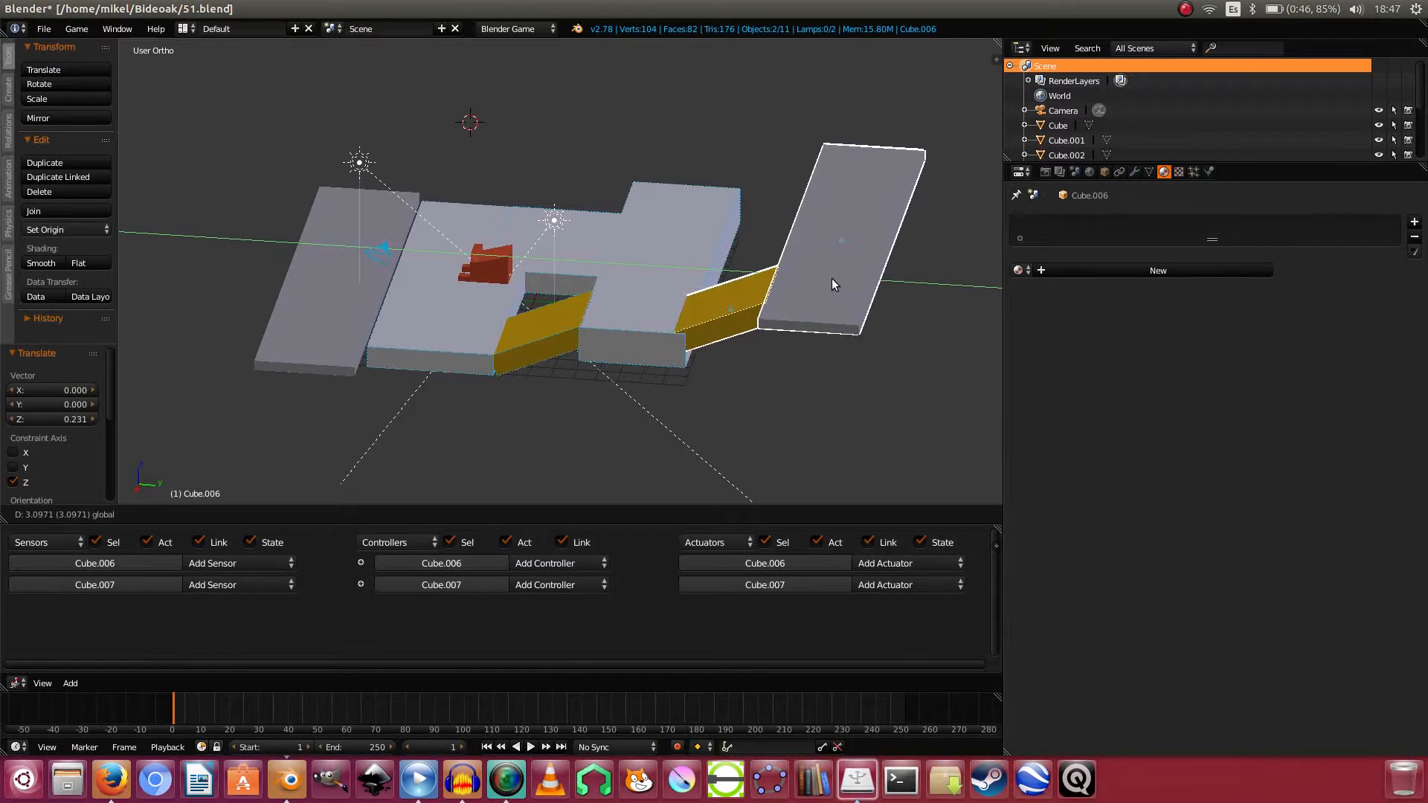
{"action": "left_click", "coordinate": [829, 278]}
{"action": "middle_click_drag", "start_coordinate": [792, 347], "coordinate": [803, 311]}
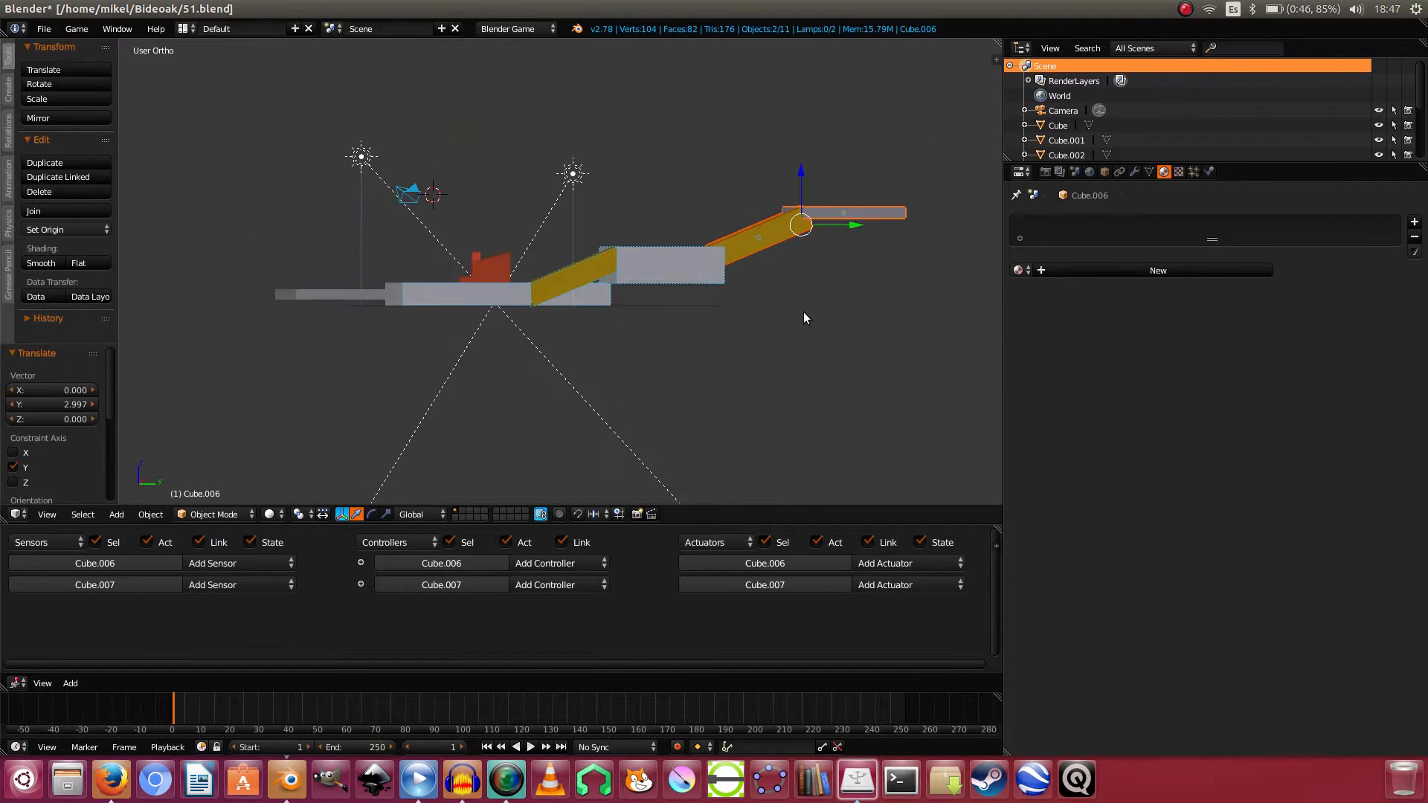
{"action": "left_click_drag", "start_coordinate": [805, 167], "coordinate": [808, 188]}
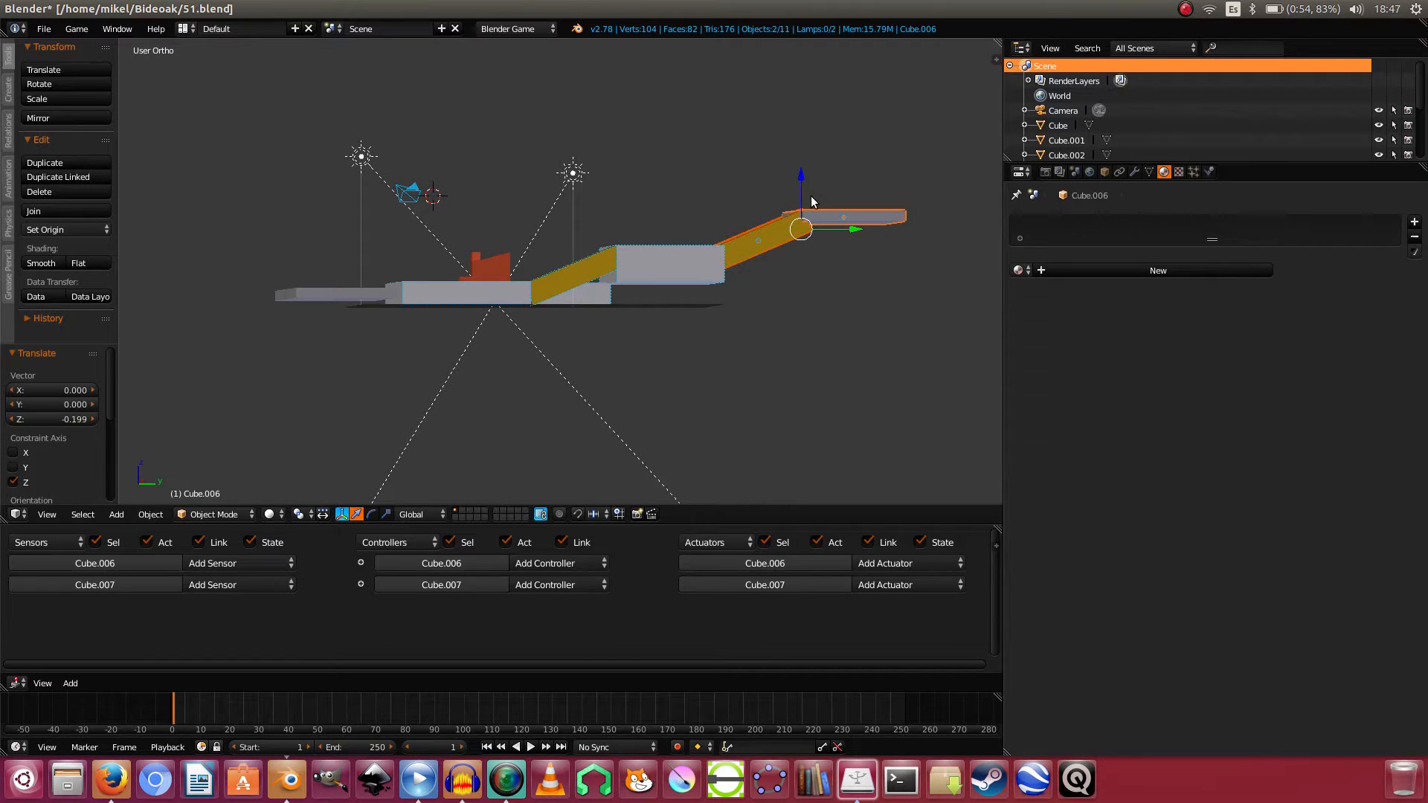
{"action": "key", "text": "KP_3"}
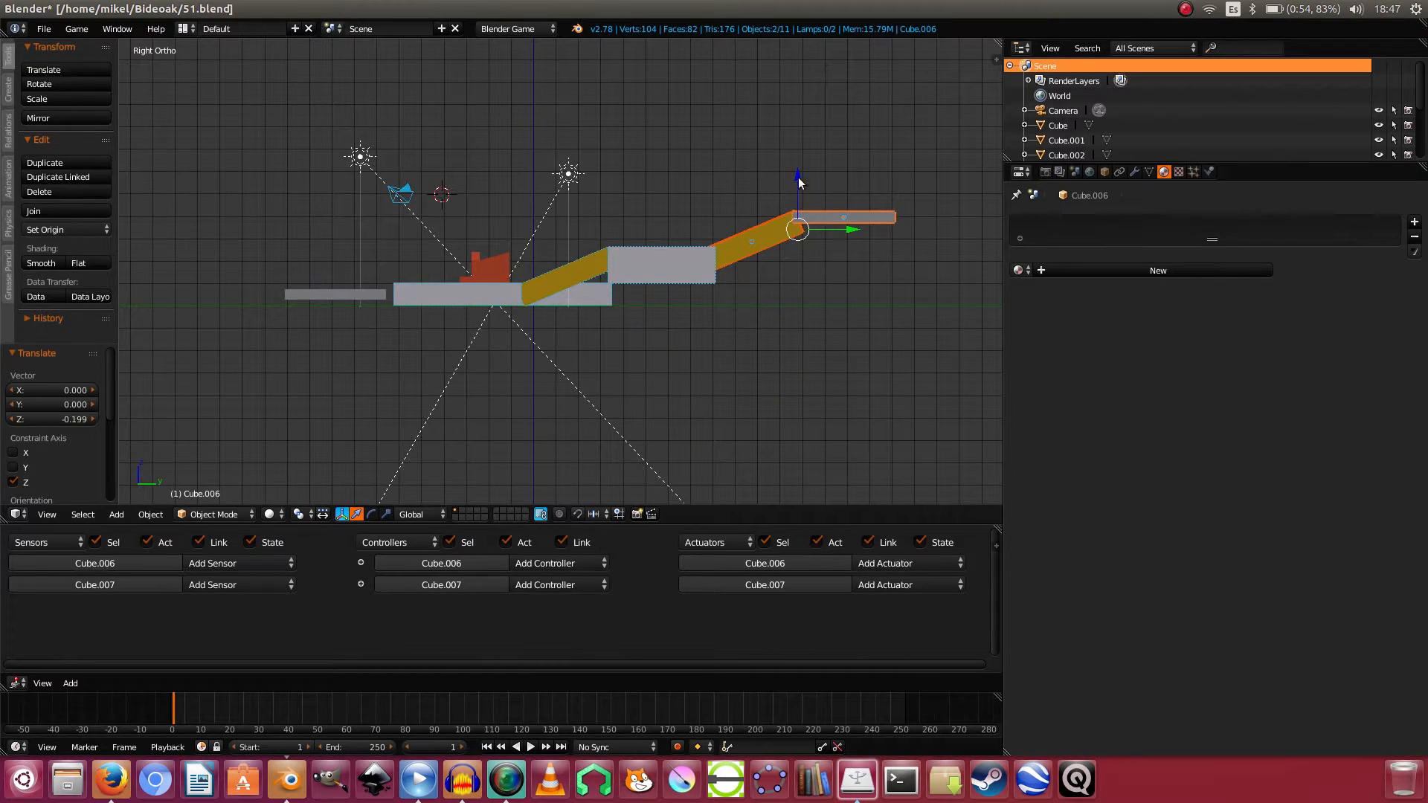
{"action": "left_click_drag", "start_coordinate": [798, 177], "coordinate": [799, 183]}
{"action": "middle_click_drag", "start_coordinate": [700, 284], "coordinate": [732, 333]}
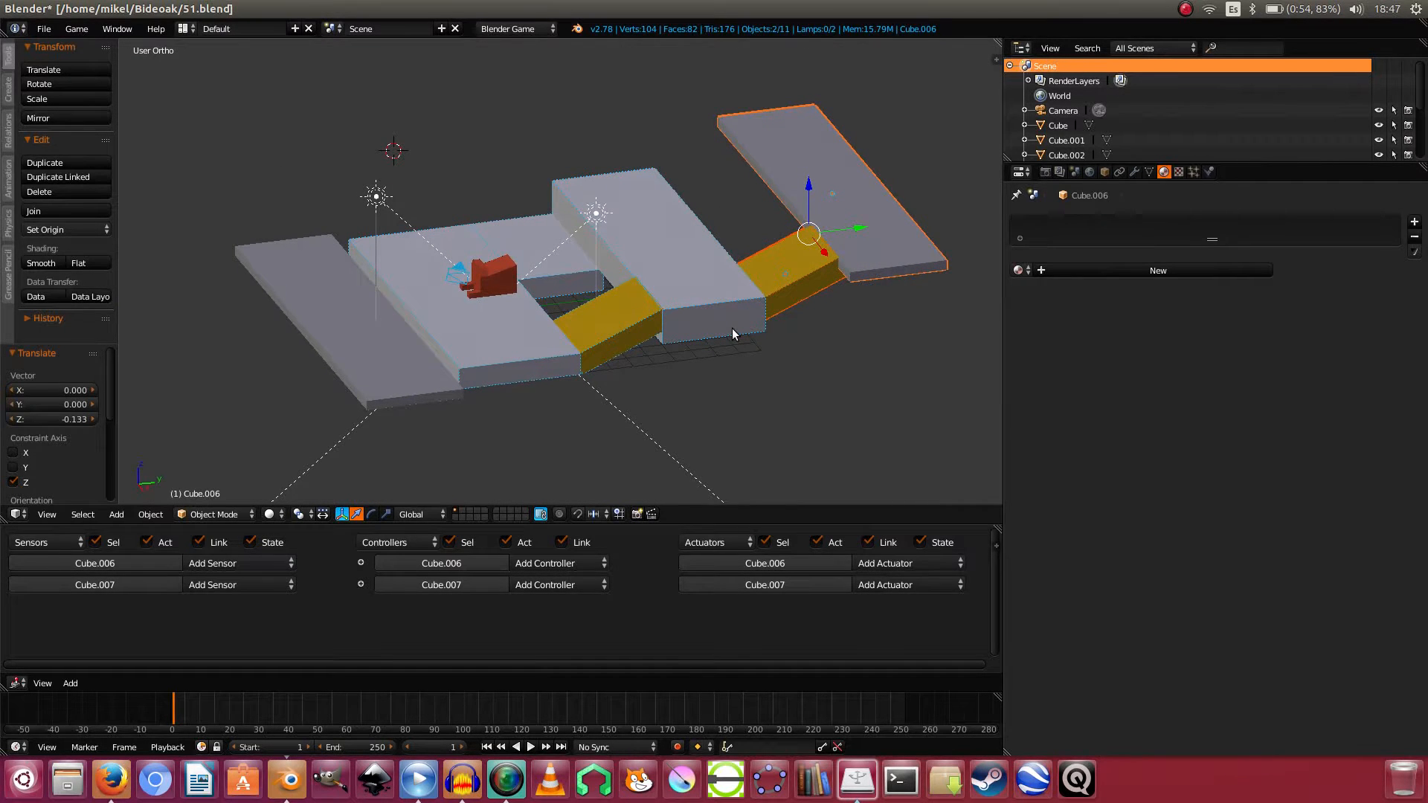
{"action": "left_click", "coordinate": [1186, 8]}
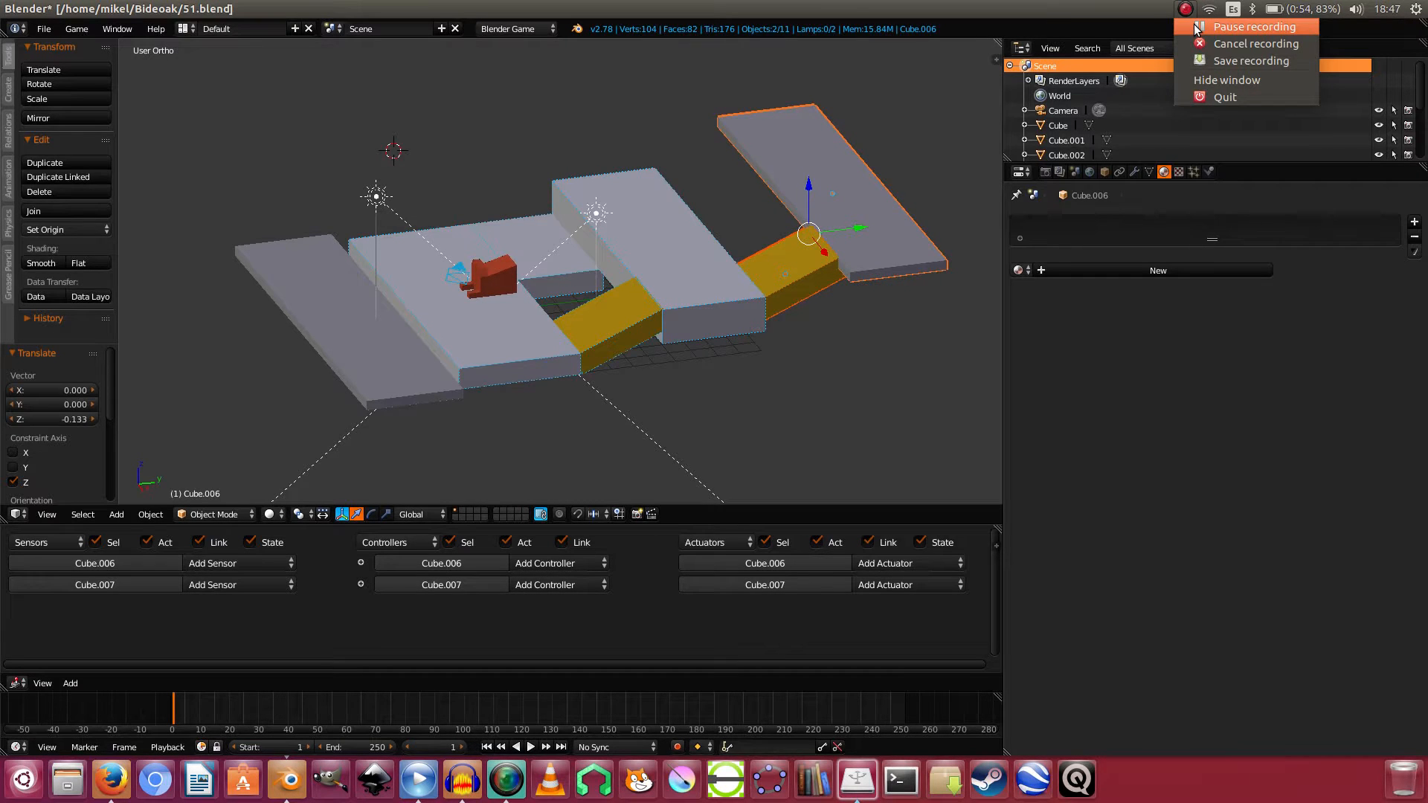
{"action": "left_click", "coordinate": [1198, 26]}
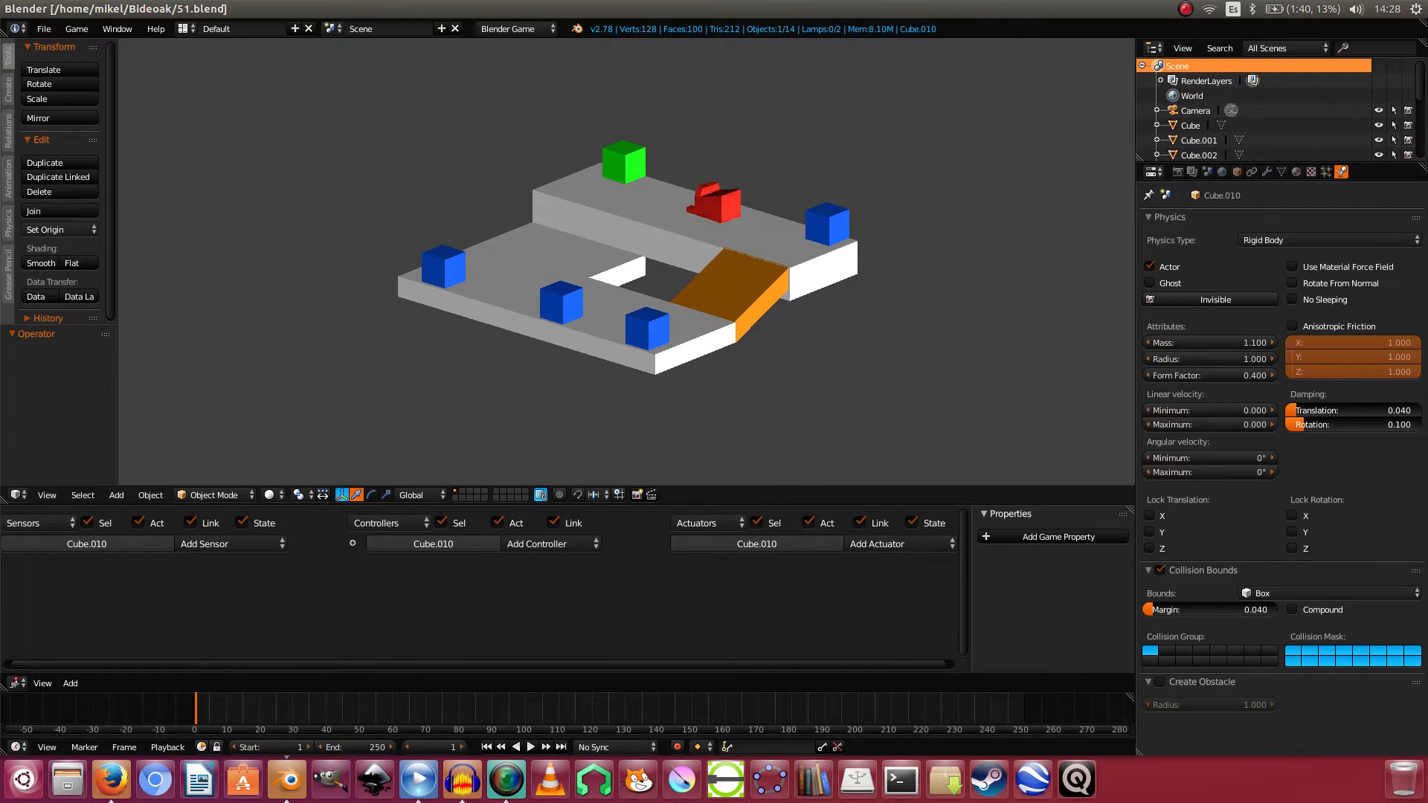
- In the running game, drive the character forward to push the green cube off the upper platform, and stop the game
{"action": "key", "text": "Up"}
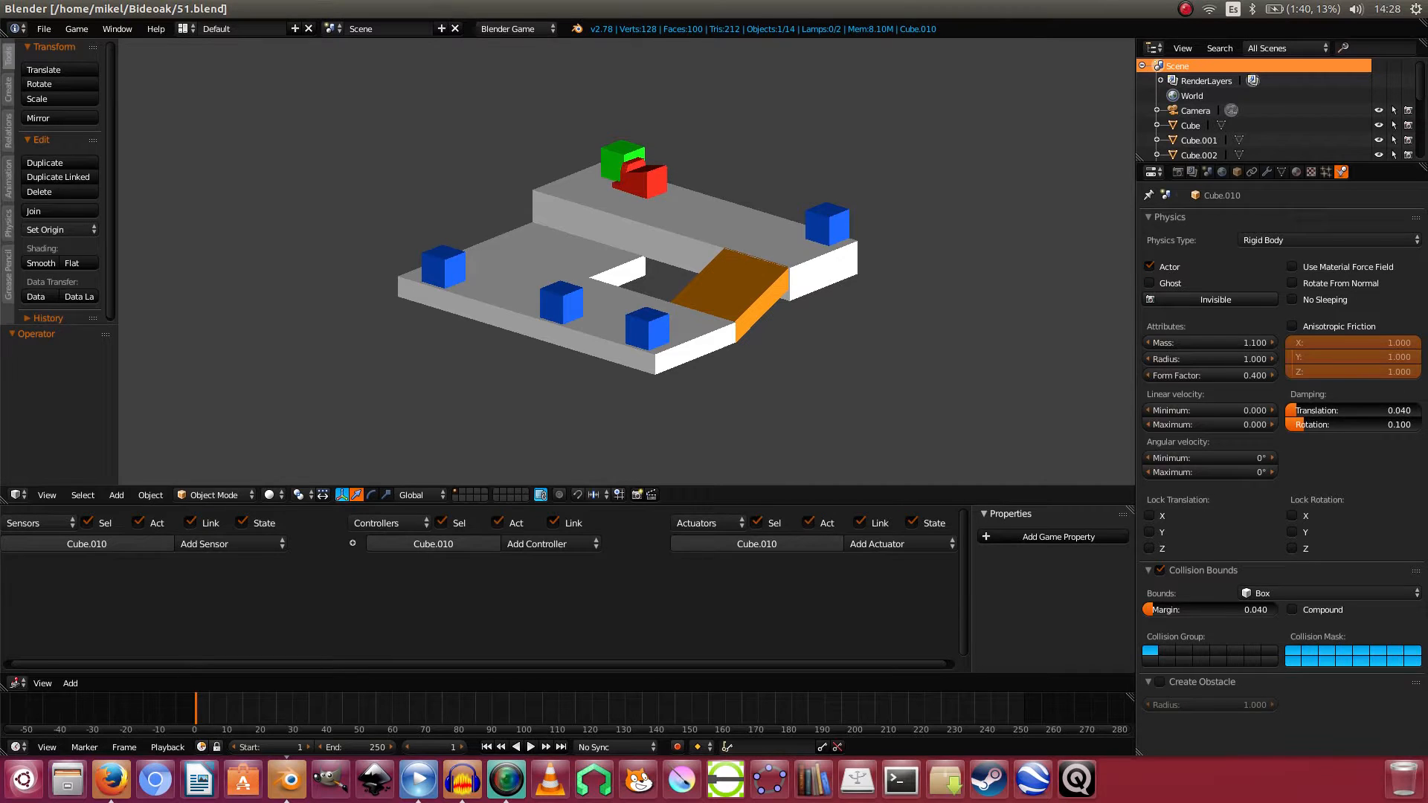
{"action": "key", "text": "Up"}
{"action": "key", "text": "Up"}
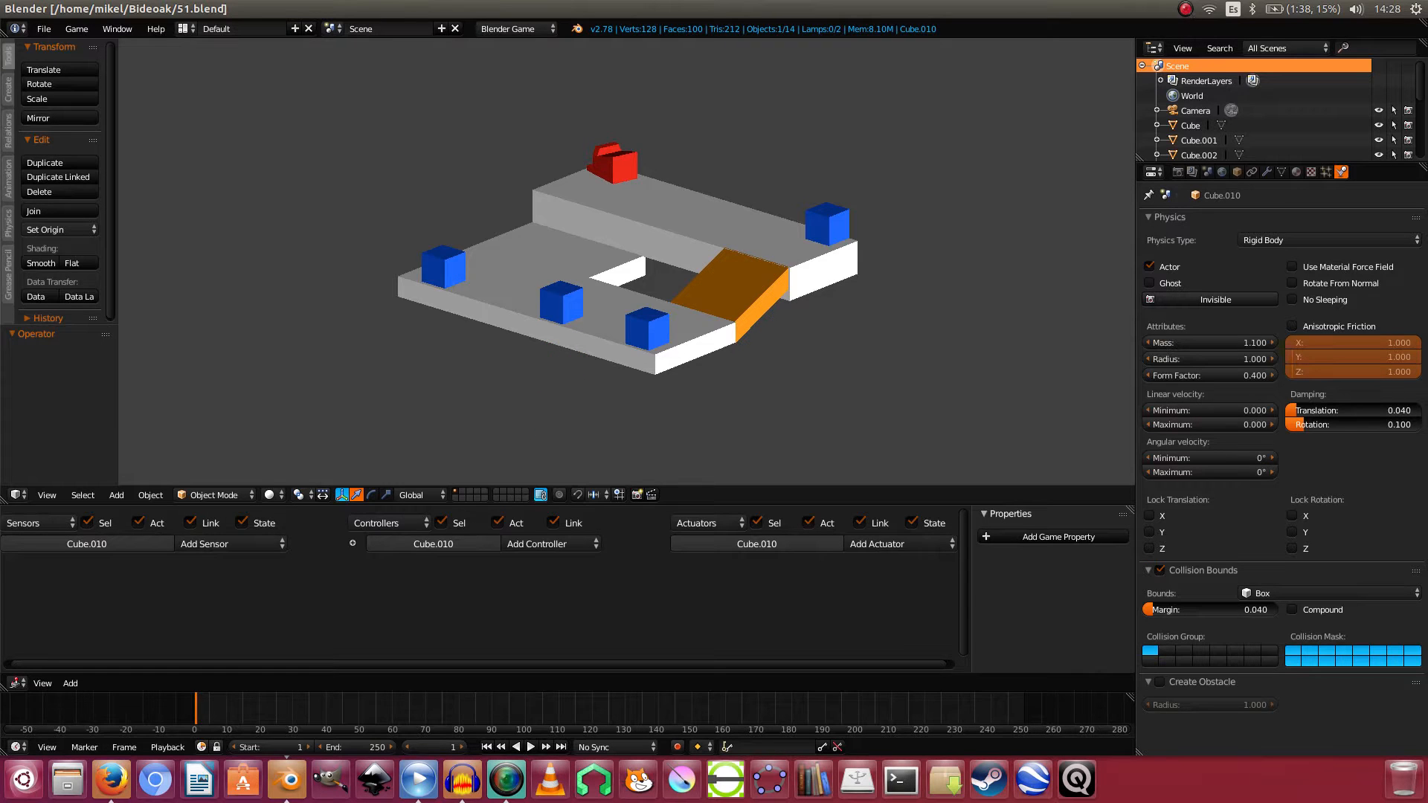
{"action": "key", "text": "Escape"}
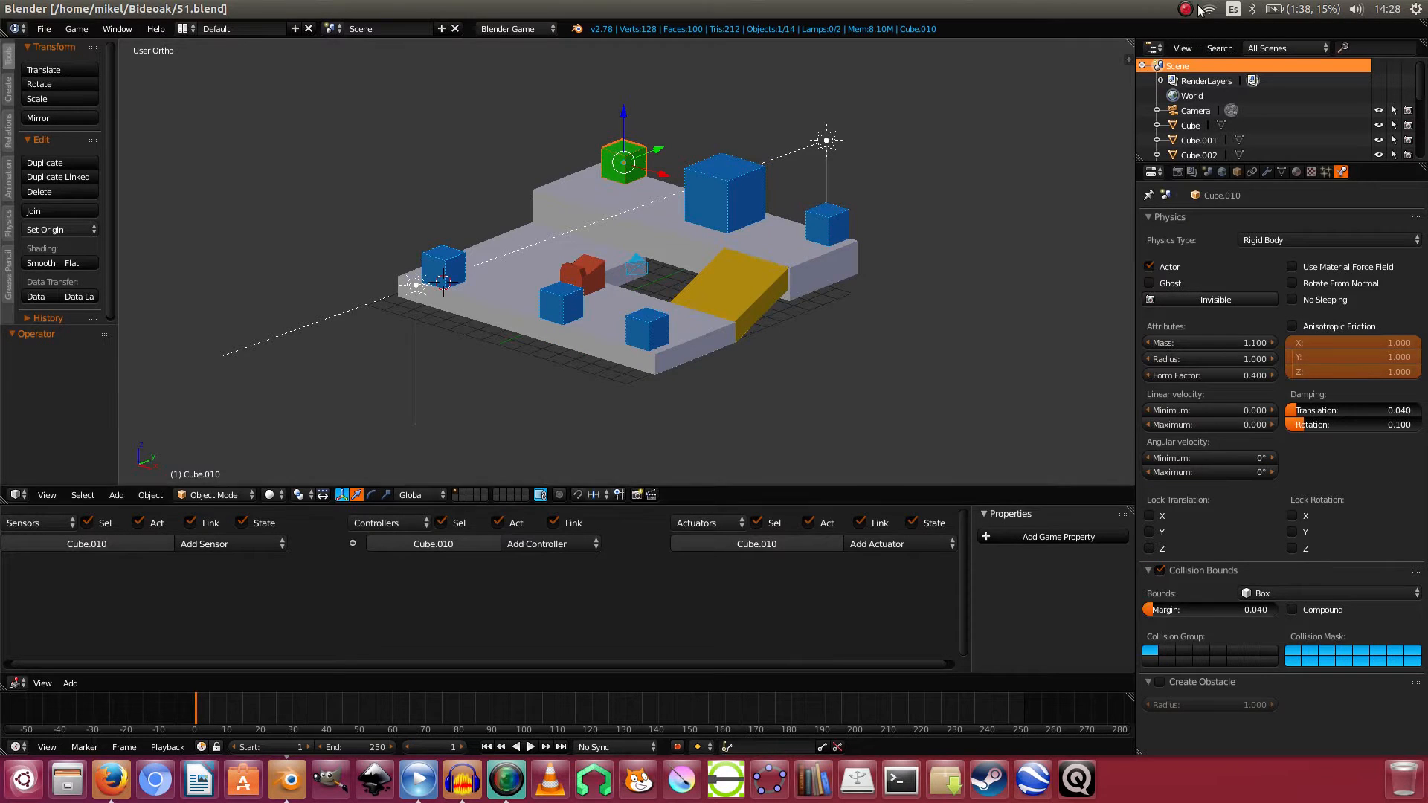
- Select the red character, enlarge the logic editor and expand the Motion.002 actuator to examine its rotation settings
{"action": "right_click", "coordinate": [601, 276]}
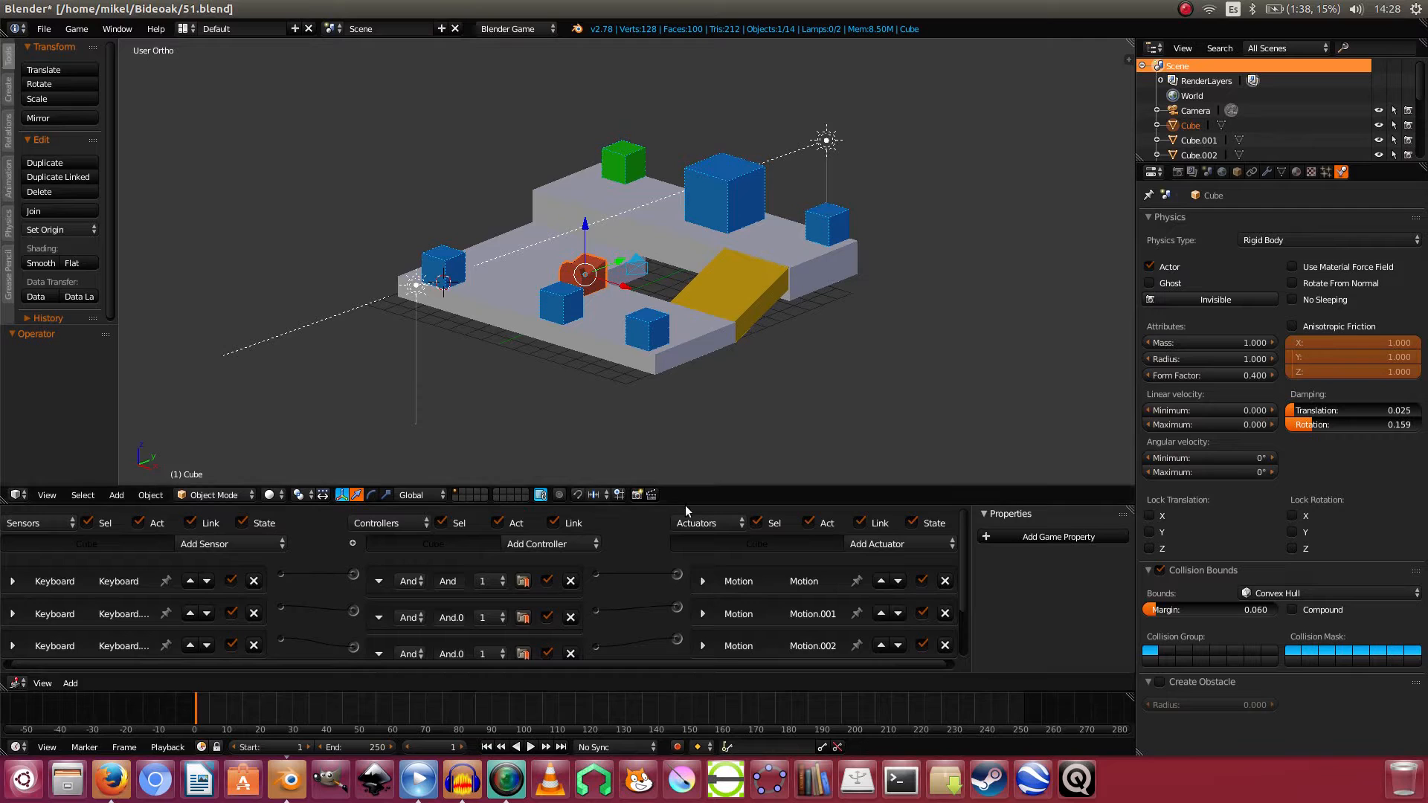
{"action": "left_click_drag", "start_coordinate": [684, 504], "coordinate": [686, 322]}
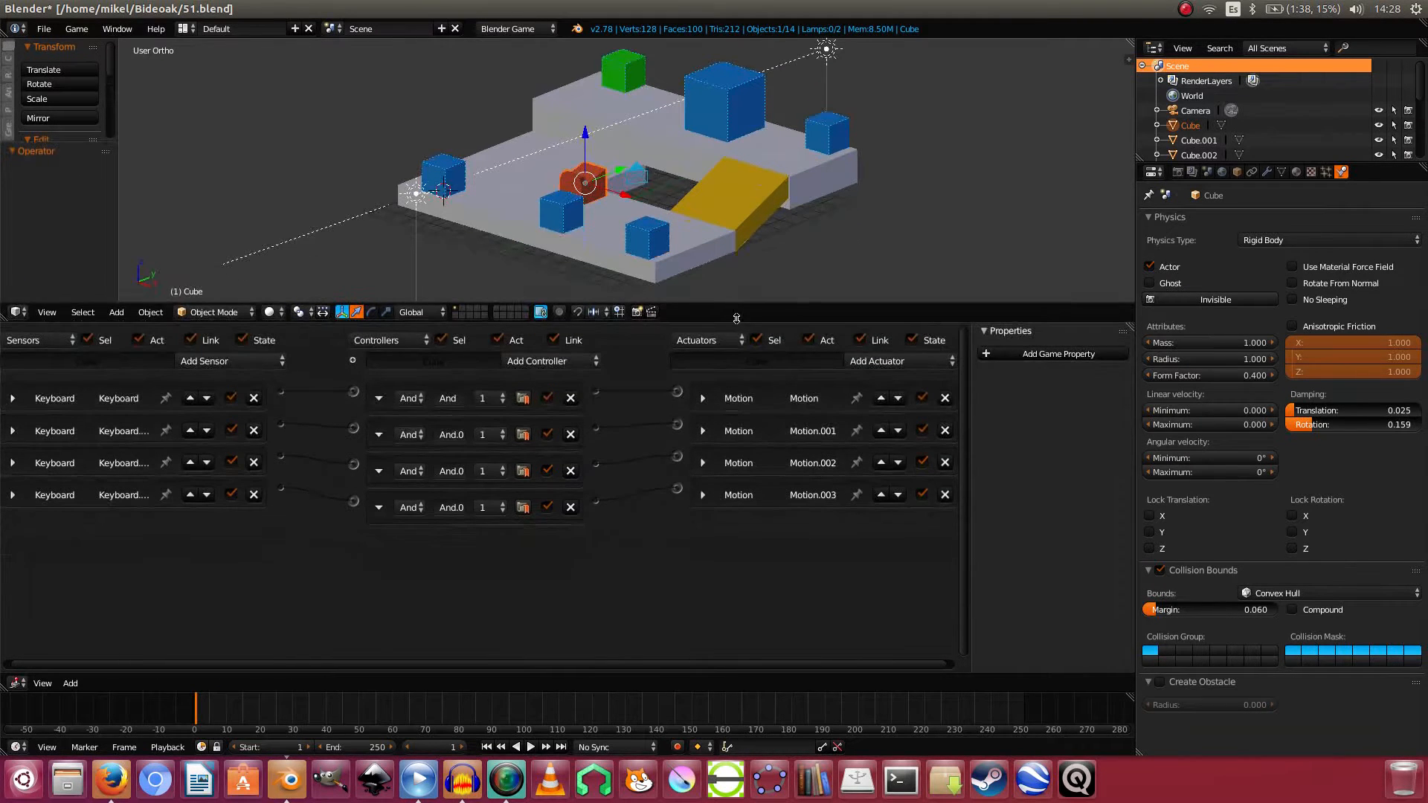
{"action": "left_click", "coordinate": [703, 463]}
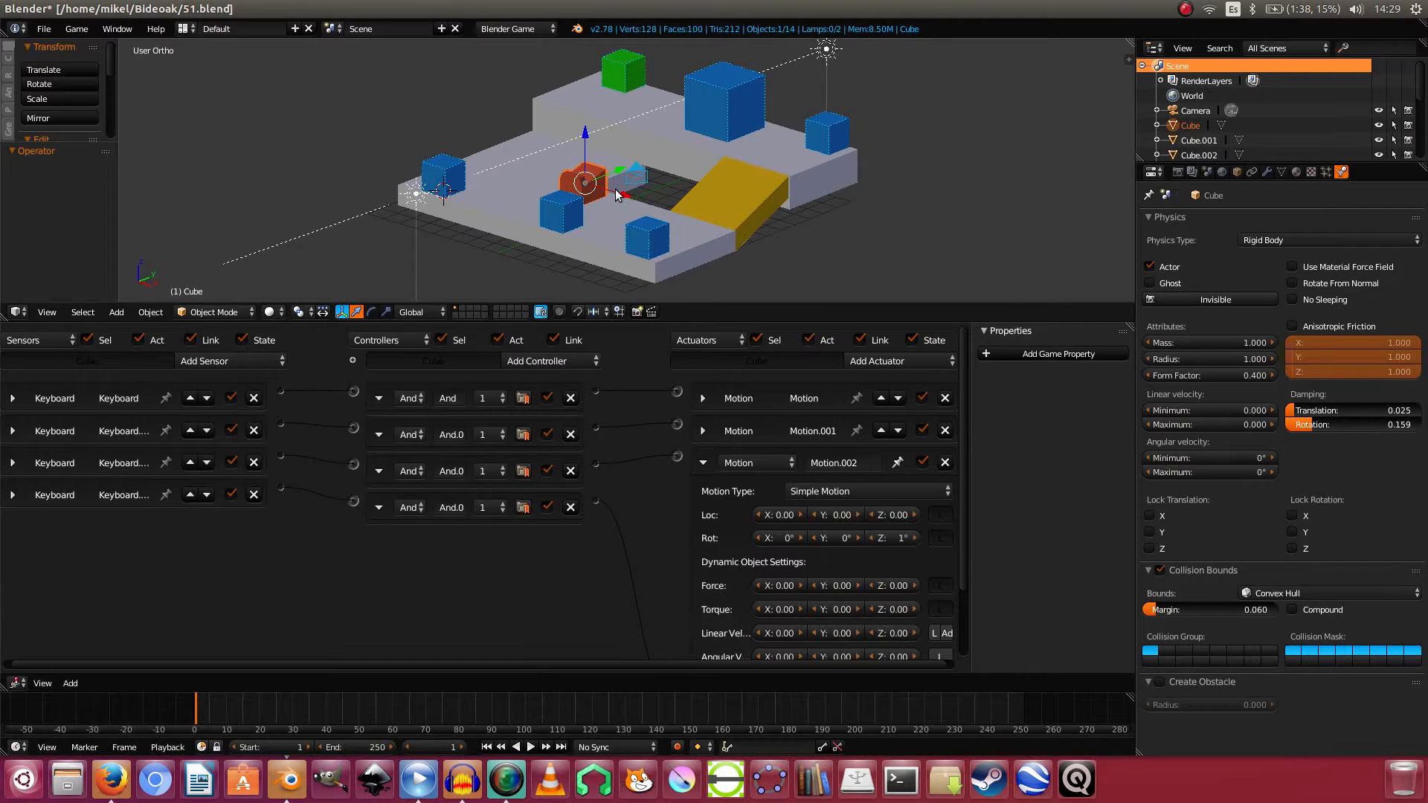
- Run the game, turn the character slightly, drive it past the middle blue cube and off the lower platform, and stop the game
{"action": "key", "text": "p"}
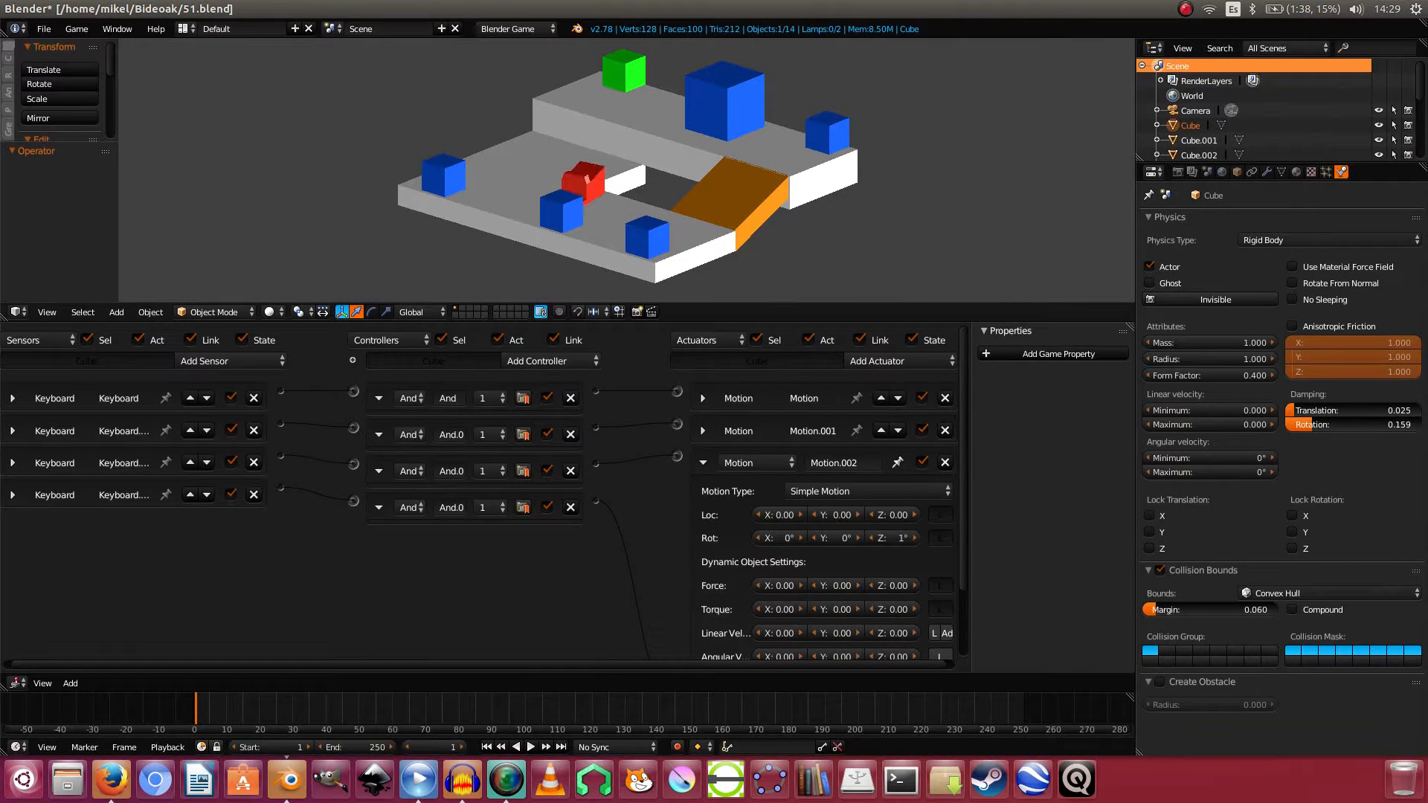
{"action": "key", "text": "Left"}
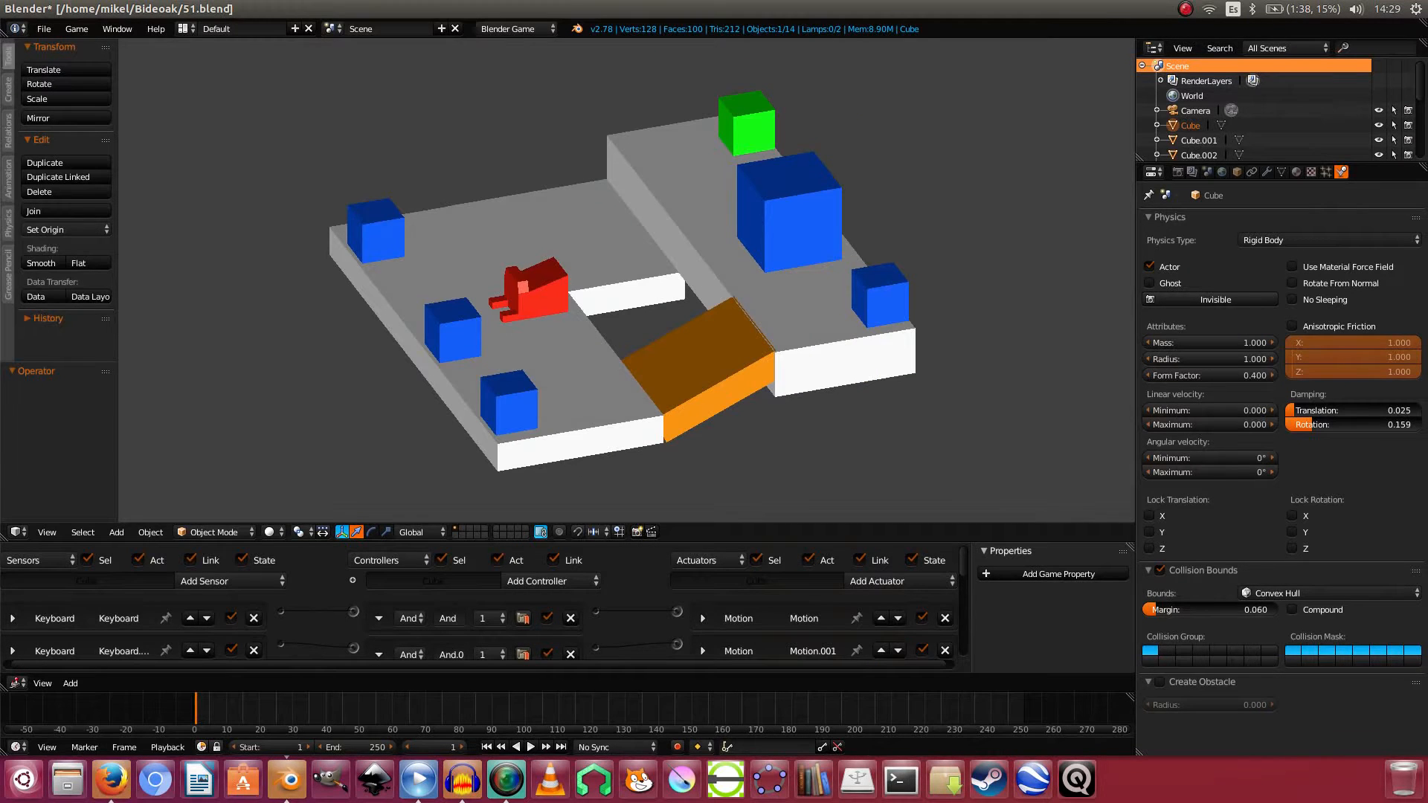
{"action": "key", "text": "Up"}
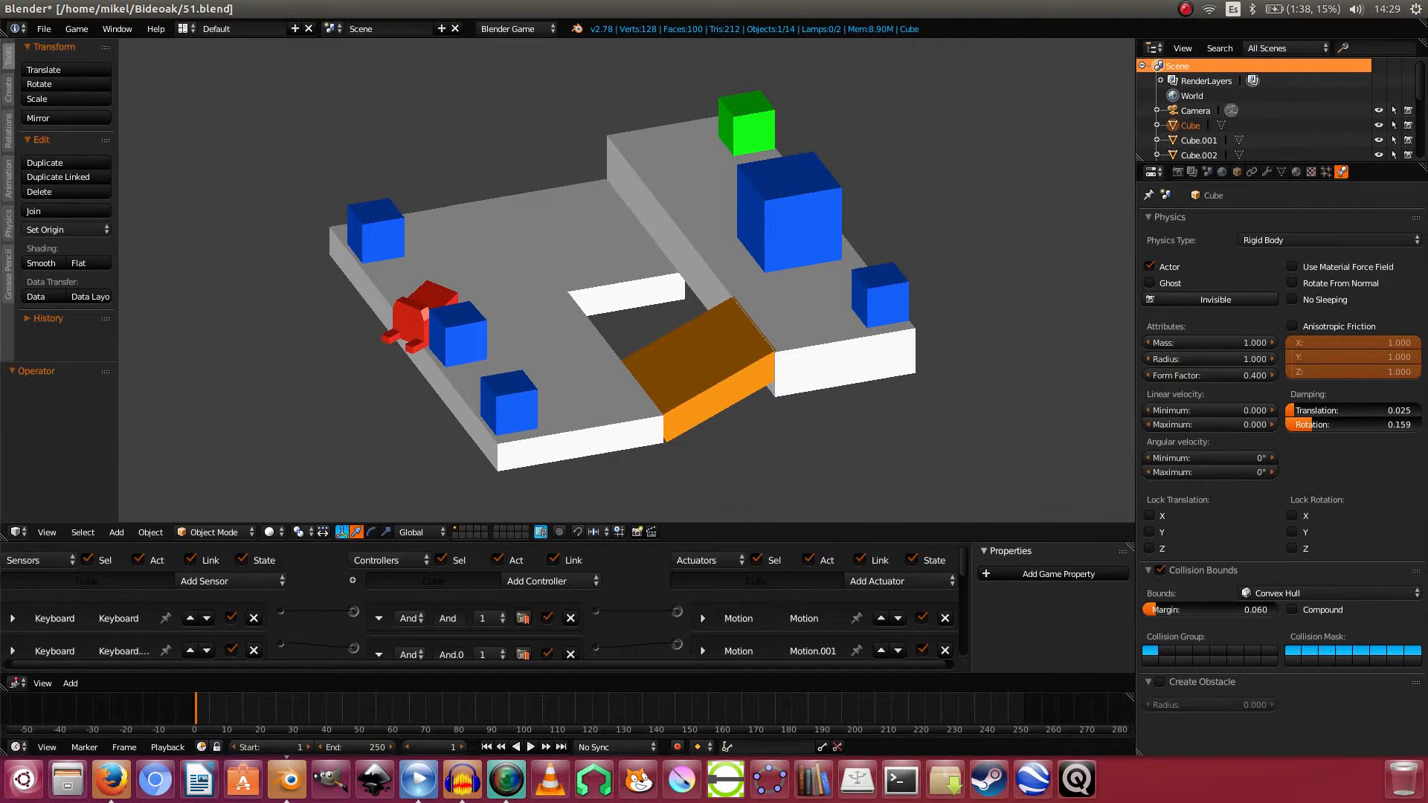
{"action": "key", "text": "Up"}
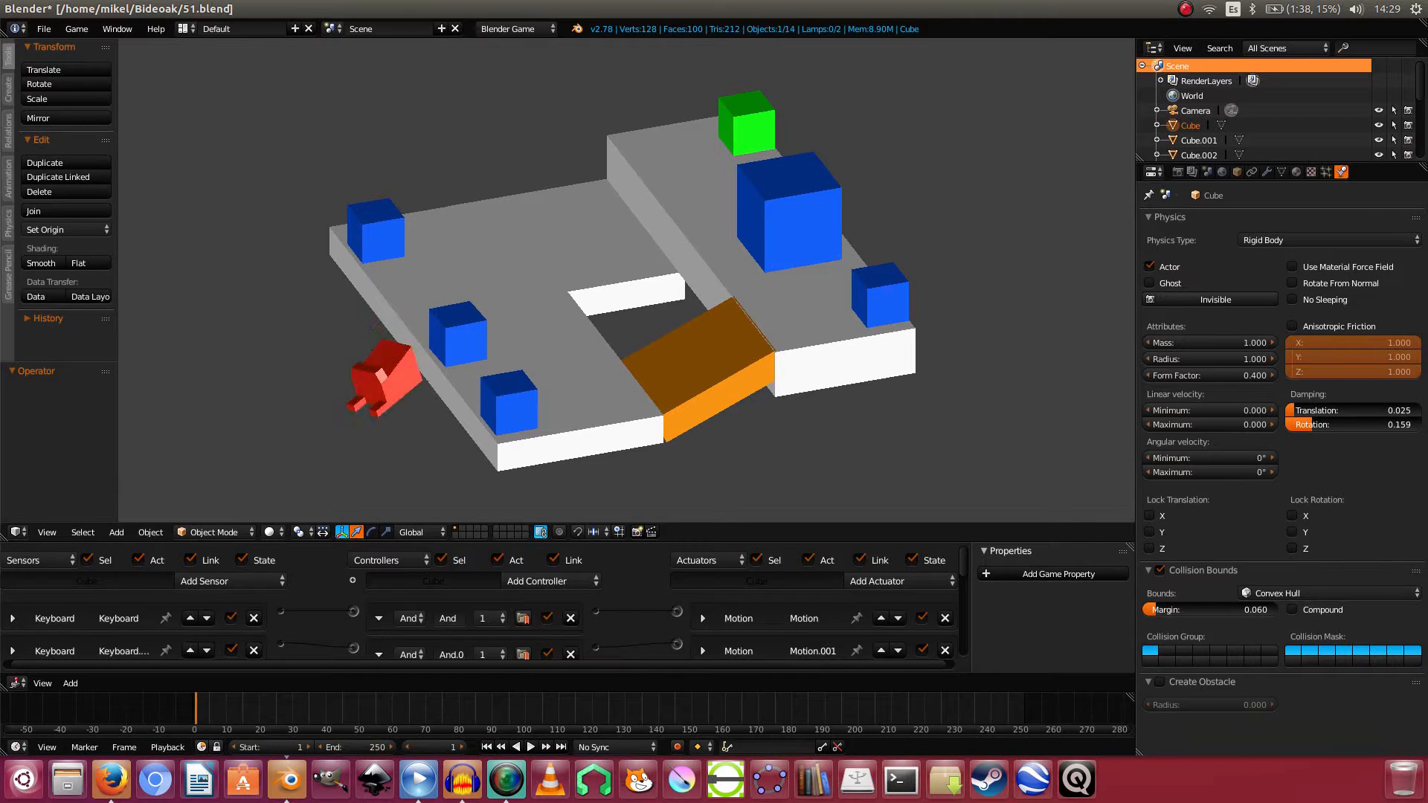
{"action": "key", "text": "Escape"}
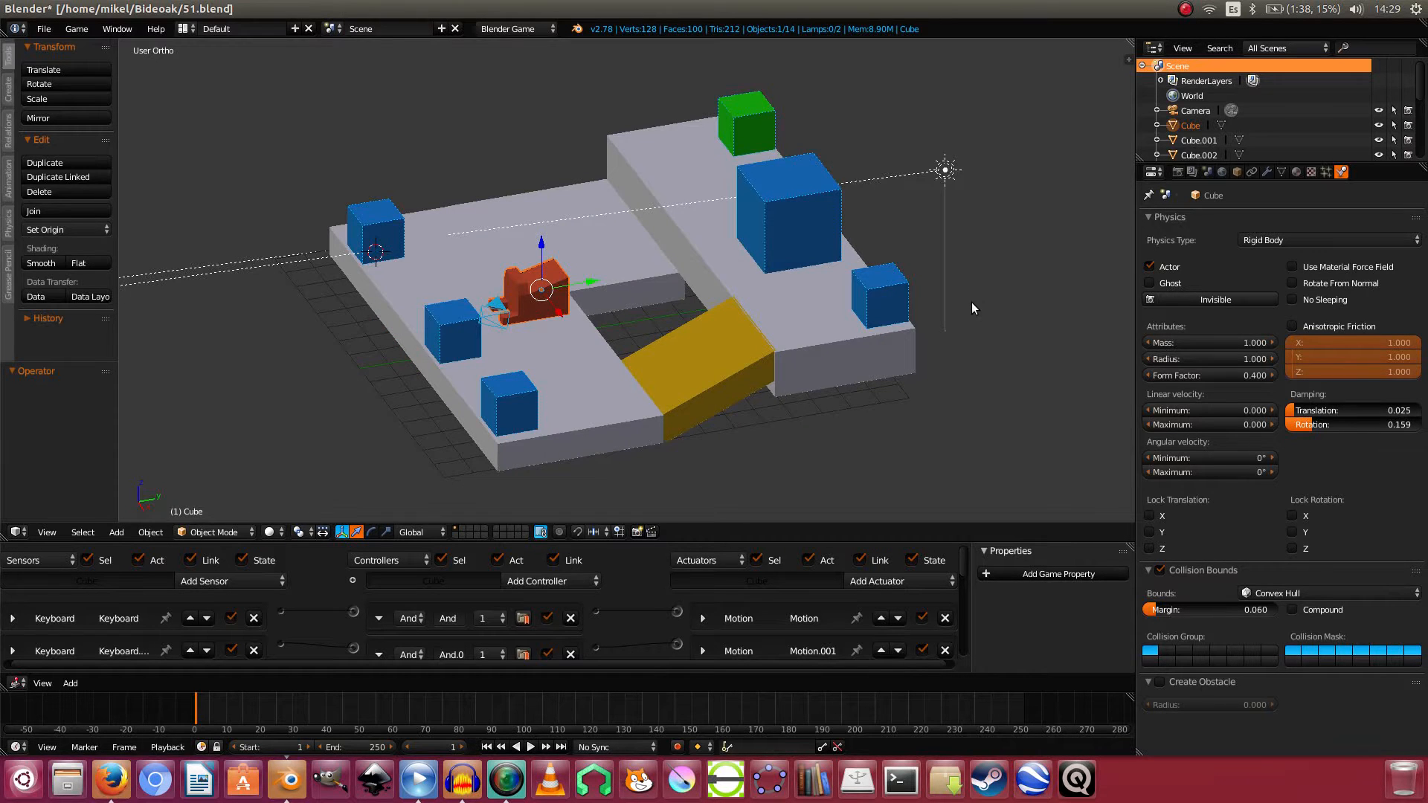
- Run the game, turn the character towards the blue cube at the lower platform's front corner, and push it off the edge
{"action": "key", "text": "p"}
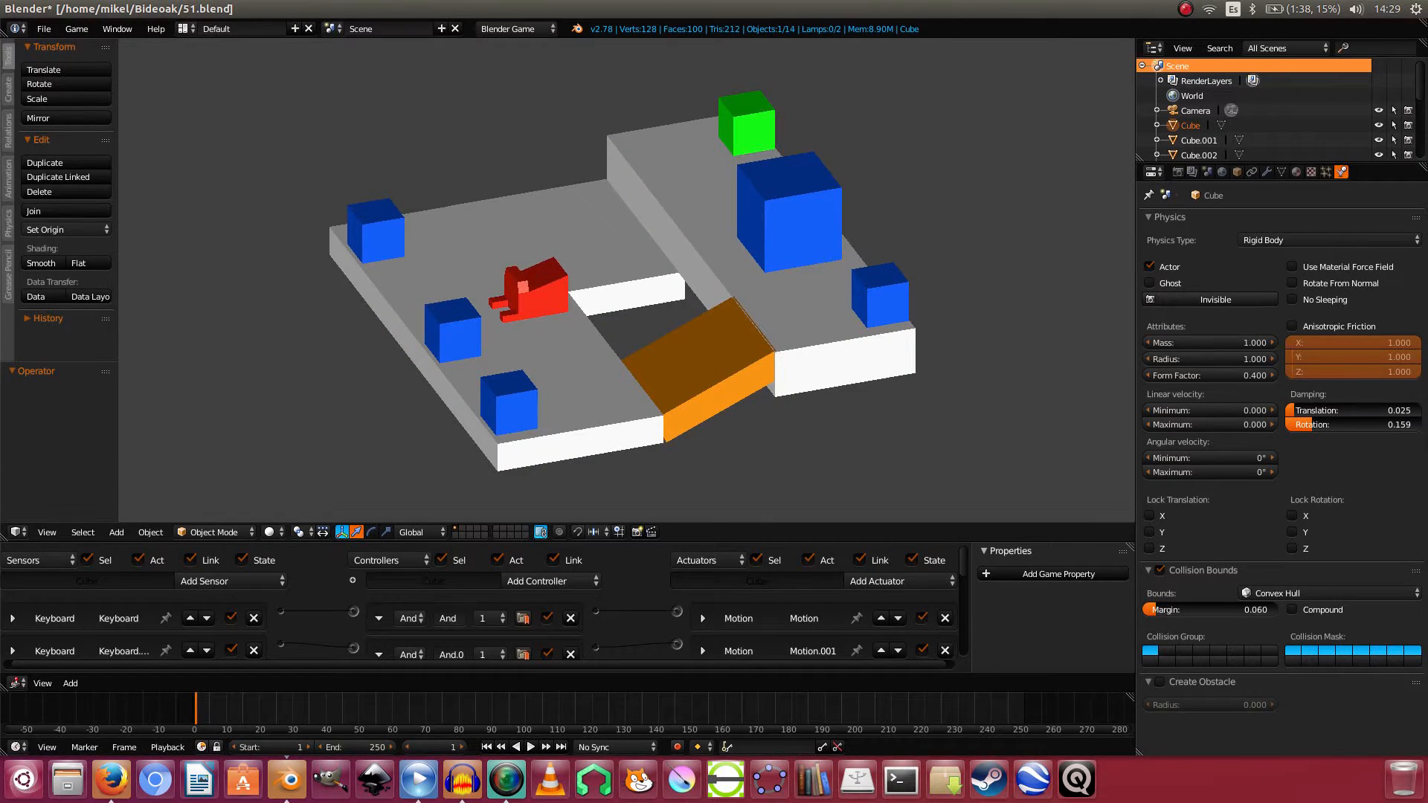
{"action": "key", "text": "Left"}
{"action": "key", "text": "Up"}
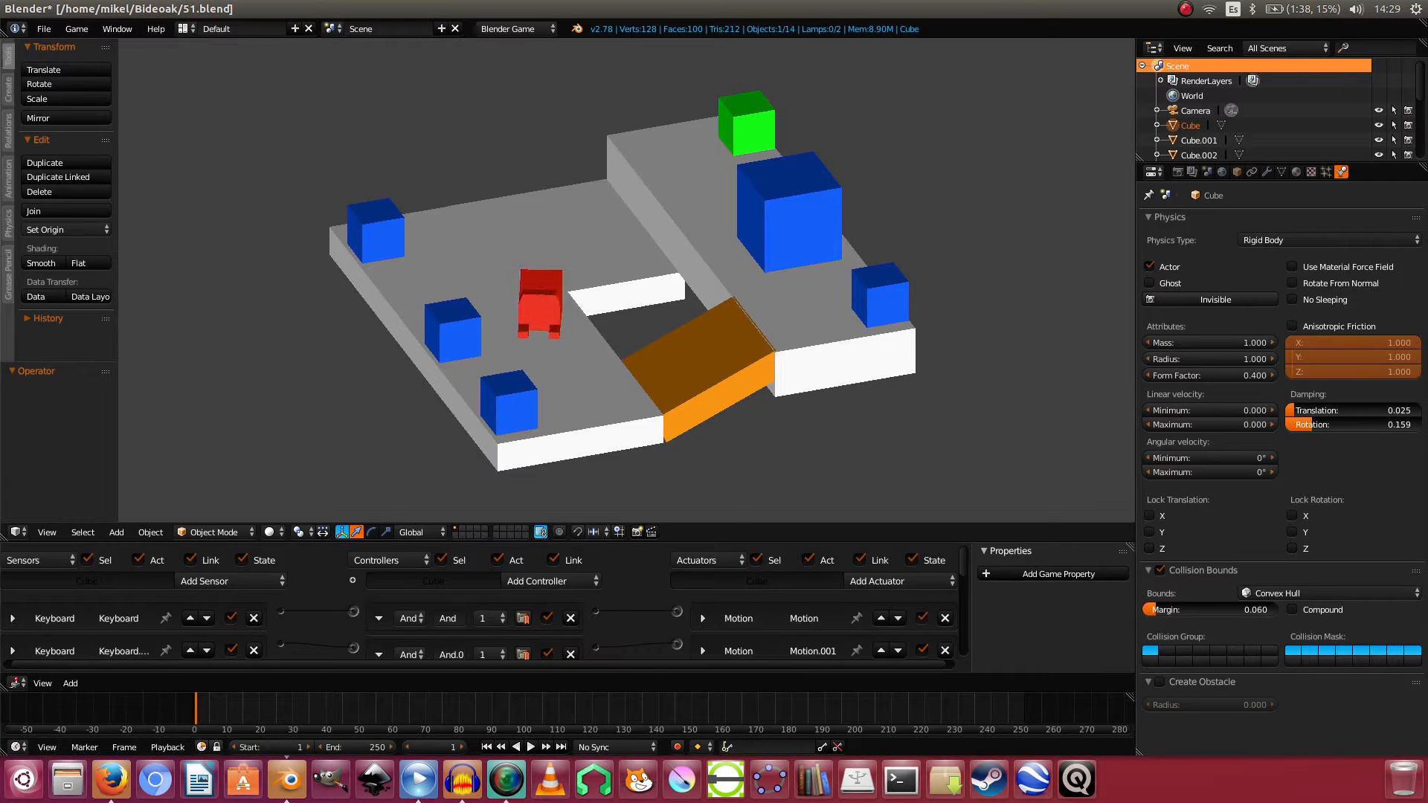
{"action": "key", "text": "Up"}
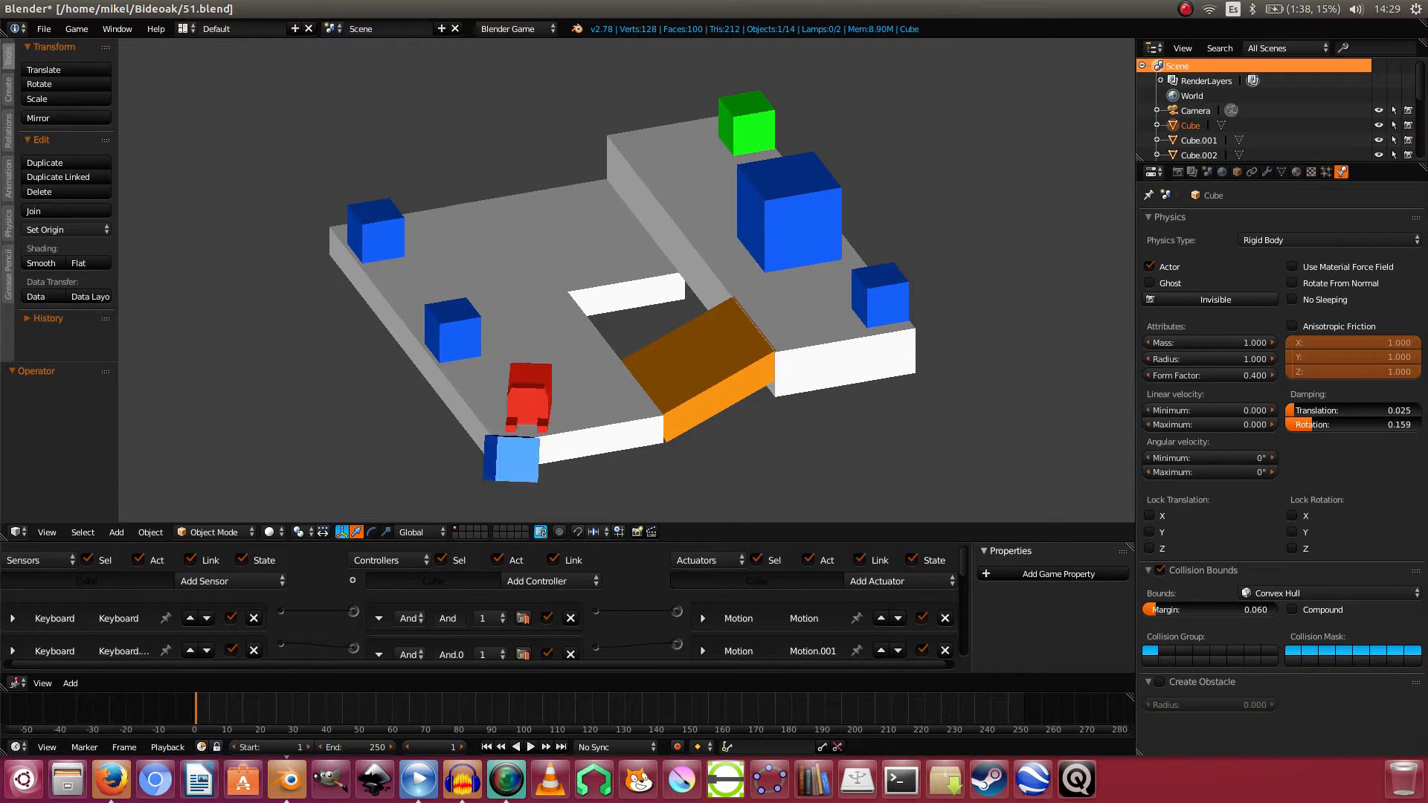
- Turn the character around, drive it up the yellow ramp, and push the small blue cube off the upper platform
{"action": "key", "text": "Right"}
{"action": "key", "text": "Right"}
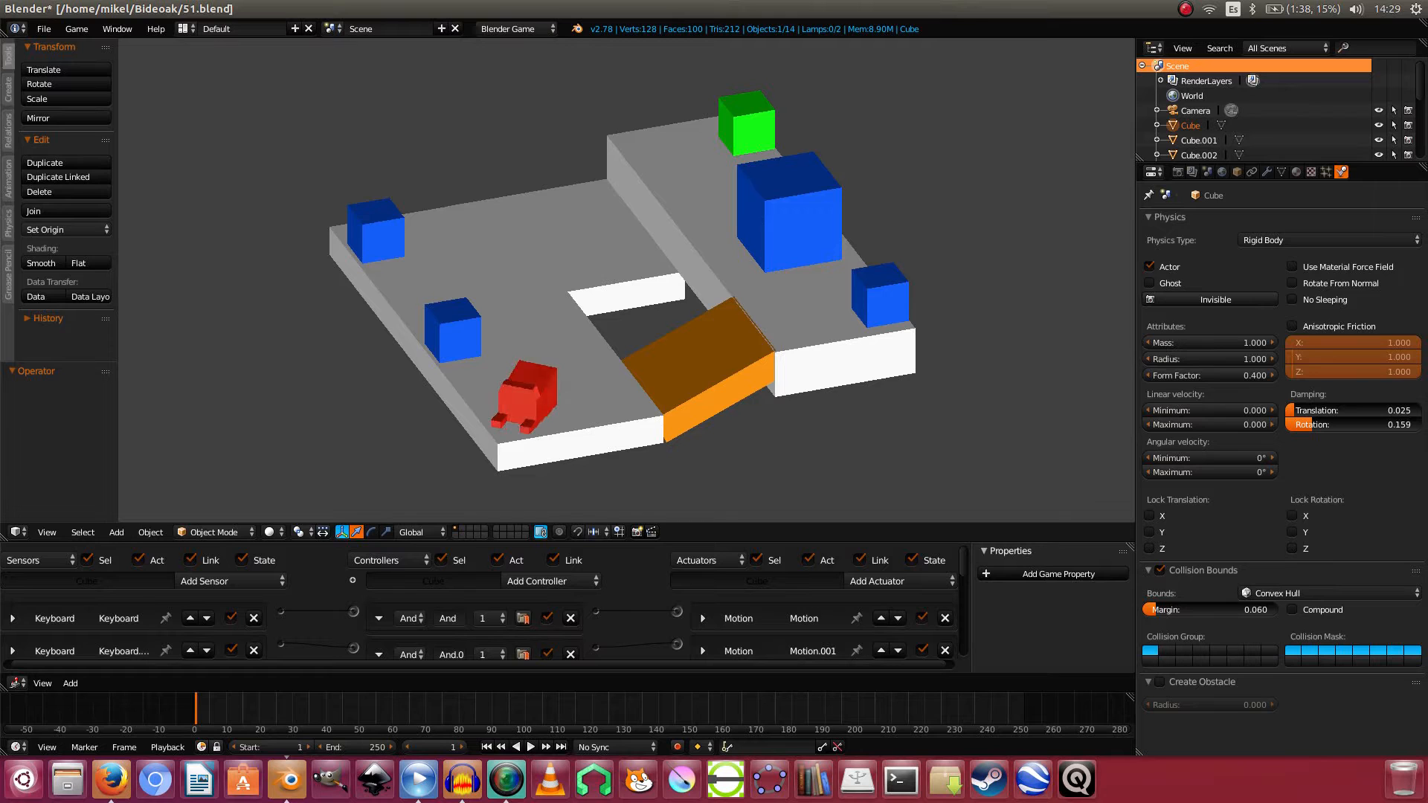
{"action": "key", "text": "Right"}
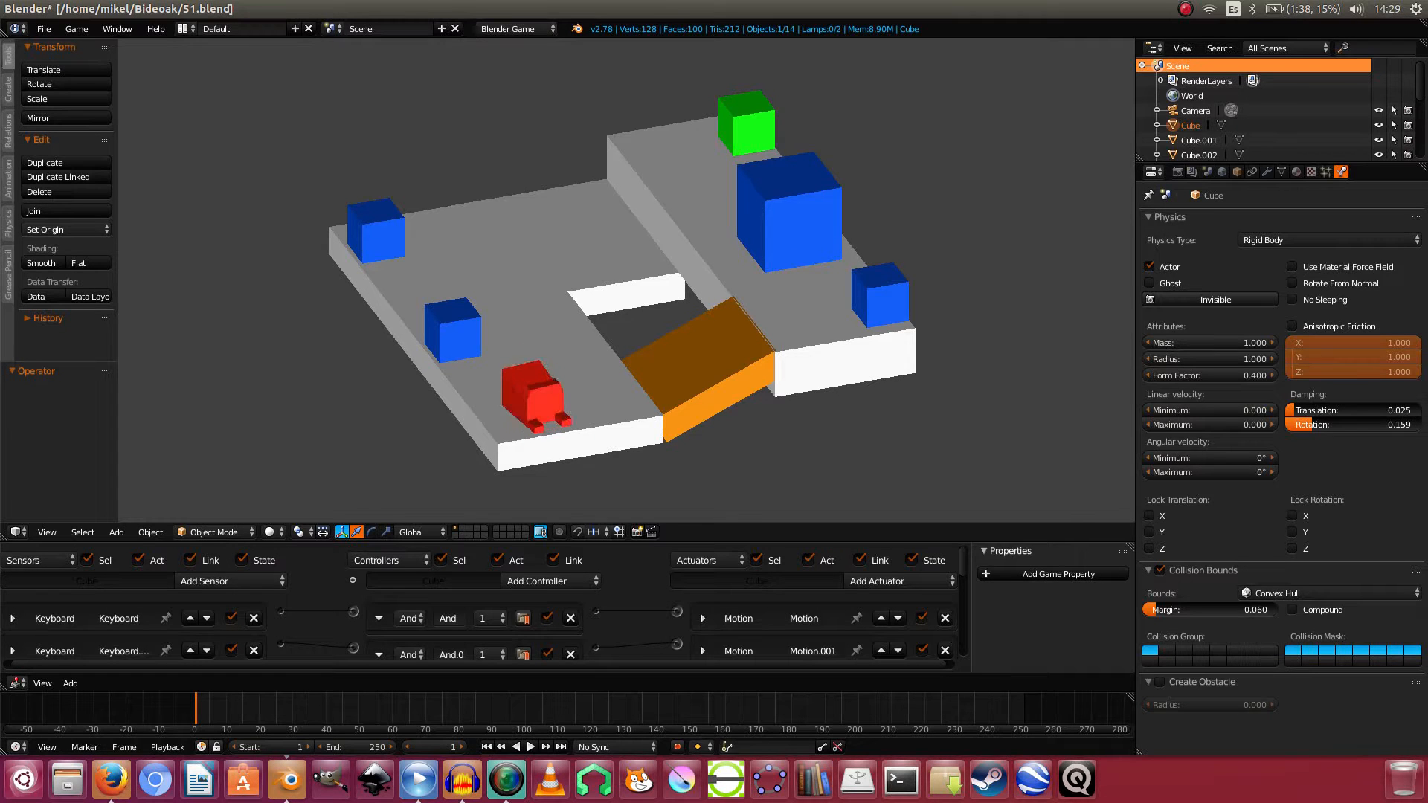
{"action": "key", "text": "Right"}
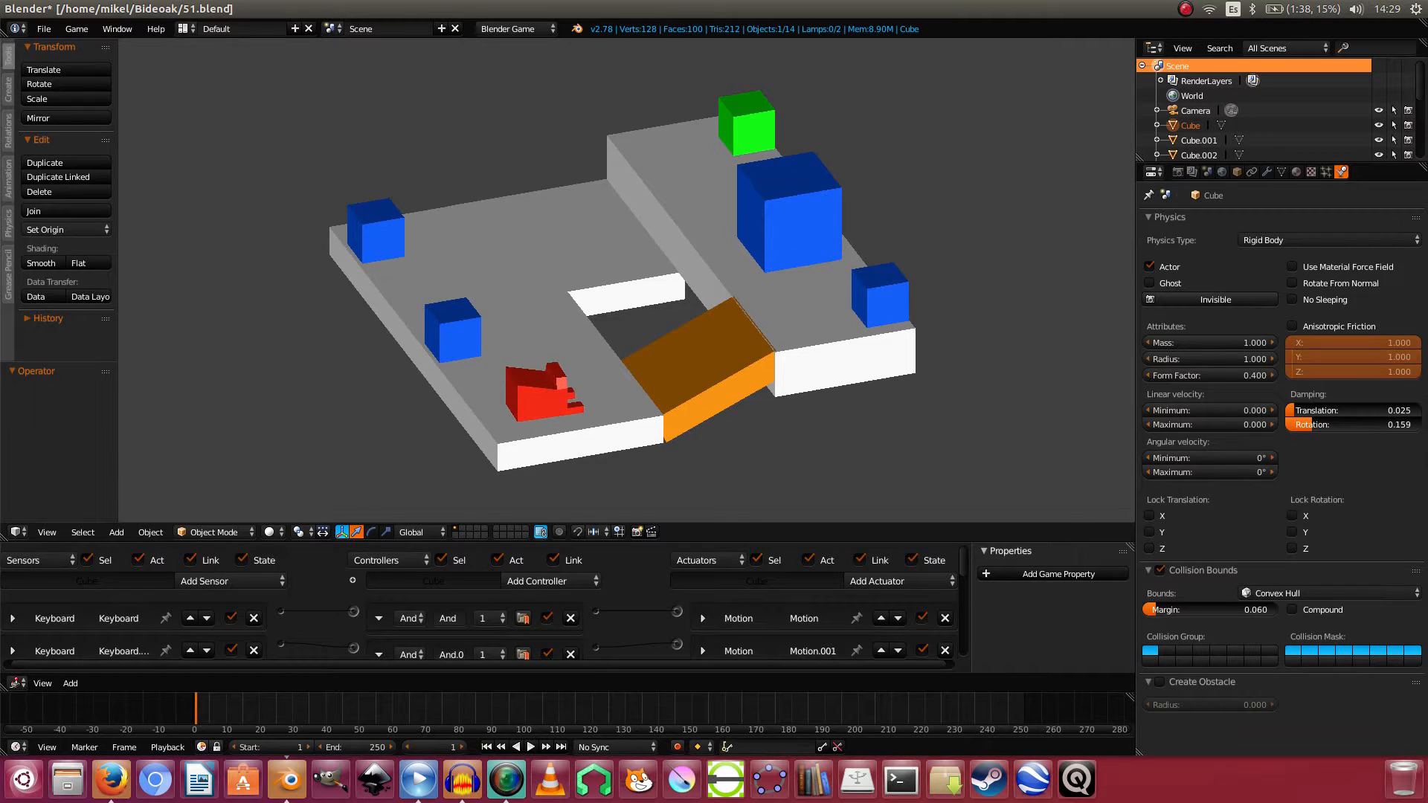
{"action": "key", "text": "Up"}
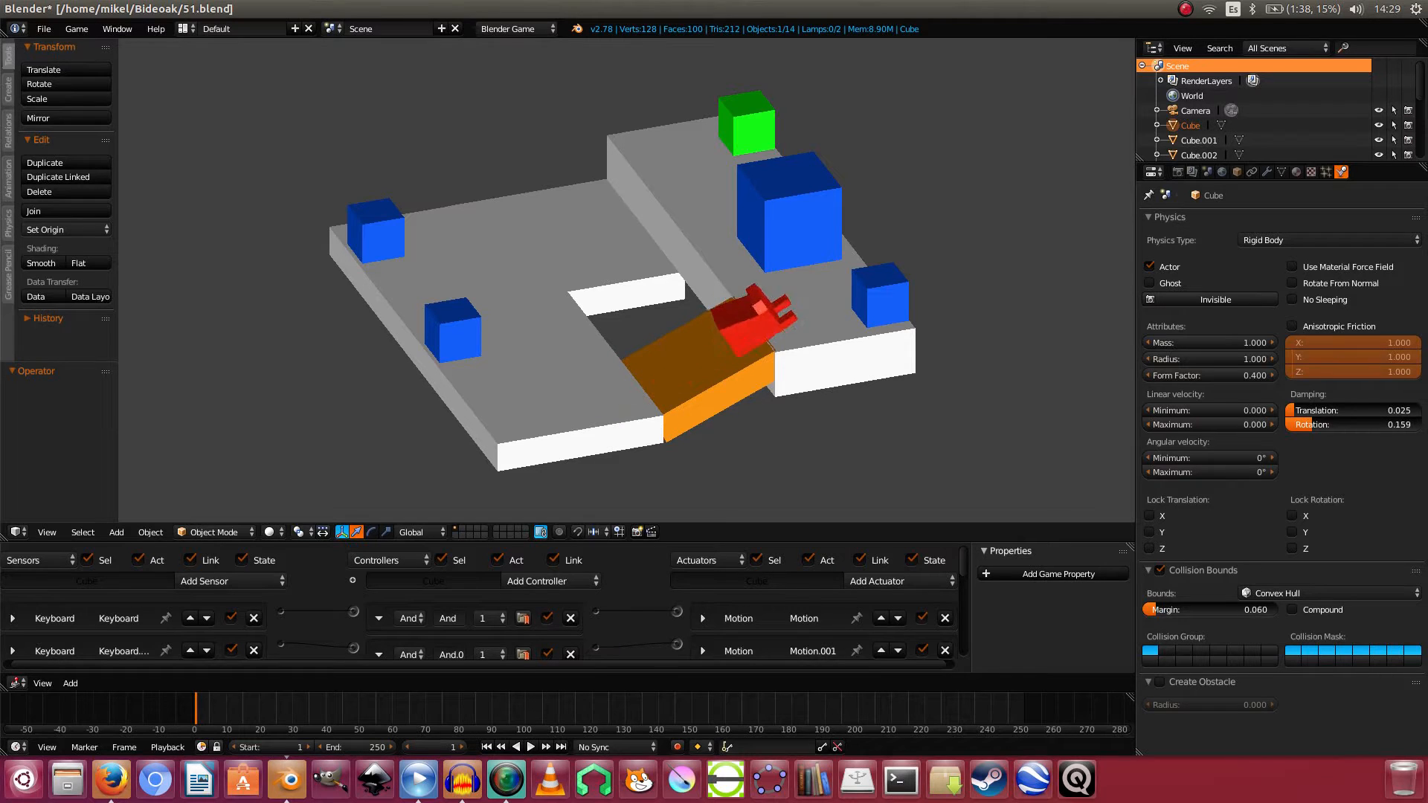
{"action": "key", "text": "Up"}
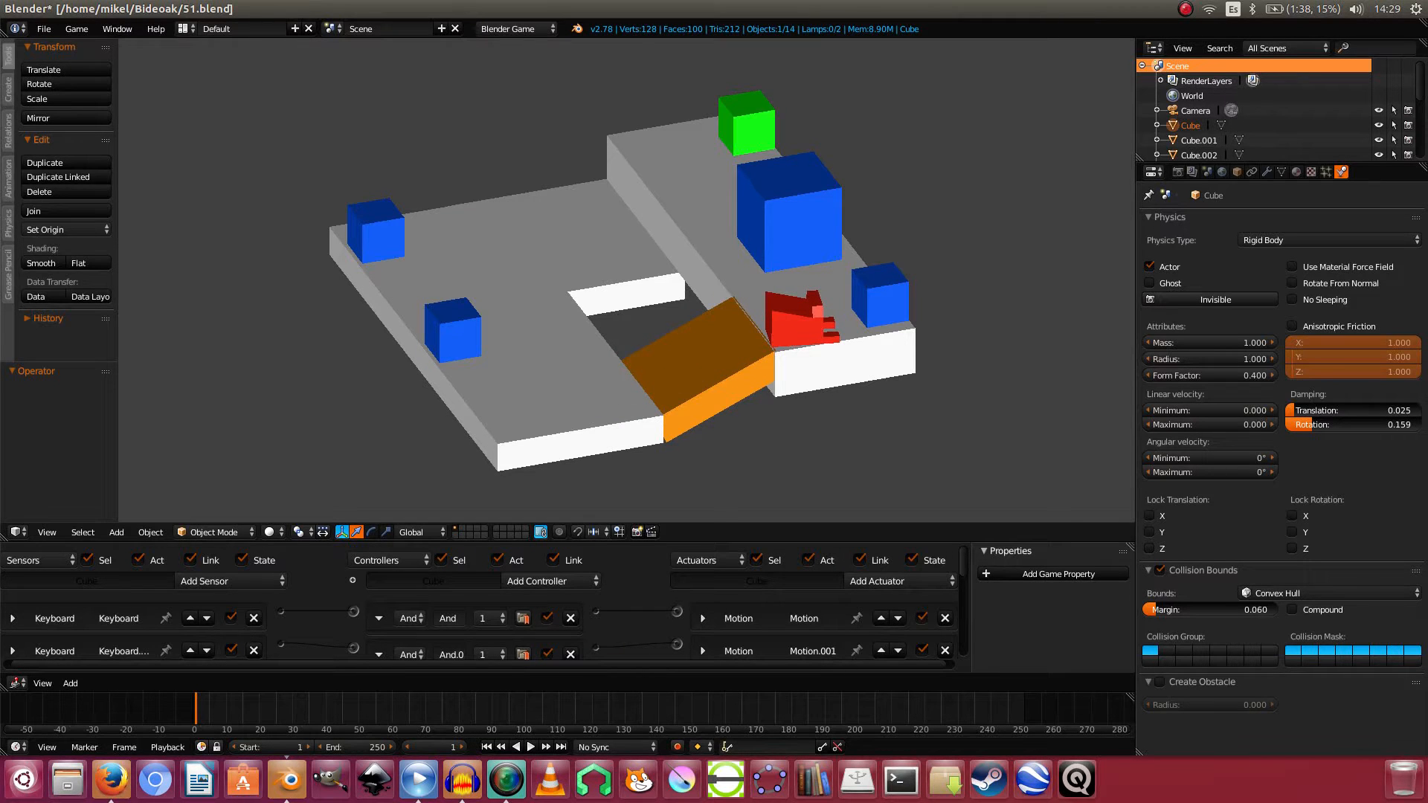
{"action": "key", "text": "Up"}
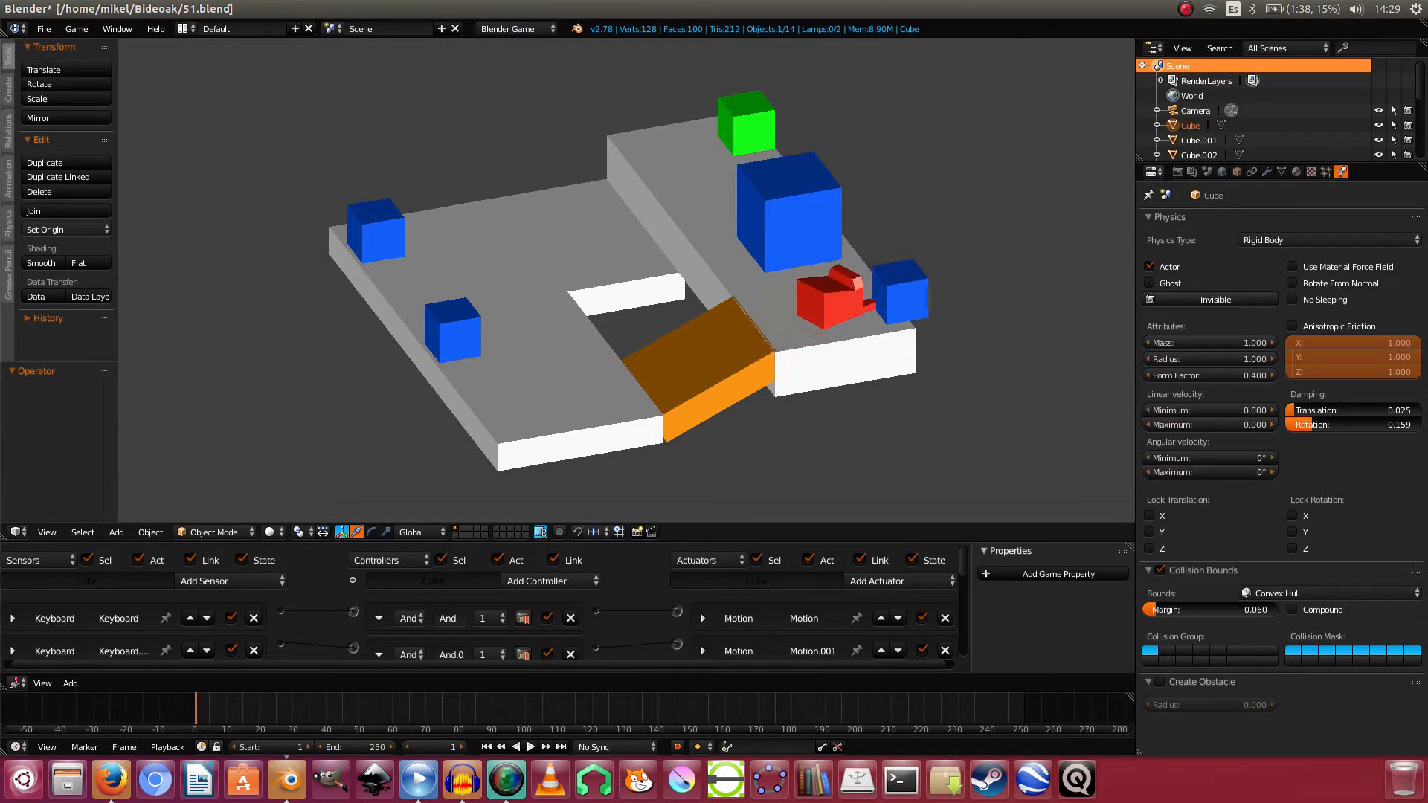
- Turn the character along the upper platform and push the large blue cube and the green cube off its far end
{"action": "key", "text": "Left"}
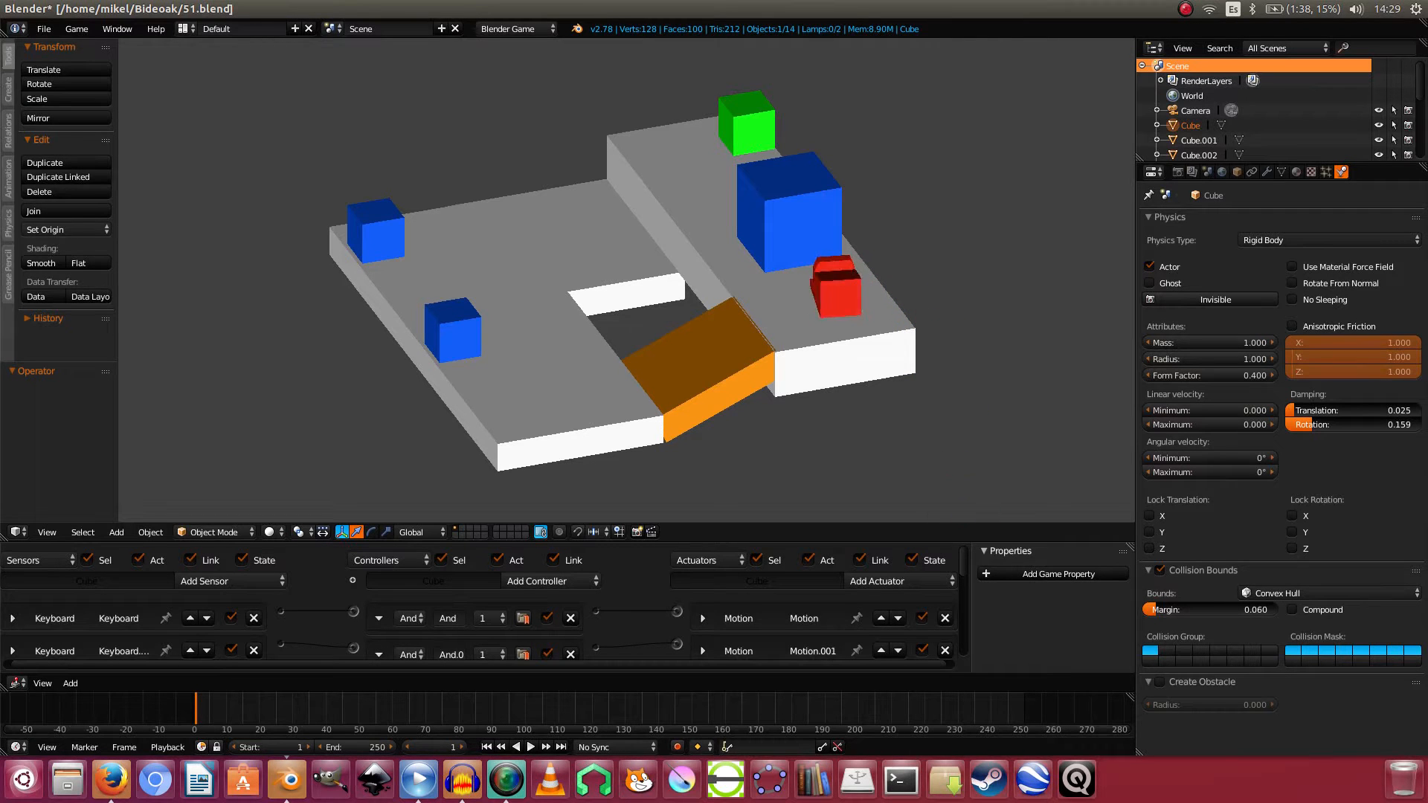
{"action": "key", "text": "Up"}
{"action": "key", "text": "Up"}
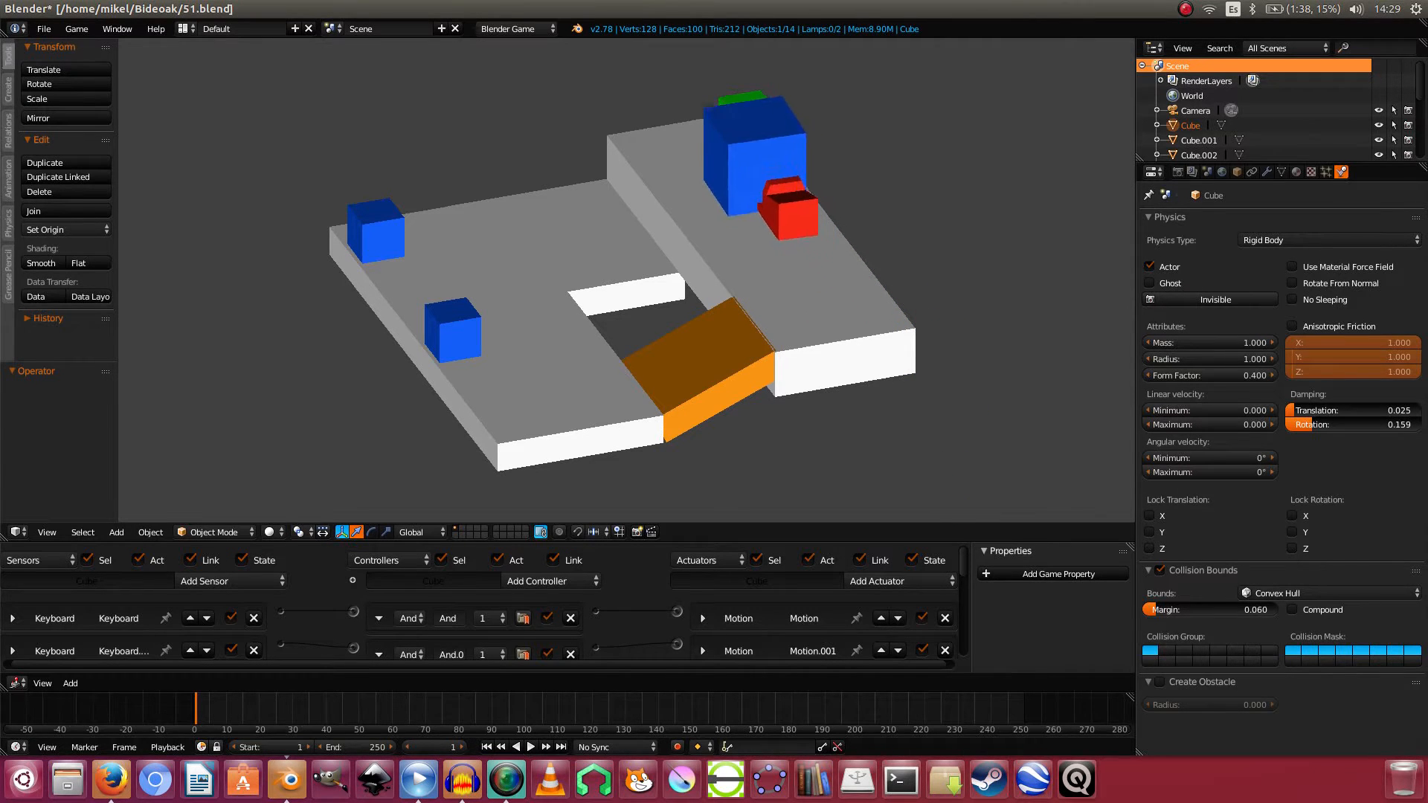
{"action": "key", "text": "Up"}
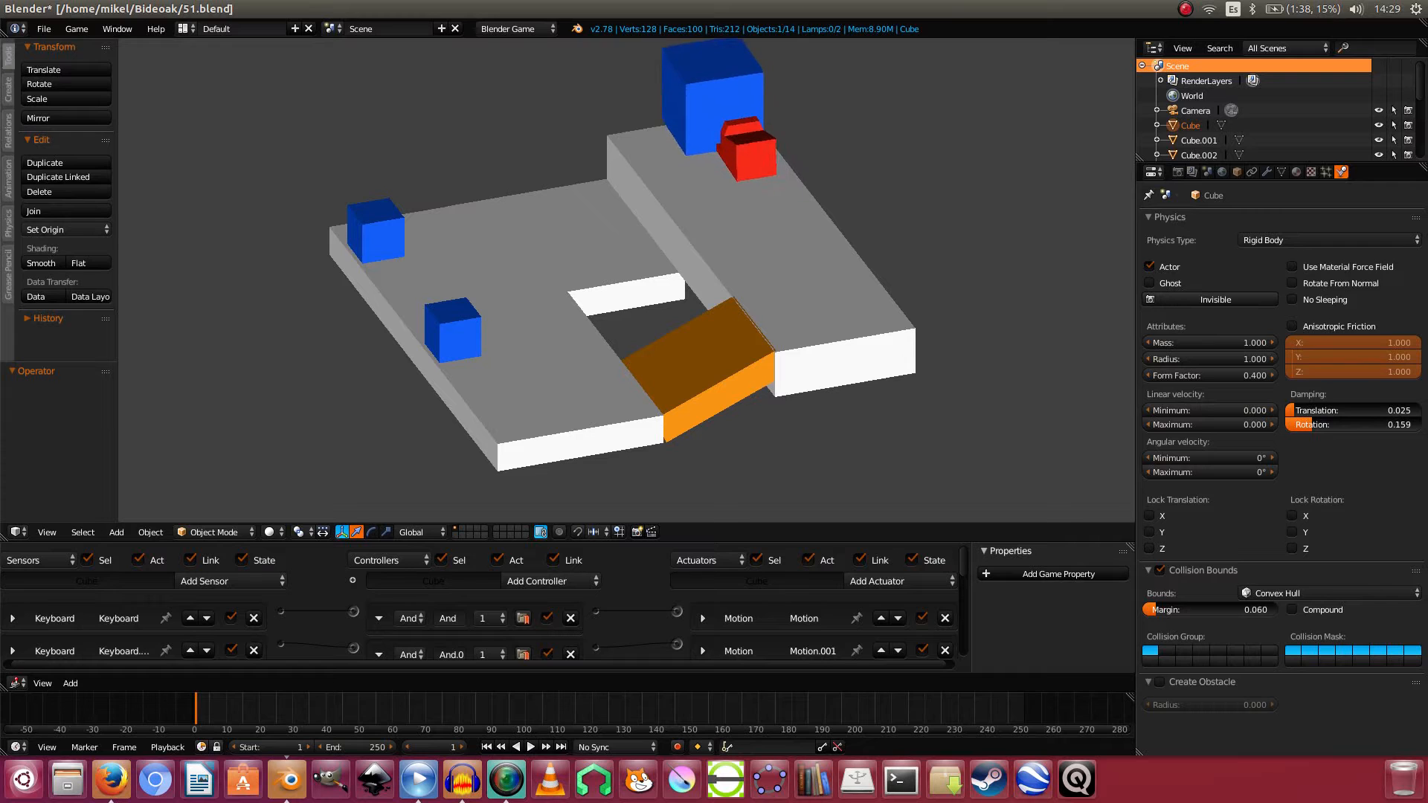
{"action": "key", "text": "Up"}
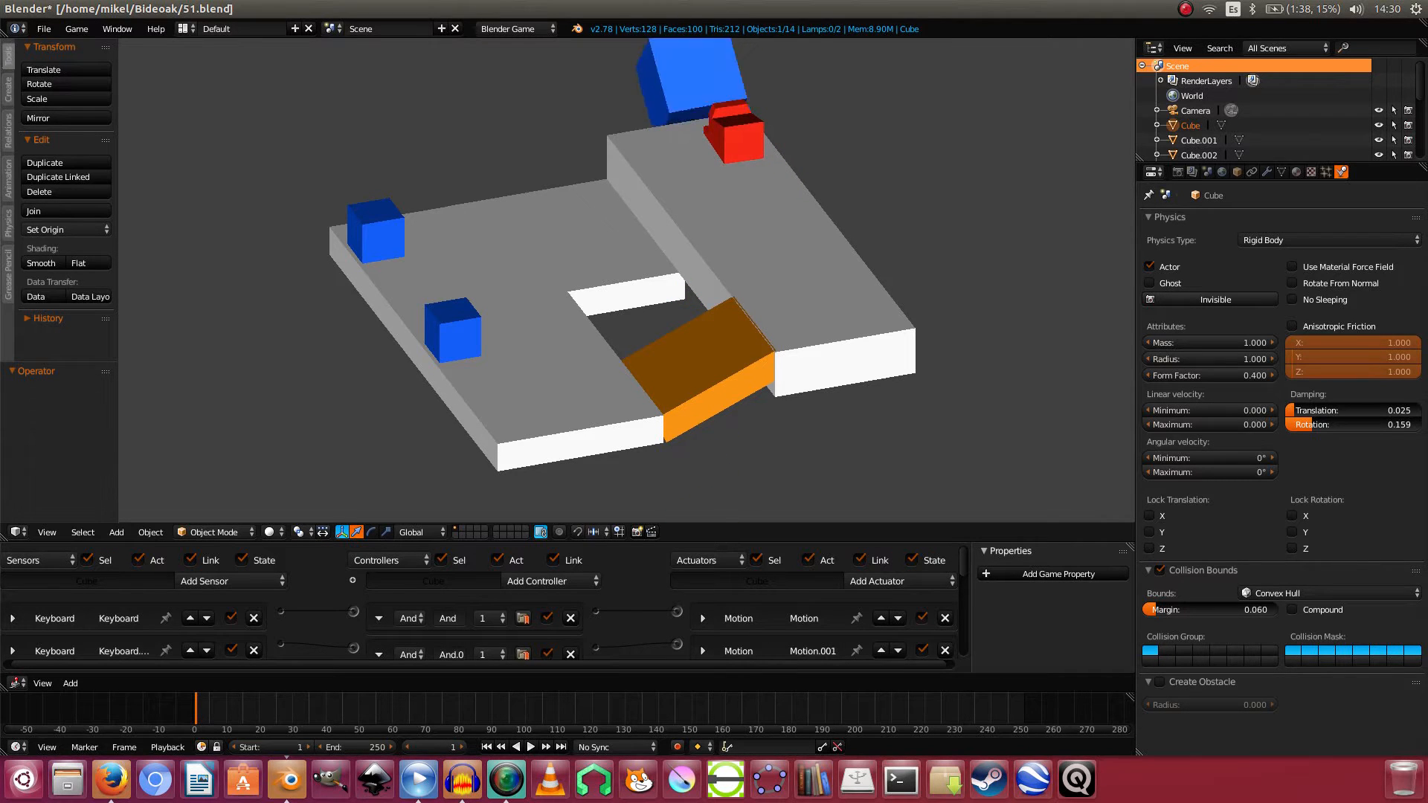
- Drive the character down onto the lower platform and push the blue cube at its far corner off the edge
{"action": "key", "text": "Left"}
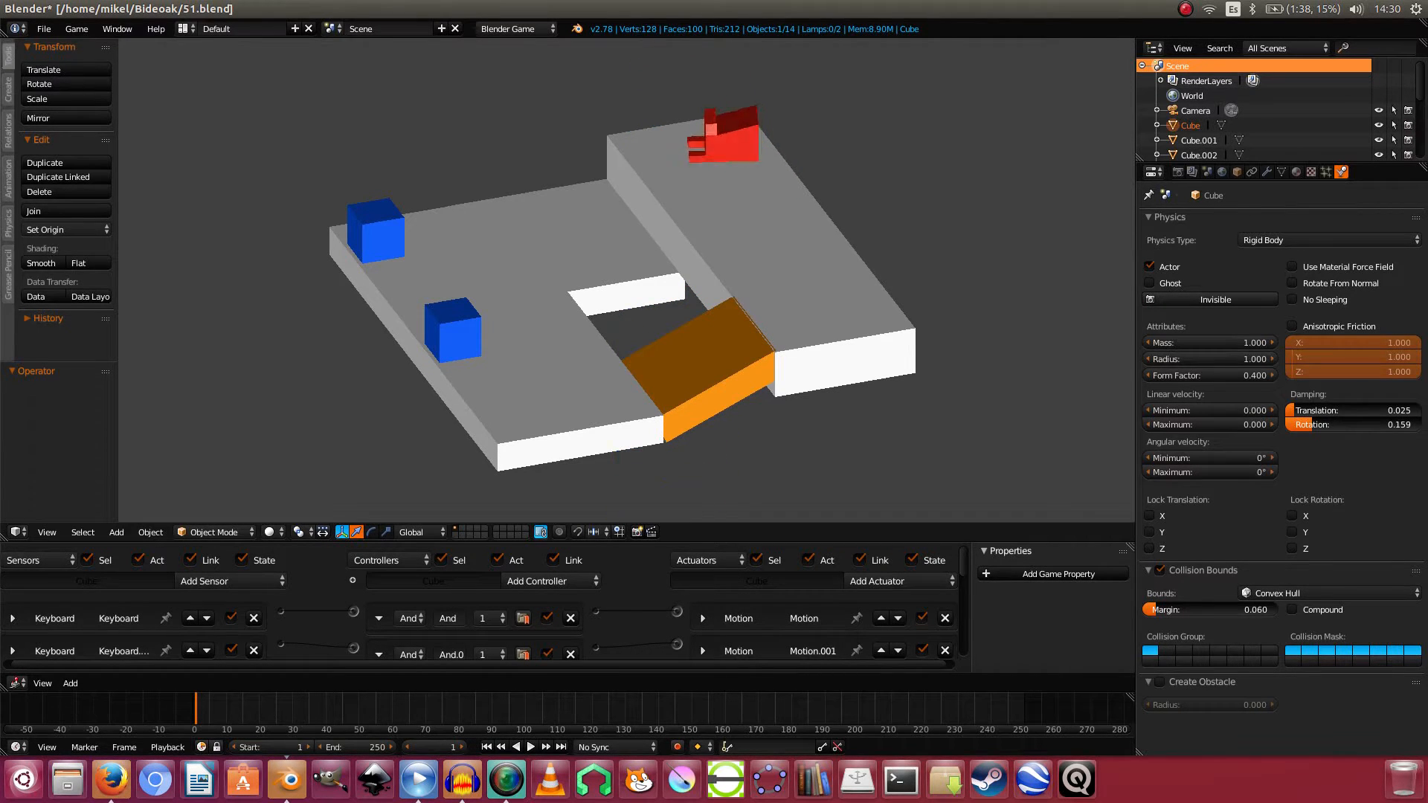
{"action": "key", "text": "Up"}
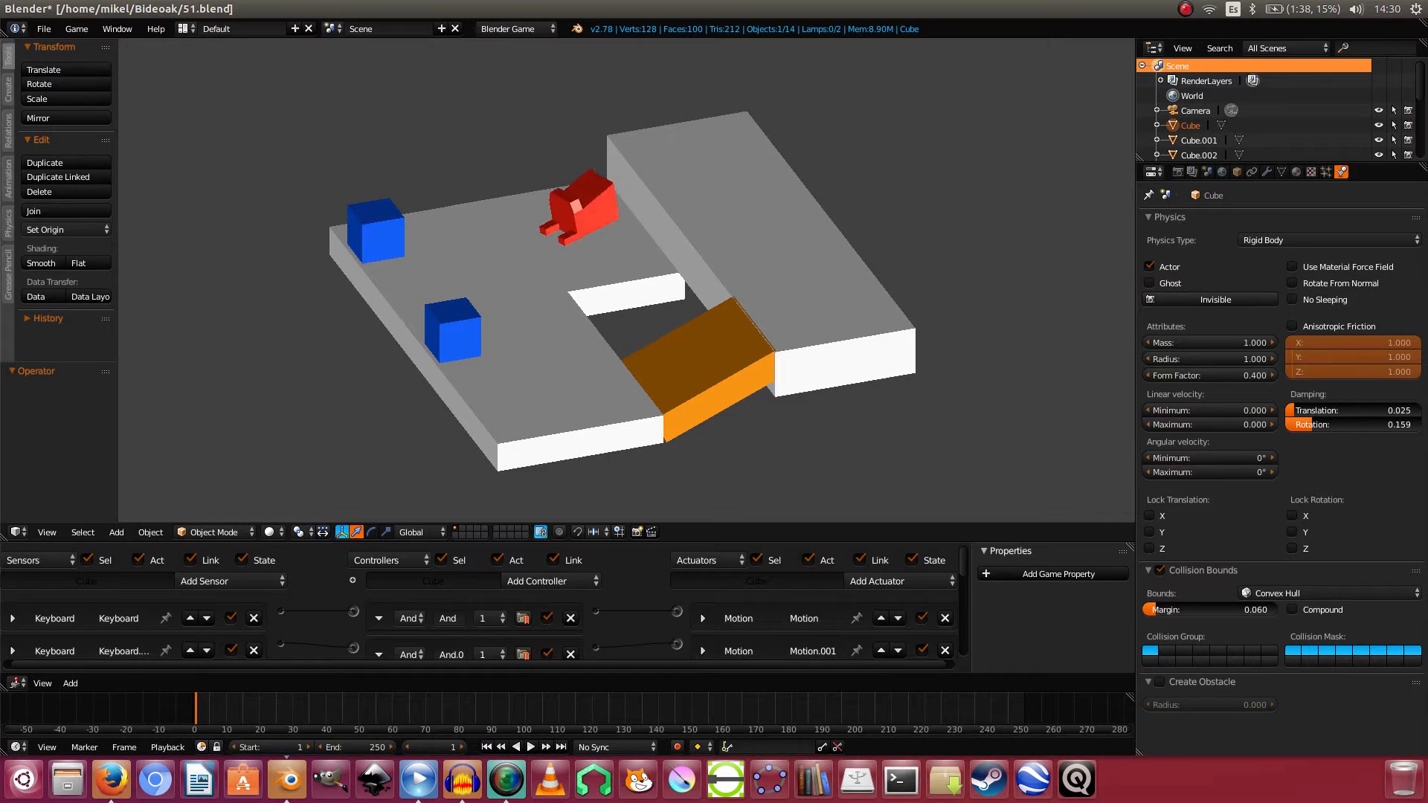
{"action": "key", "text": "Left"}
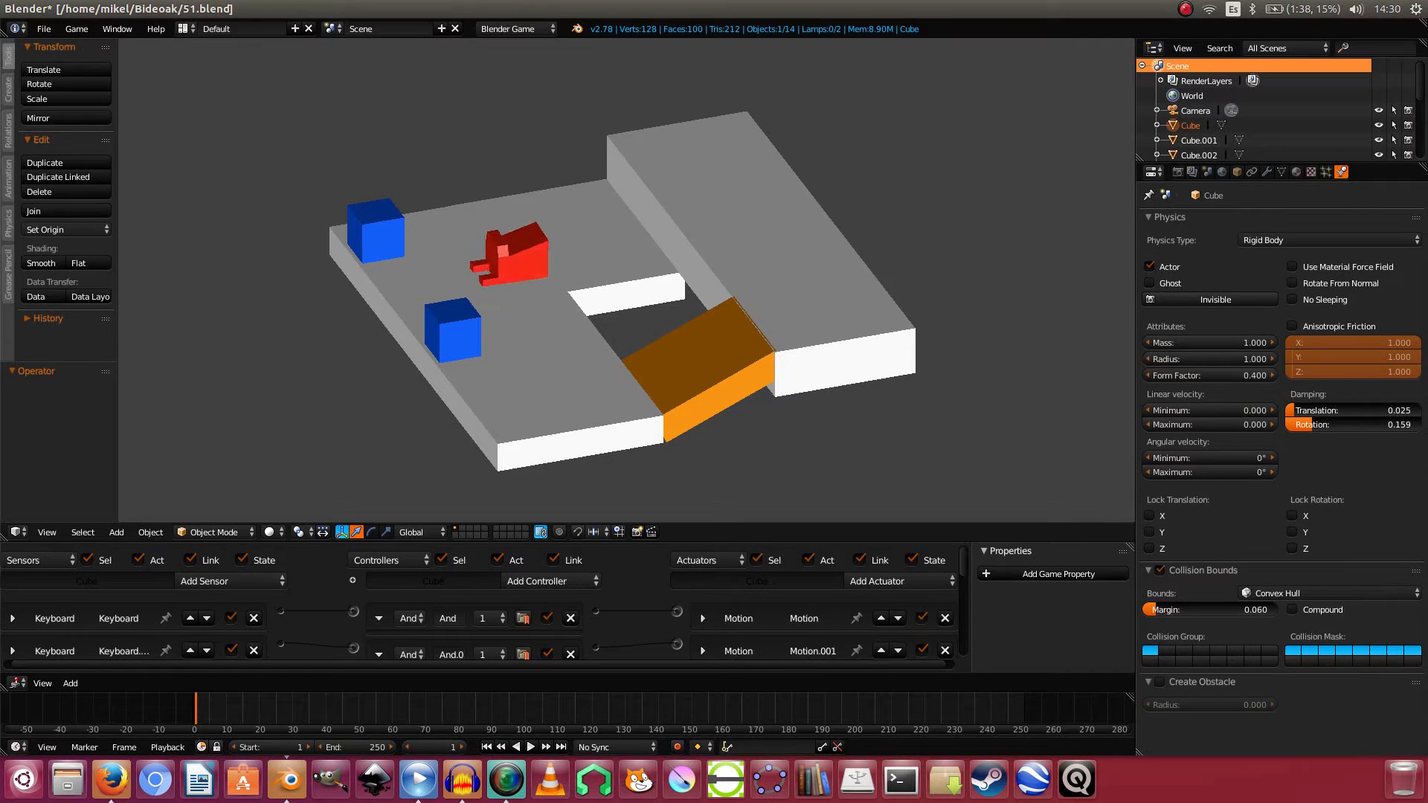
{"action": "key", "text": "Up"}
{"action": "key", "text": "Up"}
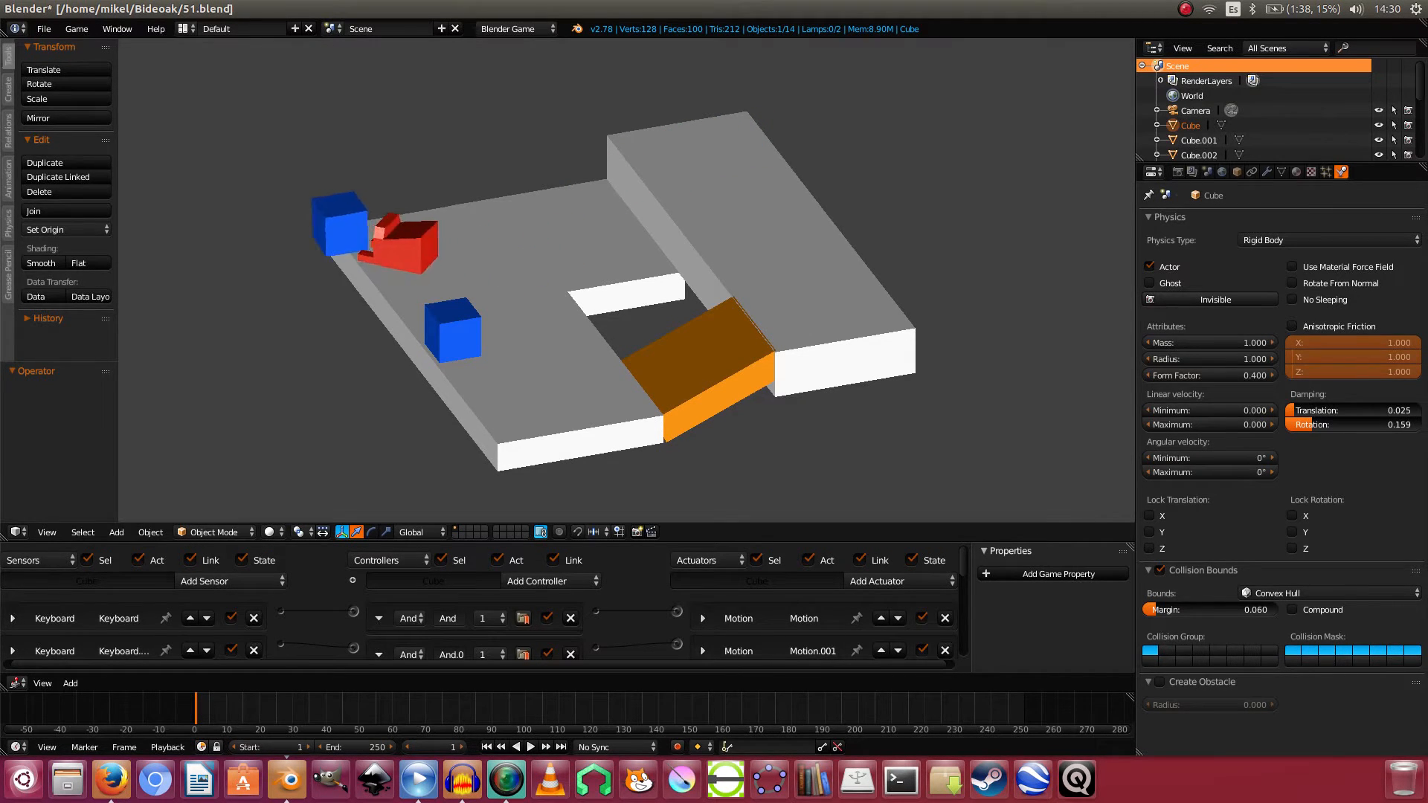
- Manoeuvre the character around the last blue cube on the lower platform, nudging it away from the edge
{"action": "key", "text": "Left"}
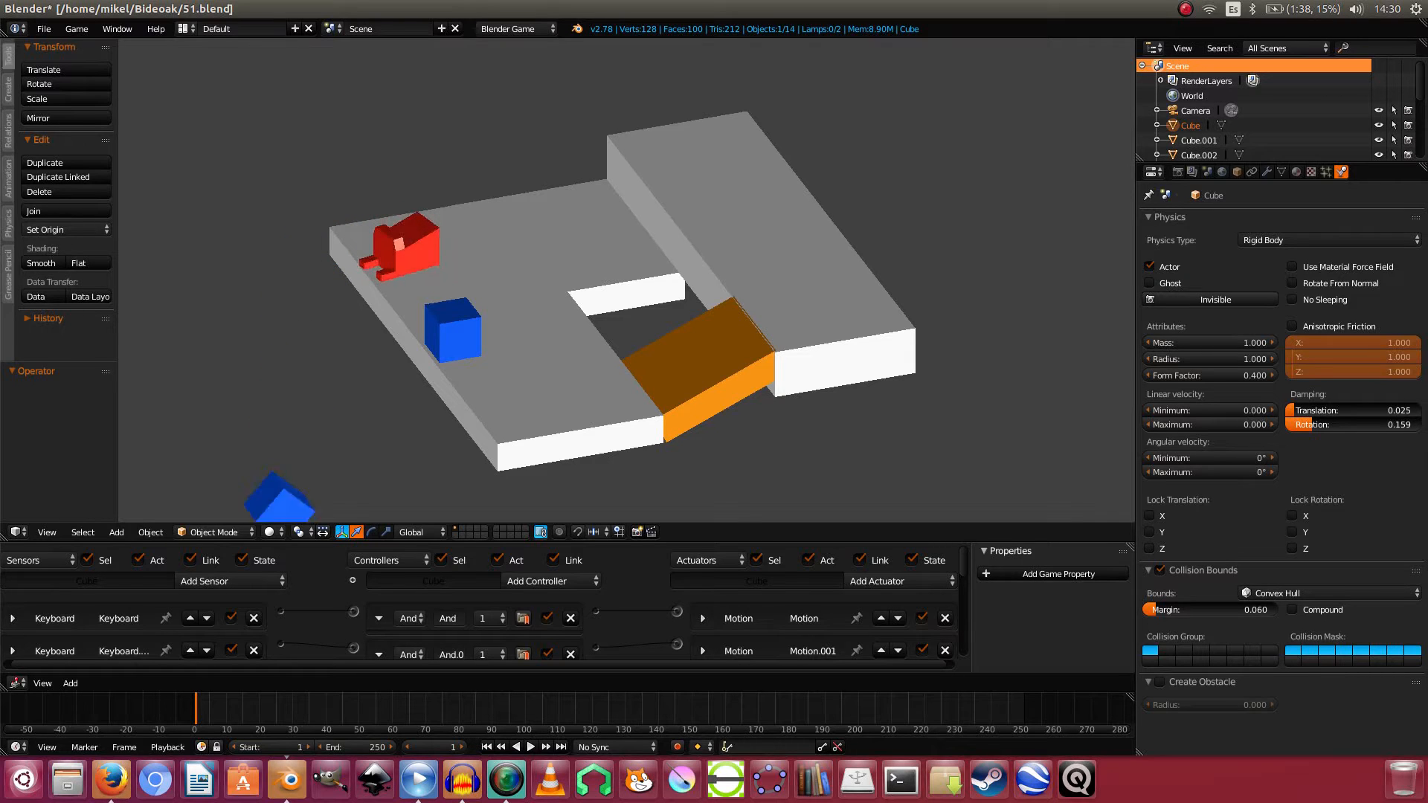
{"action": "key", "text": "Up"}
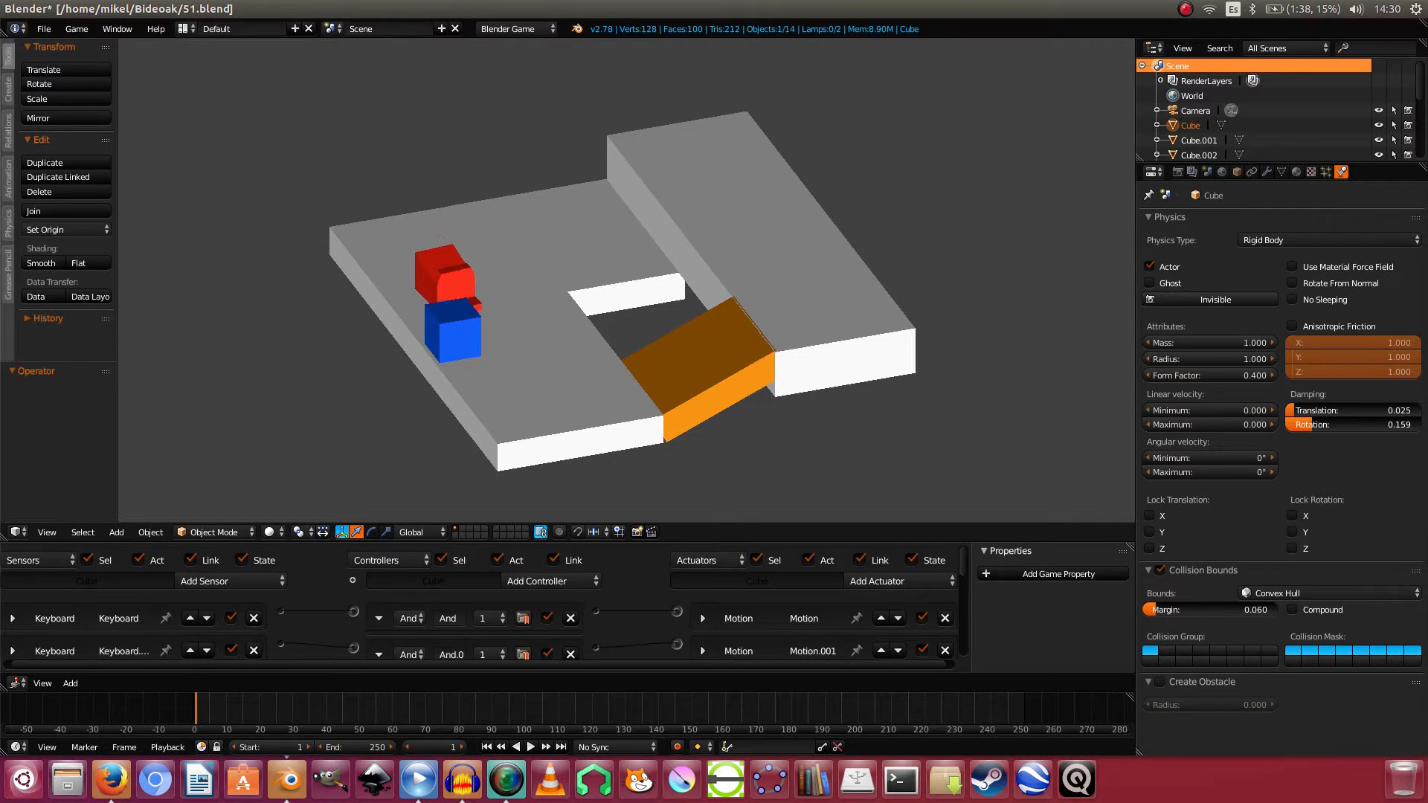
{"action": "key", "text": "Right"}
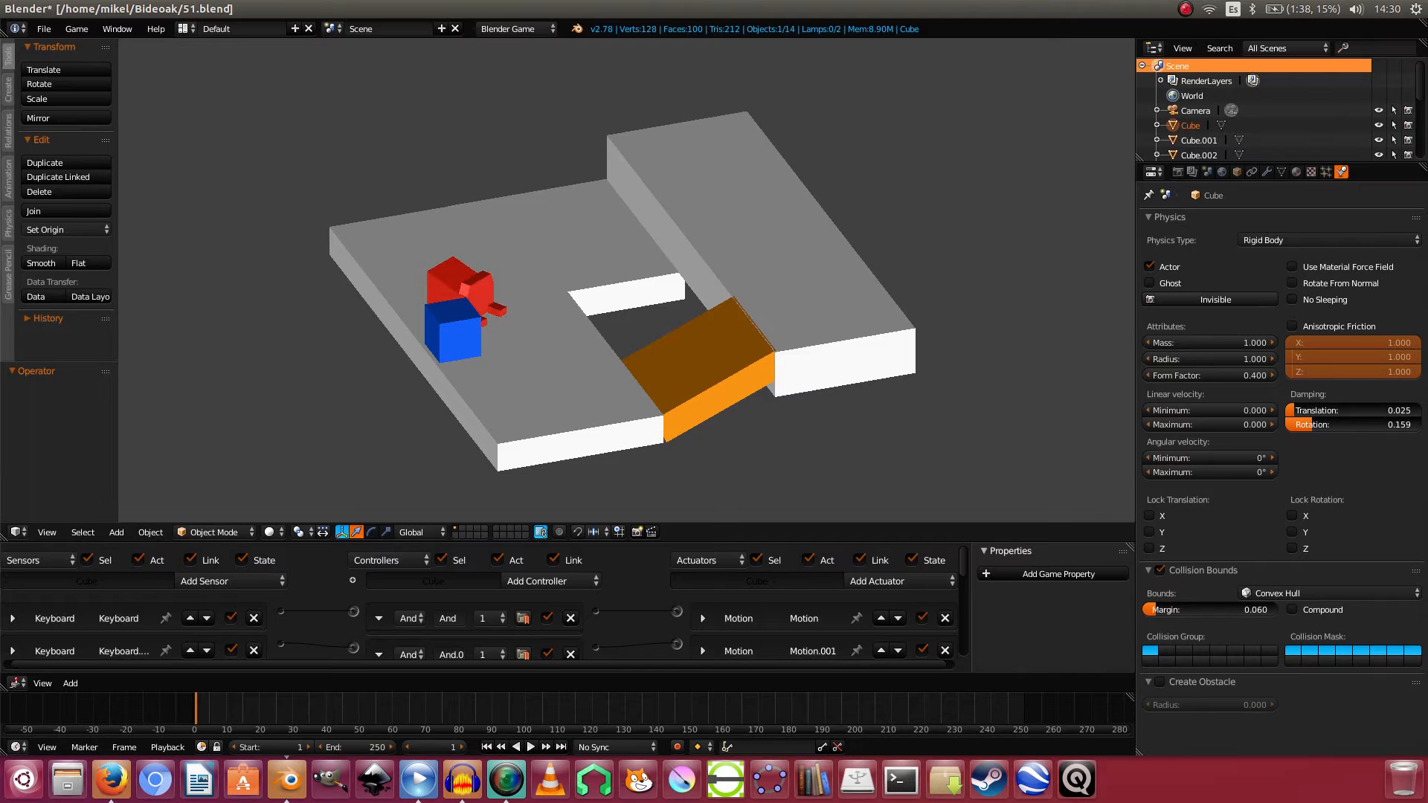
{"action": "key", "text": "Right"}
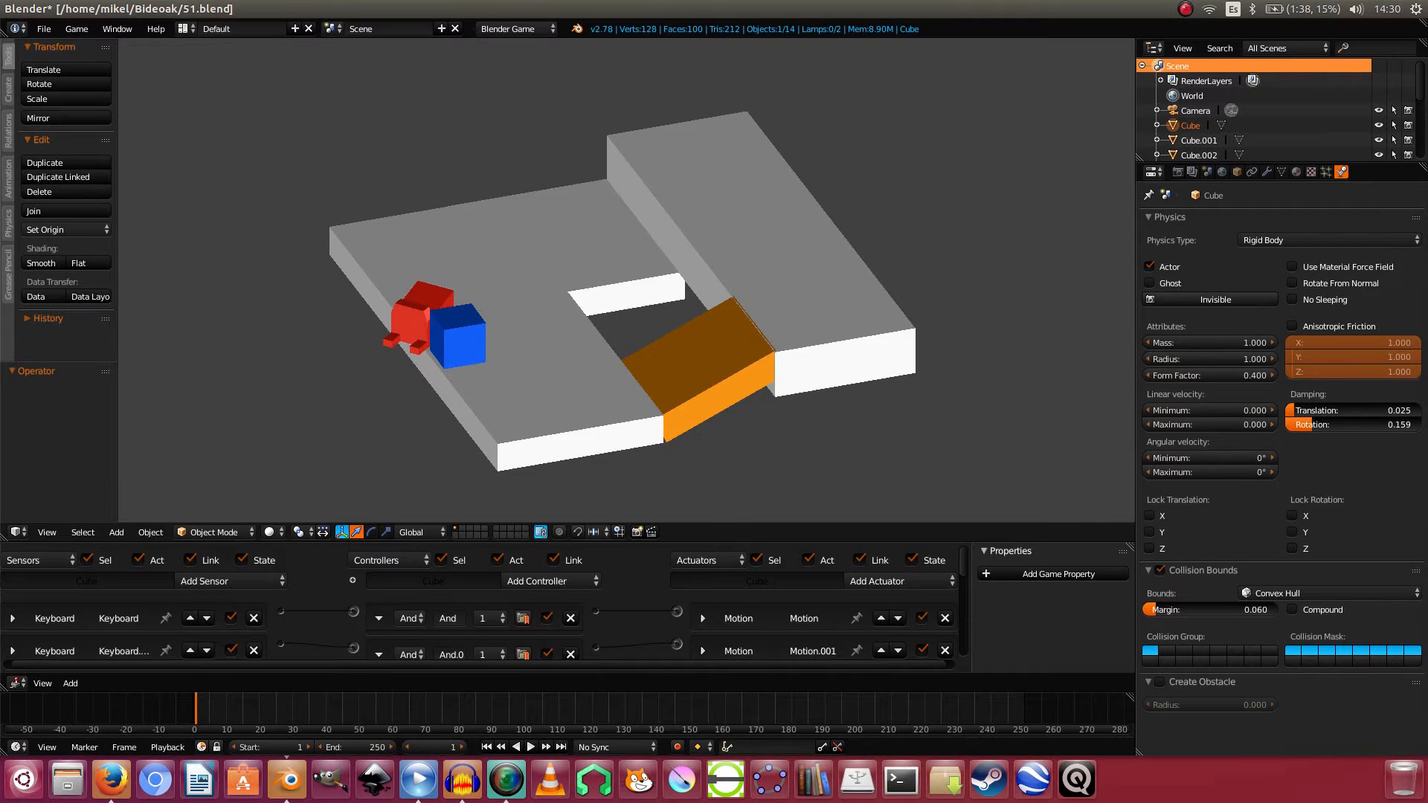
{"action": "key", "text": "Left"}
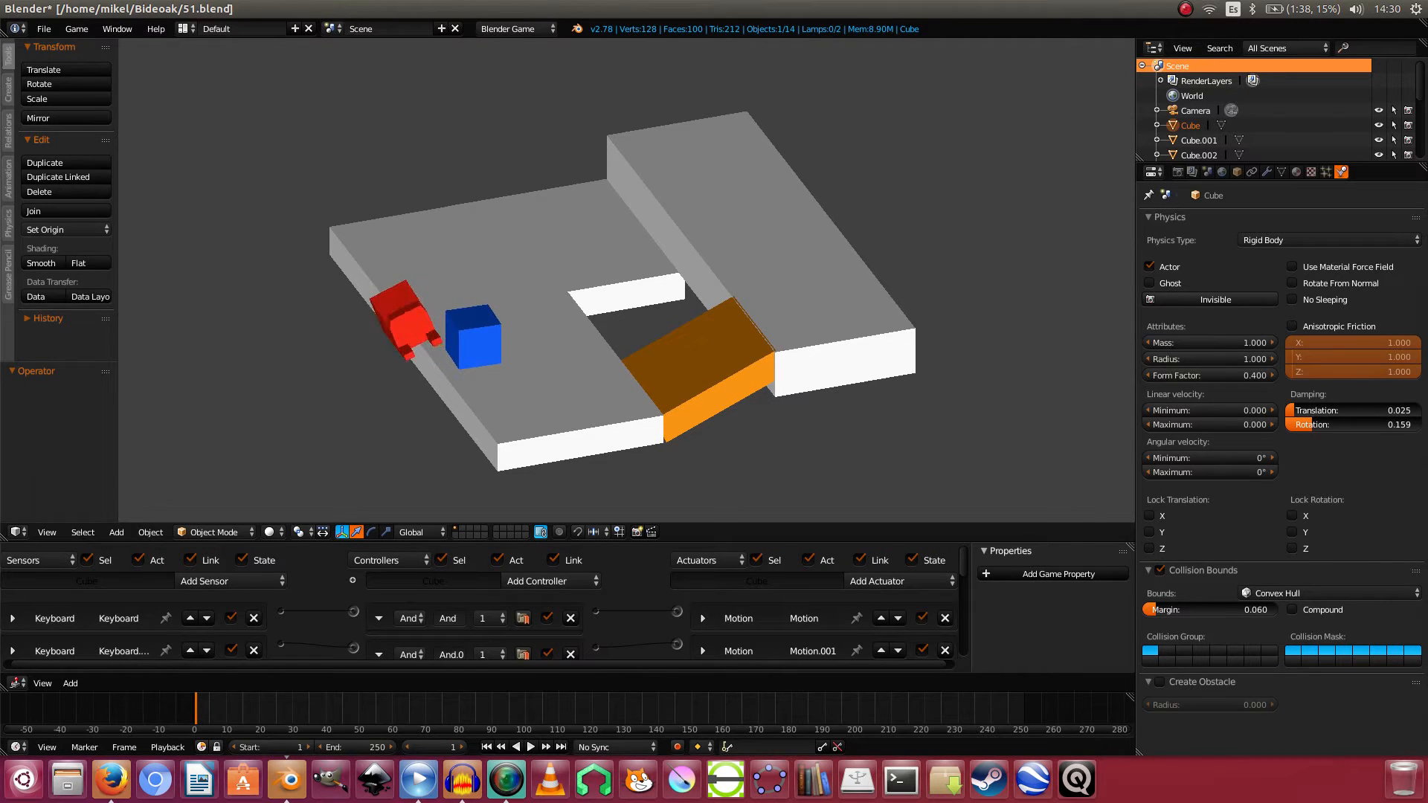
{"action": "key", "text": "Up"}
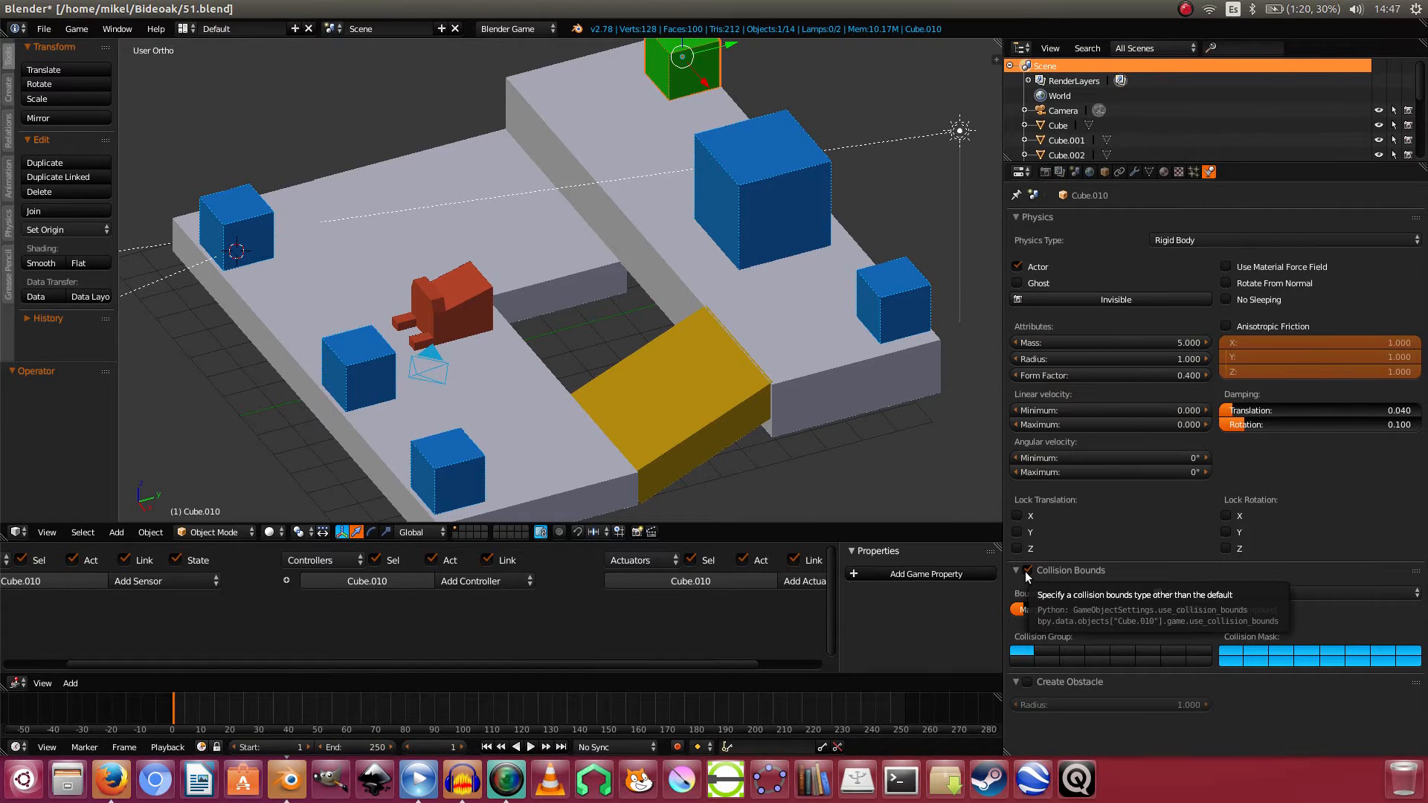
- Compare the physics settings of the large blue cube and the green cube, checking the green cube's mass
{"action": "right_click", "coordinate": [800, 189]}
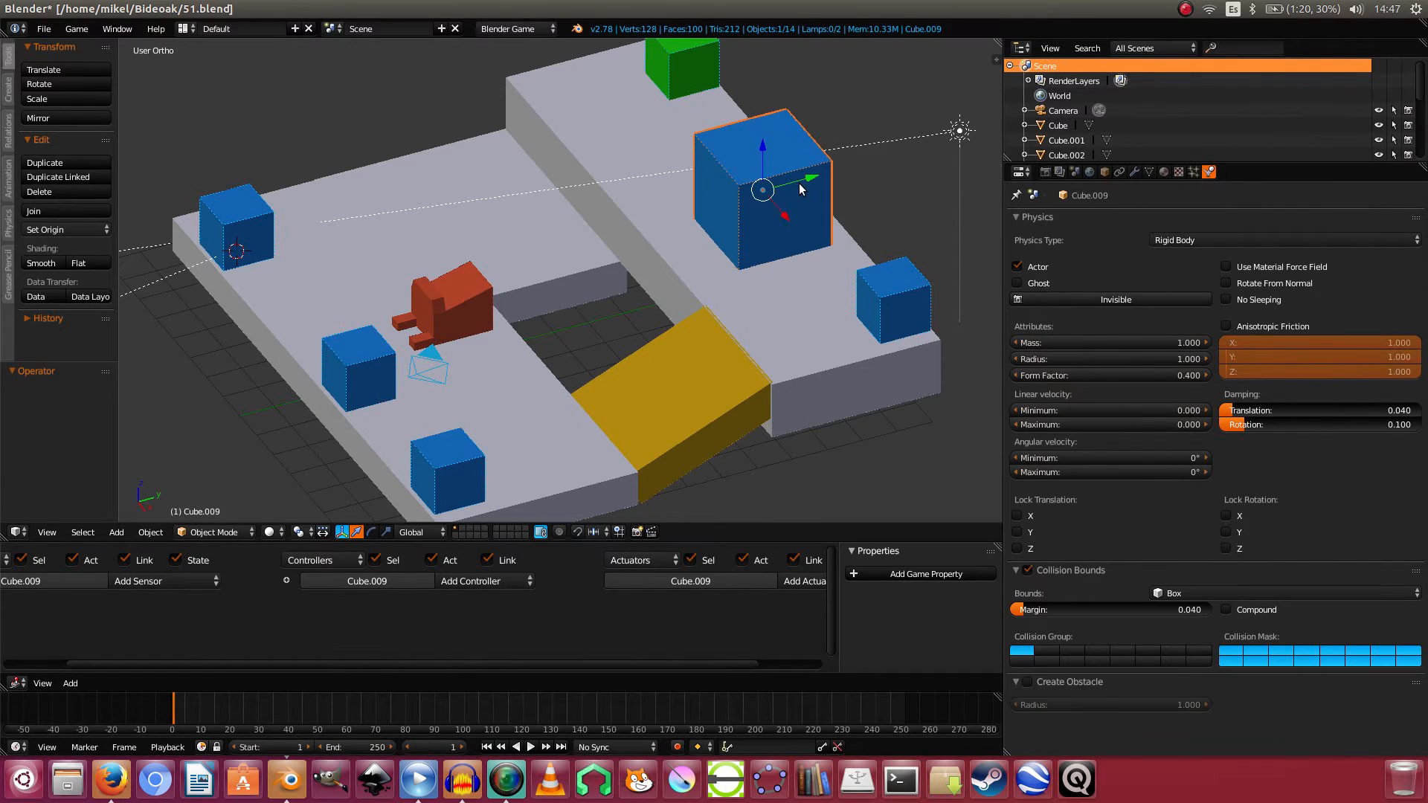
{"action": "right_click", "coordinate": [700, 67]}
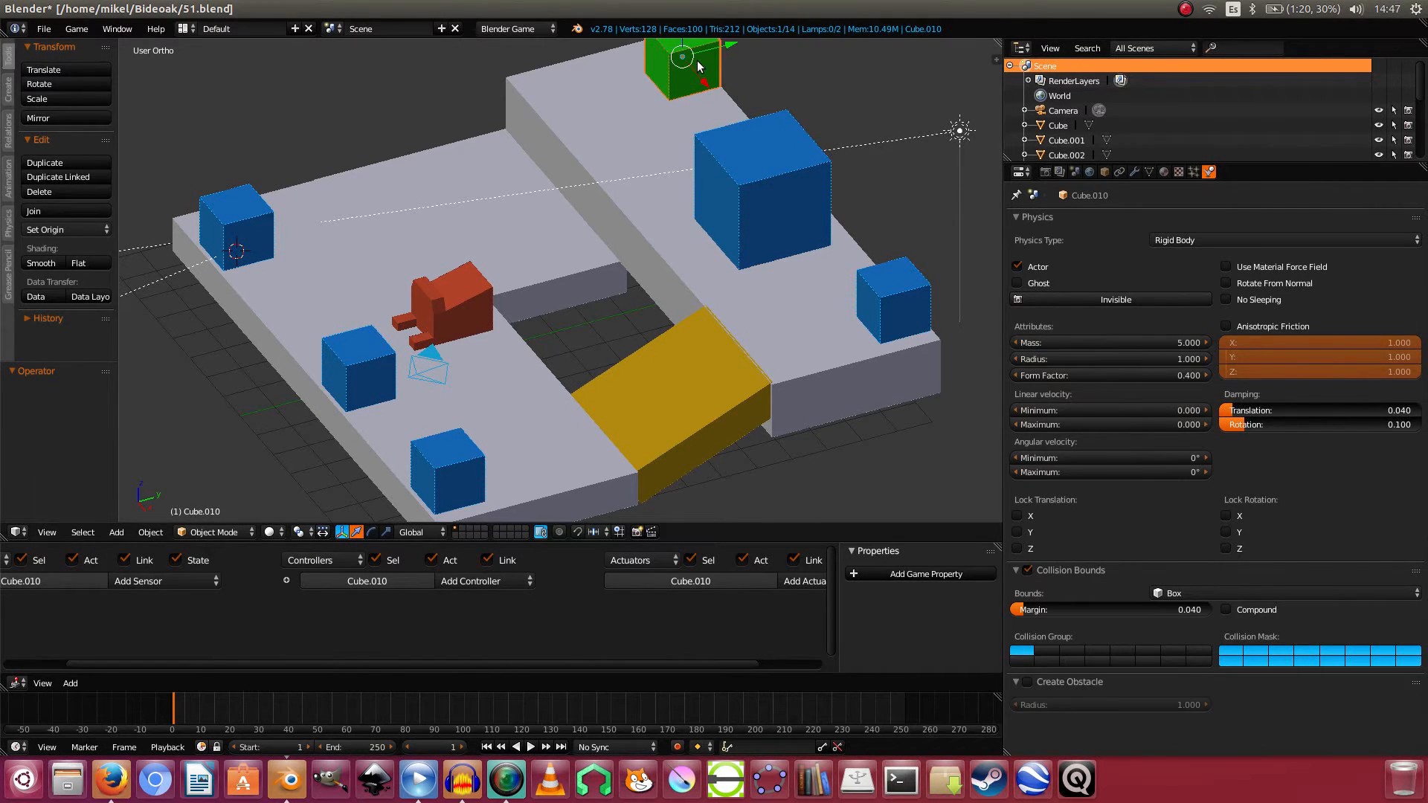
{"action": "left_click", "coordinate": [1092, 345]}
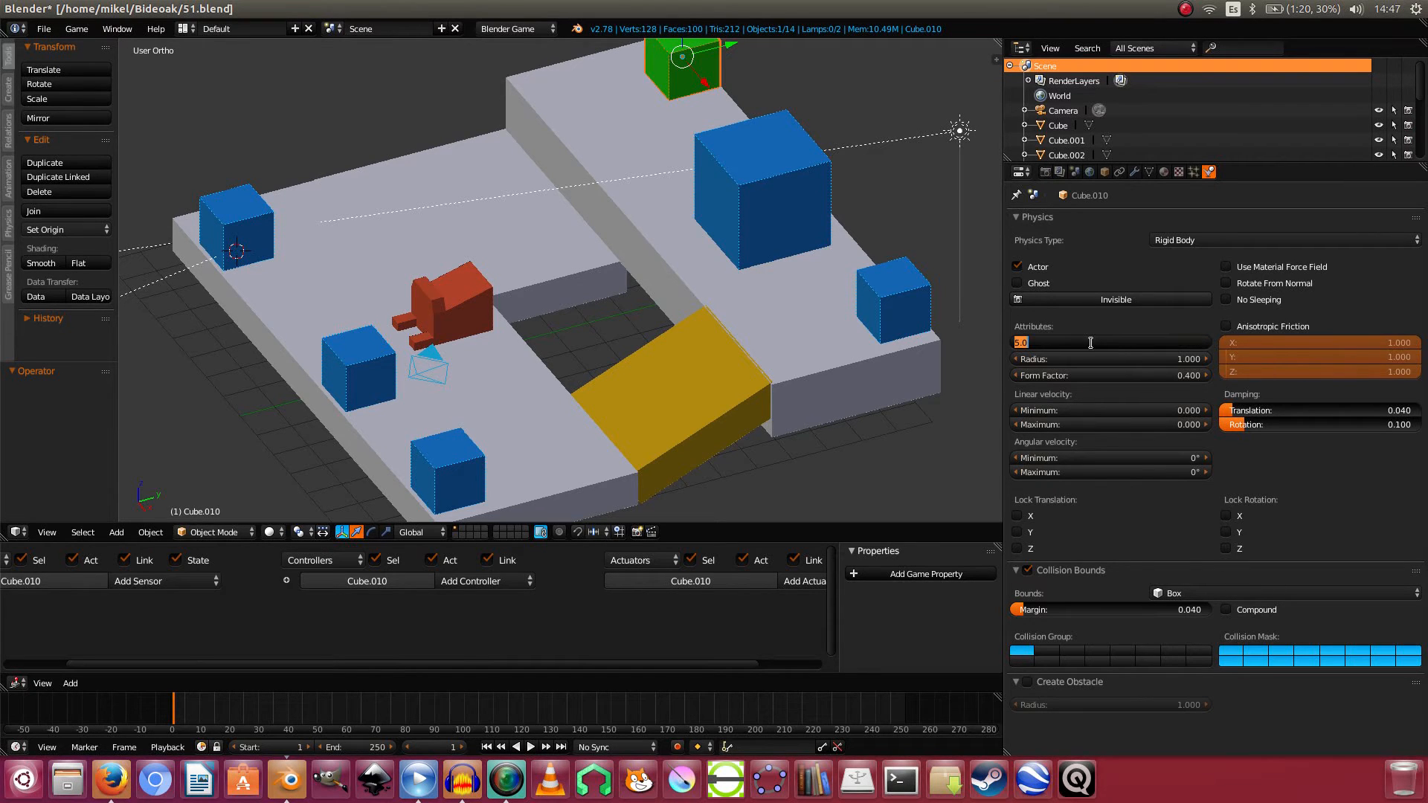
{"action": "key", "text": "Return"}
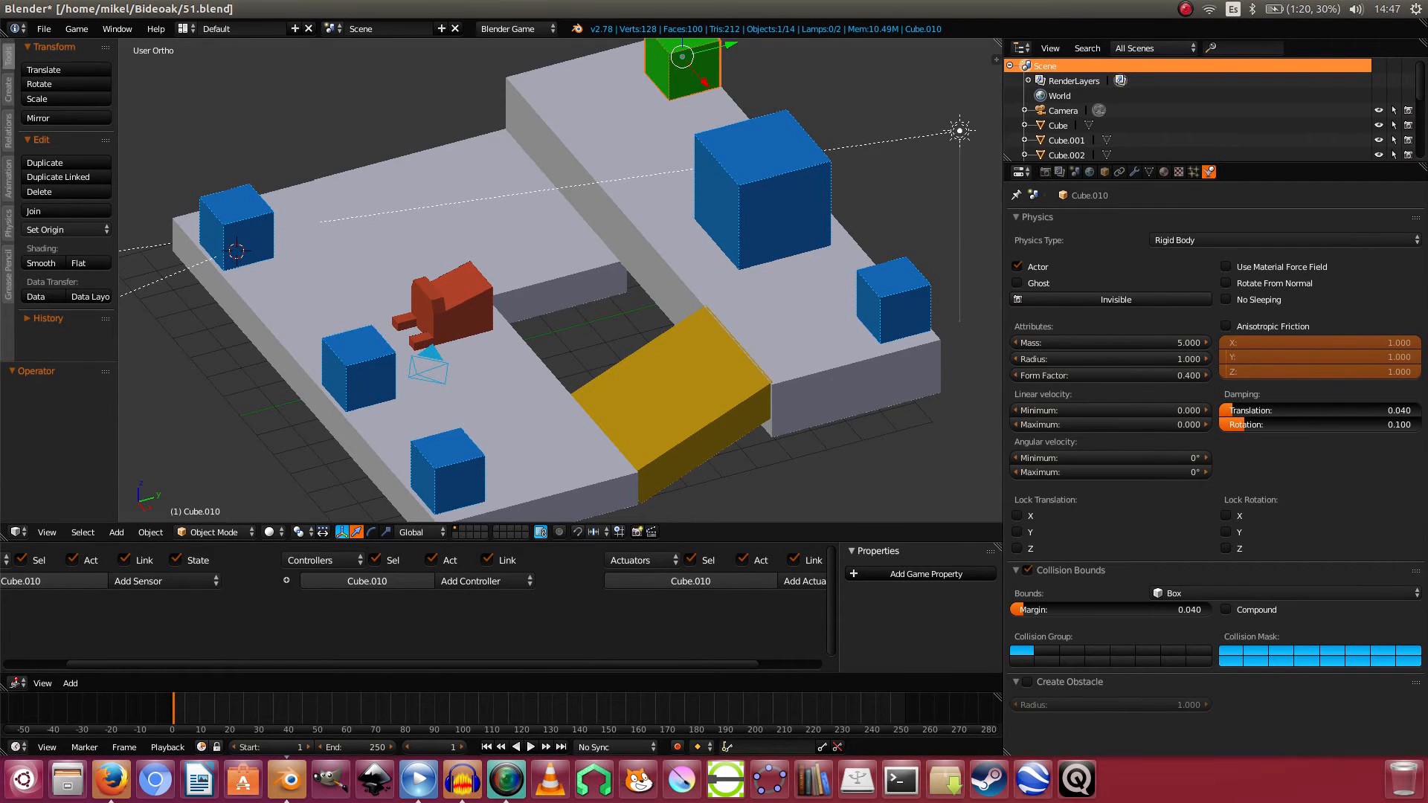
- Run the game and drive the character repeatedly backward and forward on the lower platform
{"action": "key", "text": "p"}
{"action": "key", "text": "Down"}
{"action": "key", "text": "Up"}
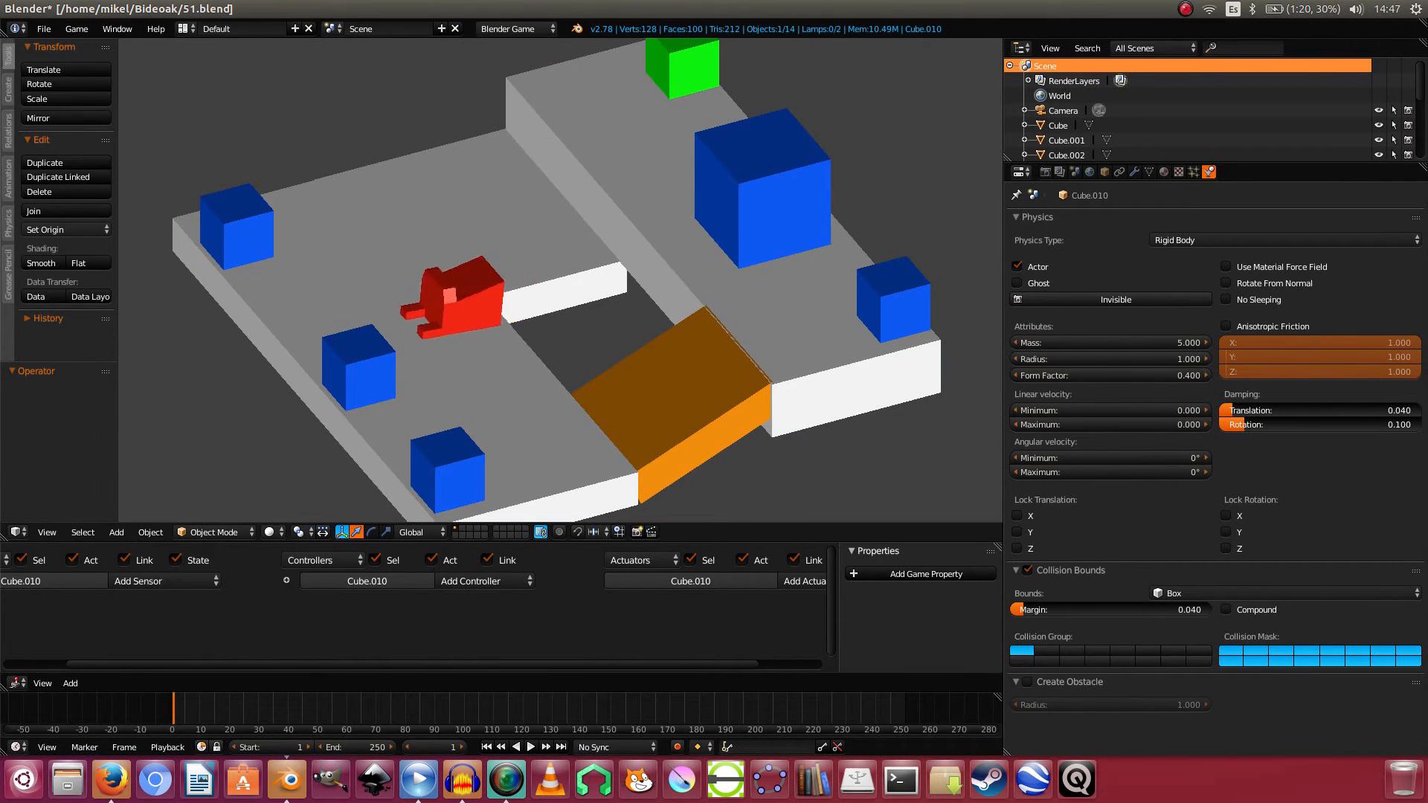
{"action": "key", "text": "Down"}
{"action": "key", "text": "Up"}
{"action": "key", "text": "Down"}
{"action": "key", "text": "Up"}
{"action": "key", "text": "Down"}
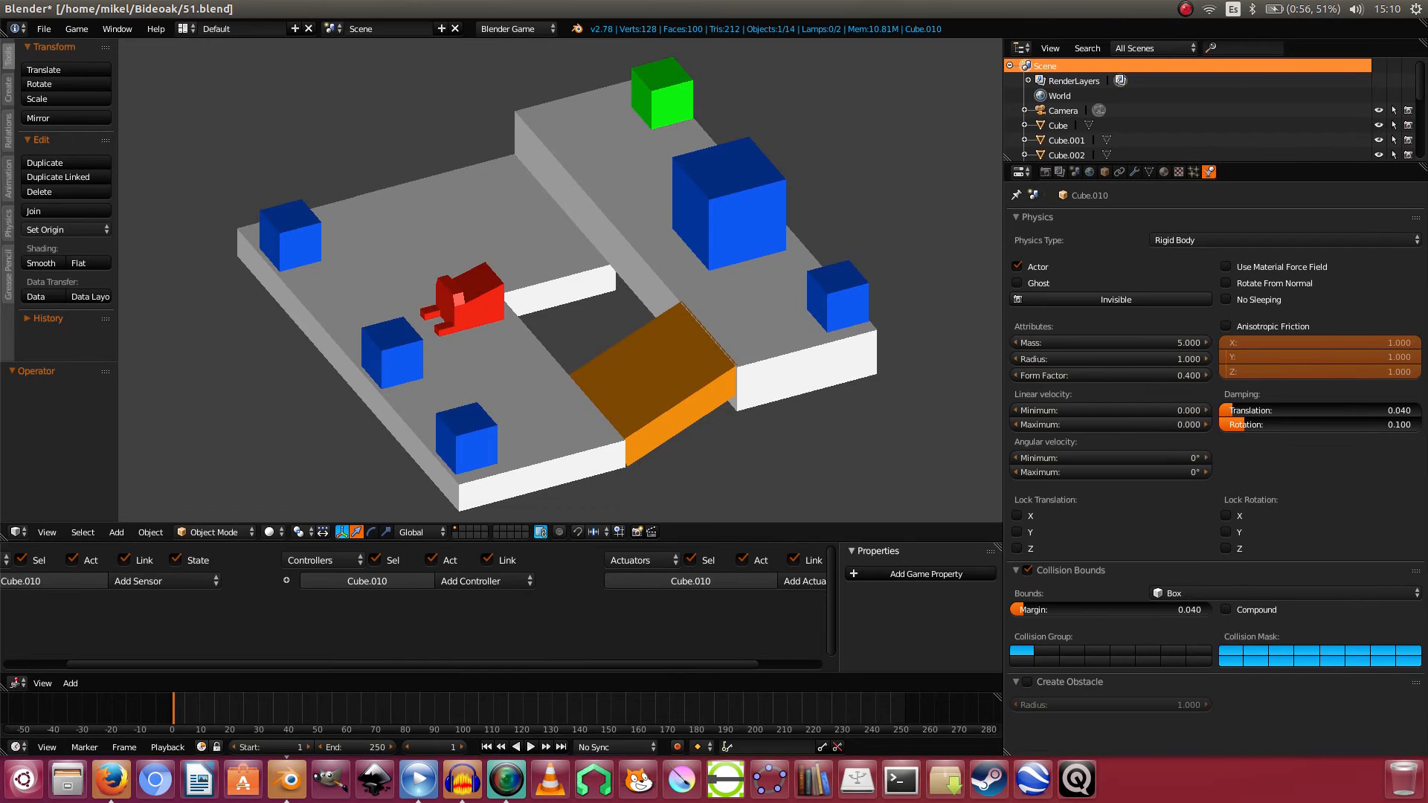
- Turn the character towards the lower platform's front corner and drive forward to push the blue cube there off the edge
{"action": "key", "text": "Up"}
{"action": "key", "text": "Left"}
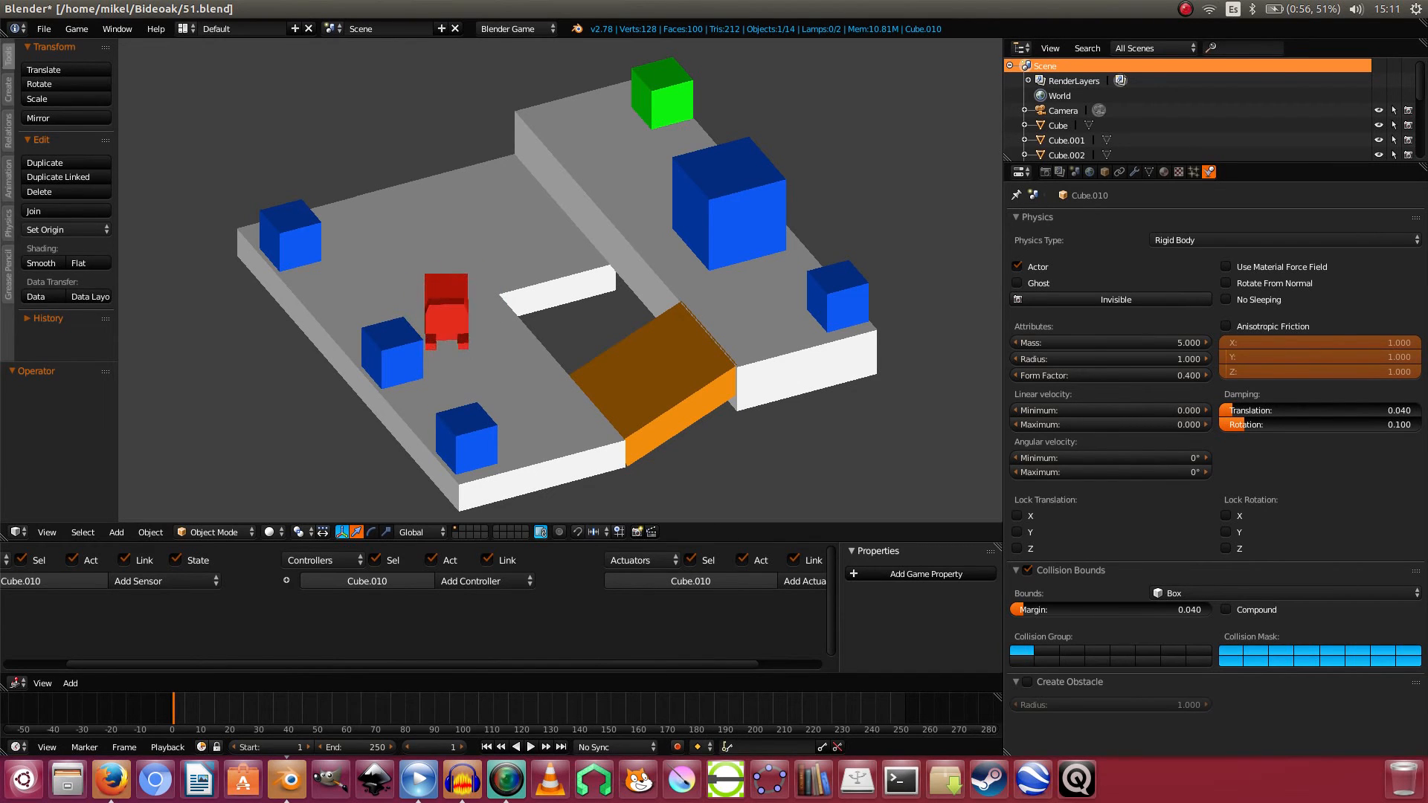
{"action": "key", "text": "Up"}
{"action": "key", "text": "Left"}
{"action": "key", "text": "Up"}
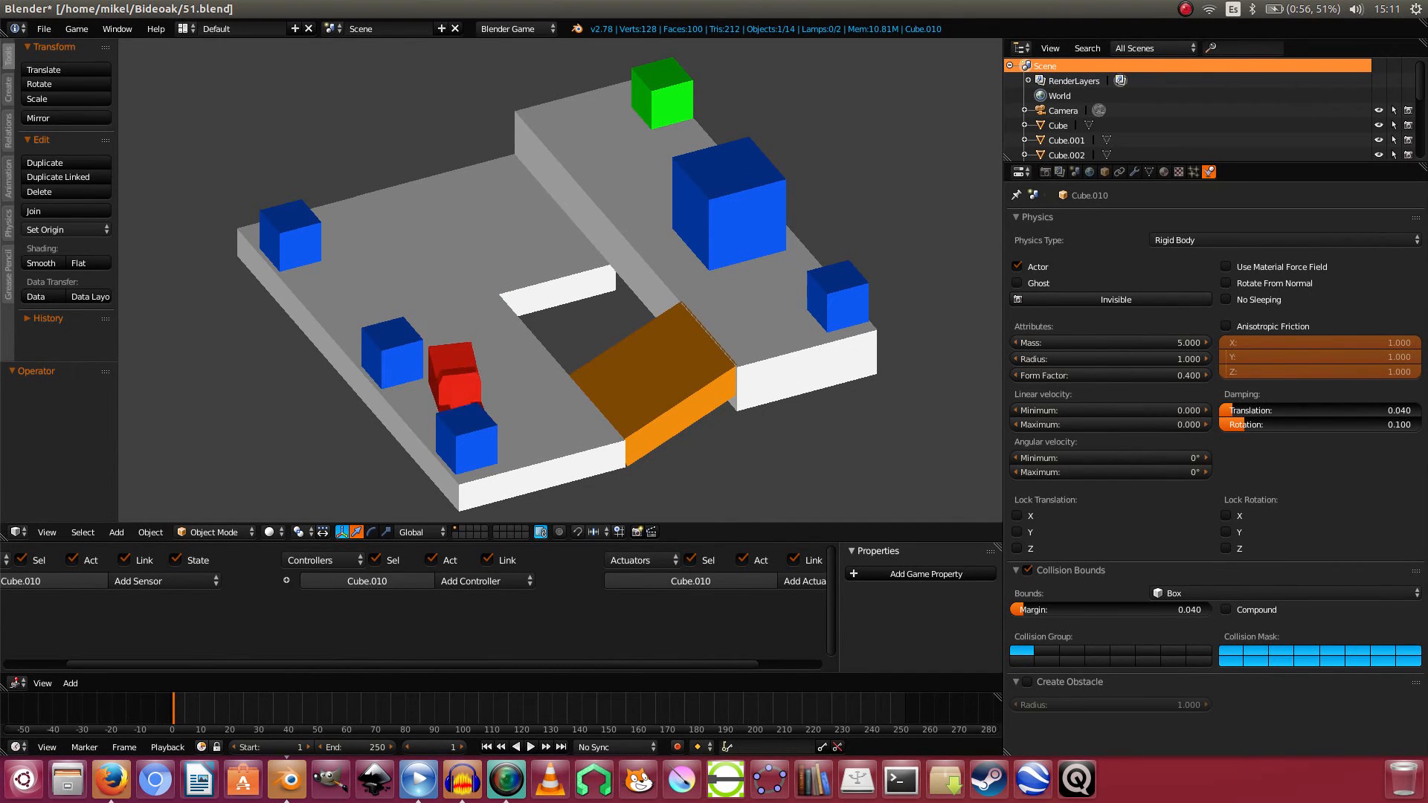
{"action": "key", "text": "Up"}
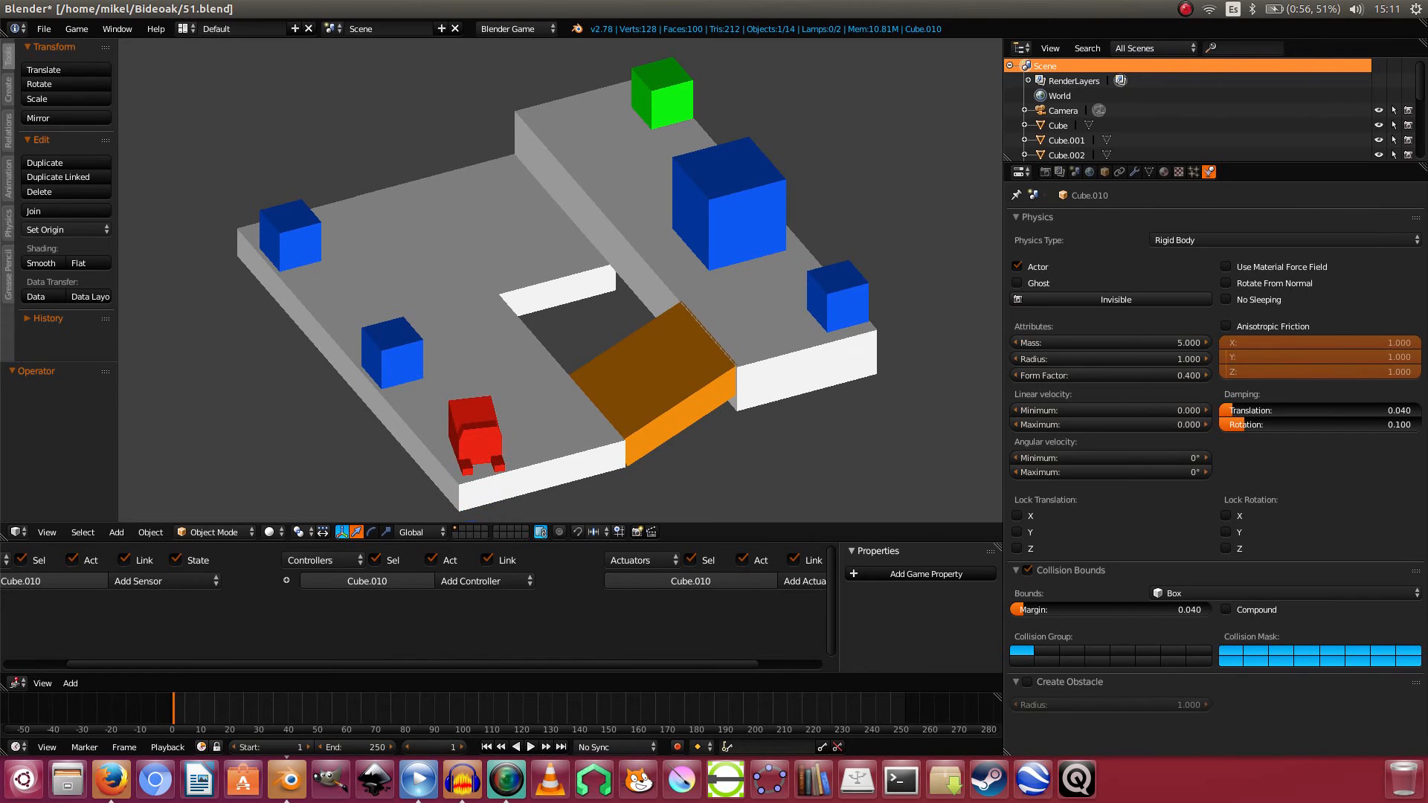
- Back the character up across the lower platform, turn it to face the far-corner blue cube, and stop the game
{"action": "key", "text": "Down"}
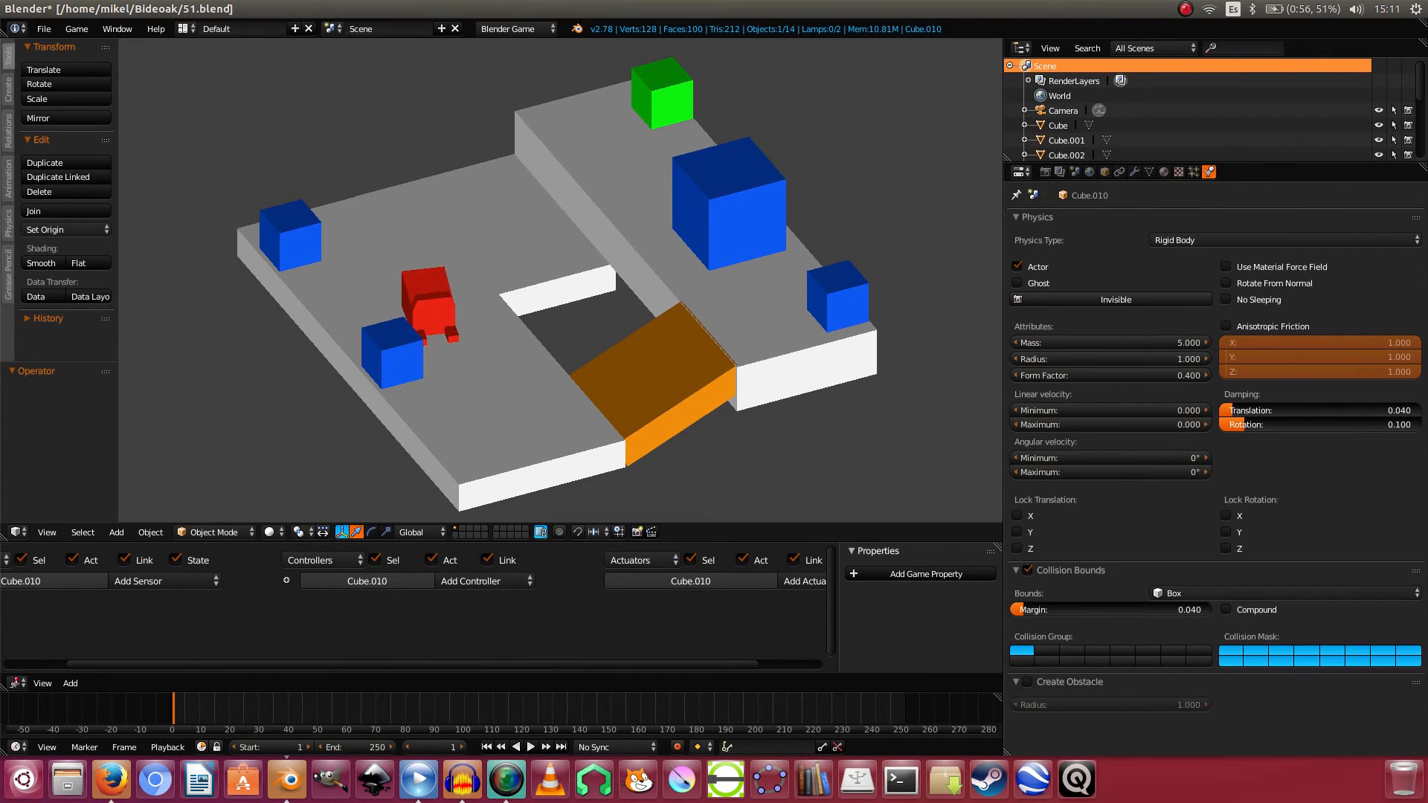
{"action": "key", "text": "Right"}
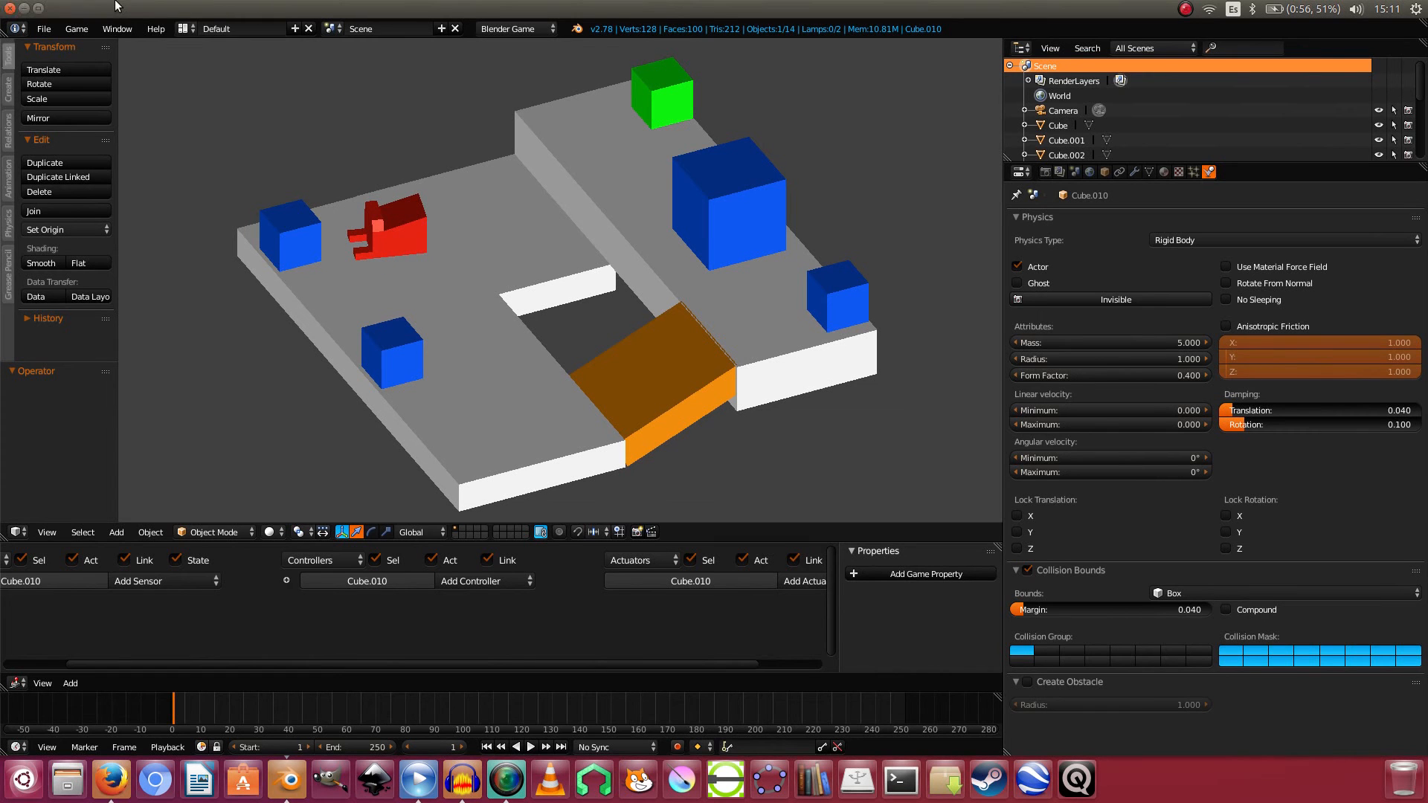
{"action": "key", "text": "Escape"}
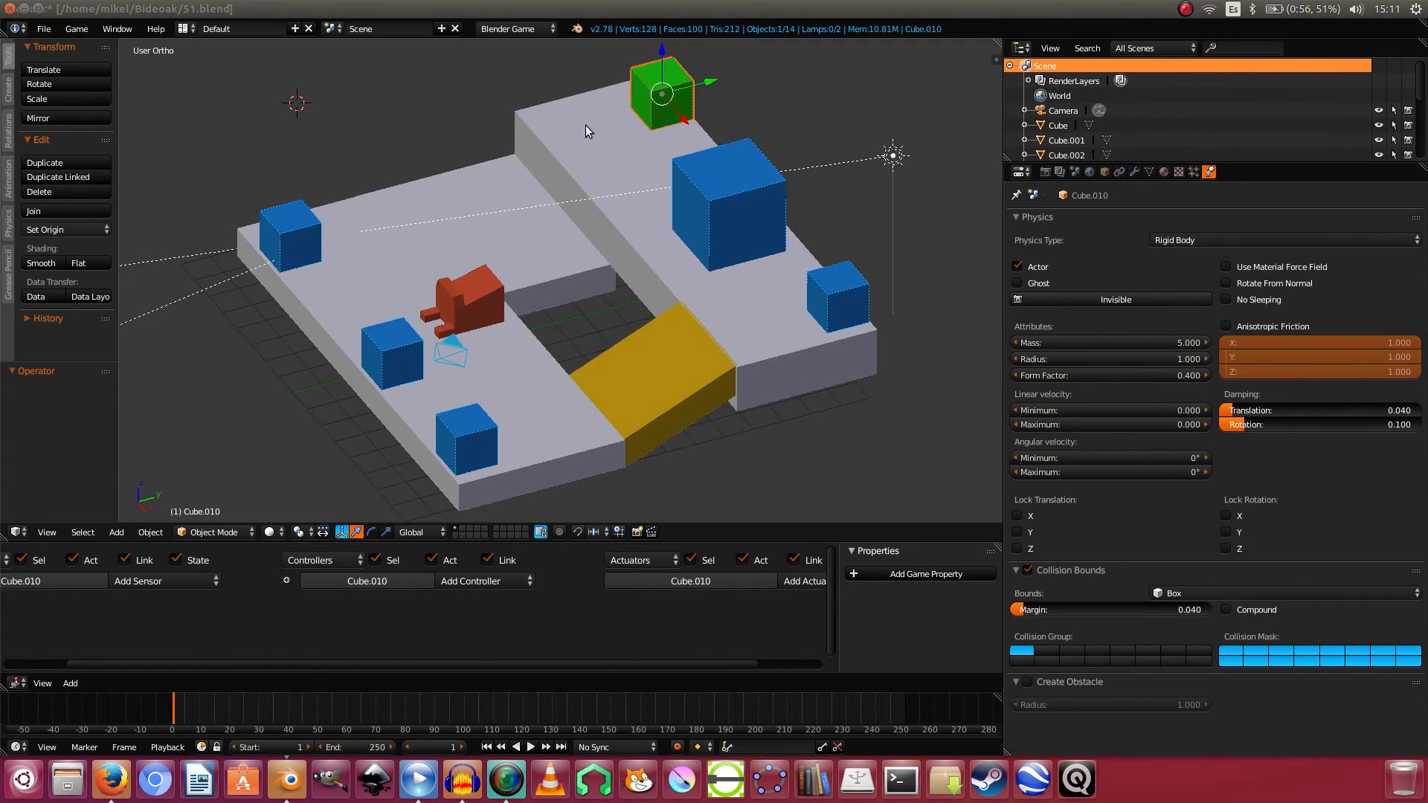
- Display the available export formats for the scene
{"action": "left_click", "coordinate": [51, 30]}
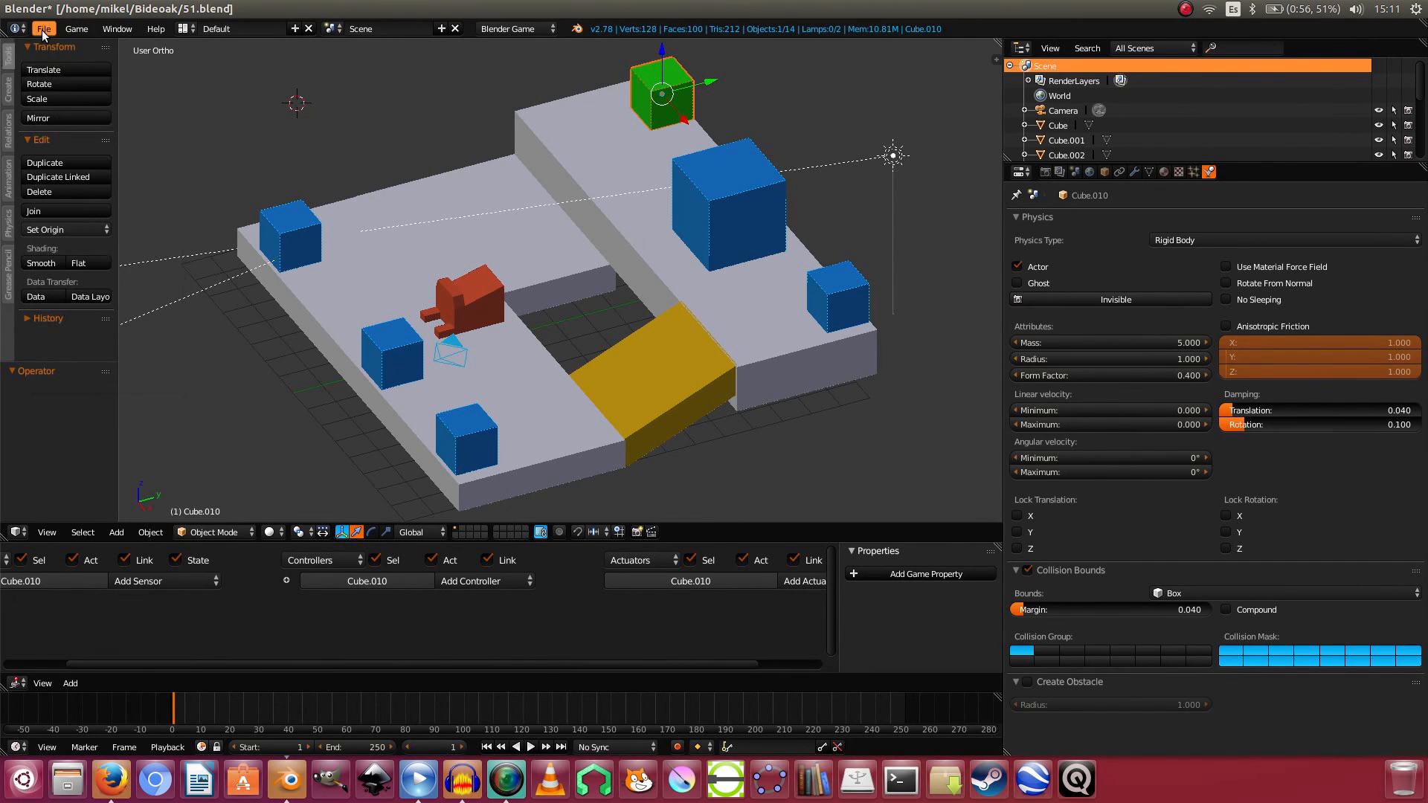
{"action": "left_click", "coordinate": [44, 30]}
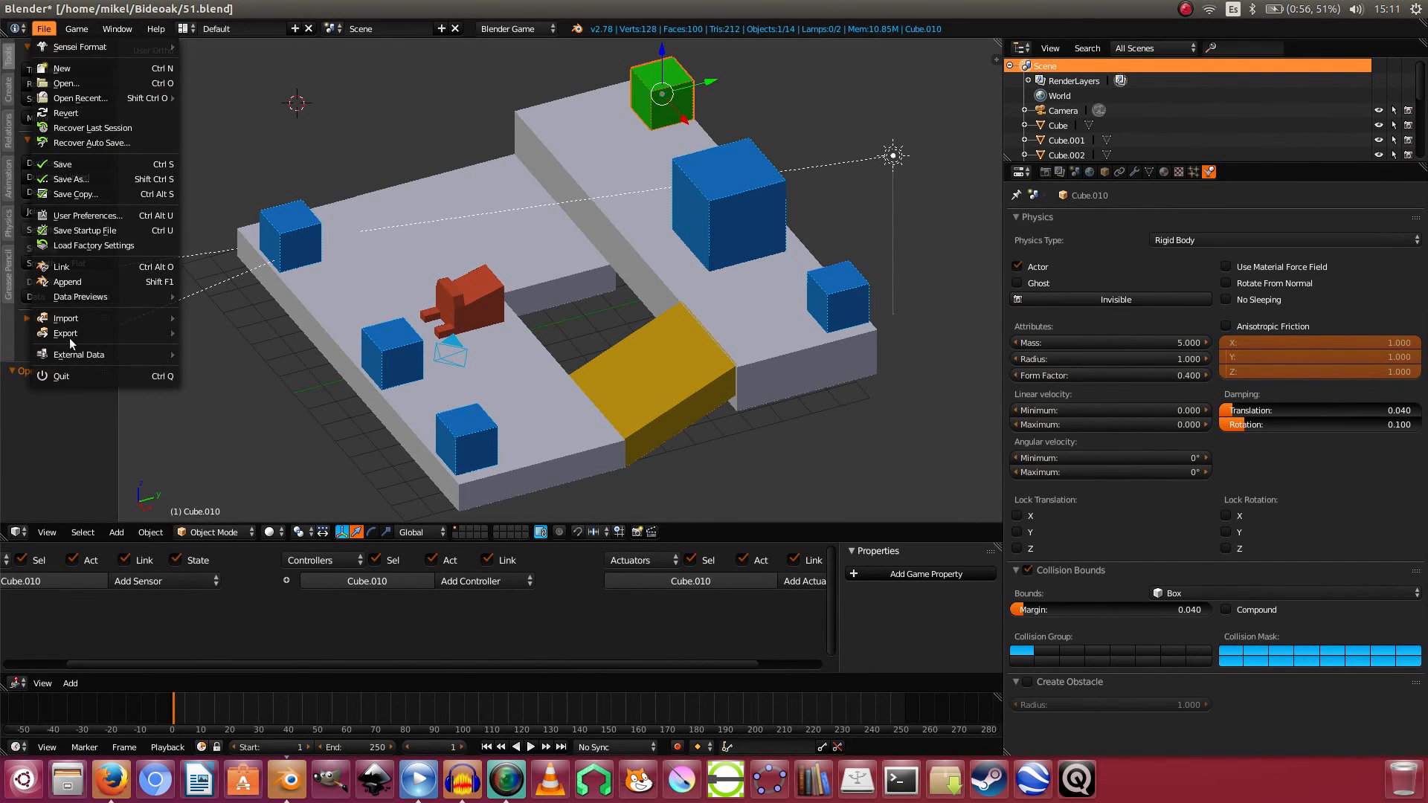
{"action": "mouse_move", "coordinate": [84, 334]}
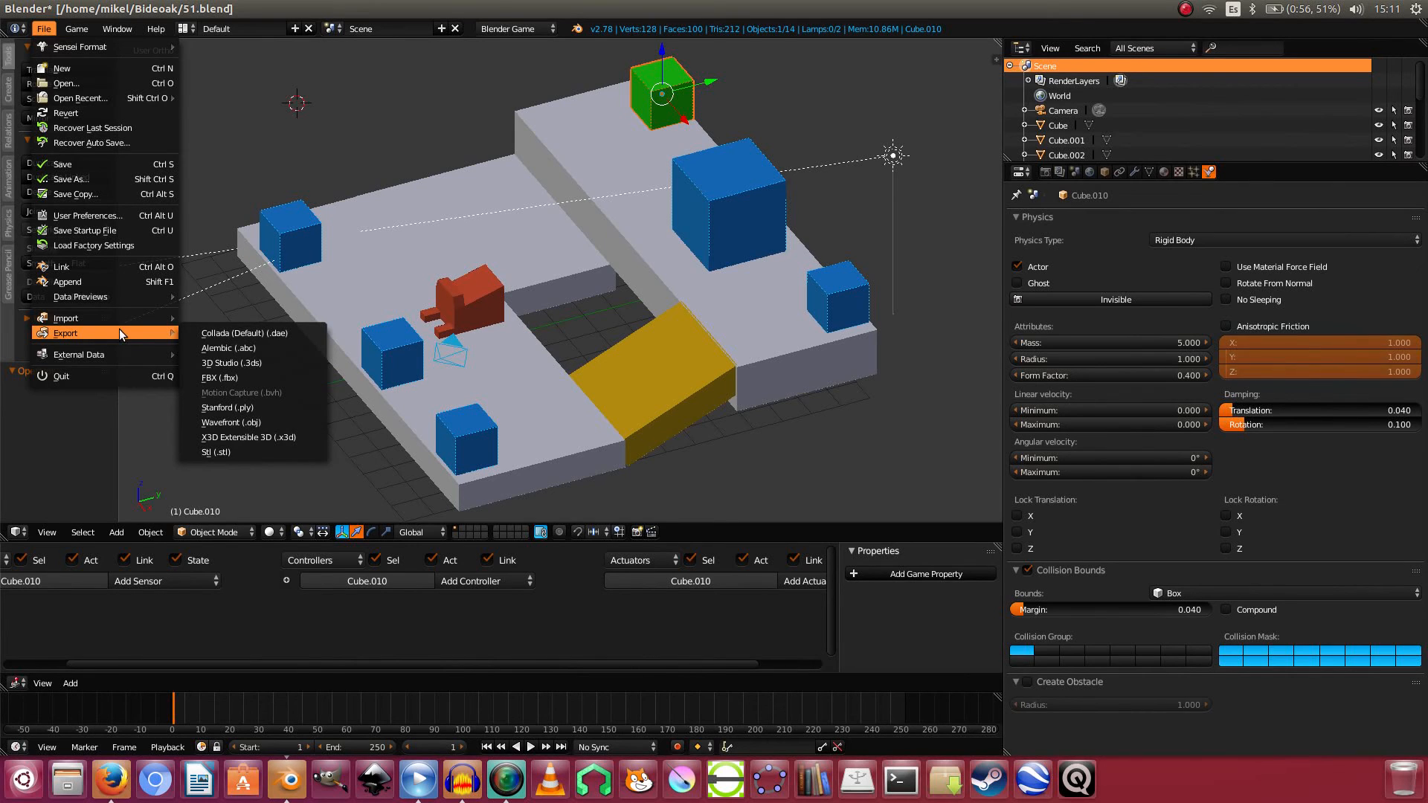